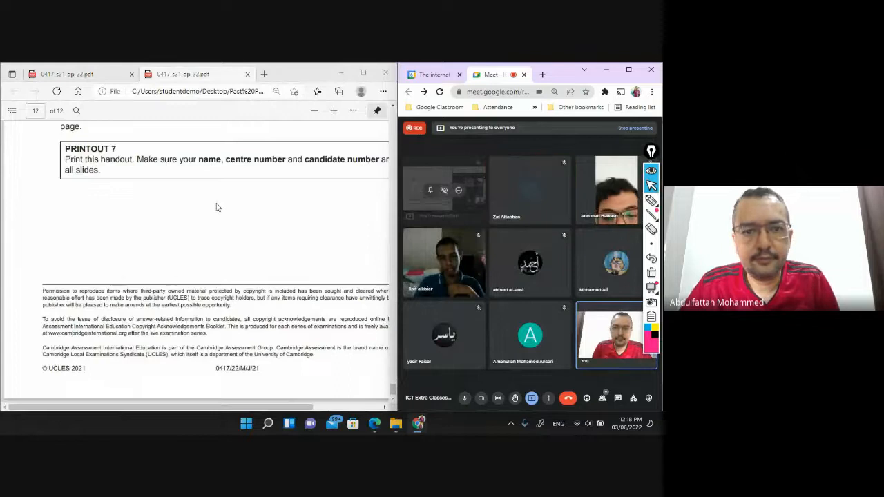
# Scroll and zoom the PDF to page 10's Task 4 mail merge instructions
pyautogui.scroll(10, 216, 207)
pyautogui.hotkey('ctrl', '-')
pyautogui.scroll(10, 198, 192)
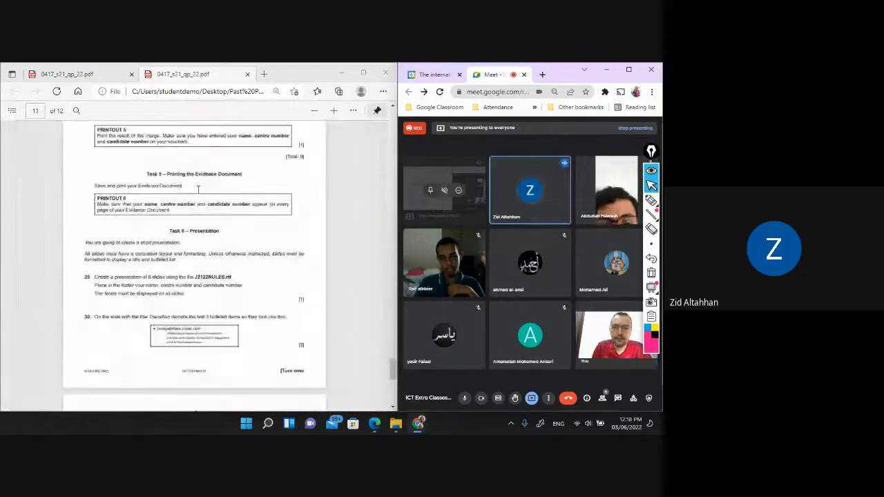
pyautogui.scroll(10, 199, 190)
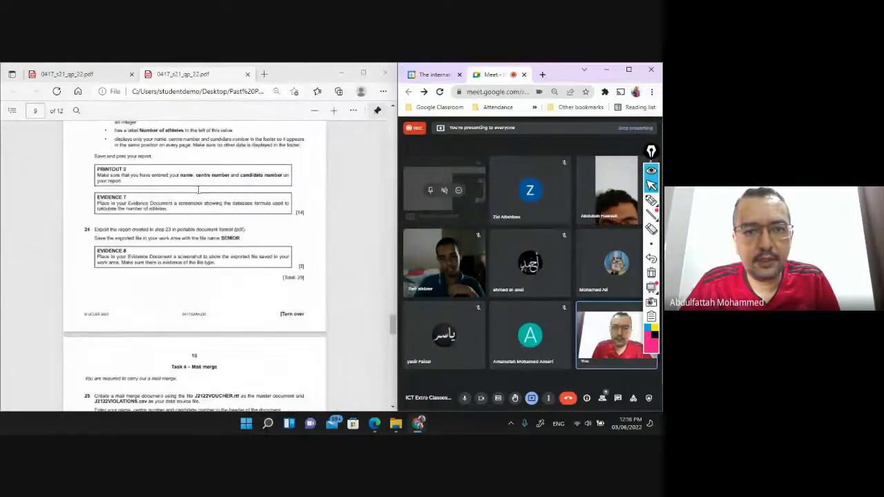
pyautogui.scroll(-8, 198, 190)
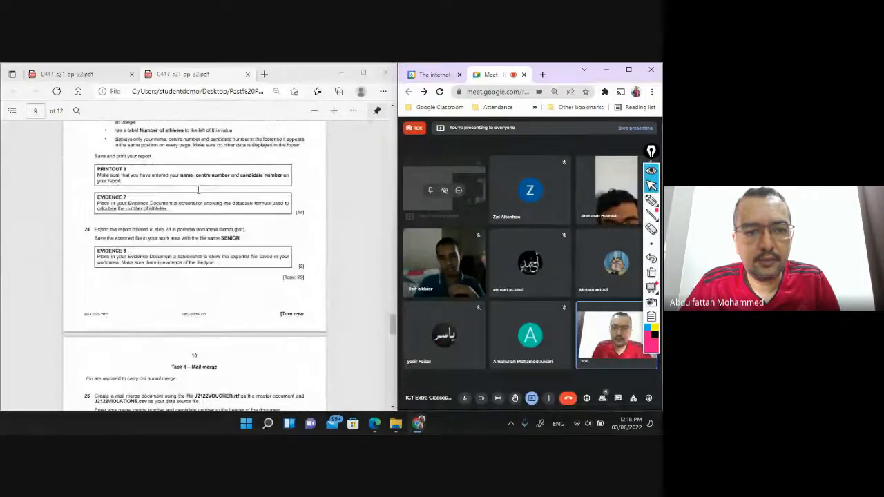
pyautogui.hotkey('ctrl', '+')
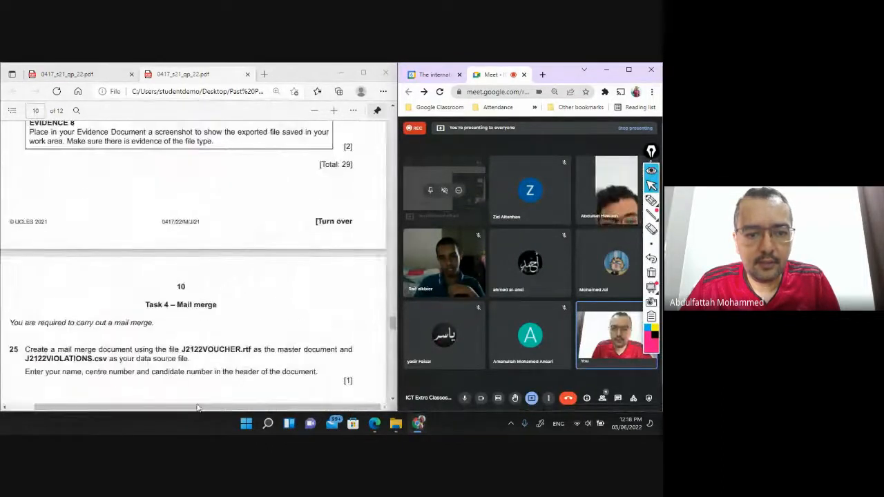
pyautogui.moveTo(197, 408); pyautogui.dragTo(183, 408)
pyautogui.scroll(-3, 215, 262)
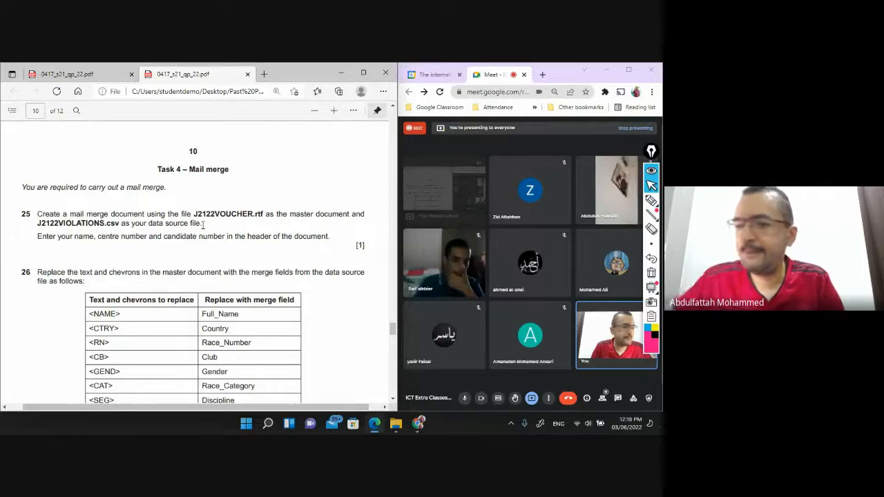
pyautogui.scroll(-1, 208, 187)
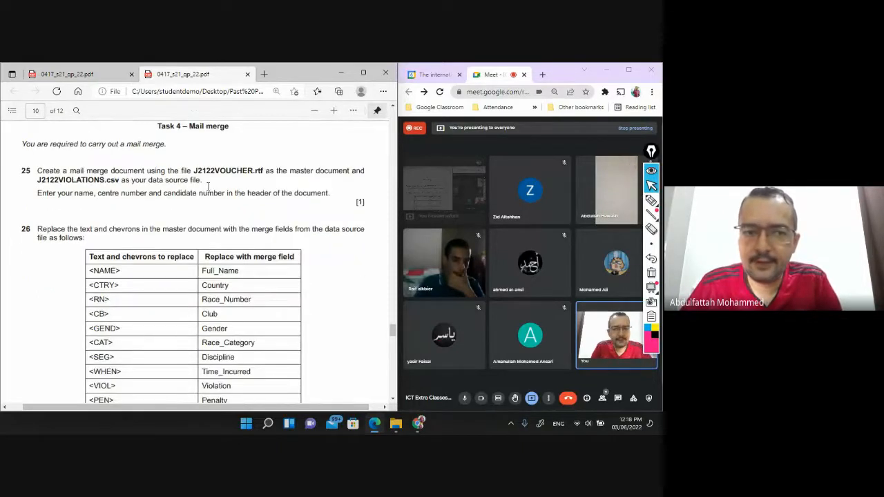
pyautogui.scroll(1, 208, 187)
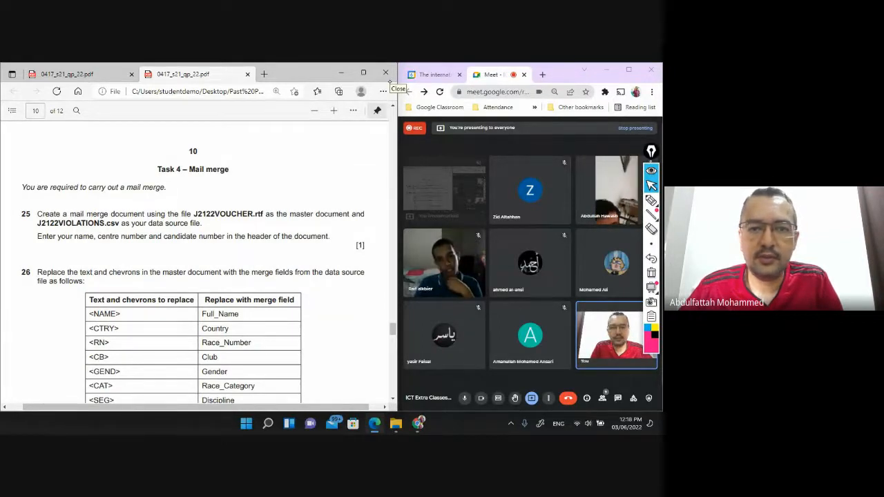
# Turn on Draw mode with the pen over the PDF, then open Windows search
pyautogui.click(353, 111)
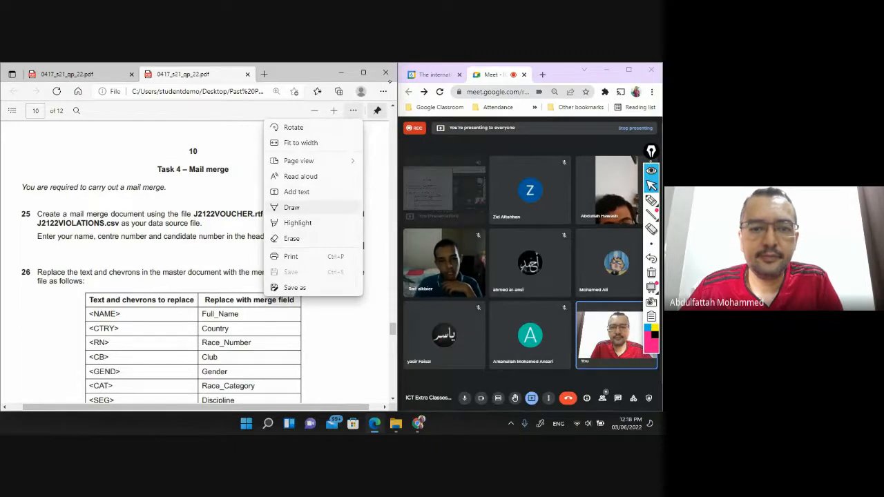
pyautogui.press('Return')
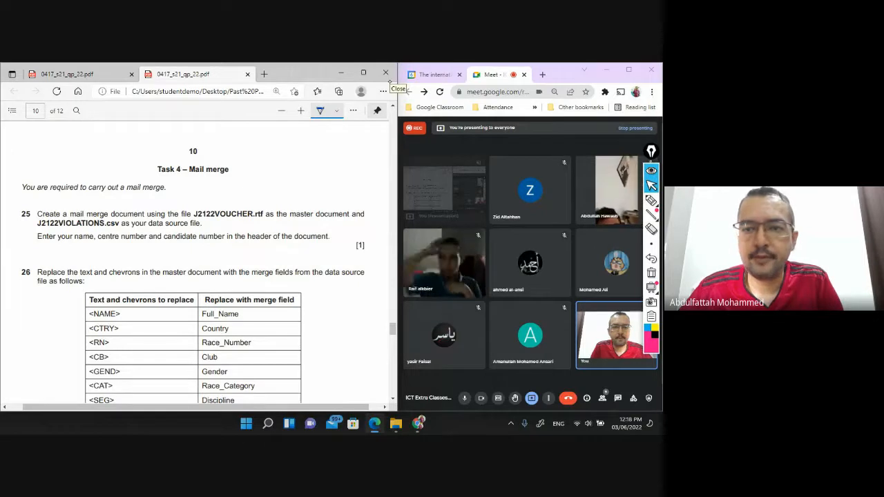
pyautogui.click(652, 201)
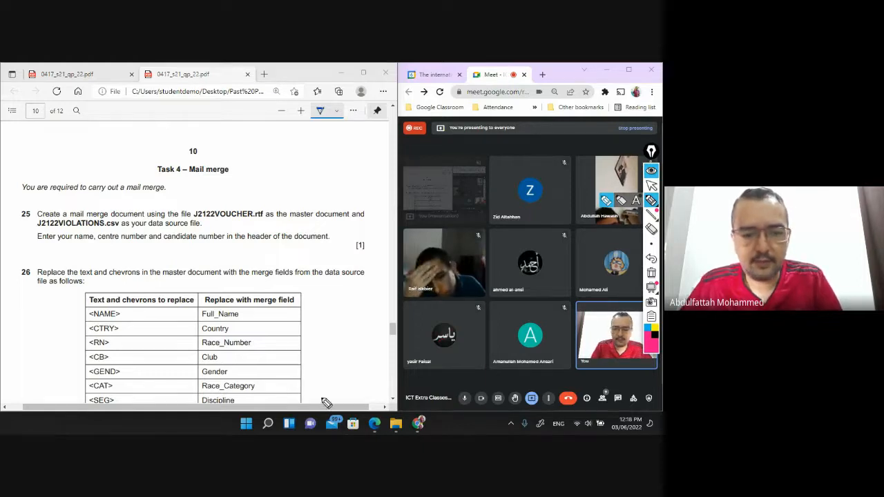
pyautogui.click(268, 424)
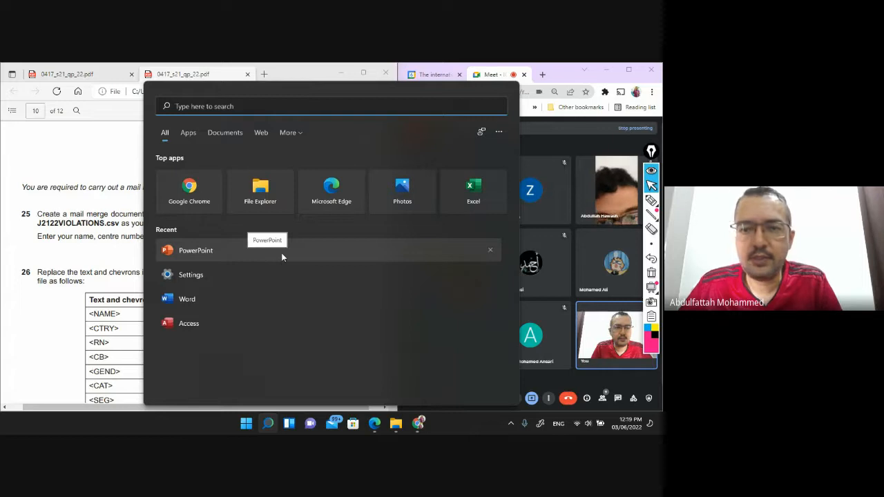
# Search 'word' in Start and launch Microsoft Whiteboard from the Apps results
pyautogui.write('word')
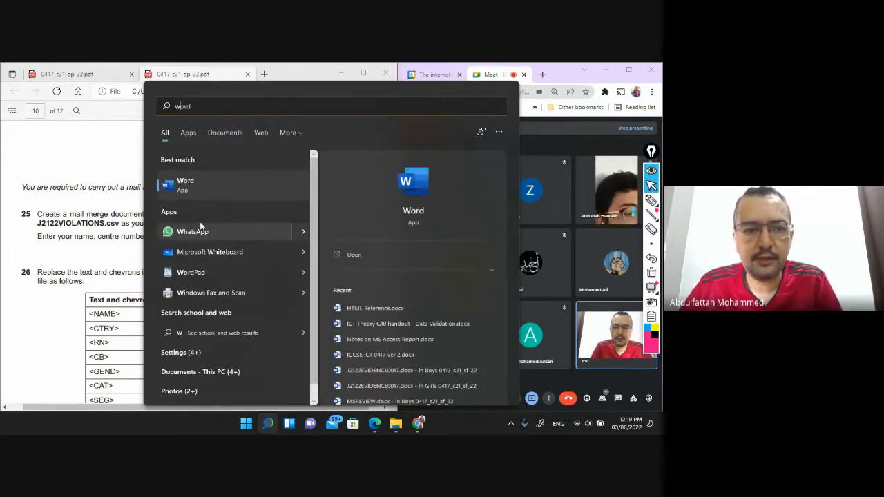
pyautogui.click(198, 254)
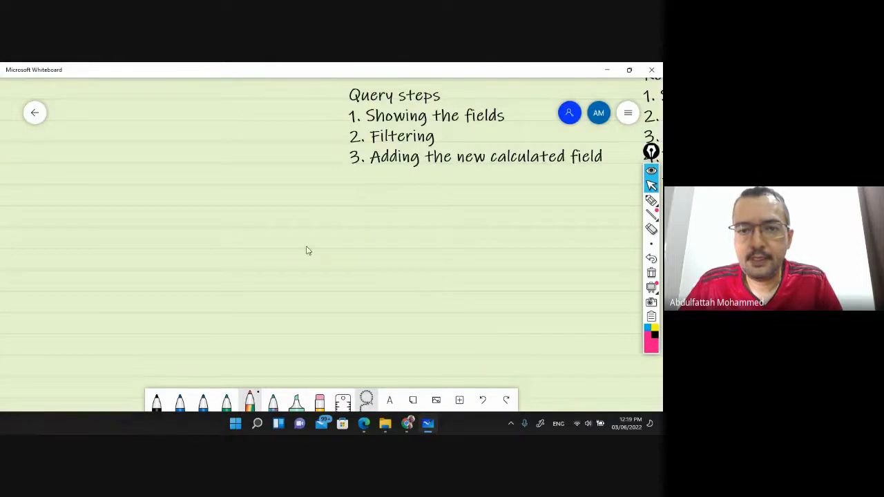
# Pan to an empty area and switch the black pen's colour to red
pyautogui.moveTo(308, 250)
pyautogui.mouseDown()
pyautogui.moveTo(395, 178)
pyautogui.moveTo(418, 138)
pyautogui.mouseUp()
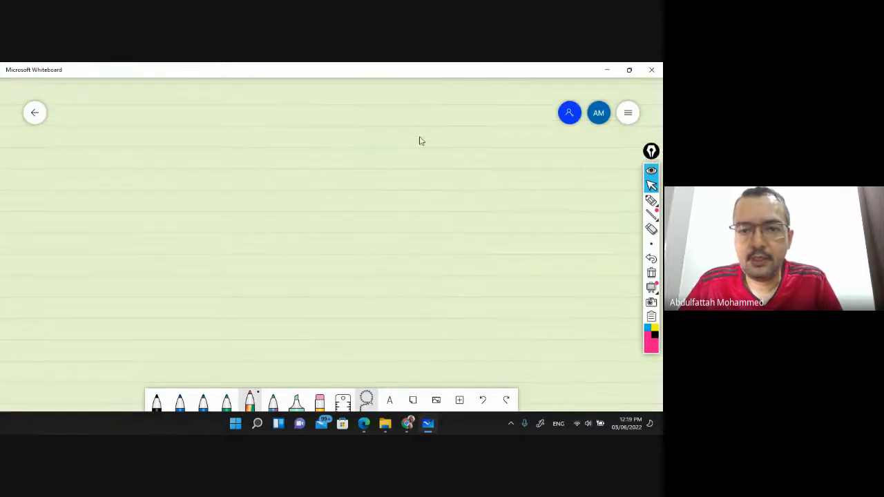
pyautogui.moveTo(656, 205)
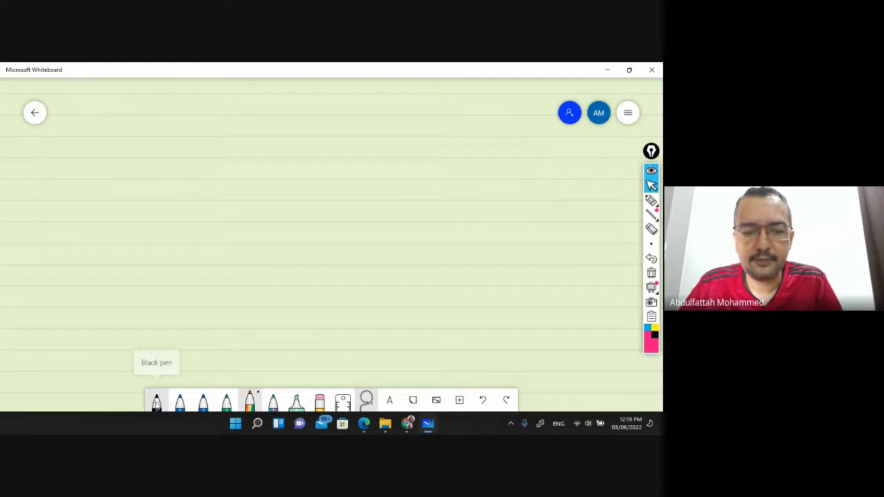
pyautogui.click(156, 401)
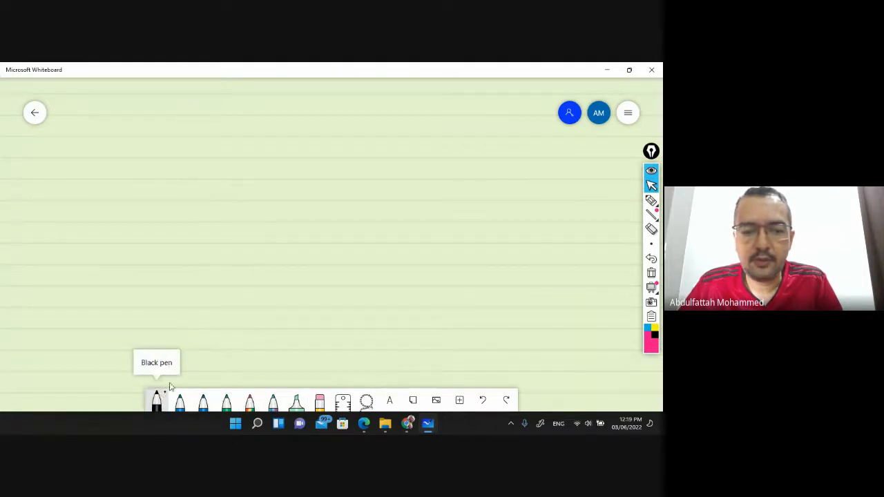
pyautogui.click(166, 398)
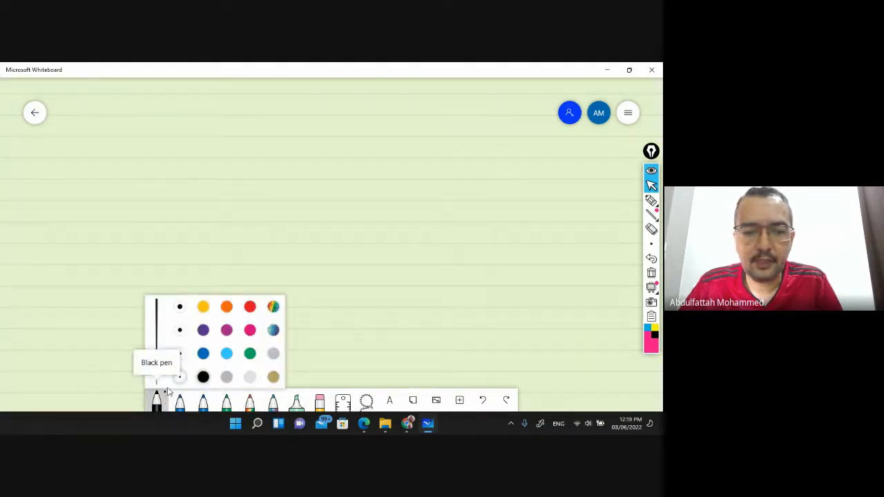
pyautogui.click(250, 307)
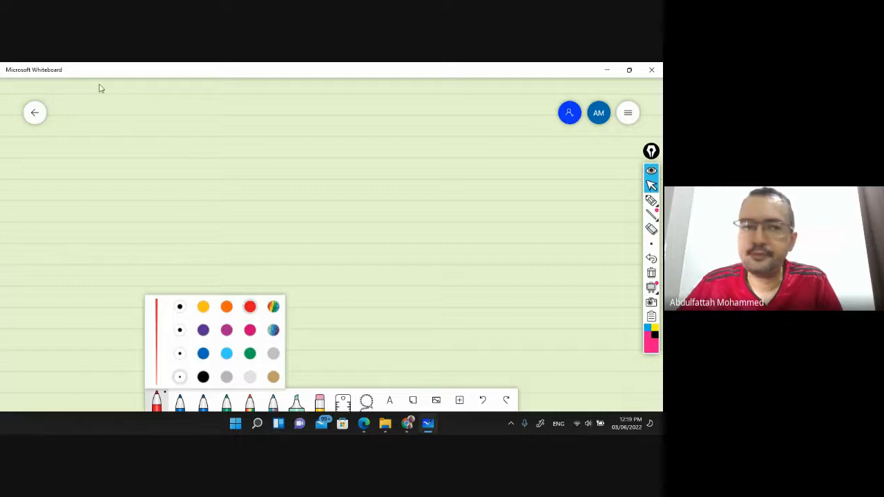
# Handwrite 'Master file' and 'Data Source' headings and start a box under Master file
pyautogui.moveTo(123, 116); pyautogui.dragTo(144, 115)
pyautogui.moveTo(152, 108)
pyautogui.mouseDown()
pyautogui.moveTo(146, 116)
pyautogui.moveTo(177, 109)
pyautogui.moveTo(188, 118)
pyautogui.moveTo(197, 108)
pyautogui.mouseUp()
pyautogui.moveTo(200, 108)
pyautogui.mouseDown()
pyautogui.moveTo(200, 116)
pyautogui.moveTo(217, 114)
pyautogui.mouseUp()
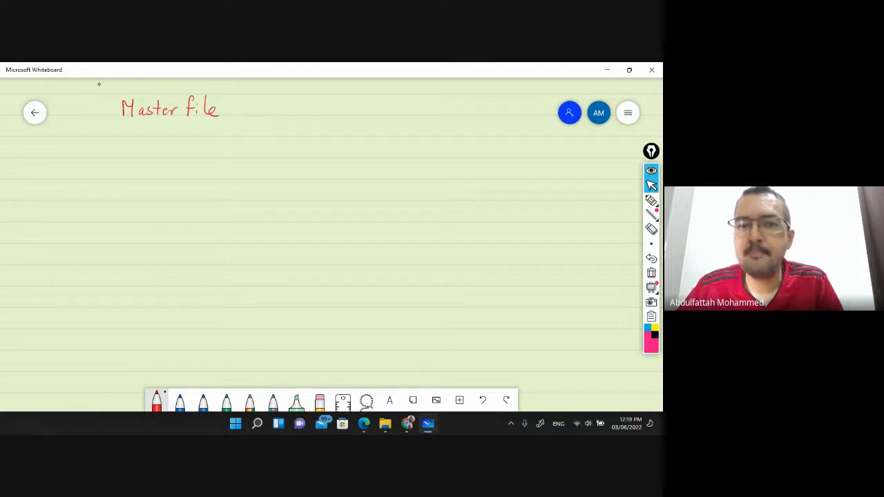
pyautogui.moveTo(324, 102); pyautogui.dragTo(323, 118)
pyautogui.moveTo(323, 103)
pyautogui.mouseDown()
pyautogui.moveTo(325, 119)
pyautogui.moveTo(355, 116)
pyautogui.moveTo(359, 107)
pyautogui.mouseUp()
pyautogui.moveTo(369, 109); pyautogui.dragTo(383, 114)
pyautogui.moveTo(396, 108); pyautogui.dragTo(433, 112)
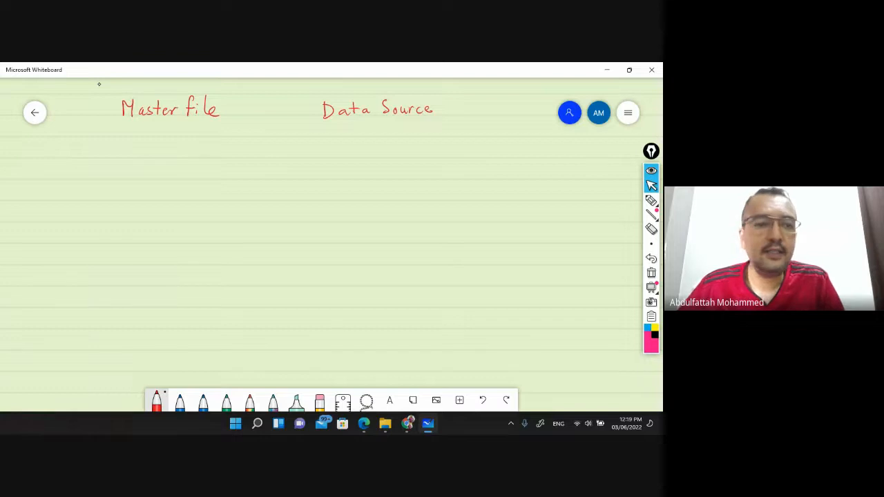
pyautogui.moveTo(116, 136)
pyautogui.mouseDown()
pyautogui.moveTo(243, 136)
pyautogui.moveTo(236, 262)
pyautogui.moveTo(226, 286)
pyautogui.moveTo(94, 284)
pyautogui.mouseUp()
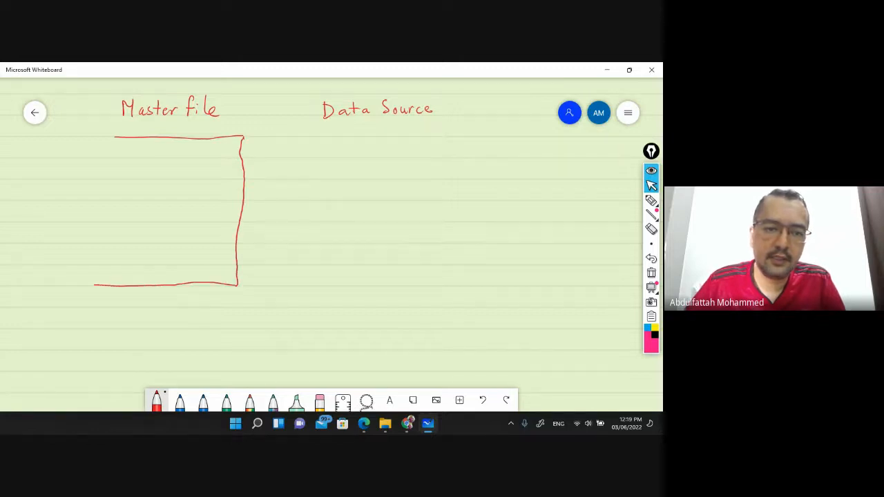
# Close the box's left side and write 'ICT Results' at its top
pyautogui.moveTo(115, 136)
pyautogui.mouseDown()
pyautogui.moveTo(96, 135)
pyautogui.moveTo(83, 285)
pyautogui.mouseUp()
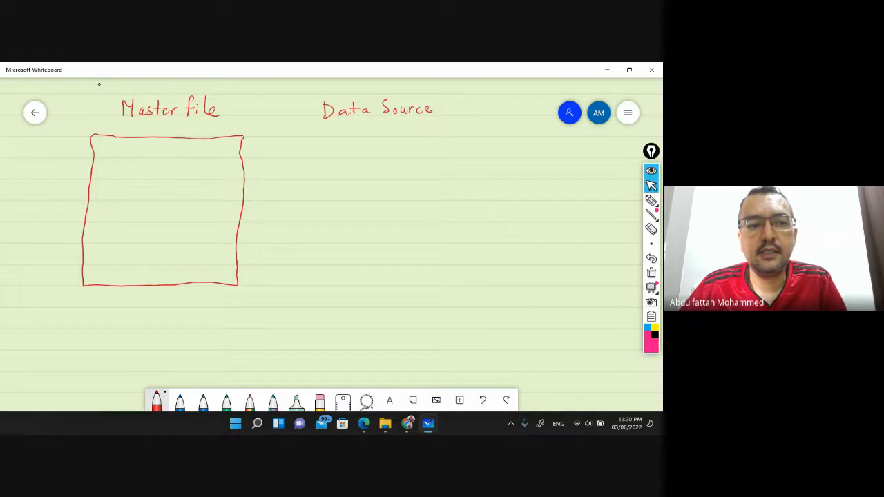
pyautogui.moveTo(123, 142); pyautogui.dragTo(123, 153)
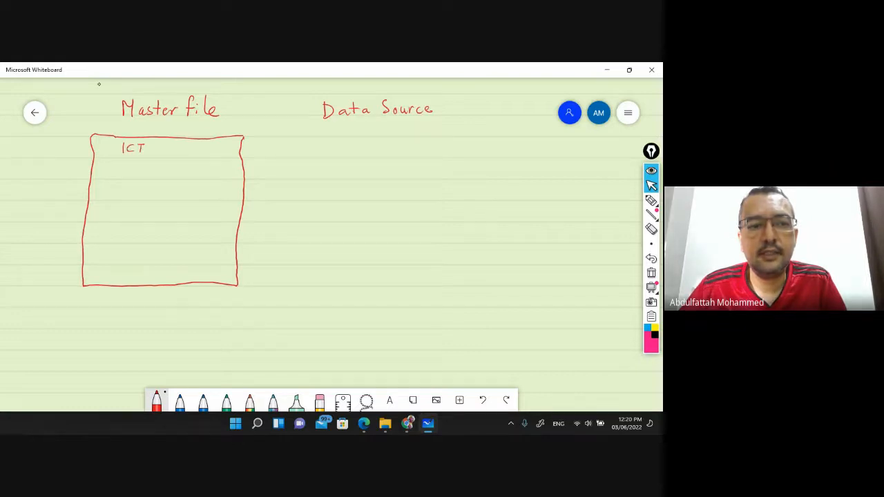
pyautogui.moveTo(156, 143); pyautogui.dragTo(156, 152)
pyautogui.moveTo(156, 142)
pyautogui.mouseDown()
pyautogui.moveTo(161, 152)
pyautogui.moveTo(189, 152)
pyautogui.mouseUp()
pyautogui.moveTo(194, 143); pyautogui.dragTo(193, 153)
pyautogui.moveTo(189, 148); pyautogui.dragTo(196, 148)
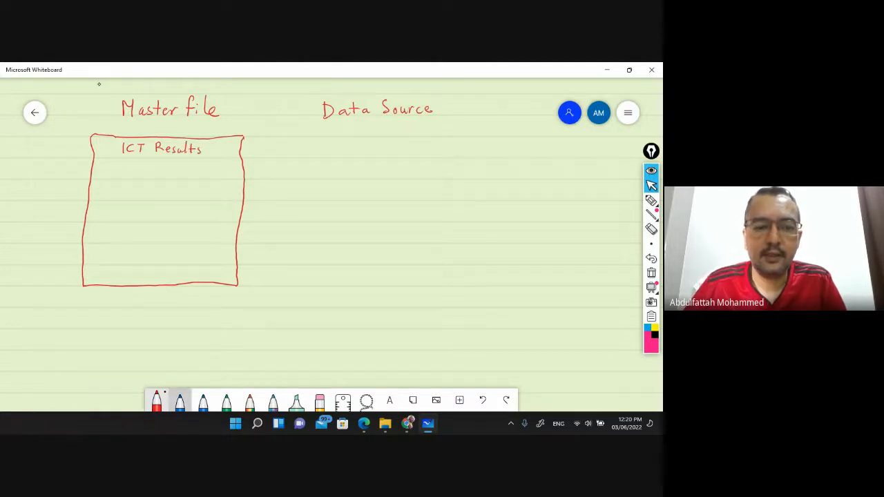
# In blue, write 'St No:' and 'St Name:' labels with blank lines
pyautogui.click(180, 401)
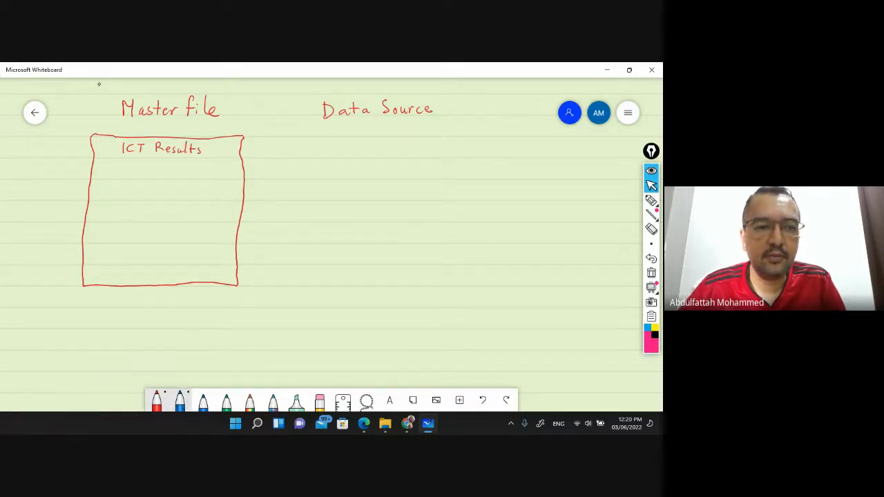
pyautogui.moveTo(107, 163); pyautogui.dragTo(102, 171)
pyautogui.moveTo(111, 163); pyautogui.dragTo(196, 167)
pyautogui.click(141, 168)
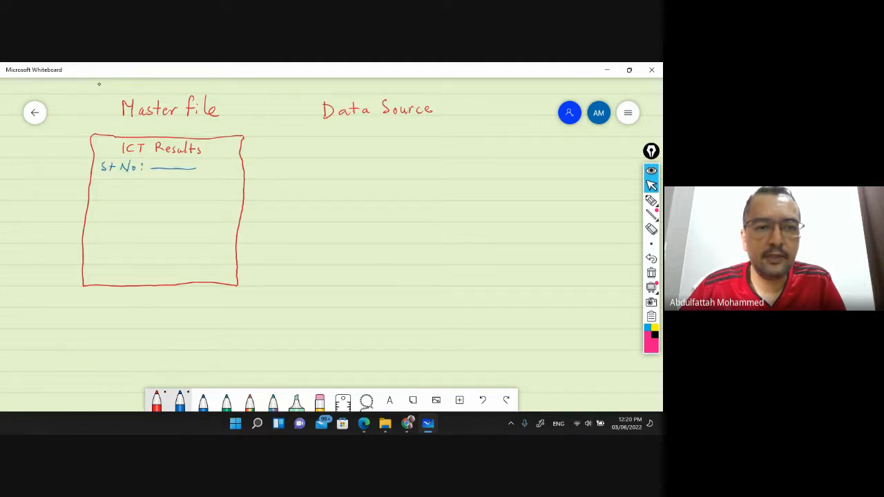
pyautogui.moveTo(106, 173)
pyautogui.mouseDown()
pyautogui.moveTo(100, 182)
pyautogui.moveTo(188, 182)
pyautogui.mouseUp()
pyautogui.click(155, 179)
pyautogui.click(155, 183)
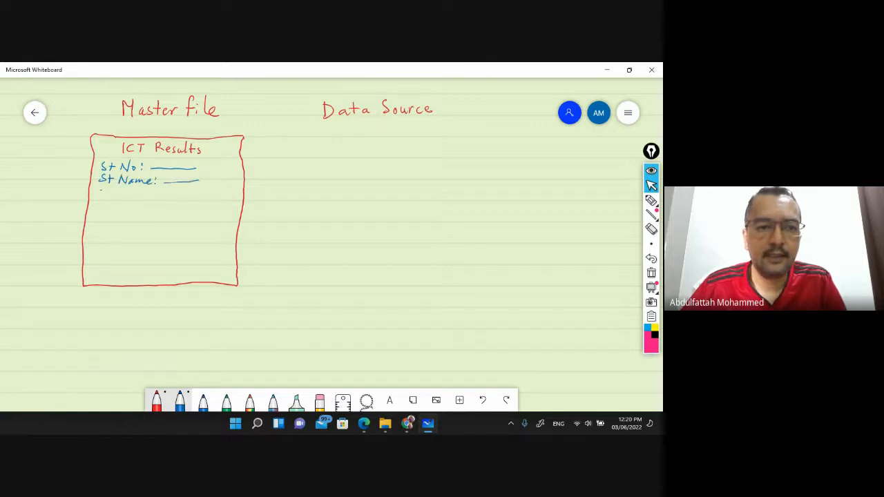
# Draw a results table with row lines, borders and a two-column divider
pyautogui.moveTo(101, 189); pyautogui.dragTo(225, 192)
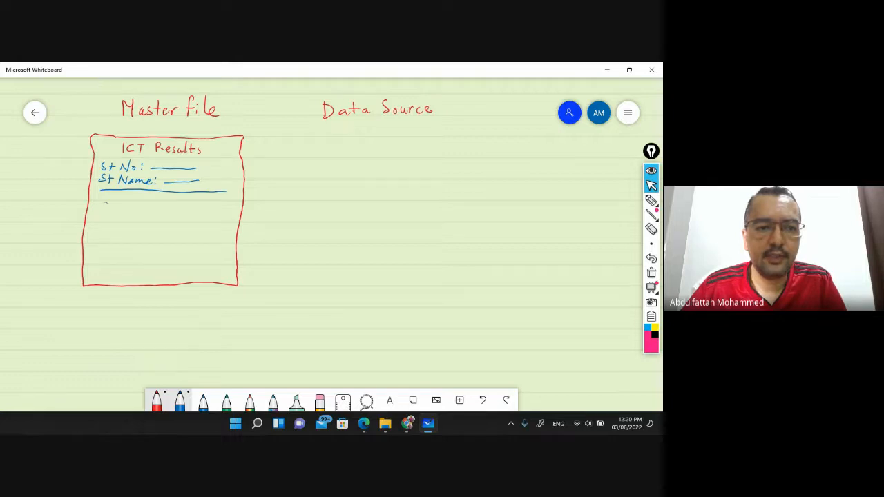
pyautogui.moveTo(104, 202); pyautogui.dragTo(225, 203)
pyautogui.moveTo(105, 190)
pyautogui.mouseDown()
pyautogui.moveTo(103, 222)
pyautogui.moveTo(220, 217)
pyautogui.mouseUp()
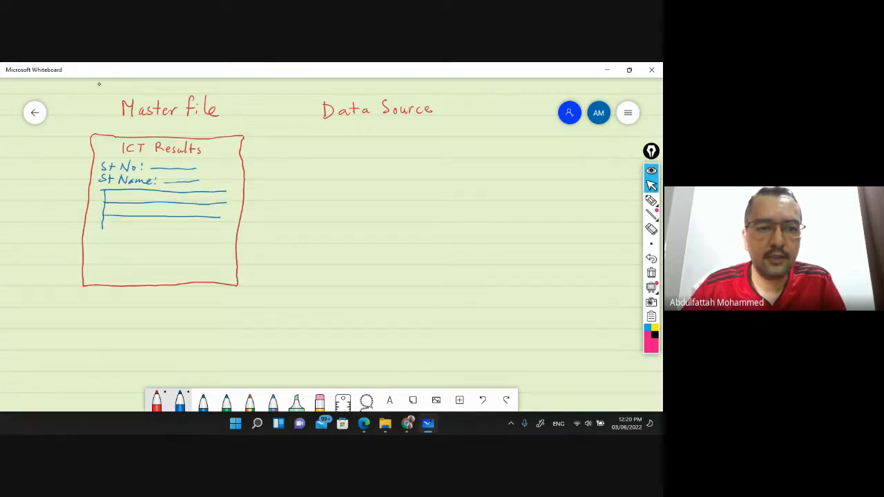
pyautogui.moveTo(102, 228); pyautogui.dragTo(210, 229)
pyautogui.moveTo(102, 223)
pyautogui.mouseDown()
pyautogui.moveTo(102, 242)
pyautogui.moveTo(219, 242)
pyautogui.mouseUp()
pyautogui.moveTo(226, 192); pyautogui.dragTo(227, 228)
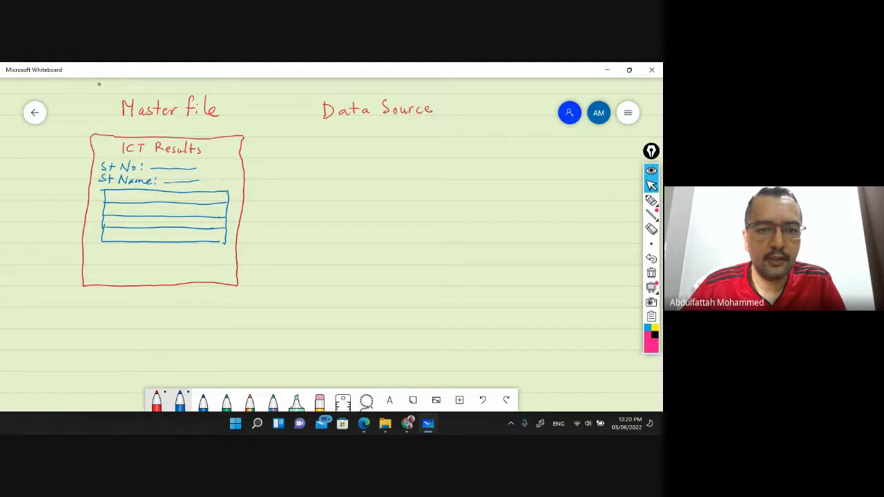
pyautogui.moveTo(158, 191); pyautogui.dragTo(152, 239)
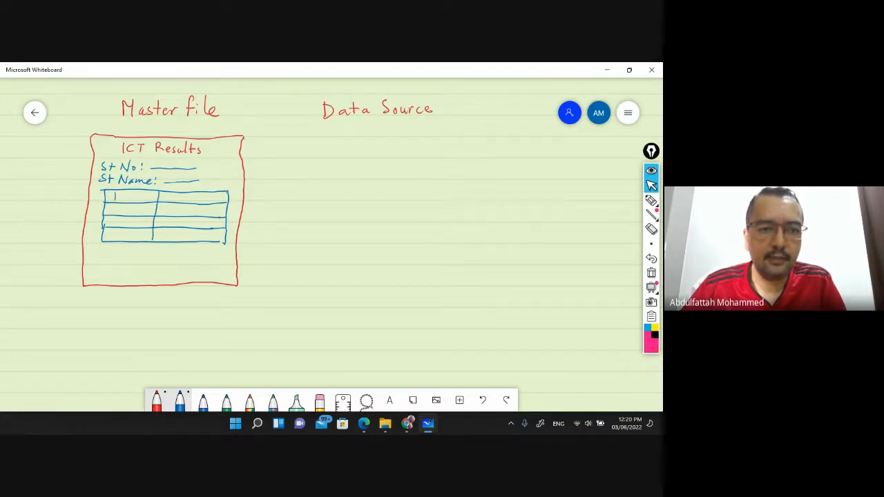
# Write the Paper heading, number the rows, scribble results, and write 'Total' below
pyautogui.moveTo(144, 198); pyautogui.dragTo(149, 201)
pyautogui.moveTo(151, 201); pyautogui.dragTo(205, 202)
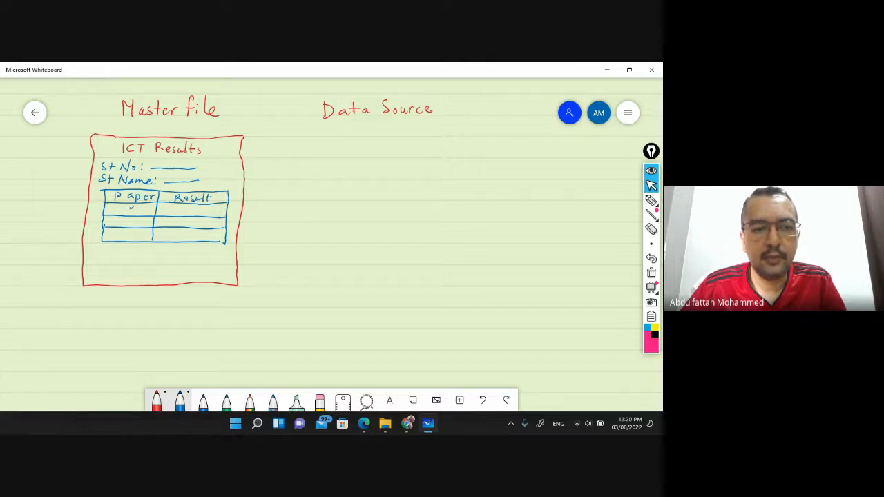
pyautogui.moveTo(131, 219); pyautogui.dragTo(133, 237)
pyautogui.moveTo(176, 211)
pyautogui.mouseDown()
pyautogui.moveTo(199, 211)
pyautogui.moveTo(188, 223)
pyautogui.moveTo(202, 223)
pyautogui.moveTo(207, 235)
pyautogui.mouseUp()
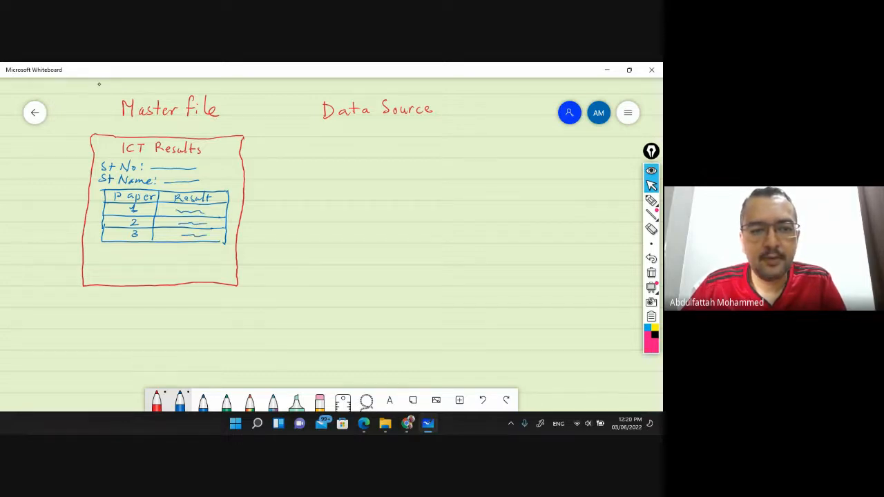
pyautogui.moveTo(122, 247); pyautogui.dragTo(156, 257)
pyautogui.moveTo(157, 244)
pyautogui.mouseDown()
pyautogui.moveTo(158, 256)
pyautogui.moveTo(224, 251)
pyautogui.mouseUp()
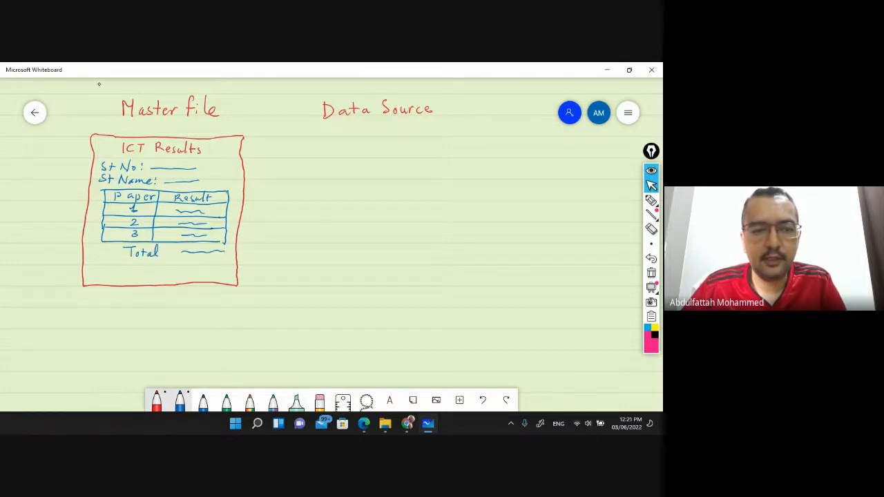
# Write the 'Percentage' label beneath Total
pyautogui.moveTo(127, 260); pyautogui.dragTo(138, 267)
pyautogui.moveTo(141, 268); pyautogui.dragTo(157, 269)
pyautogui.moveTo(158, 269); pyautogui.dragTo(221, 266)
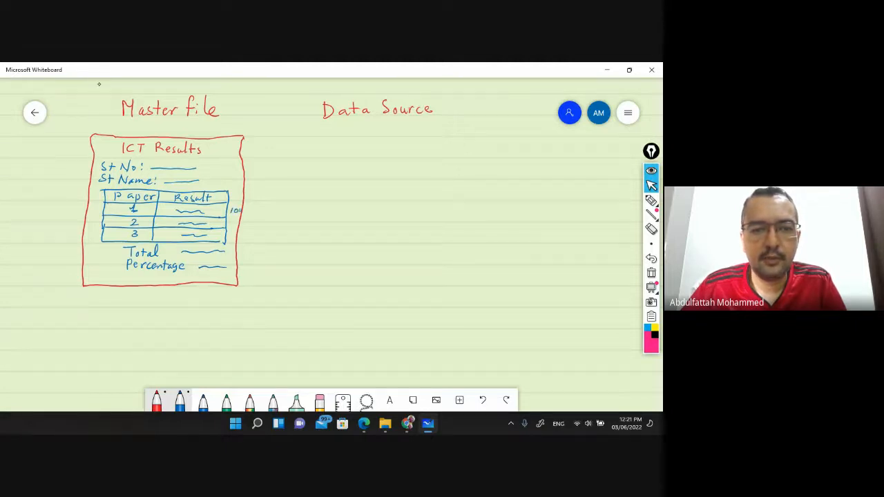
# Add sample marks, total and percentage values beside the table, plus an underlined 50 at left
pyautogui.moveTo(232, 220); pyautogui.dragTo(231, 226)
pyautogui.moveTo(236, 221); pyautogui.dragTo(237, 223)
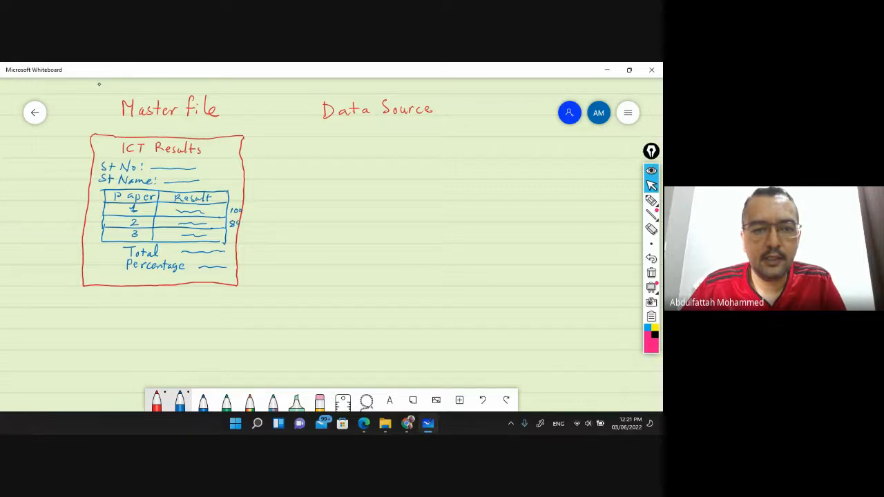
pyautogui.moveTo(233, 236); pyautogui.dragTo(231, 242)
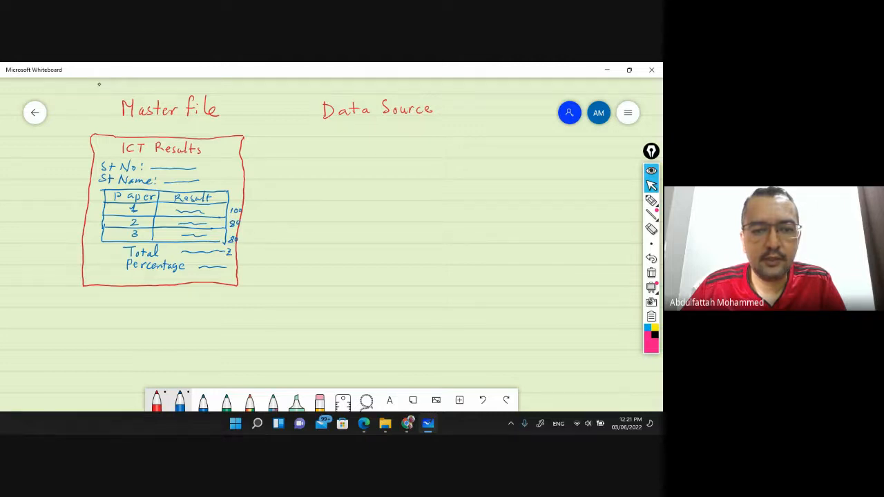
pyautogui.moveTo(236, 250); pyautogui.dragTo(239, 255)
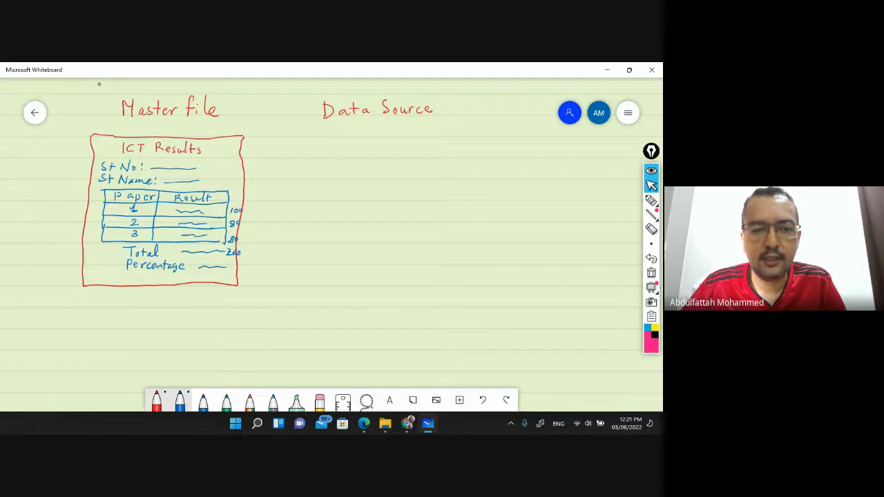
pyautogui.moveTo(239, 271); pyautogui.dragTo(244, 266)
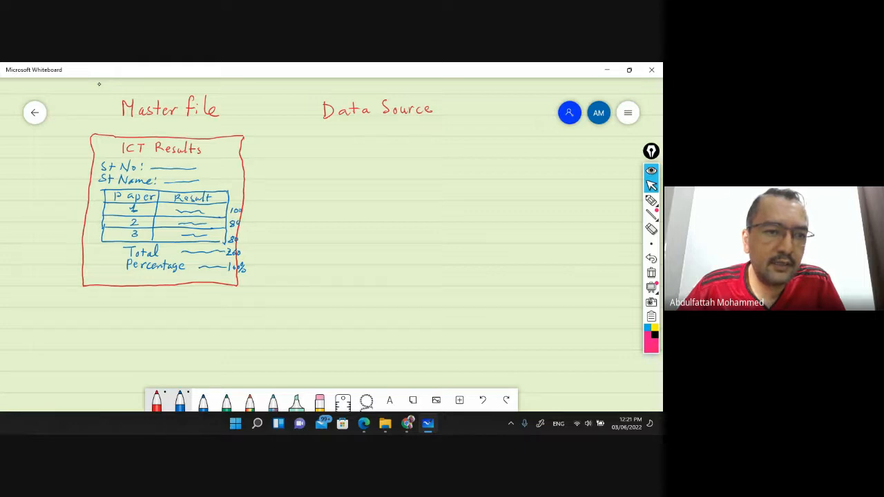
pyautogui.moveTo(24, 152)
pyautogui.mouseDown()
pyautogui.moveTo(23, 162)
pyautogui.moveTo(42, 150)
pyautogui.moveTo(46, 174)
pyautogui.mouseUp()
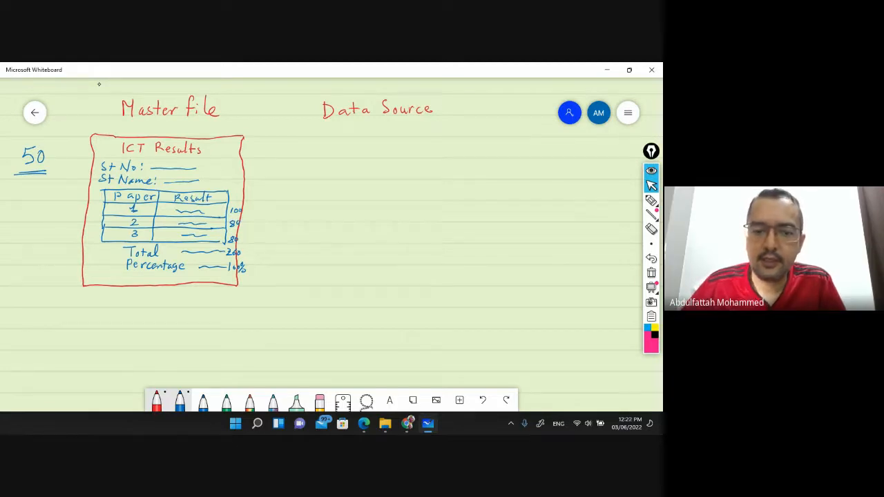
# In green, draw the Data Source table outline and header row, labelling the first column St_no
pyautogui.click(227, 402)
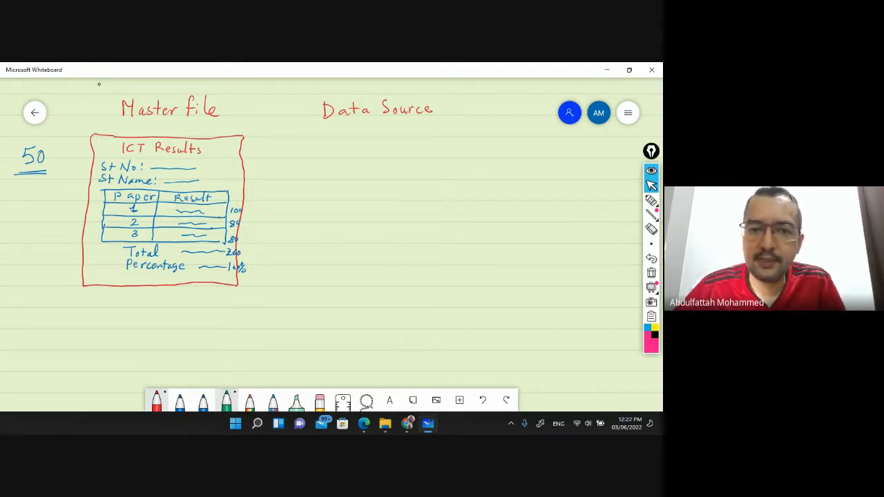
pyautogui.moveTo(329, 135); pyautogui.dragTo(329, 286)
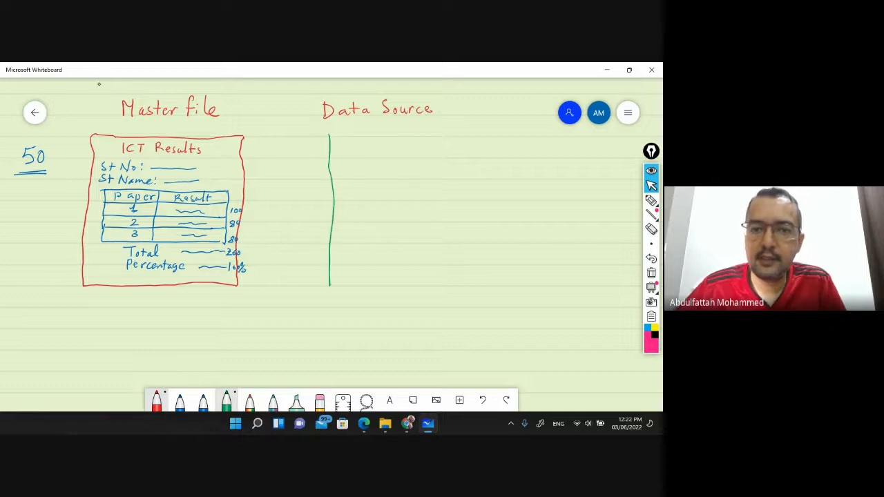
pyautogui.moveTo(329, 135); pyautogui.dragTo(524, 139)
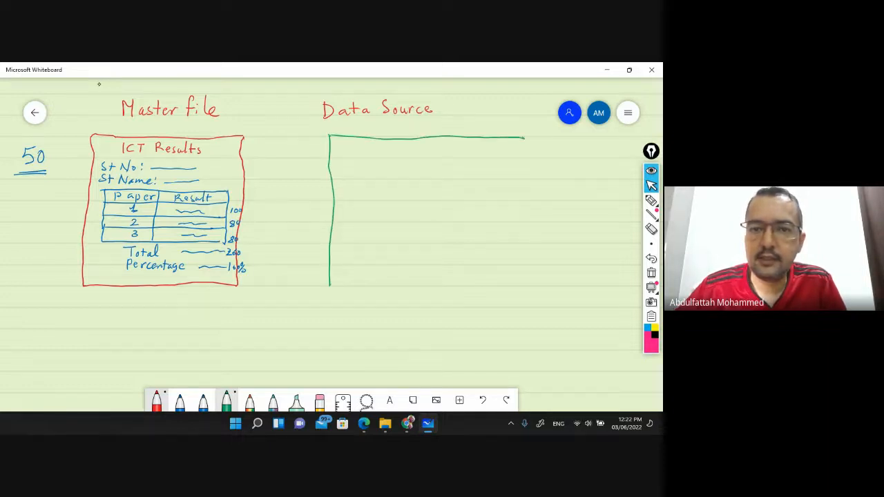
pyautogui.moveTo(332, 157); pyautogui.dragTo(531, 158)
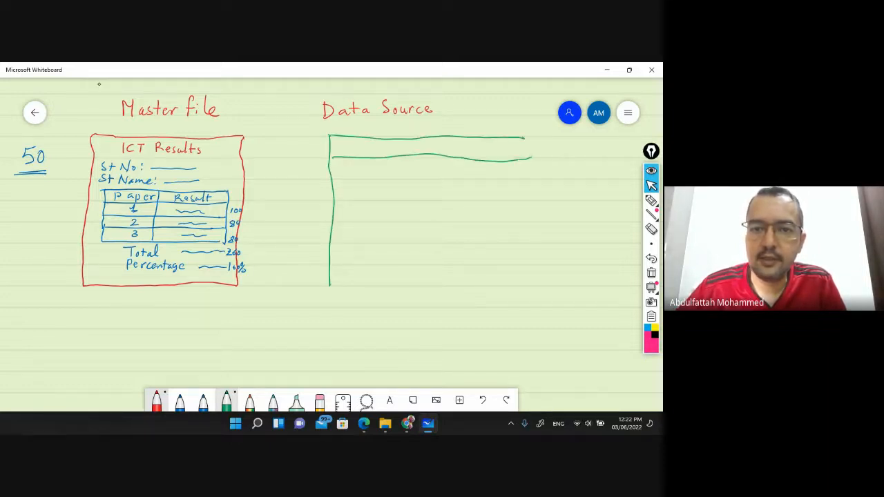
pyautogui.moveTo(384, 139); pyautogui.dragTo(384, 282)
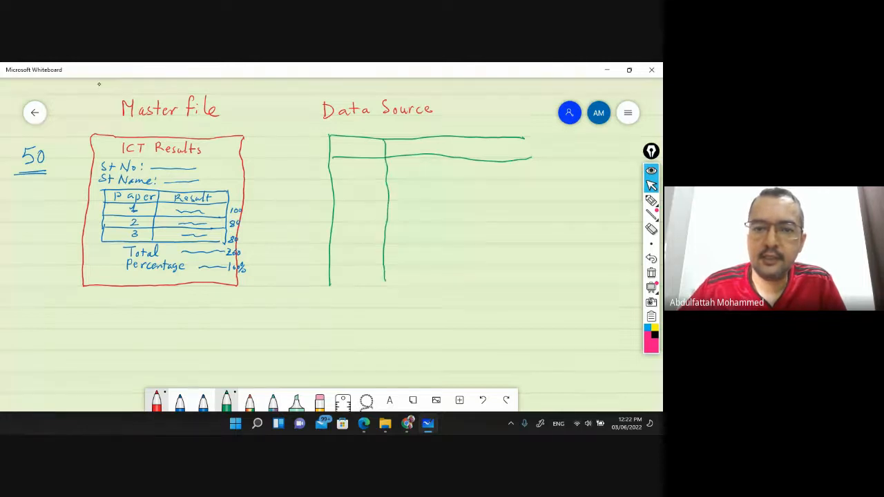
pyautogui.moveTo(343, 145); pyautogui.dragTo(339, 151)
pyautogui.moveTo(345, 144); pyautogui.dragTo(370, 149)
# Add more columns and label them St_name, P1, P2 and P3
pyautogui.moveTo(440, 138); pyautogui.dragTo(438, 283)
pyautogui.moveTo(397, 144)
pyautogui.mouseDown()
pyautogui.moveTo(392, 151)
pyautogui.moveTo(410, 151)
pyautogui.mouseUp()
pyautogui.moveTo(412, 146); pyautogui.dragTo(434, 144)
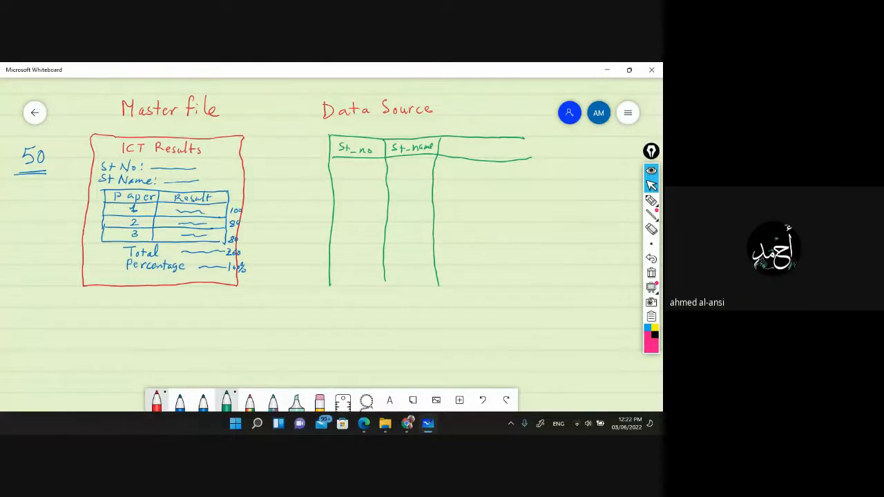
pyautogui.moveTo(469, 136); pyautogui.dragTo(470, 280)
pyautogui.moveTo(494, 139); pyautogui.dragTo(493, 280)
pyautogui.moveTo(520, 140); pyautogui.dragTo(517, 269)
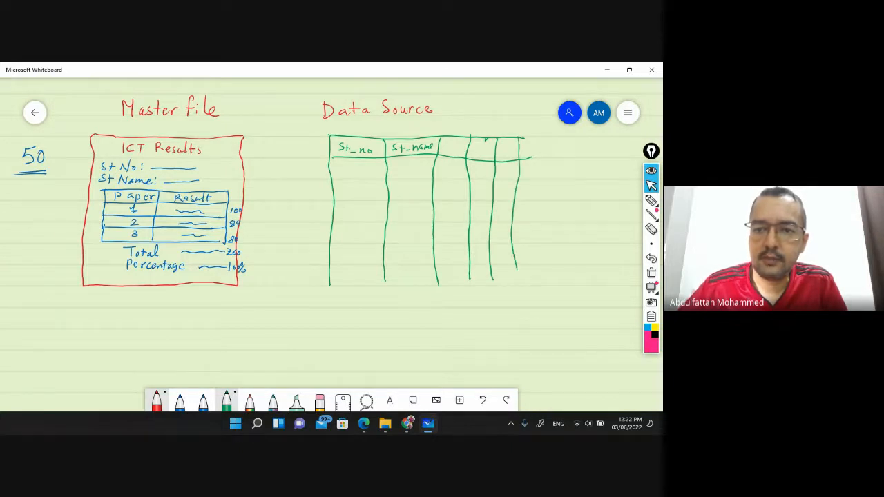
pyautogui.moveTo(448, 139); pyautogui.dragTo(449, 148)
pyautogui.moveTo(458, 141)
pyautogui.mouseDown()
pyautogui.moveTo(460, 152)
pyautogui.moveTo(490, 156)
pyautogui.mouseUp()
pyautogui.moveTo(502, 145)
pyautogui.mouseDown()
pyautogui.moveTo(501, 158)
pyautogui.moveTo(516, 152)
pyautogui.moveTo(509, 157)
pyautogui.moveTo(568, 143)
pyautogui.mouseUp()
# Extend the table with Total and Percentage columns and number rows 2 and 3
pyautogui.moveTo(522, 160); pyautogui.dragTo(573, 162)
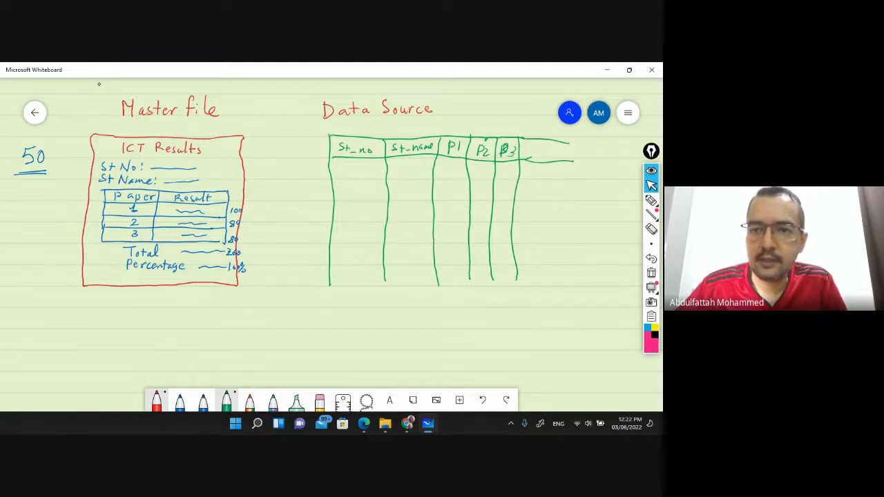
pyautogui.moveTo(527, 146)
pyautogui.mouseDown()
pyautogui.moveTo(554, 155)
pyautogui.moveTo(559, 283)
pyautogui.mouseUp()
pyautogui.moveTo(563, 143)
pyautogui.mouseDown()
pyautogui.moveTo(594, 143)
pyautogui.moveTo(601, 164)
pyautogui.moveTo(572, 151)
pyautogui.mouseUp()
pyautogui.moveTo(578, 150)
pyautogui.mouseDown()
pyautogui.moveTo(623, 155)
pyautogui.moveTo(624, 143)
pyautogui.moveTo(619, 285)
pyautogui.mouseUp()
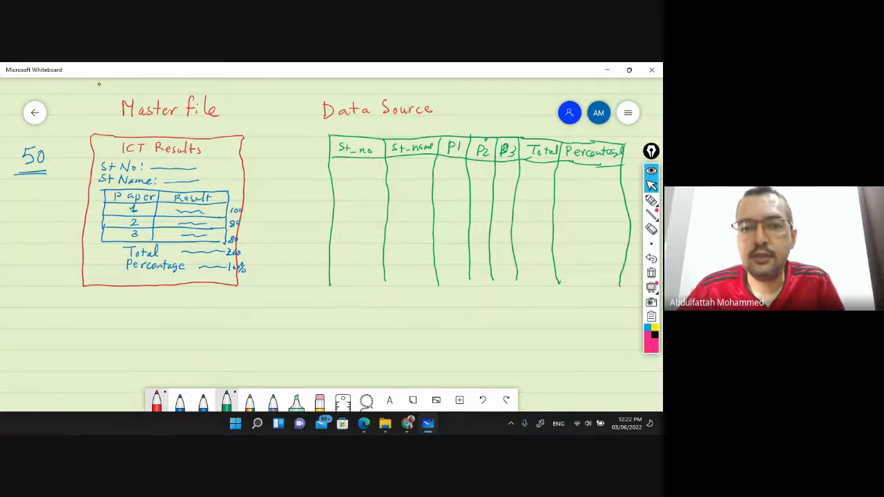
pyautogui.moveTo(354, 184)
pyautogui.mouseDown()
pyautogui.moveTo(363, 192)
pyautogui.moveTo(354, 215)
pyautogui.mouseUp()
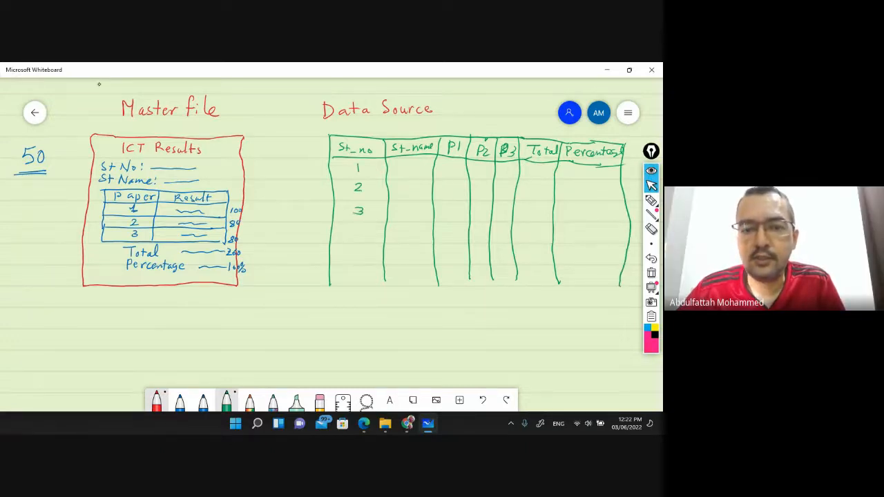
# Mark the last St_no as 50, sketch entries in every column, close the table bottom, and start a linking arrow
pyautogui.moveTo(354, 268); pyautogui.dragTo(365, 271)
pyautogui.moveTo(412, 172); pyautogui.dragTo(411, 182)
pyautogui.moveTo(410, 197); pyautogui.dragTo(405, 212)
pyautogui.moveTo(402, 228); pyautogui.dragTo(400, 231)
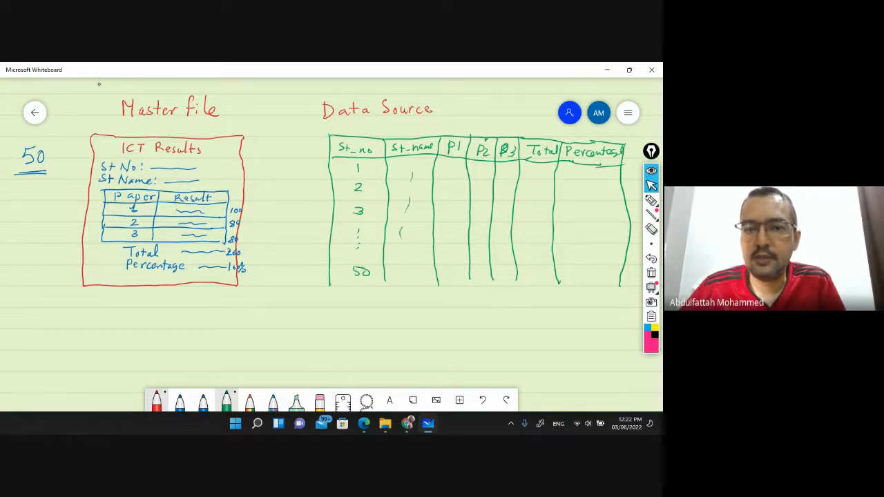
pyautogui.moveTo(450, 176); pyautogui.dragTo(443, 216)
pyautogui.moveTo(483, 182)
pyautogui.mouseDown()
pyautogui.moveTo(472, 212)
pyautogui.moveTo(503, 219)
pyautogui.mouseUp()
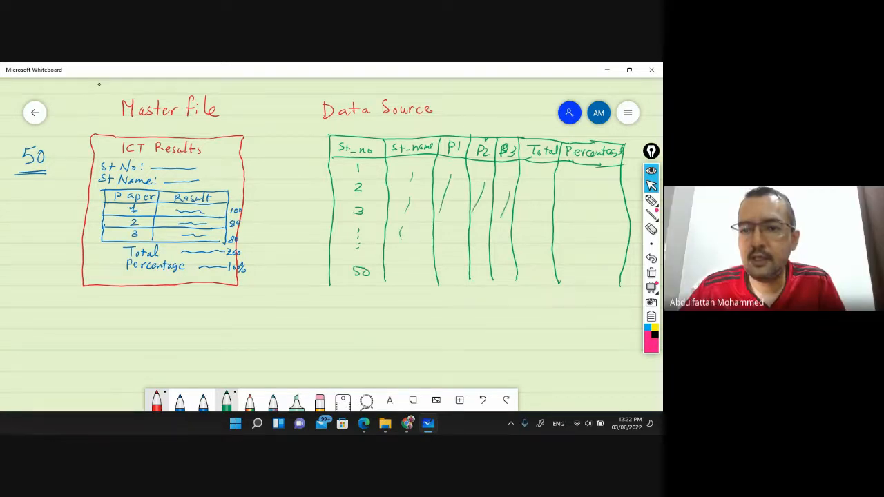
pyautogui.moveTo(537, 196); pyautogui.dragTo(524, 222)
pyautogui.moveTo(580, 208); pyautogui.dragTo(565, 237)
pyautogui.moveTo(614, 287)
pyautogui.mouseDown()
pyautogui.moveTo(508, 276)
pyautogui.moveTo(333, 284)
pyautogui.mouseUp()
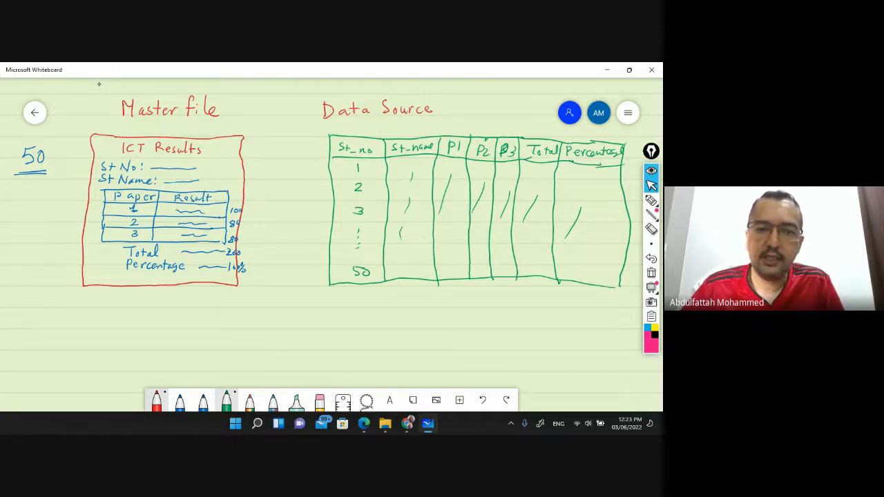
pyautogui.moveTo(268, 208)
pyautogui.mouseDown()
pyautogui.moveTo(325, 217)
pyautogui.moveTo(274, 219)
pyautogui.mouseUp()
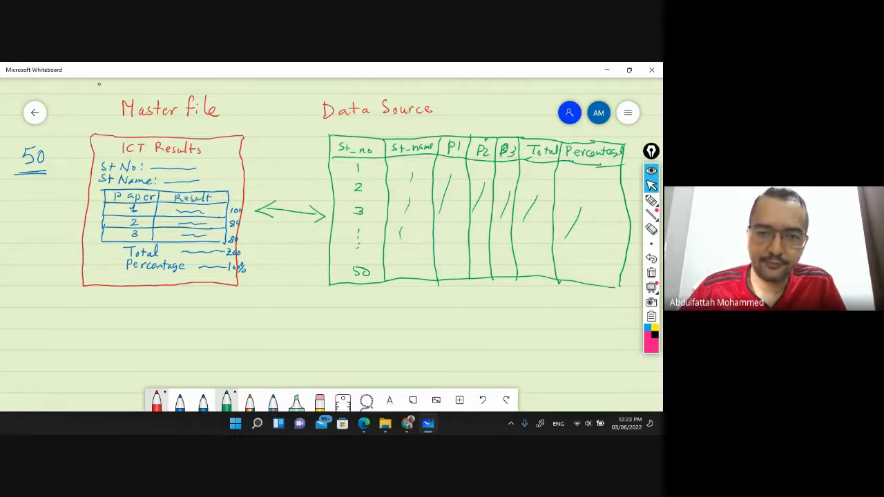
# Label the arrow between the sketches 'Connection'
pyautogui.moveTo(274, 179)
pyautogui.mouseDown()
pyautogui.moveTo(274, 188)
pyautogui.moveTo(304, 179)
pyautogui.moveTo(306, 187)
pyautogui.mouseUp()
pyautogui.moveTo(313, 181); pyautogui.dragTo(314, 186)
pyautogui.moveTo(312, 177); pyautogui.dragTo(318, 177)
pyautogui.moveTo(319, 181); pyautogui.dragTo(332, 186)
# Write '1' under the Master file box and 'X 50 = 50' beneath the arrow
pyautogui.moveTo(152, 302); pyautogui.dragTo(156, 312)
pyautogui.moveTo(148, 311); pyautogui.dragTo(161, 310)
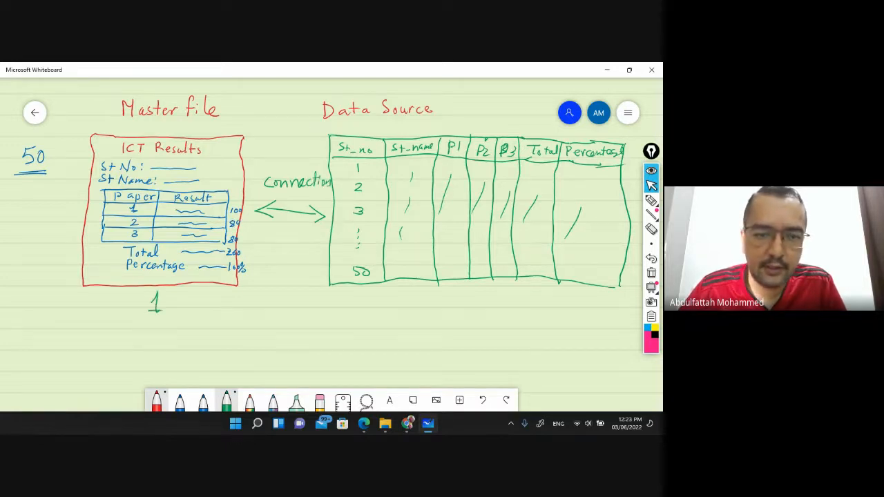
pyautogui.moveTo(275, 293); pyautogui.dragTo(293, 313)
pyautogui.moveTo(291, 292)
pyautogui.mouseDown()
pyautogui.moveTo(276, 312)
pyautogui.moveTo(327, 308)
pyautogui.moveTo(335, 295)
pyautogui.moveTo(435, 311)
pyautogui.mouseUp()
pyautogui.moveTo(437, 298); pyautogui.dragTo(462, 301)
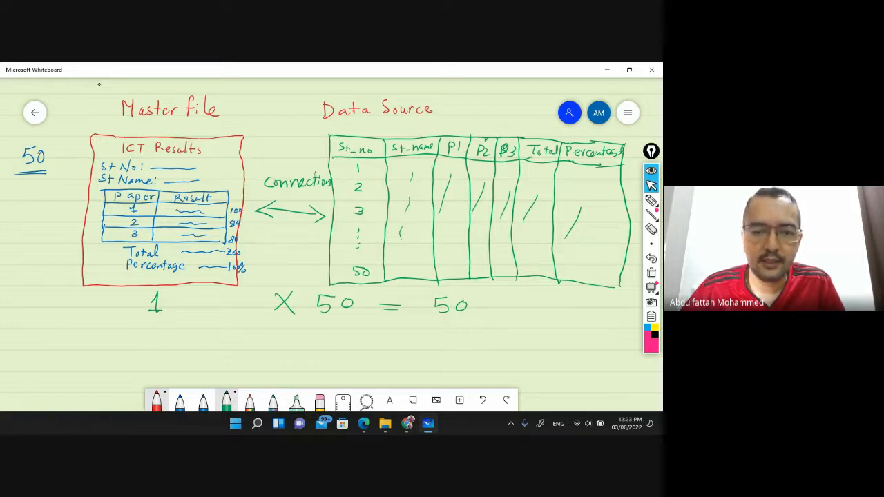
# Write a second line reading '1 × 1000000 = 1000000'
pyautogui.moveTo(315, 325)
pyautogui.mouseDown()
pyautogui.moveTo(314, 334)
pyautogui.moveTo(332, 327)
pyautogui.mouseUp()
pyautogui.moveTo(340, 328); pyautogui.dragTo(355, 327)
pyautogui.moveTo(362, 327); pyautogui.dragTo(360, 329)
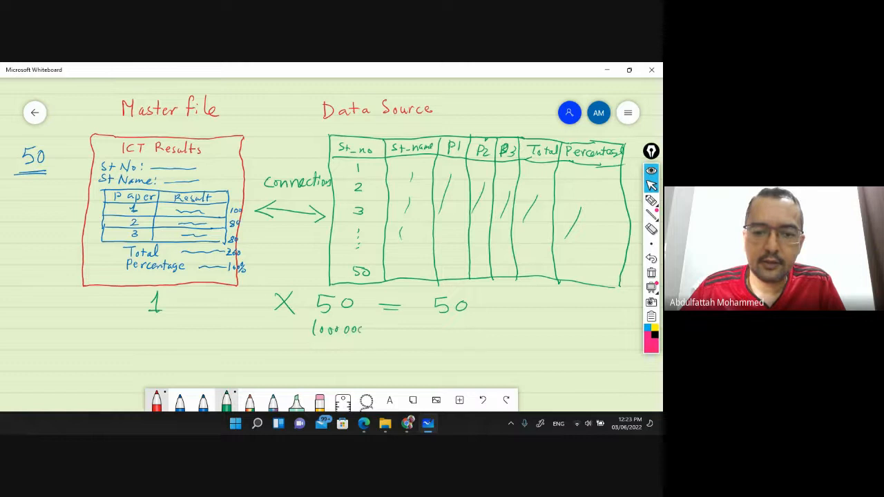
pyautogui.moveTo(270, 322); pyautogui.dragTo(285, 338)
pyautogui.moveTo(284, 322); pyautogui.dragTo(270, 338)
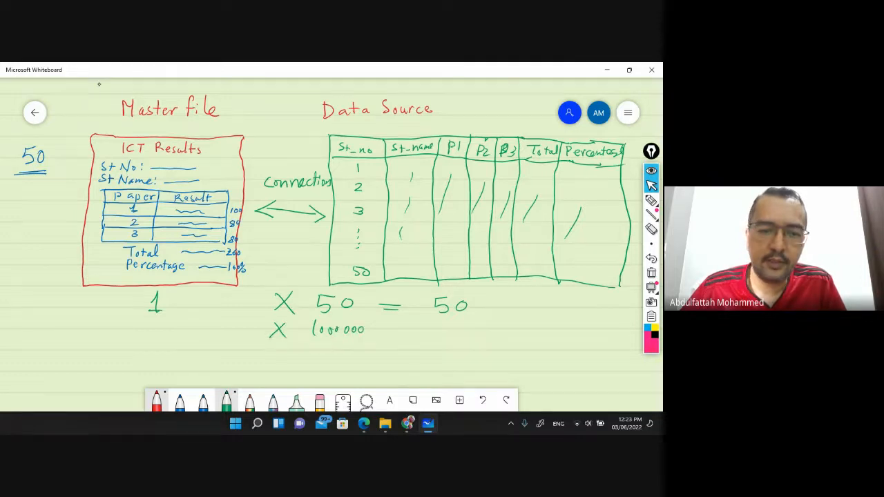
pyautogui.moveTo(162, 320); pyautogui.dragTo(166, 337)
pyautogui.moveTo(387, 330); pyautogui.dragTo(402, 328)
pyautogui.moveTo(387, 335)
pyautogui.mouseDown()
pyautogui.moveTo(432, 330)
pyautogui.moveTo(434, 339)
pyautogui.moveTo(445, 326)
pyautogui.mouseUp()
pyautogui.moveTo(458, 325); pyautogui.dragTo(485, 325)
pyautogui.moveTo(497, 325); pyautogui.dragTo(508, 326)
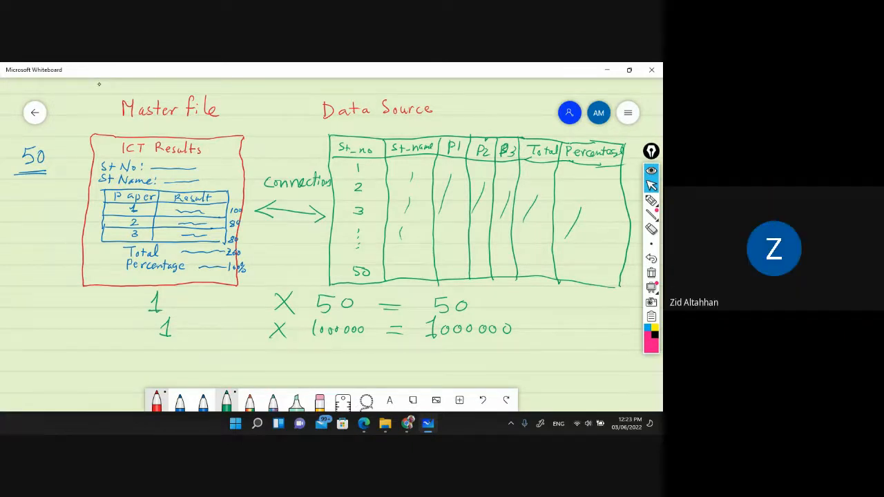
# Tick both result lines and write 'TNB Bills' in the left margin
pyautogui.moveTo(481, 301); pyautogui.dragTo(510, 296)
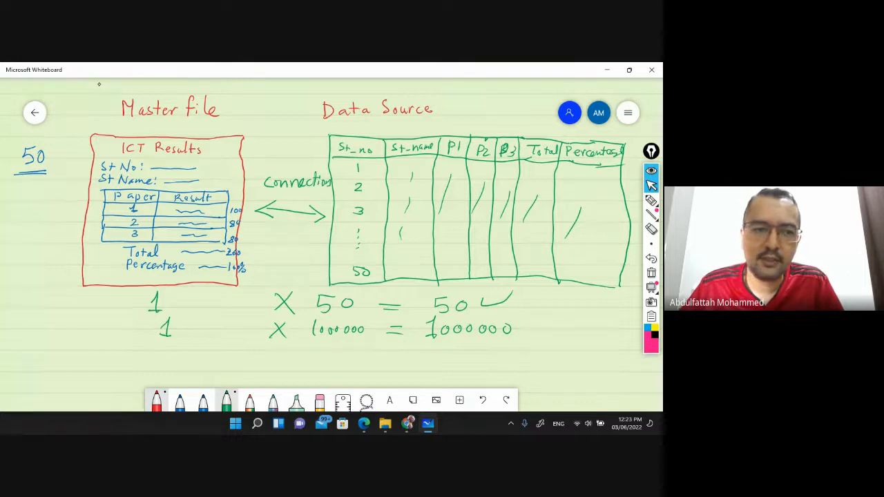
pyautogui.moveTo(519, 327); pyautogui.dragTo(550, 323)
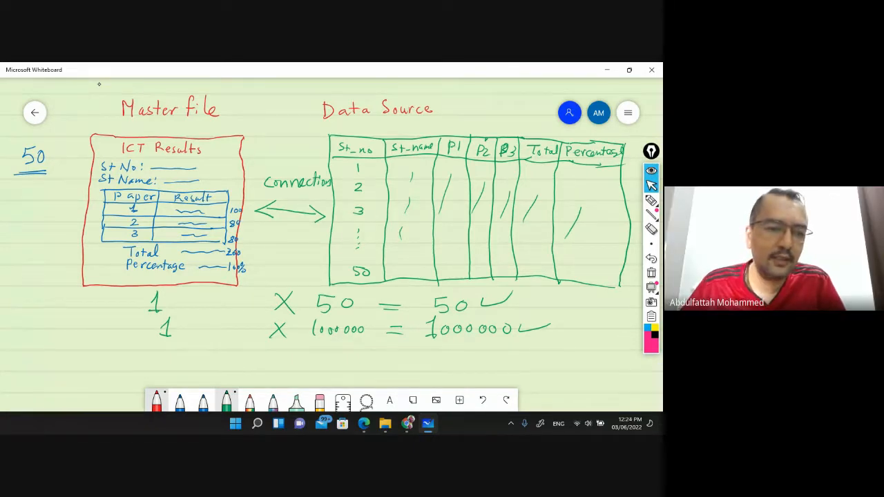
pyautogui.moveTo(22, 311)
pyautogui.mouseDown()
pyautogui.moveTo(38, 313)
pyautogui.moveTo(30, 326)
pyautogui.moveTo(53, 311)
pyautogui.moveTo(58, 324)
pyautogui.moveTo(105, 328)
pyautogui.mouseUp()
pyautogui.moveTo(116, 319); pyautogui.dragTo(113, 329)
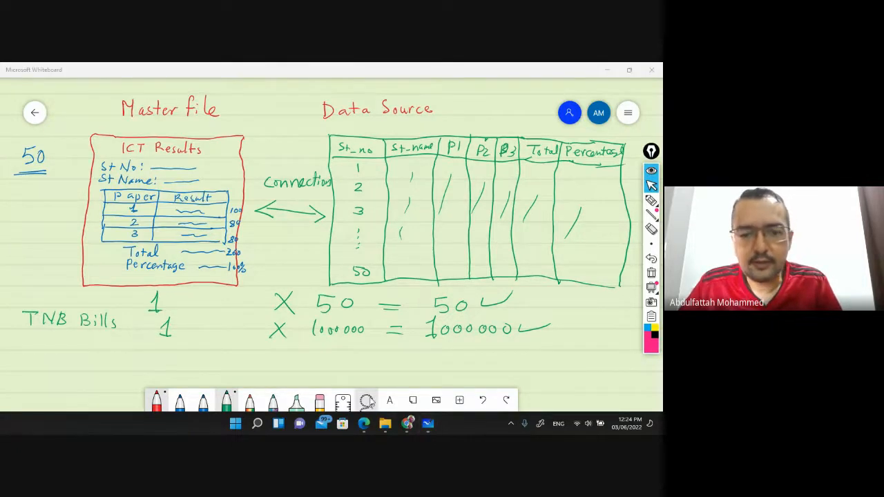
# Bring the Google Meet call window forward from the Chrome taskbar previews
pyautogui.click(409, 423)
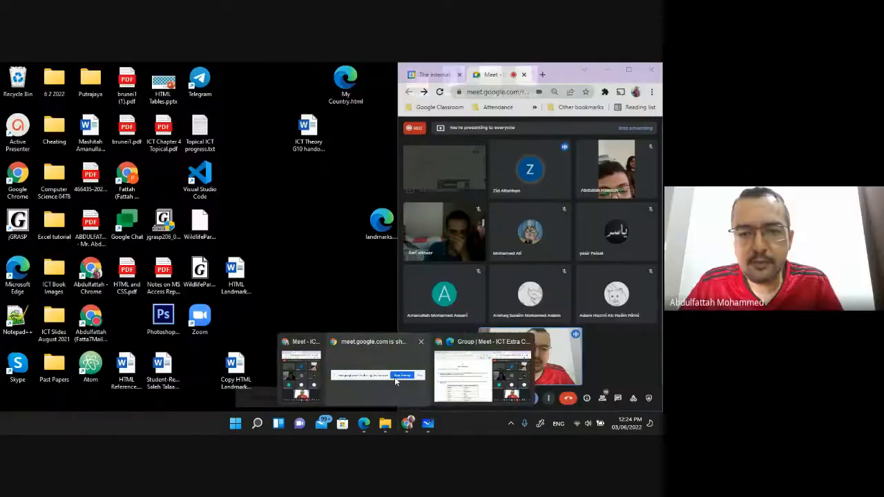
pyautogui.click(502, 382)
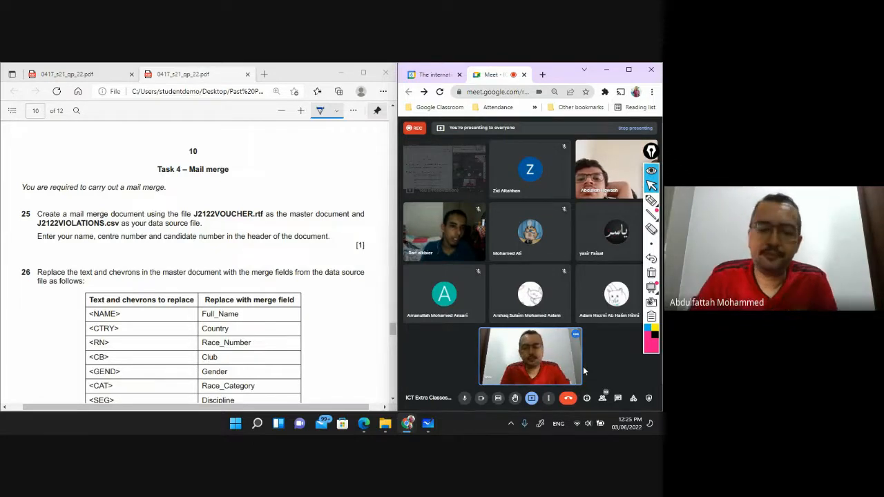
# Bring the whiteboard forward, then place the Task 4 mail merge PDF beside it
pyautogui.click(429, 427)
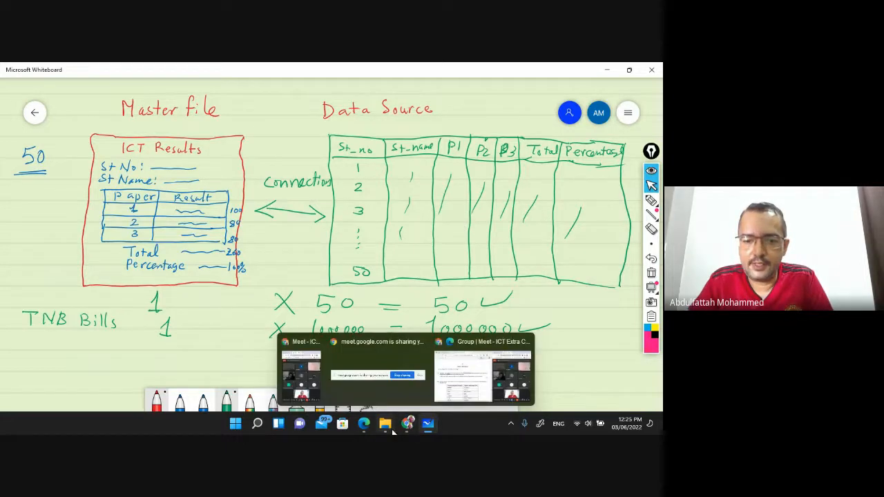
pyautogui.click(365, 426)
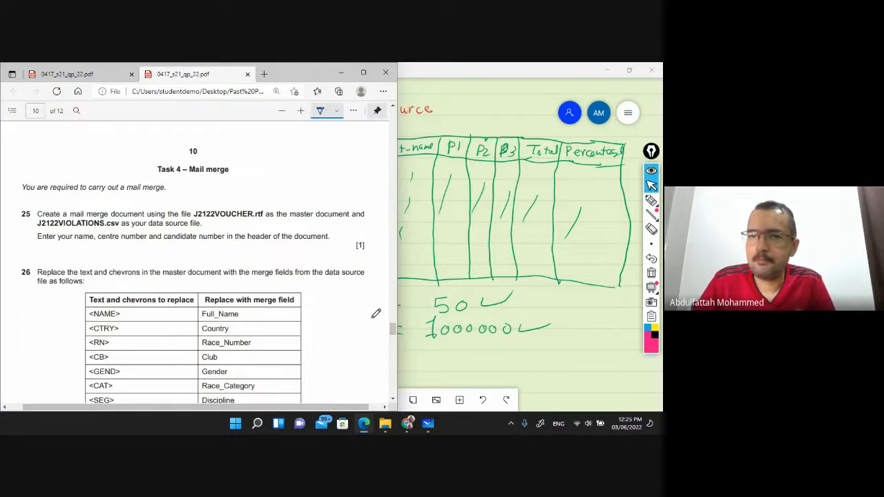
# Maximize the PDF at page width and highlight the Task 4 – Mail merge heading and intro sentence green
pyautogui.click(364, 72)
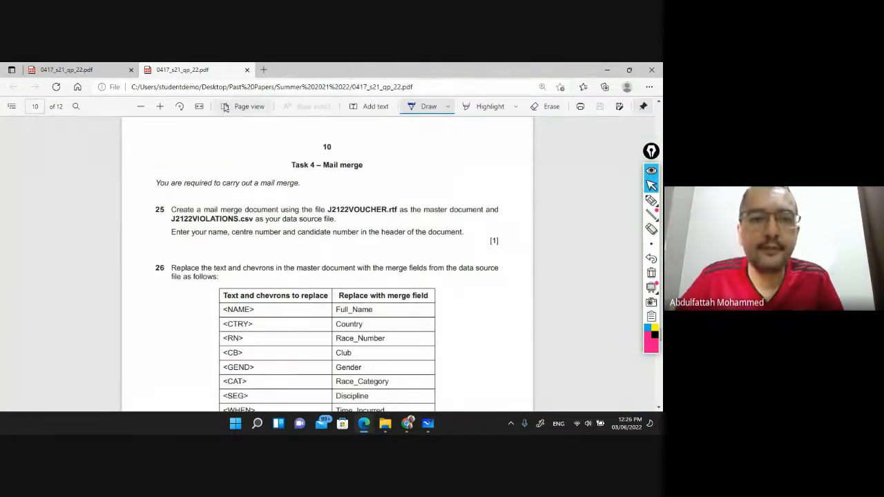
pyautogui.click(199, 108)
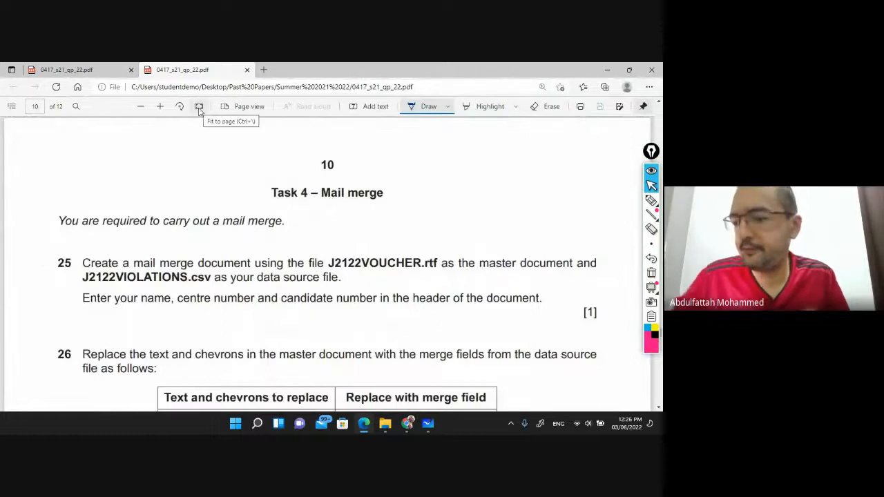
pyautogui.click(516, 107)
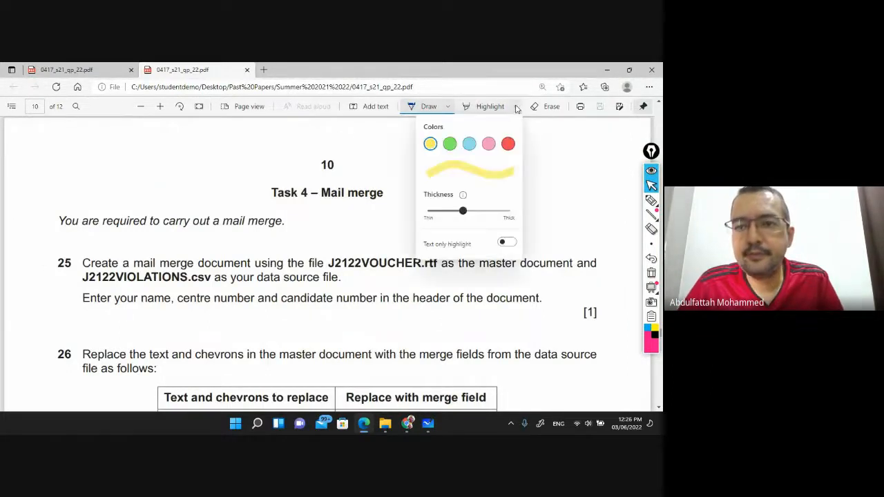
pyautogui.click(450, 144)
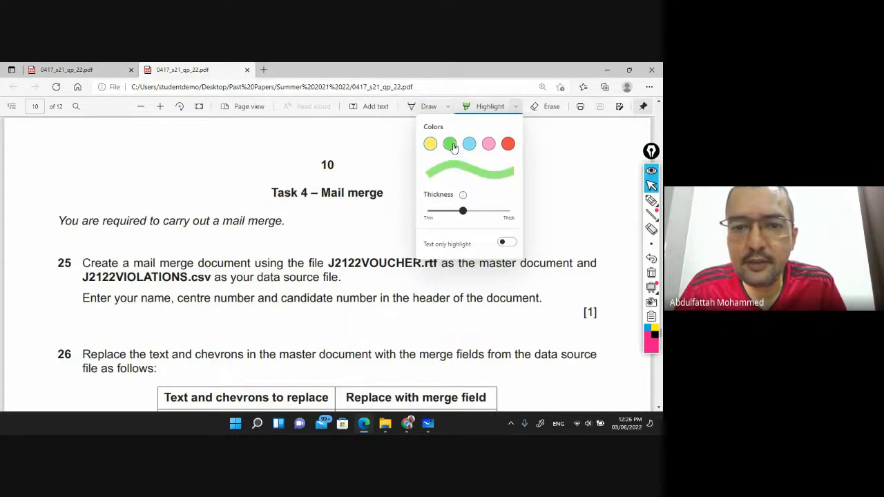
pyautogui.moveTo(265, 194); pyautogui.dragTo(386, 194)
pyautogui.moveTo(42, 217); pyautogui.dragTo(282, 223)
# Highlight question 25's instructions green and ink a blue tick above J2122VOUCHER.rtf
pyautogui.scroll(-3, 234, 217)
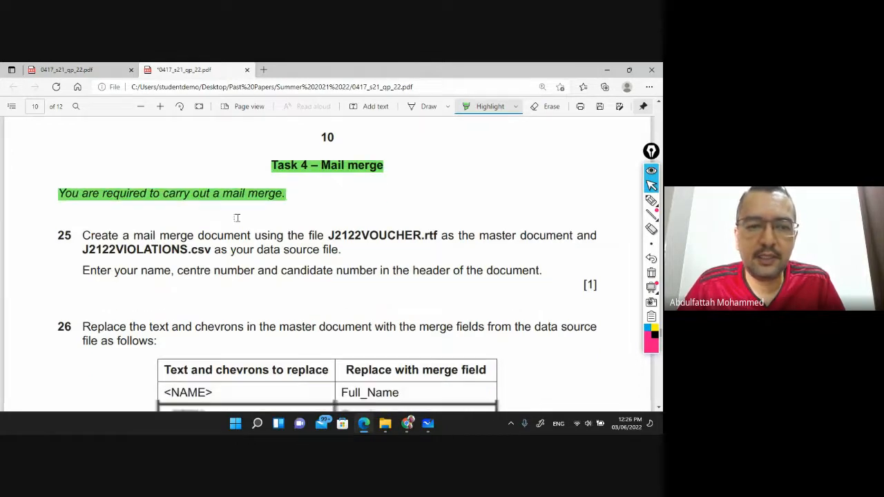
pyautogui.moveTo(83, 169); pyautogui.dragTo(324, 170)
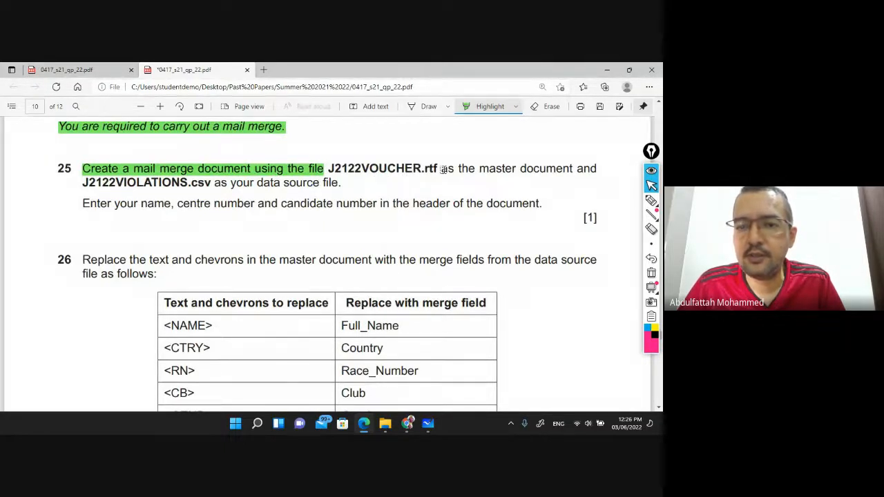
pyautogui.moveTo(442, 169); pyautogui.dragTo(598, 167)
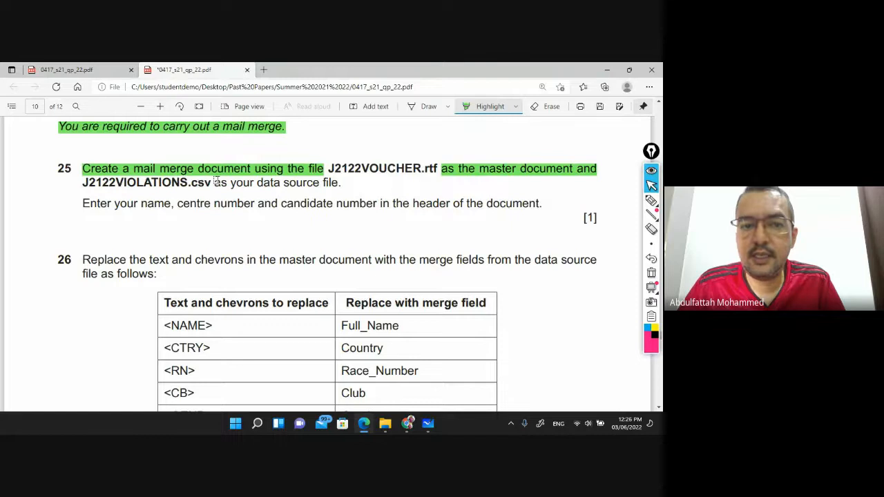
pyautogui.moveTo(215, 181); pyautogui.dragTo(342, 183)
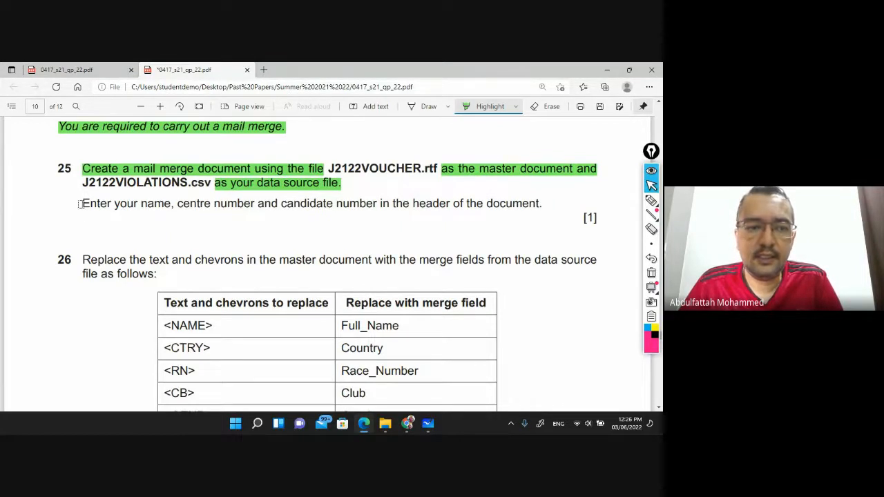
pyautogui.moveTo(80, 204); pyautogui.dragTo(550, 202)
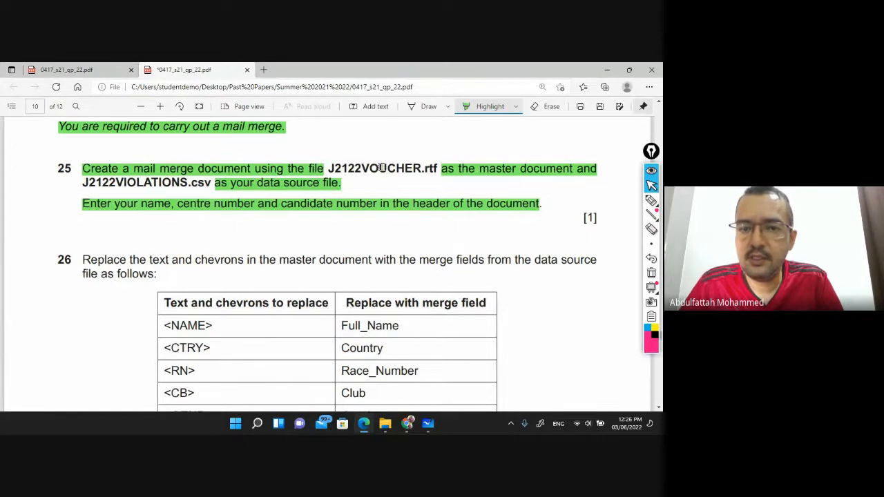
pyautogui.click(424, 106)
pyautogui.moveTo(395, 138); pyautogui.dragTo(405, 154)
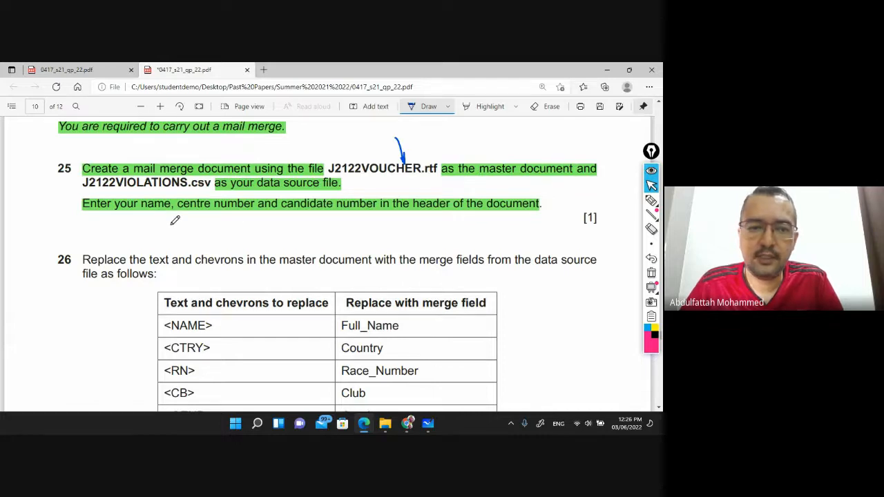
# Open J2122VOUCHER.rtf from Boys 0417_s21_sf_22 > 06_0417_22_Confidential Source Files June 2021
pyautogui.click(385, 423)
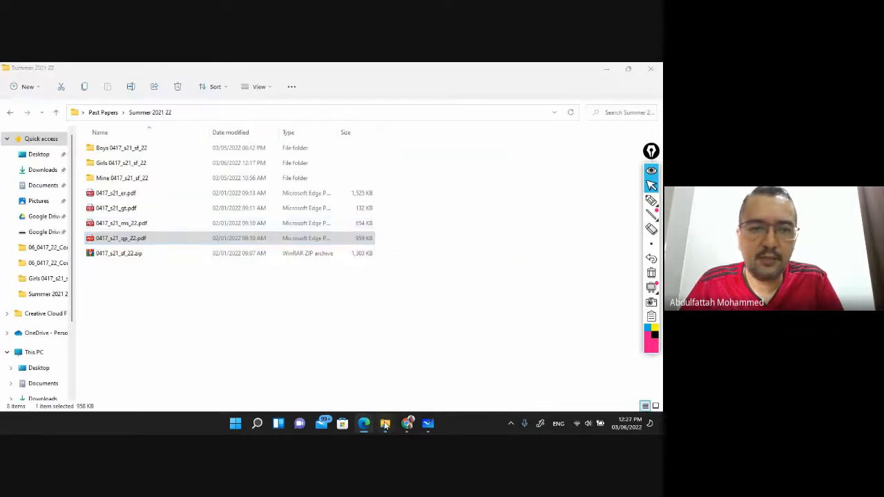
pyautogui.doubleClick(130, 148)
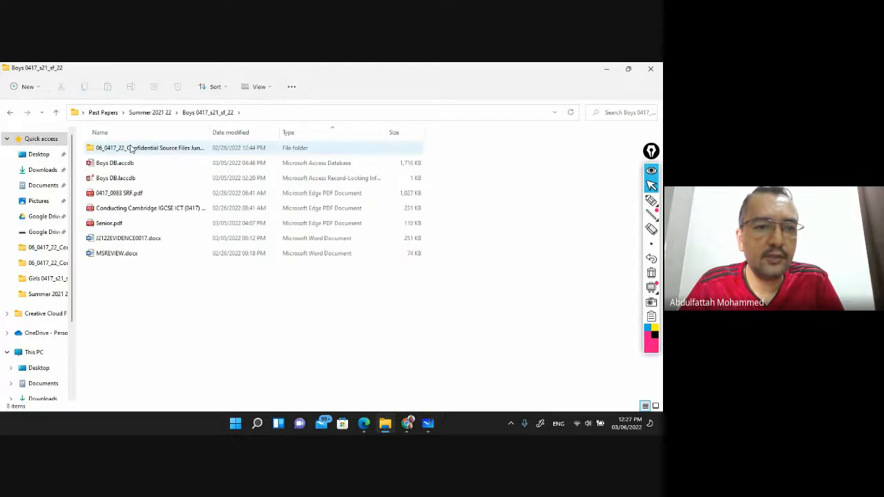
pyautogui.click(130, 149)
pyautogui.doubleClick(130, 149)
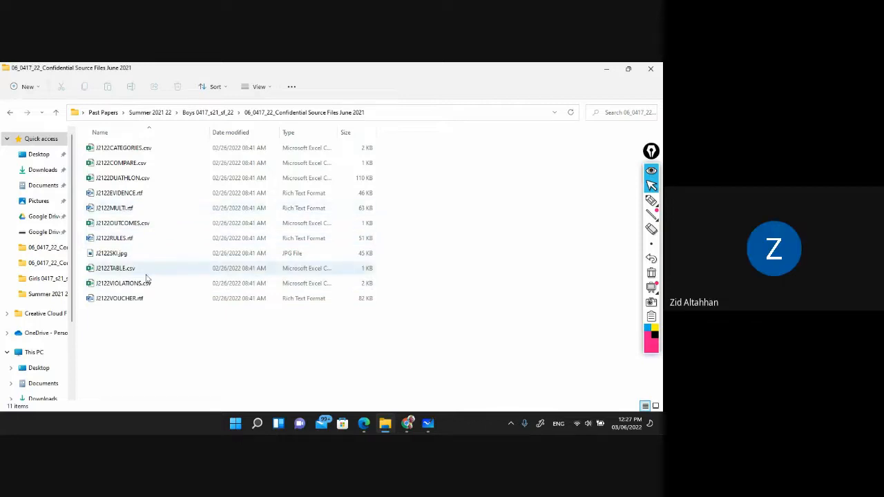
pyautogui.click(131, 299)
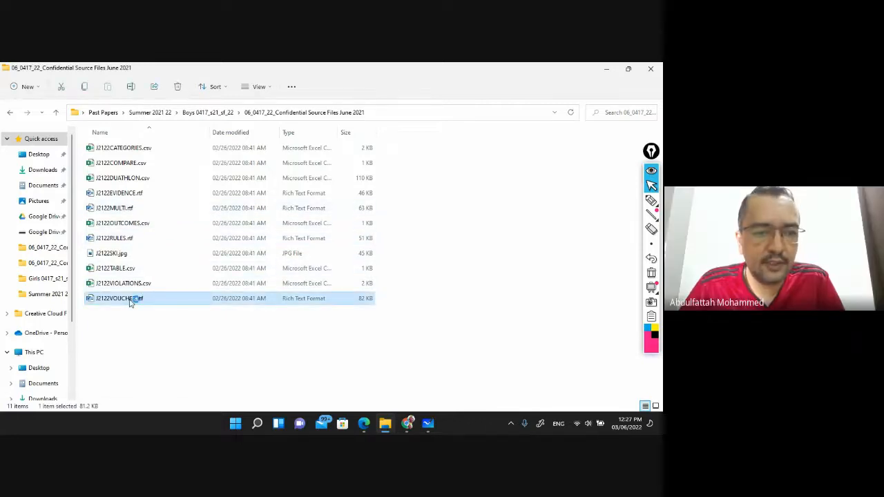
pyautogui.doubleClick(131, 301)
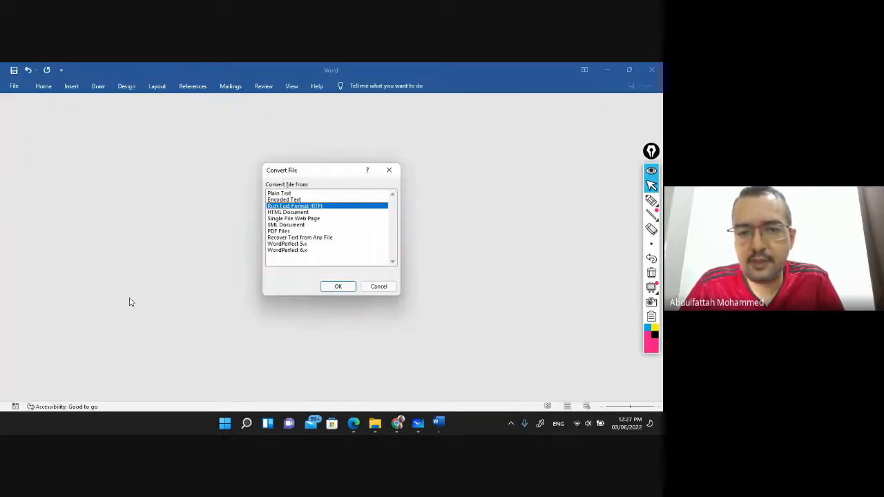
# Enable editing of the voucher and save it as J2122VOUCHER.docx in the Boys 0417_s21_sf_22 folder
pyautogui.click(339, 286)
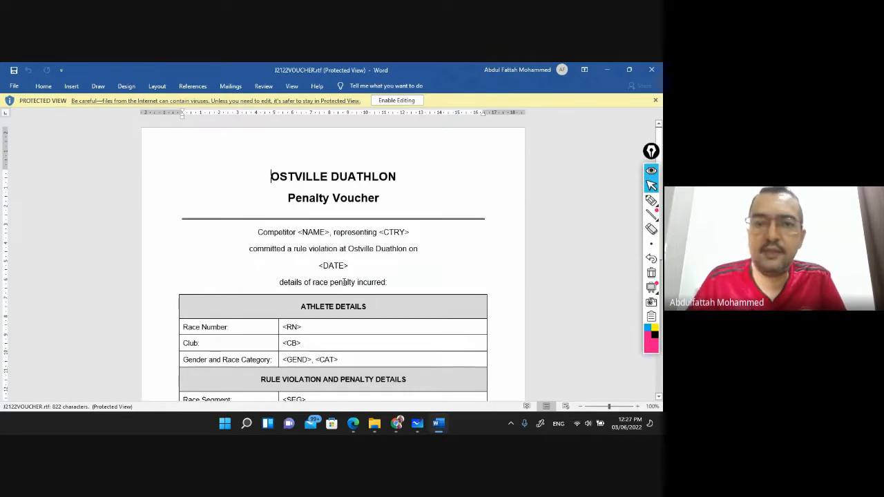
pyautogui.click(397, 101)
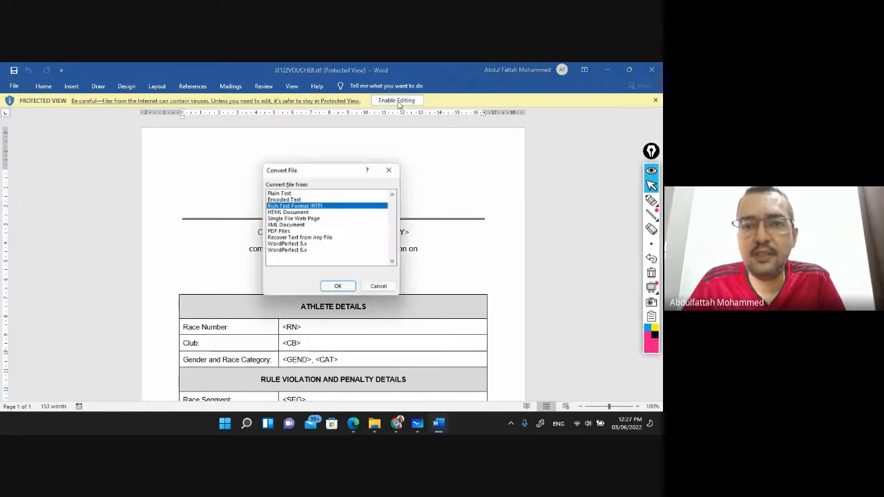
pyautogui.click(339, 286)
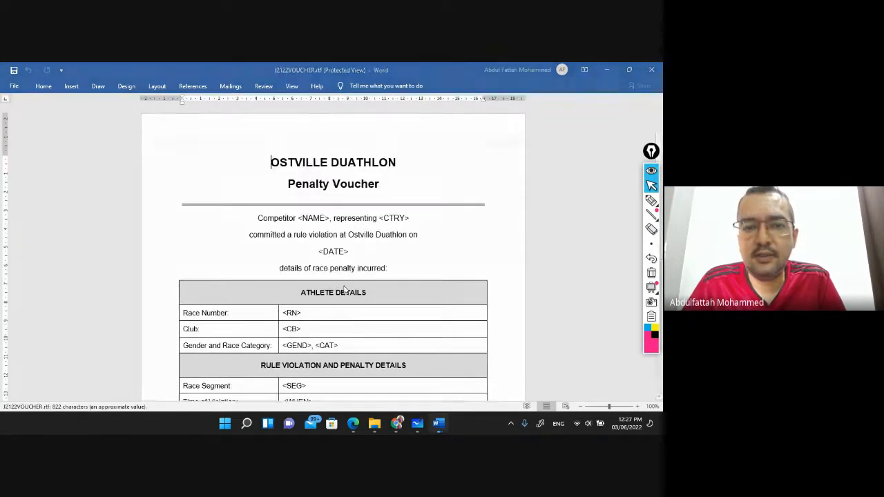
pyautogui.press('F12')
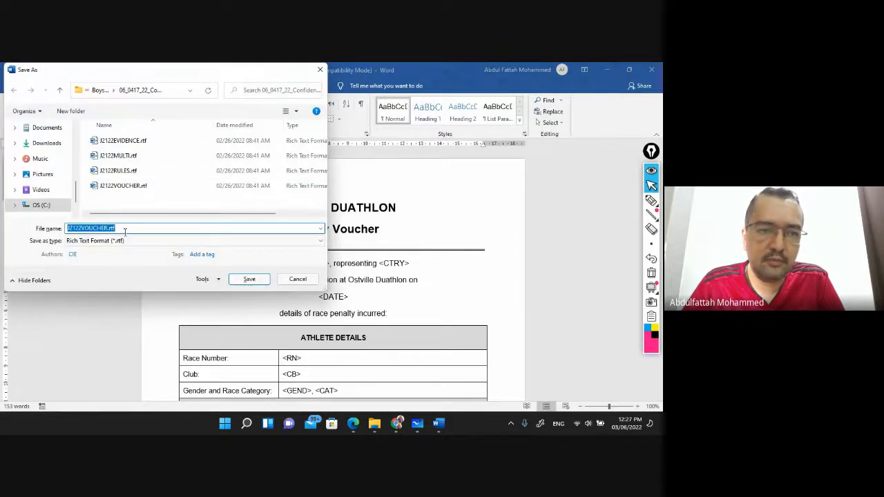
pyautogui.click(141, 245)
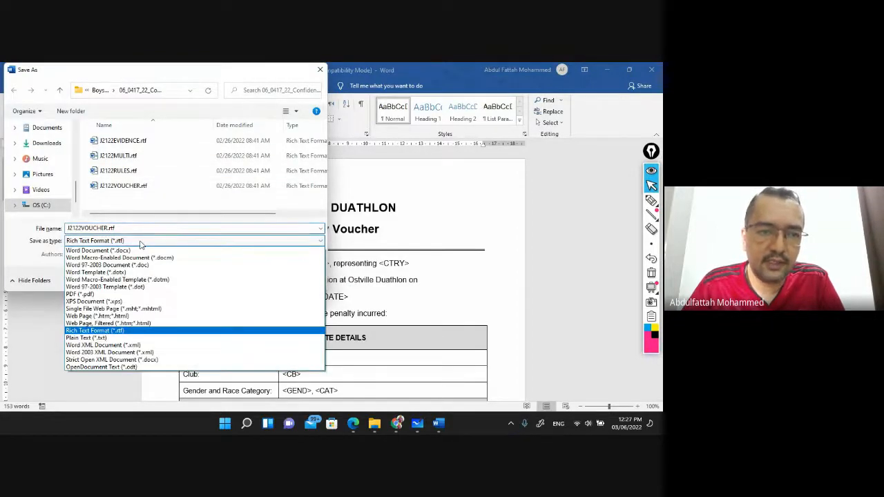
pyautogui.click(126, 250)
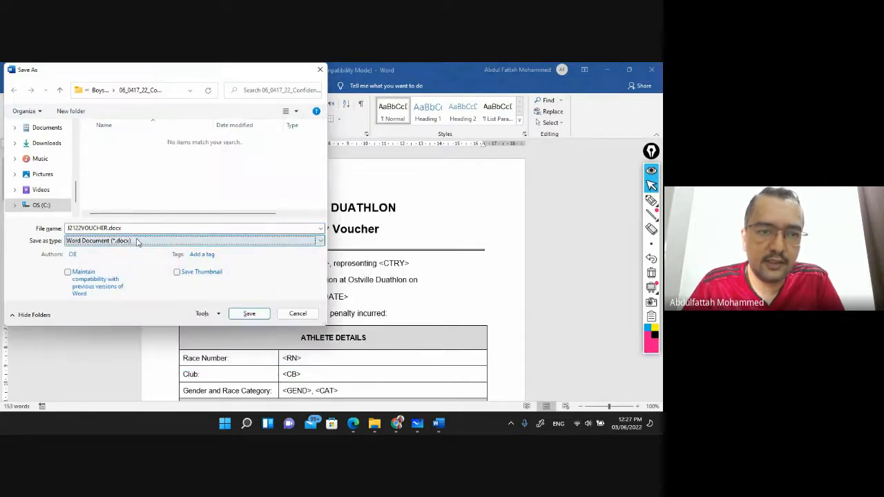
pyautogui.click(98, 90)
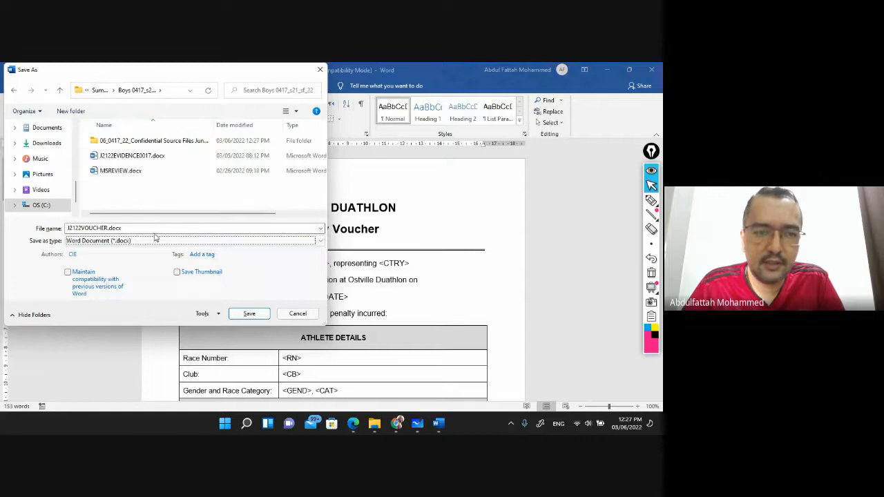
pyautogui.click(249, 314)
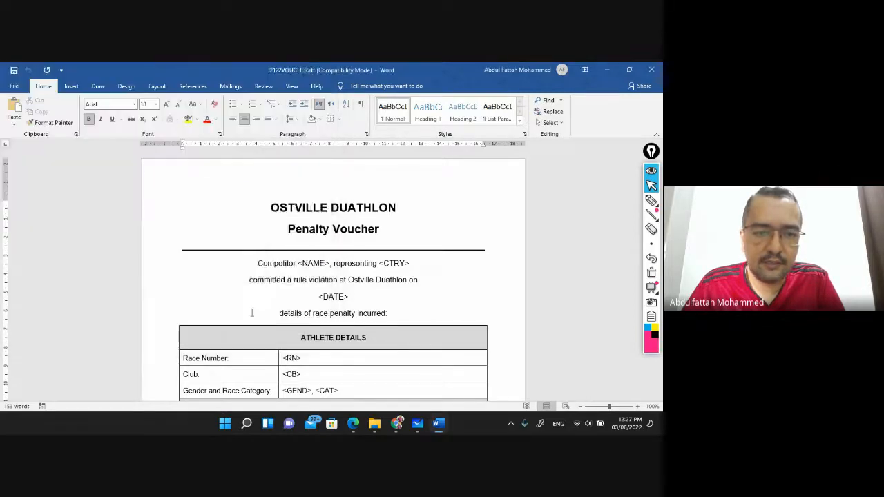
pyautogui.click(364, 263)
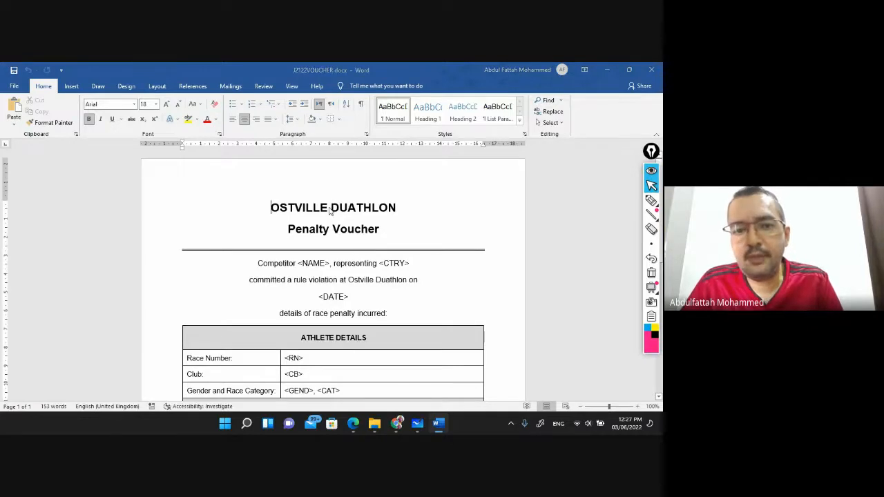
# Open the voucher's page header for editing and list the built-in header layouts
pyautogui.hotkey('alt', 'Tab')
pyautogui.hotkey('alt', 'Tab')
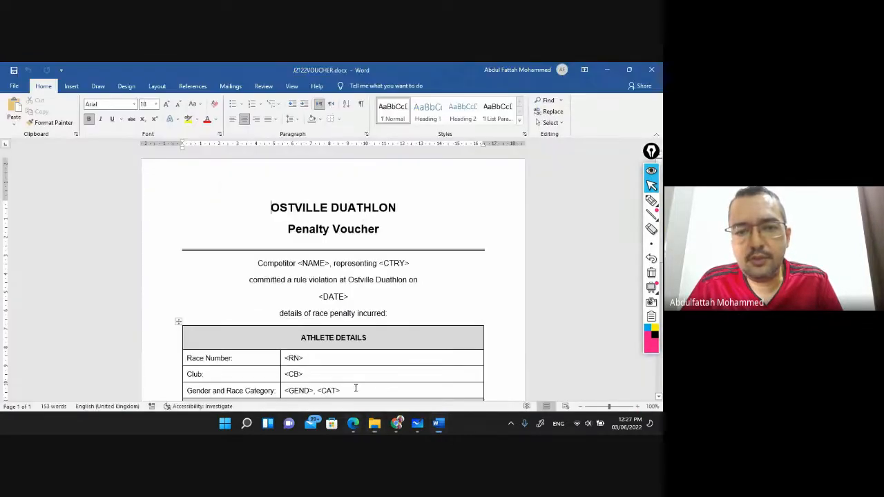
pyautogui.doubleClick(312, 181)
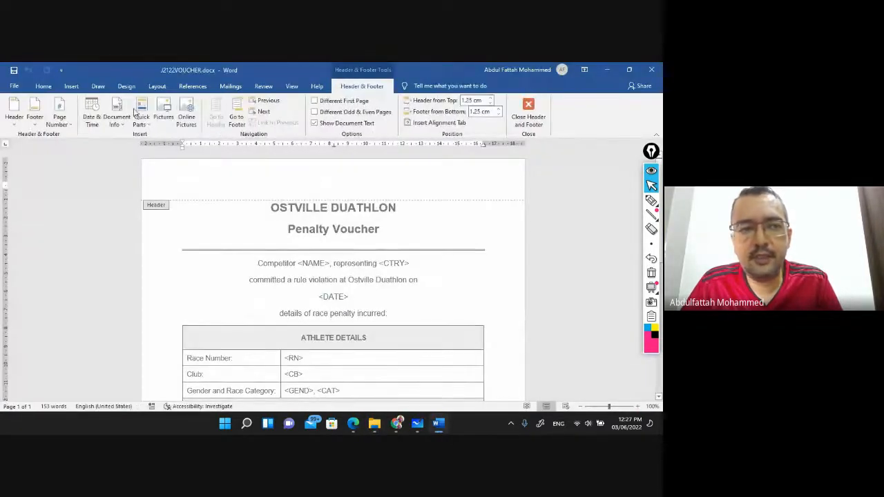
pyautogui.click(14, 117)
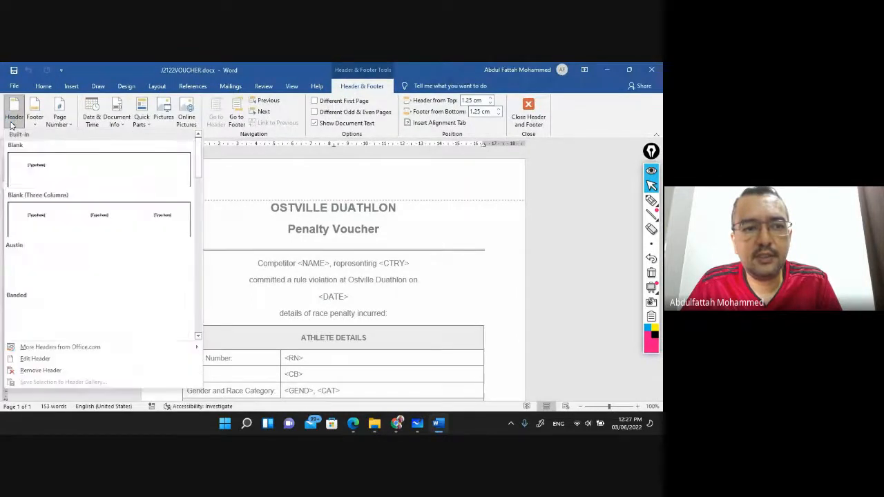
# Insert a Blank (Three Columns) header with the candidate's name, centre number and candidate number, then close it
pyautogui.click(98, 216)
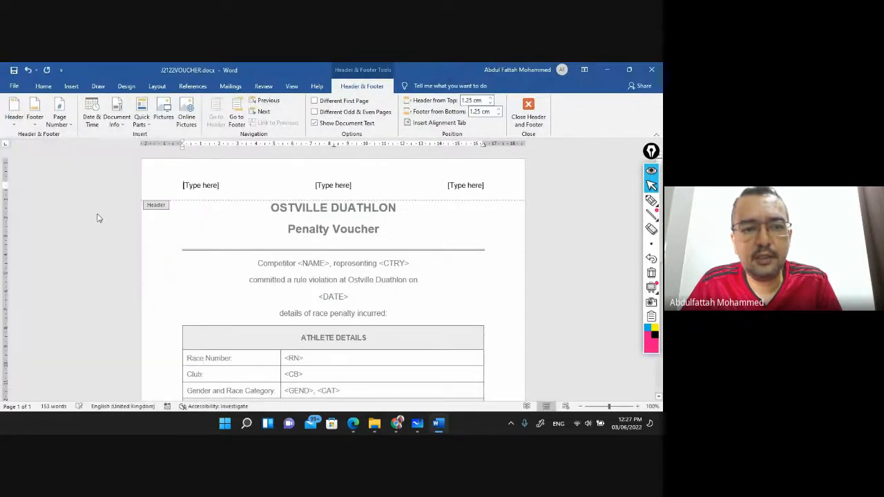
pyautogui.click(204, 185)
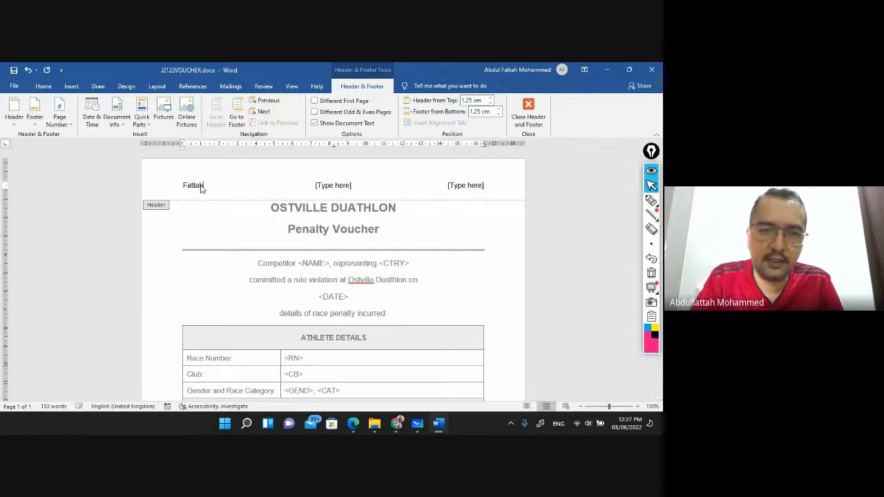
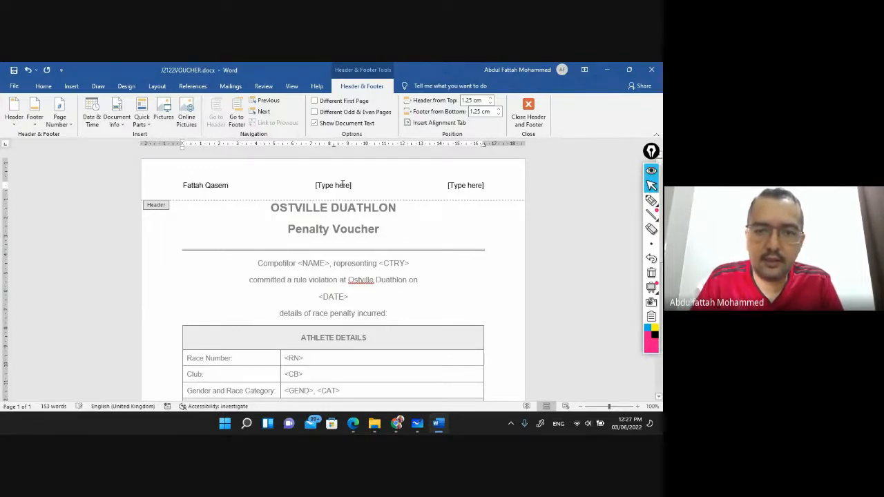
pyautogui.click(342, 185)
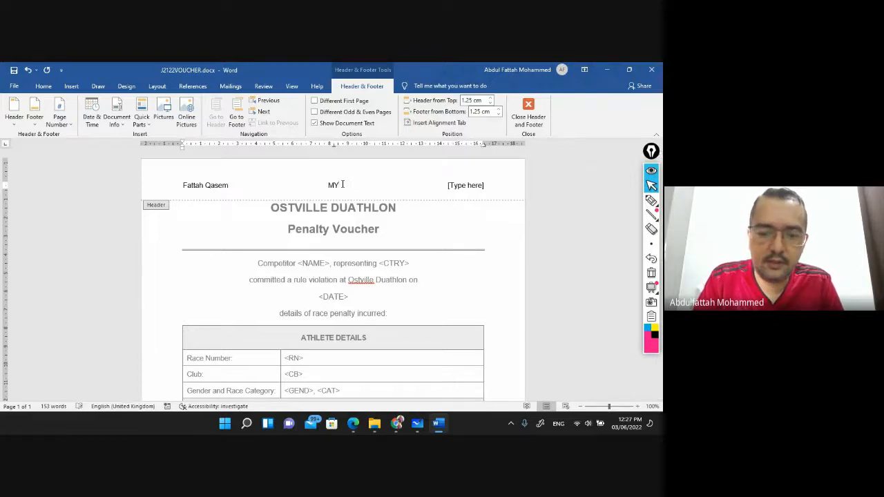
pyautogui.click(474, 192)
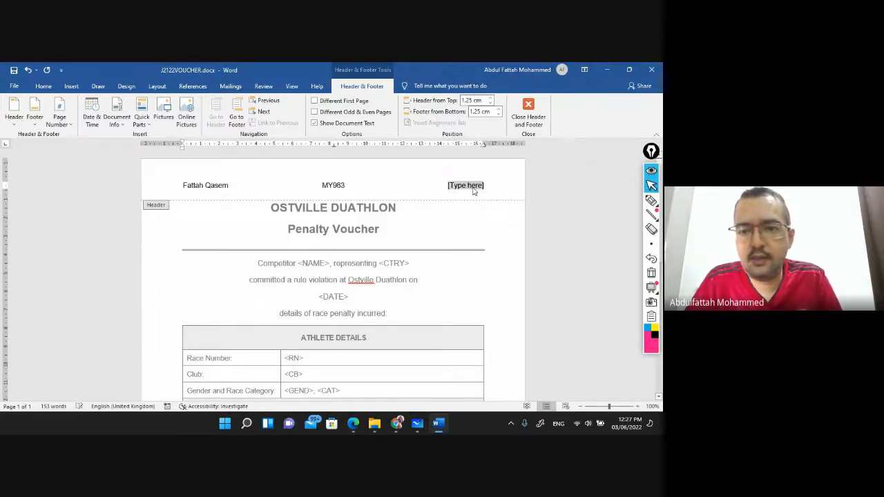
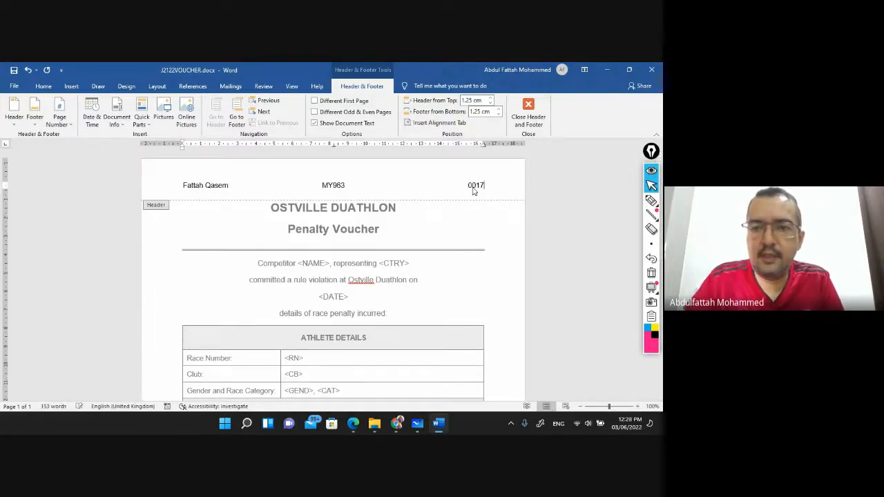
pyautogui.click(528, 110)
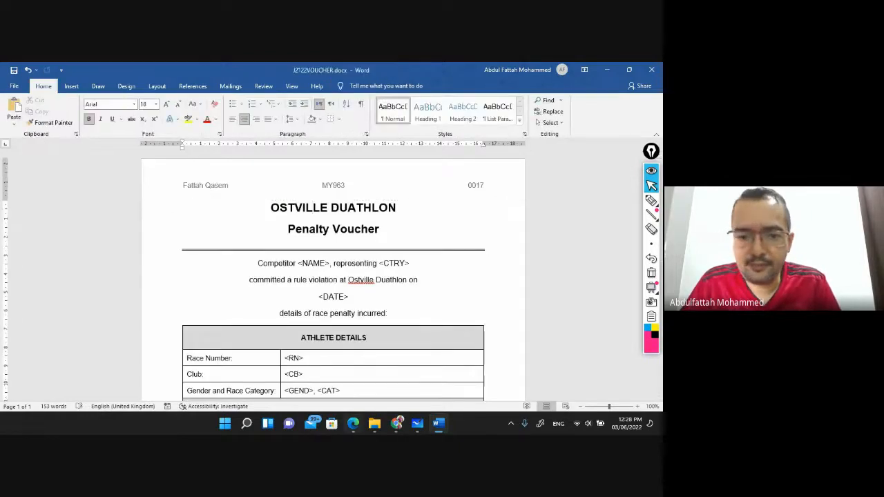
pyautogui.click(354, 424)
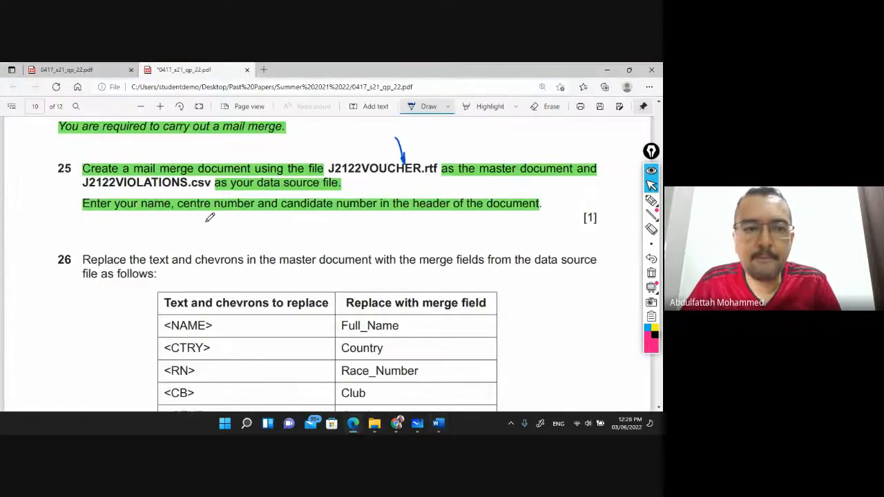
# Highlight question 26's instruction sentence in green
pyautogui.click(490, 107)
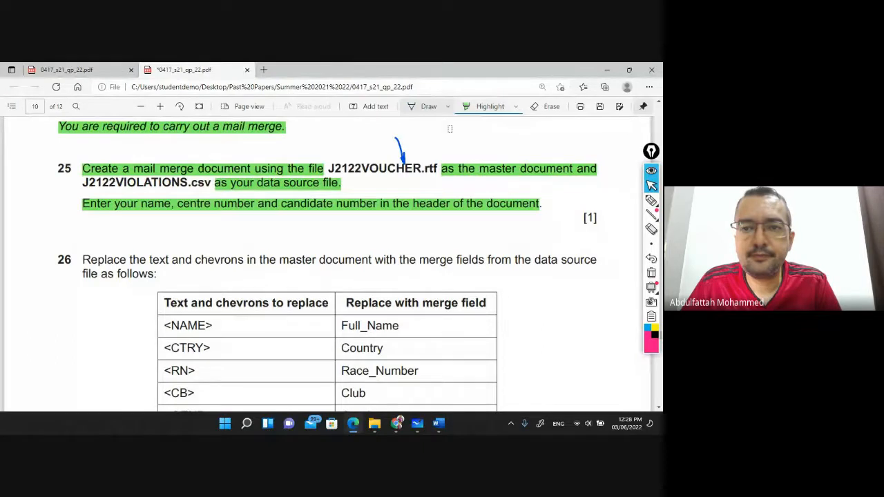
pyautogui.scroll(-1, 105, 217)
pyautogui.scroll(-1, 105, 217)
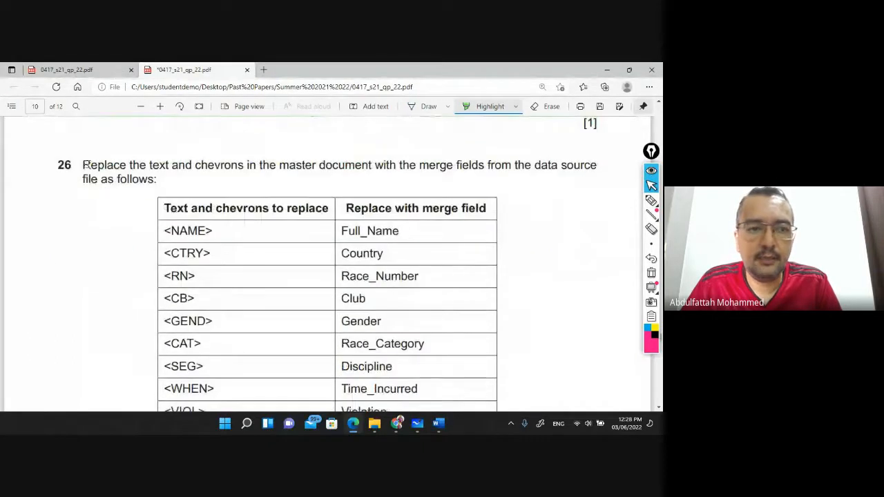
pyautogui.moveTo(83, 165); pyautogui.dragTo(192, 161)
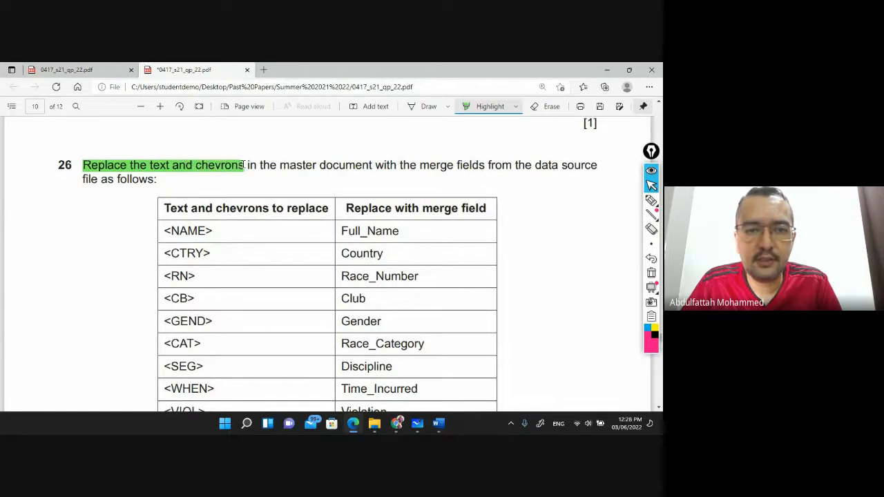
pyautogui.moveTo(243, 165); pyautogui.dragTo(602, 164)
pyautogui.moveTo(83, 180); pyautogui.dragTo(158, 178)
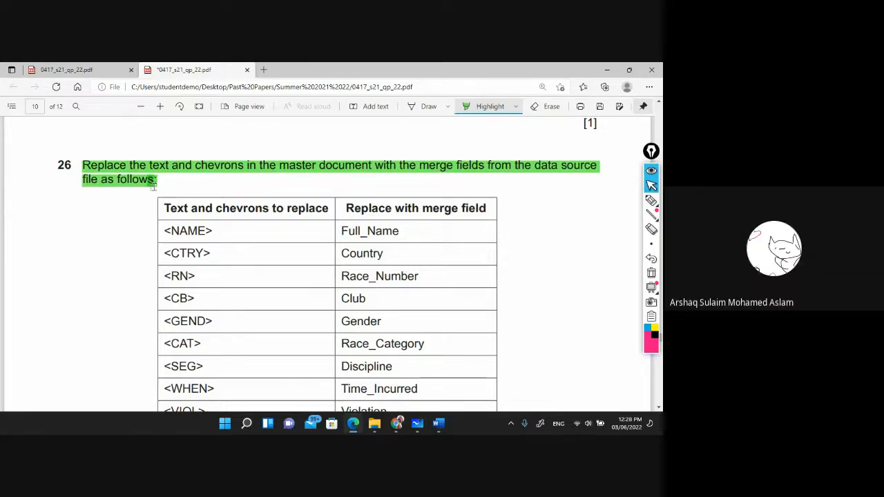
# Ink blue marks on the <NAME> chevrons and handwrite an underlined sample chevron placeholder above question 26
pyautogui.press('d')
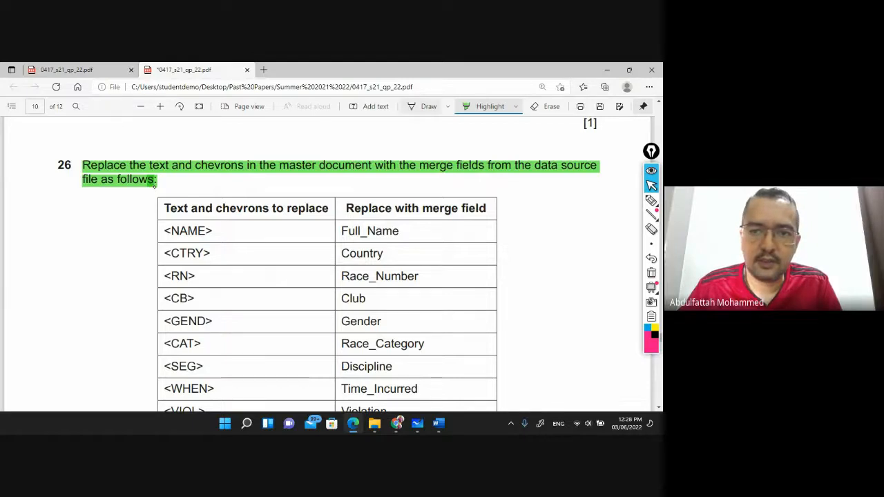
pyautogui.moveTo(213, 223); pyautogui.dragTo(214, 231)
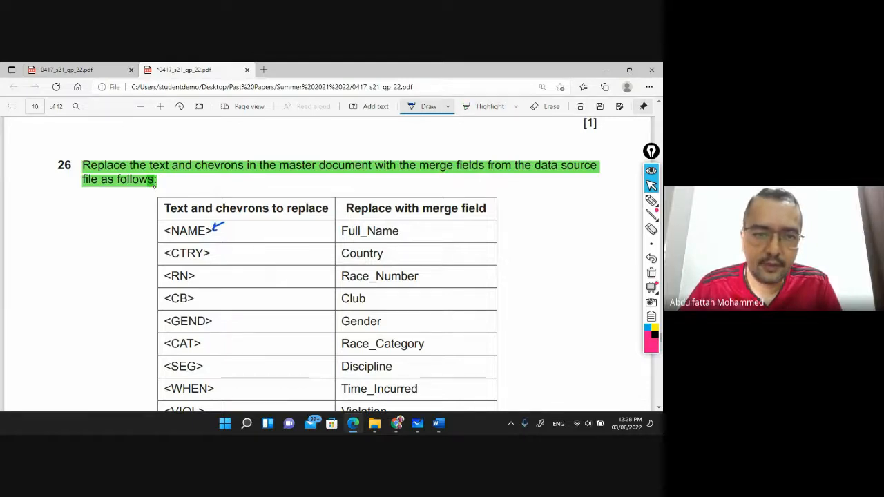
pyautogui.moveTo(160, 223); pyautogui.dragTo(168, 231)
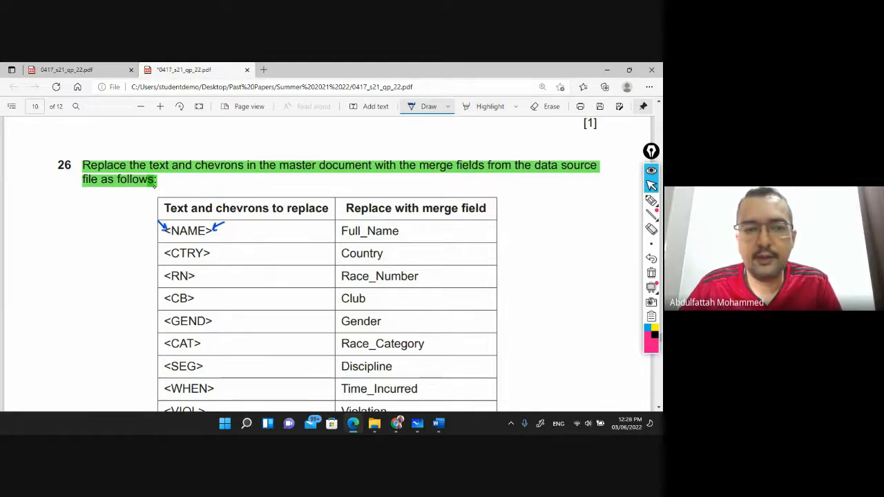
pyautogui.moveTo(250, 126); pyautogui.dragTo(254, 143)
pyautogui.moveTo(263, 132); pyautogui.dragTo(279, 141)
pyautogui.moveTo(283, 141); pyautogui.dragTo(292, 136)
pyautogui.moveTo(304, 126)
pyautogui.mouseDown()
pyautogui.moveTo(298, 140)
pyautogui.moveTo(309, 141)
pyautogui.mouseUp()
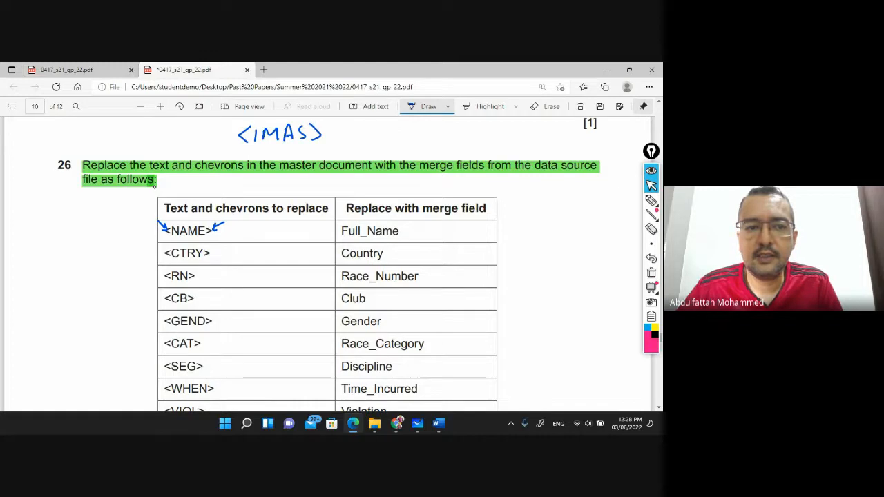
pyautogui.moveTo(256, 147); pyautogui.dragTo(294, 146)
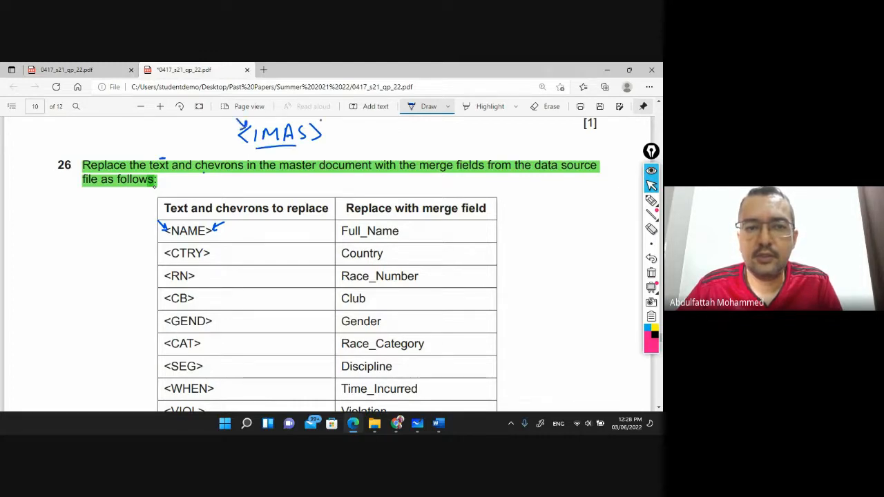
pyautogui.moveTo(319, 127); pyautogui.dragTo(326, 131)
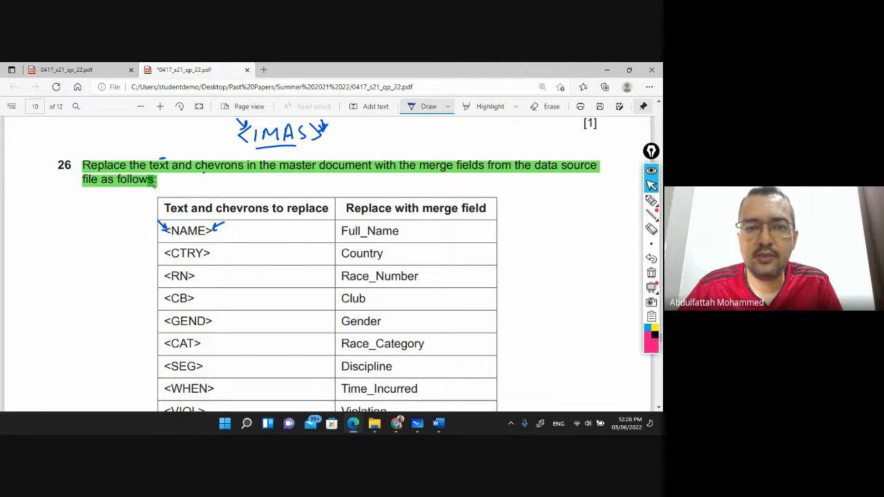
pyautogui.moveTo(239, 139)
pyautogui.mouseDown()
pyautogui.moveTo(254, 156)
pyautogui.moveTo(312, 156)
pyautogui.mouseUp()
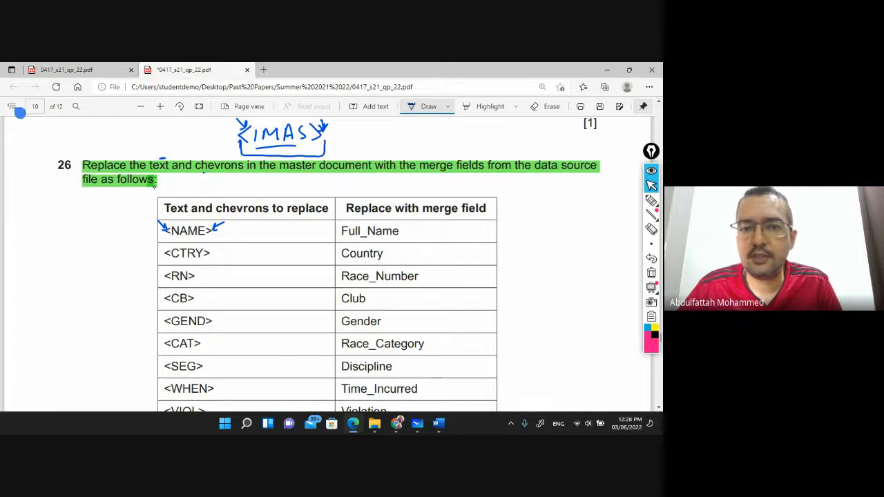
pyautogui.moveTo(243, 158); pyautogui.dragTo(204, 171)
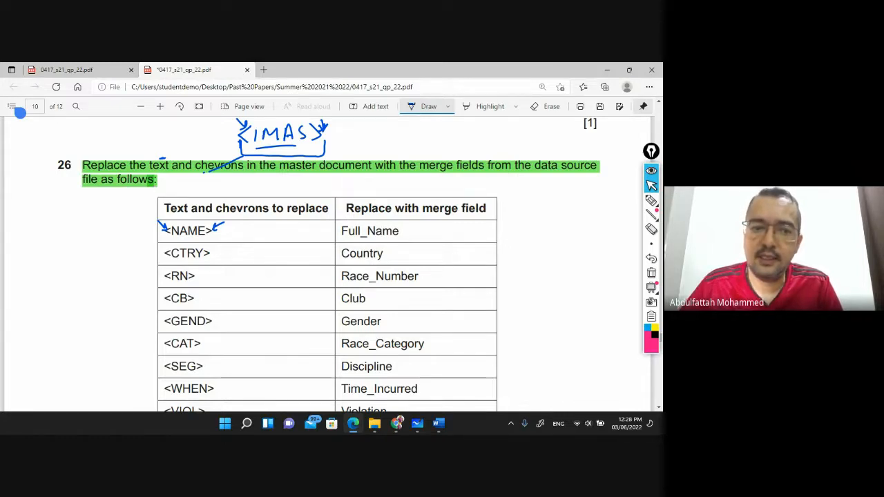
pyautogui.scroll(-3, 177, 253)
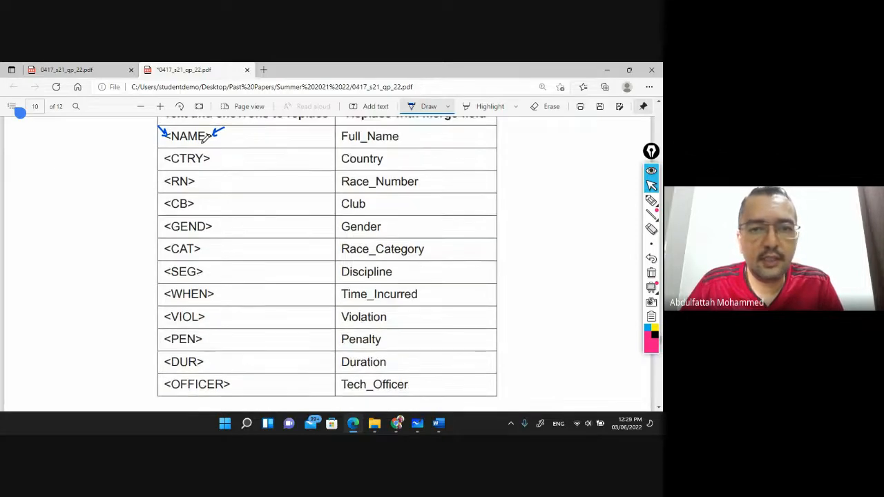
# Handwrite 'Master Doc' and 'Data Source' labels above the question 26 table columns
pyautogui.scroll(2, 411, 160)
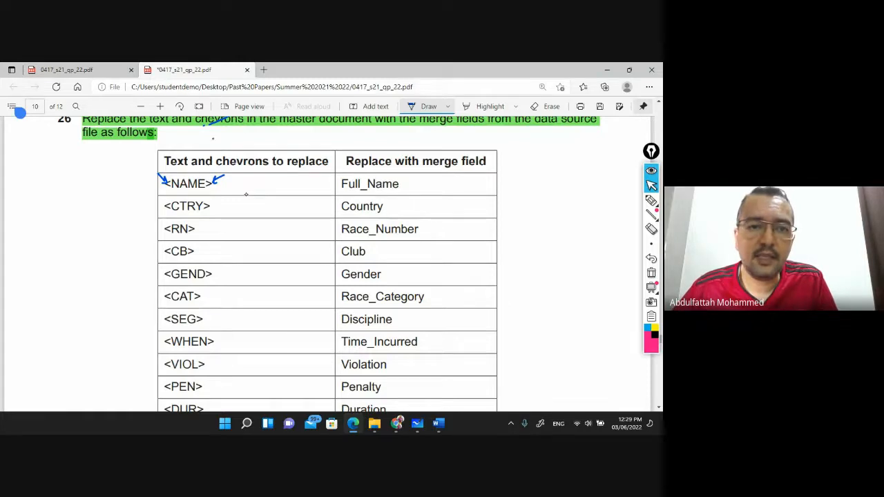
pyautogui.moveTo(211, 147); pyautogui.dragTo(296, 147)
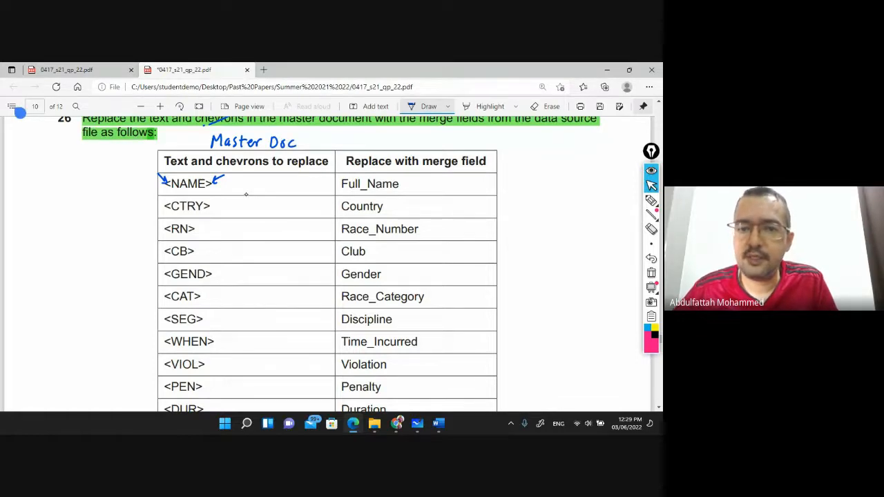
pyautogui.moveTo(370, 137); pyautogui.dragTo(371, 148)
pyautogui.moveTo(385, 147)
pyautogui.mouseDown()
pyautogui.moveTo(408, 138)
pyautogui.moveTo(418, 147)
pyautogui.mouseUp()
pyautogui.moveTo(433, 132)
pyautogui.mouseDown()
pyautogui.moveTo(426, 146)
pyautogui.moveTo(461, 140)
pyautogui.mouseUp()
pyautogui.moveTo(469, 140); pyautogui.dragTo(475, 145)
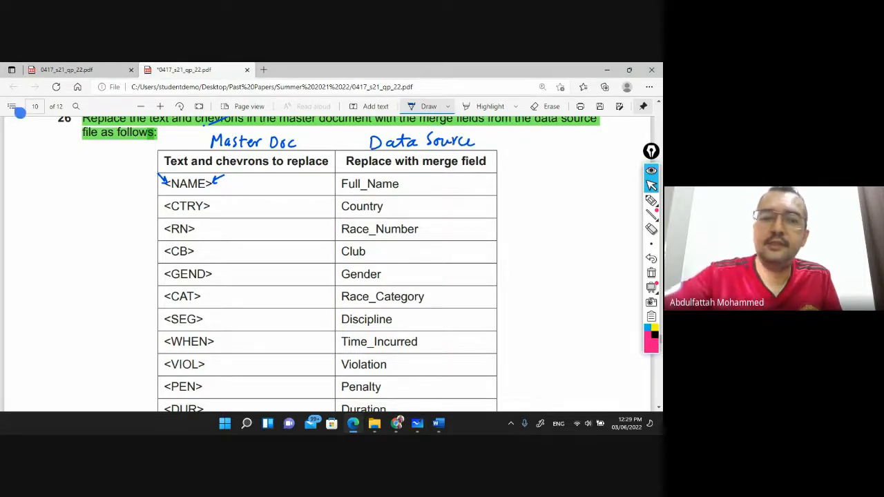
# Open J2122VIOLATIONS.csv from the confidential source files folder in Excel
pyautogui.click(374, 423)
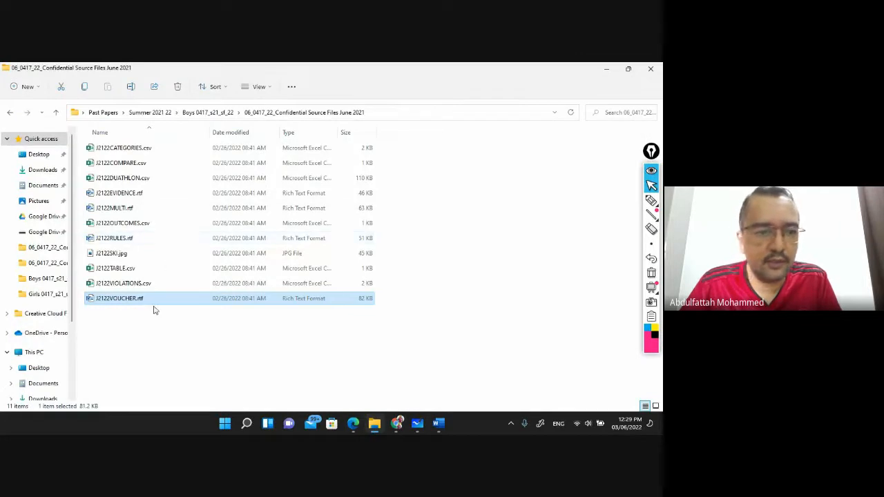
pyautogui.click(143, 284)
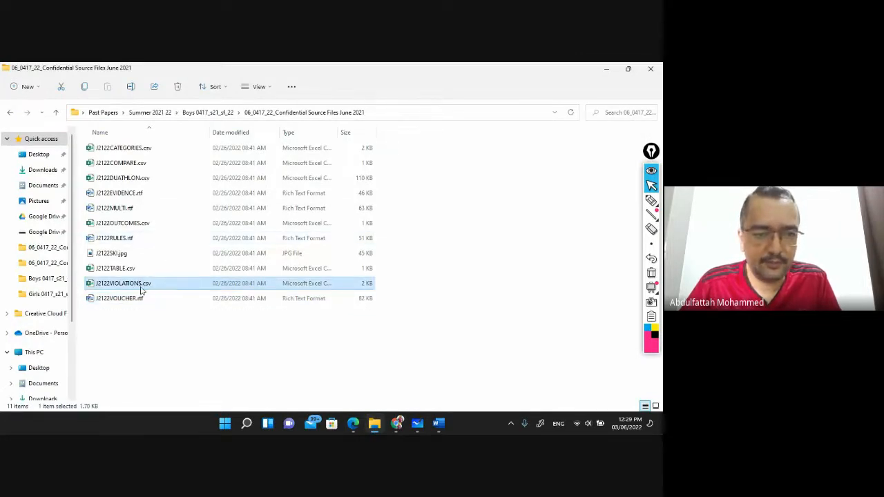
pyautogui.doubleClick(141, 284)
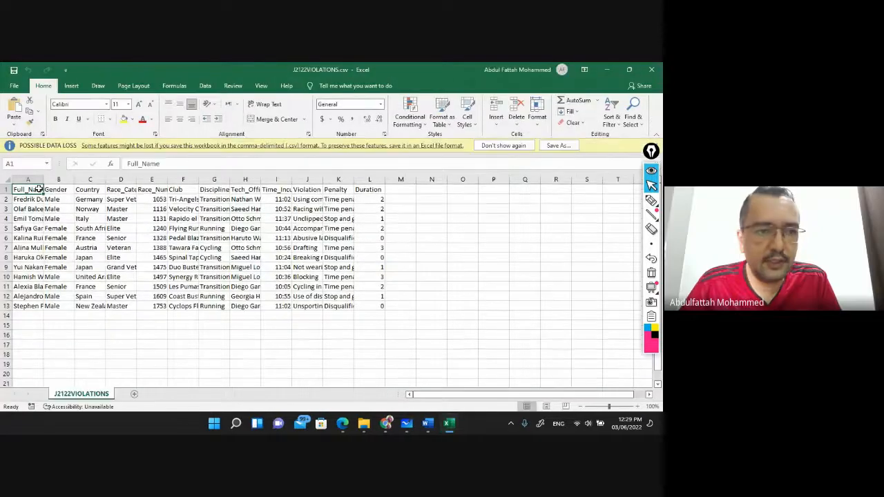
# AutoFit columns A–J of the violations data to their contents
pyautogui.doubleClick(43, 180)
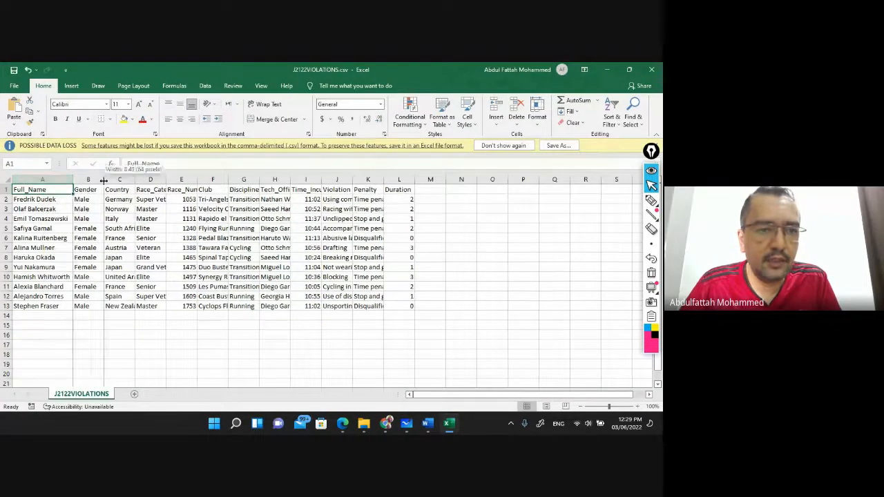
pyautogui.doubleClick(104, 179)
pyautogui.doubleClick(130, 180)
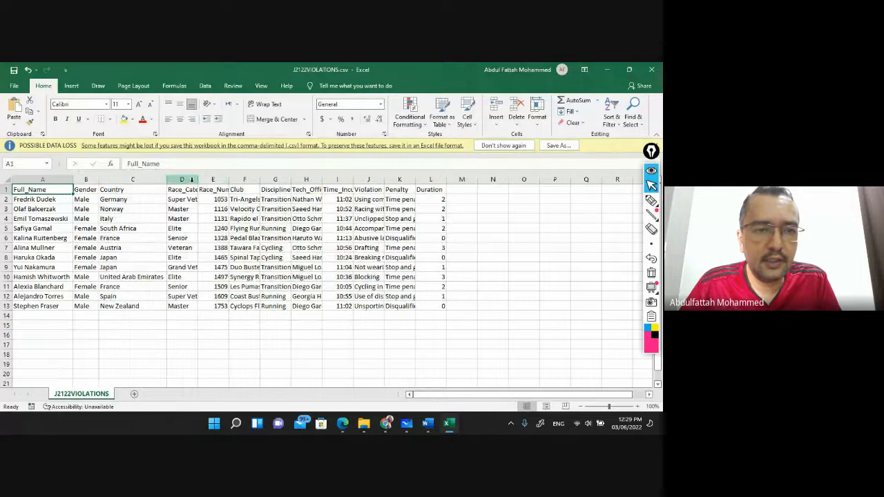
pyautogui.doubleClick(201, 180)
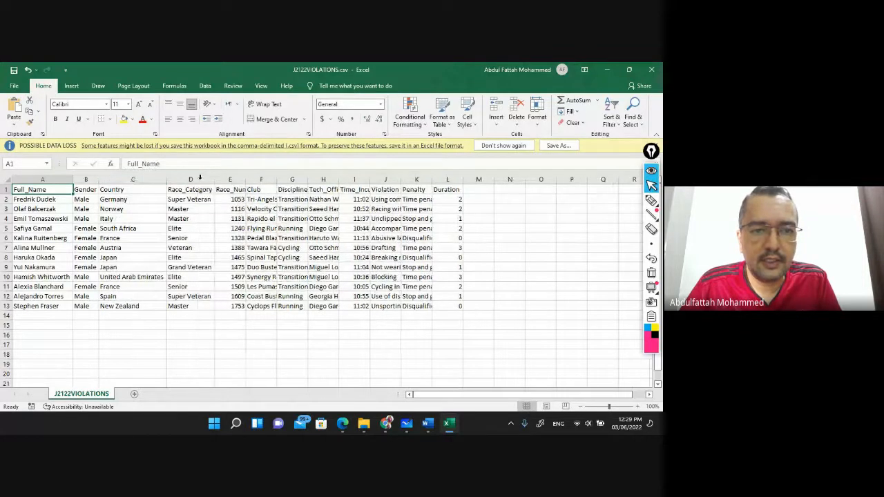
pyautogui.doubleClick(246, 179)
pyautogui.doubleClick(292, 180)
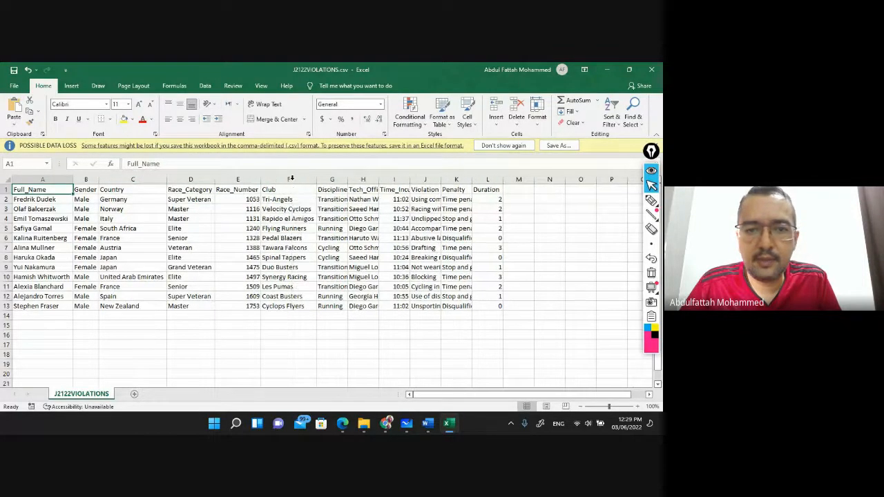
pyautogui.doubleClick(348, 179)
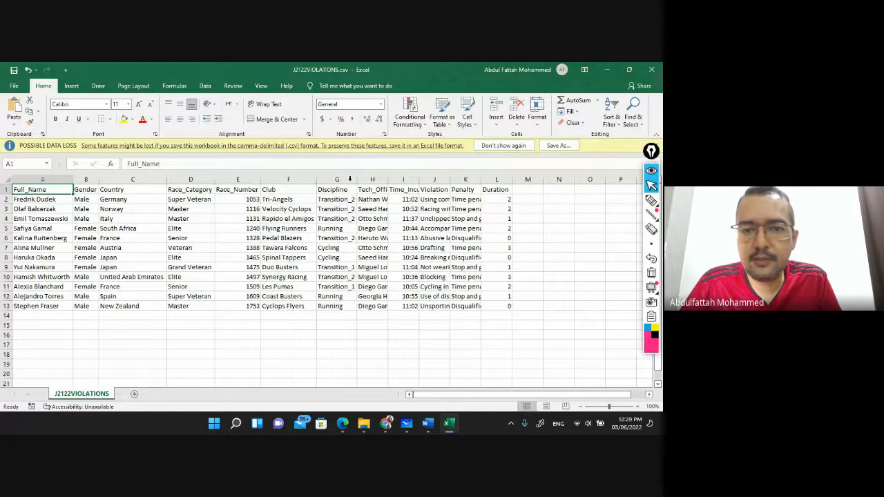
pyautogui.doubleClick(390, 179)
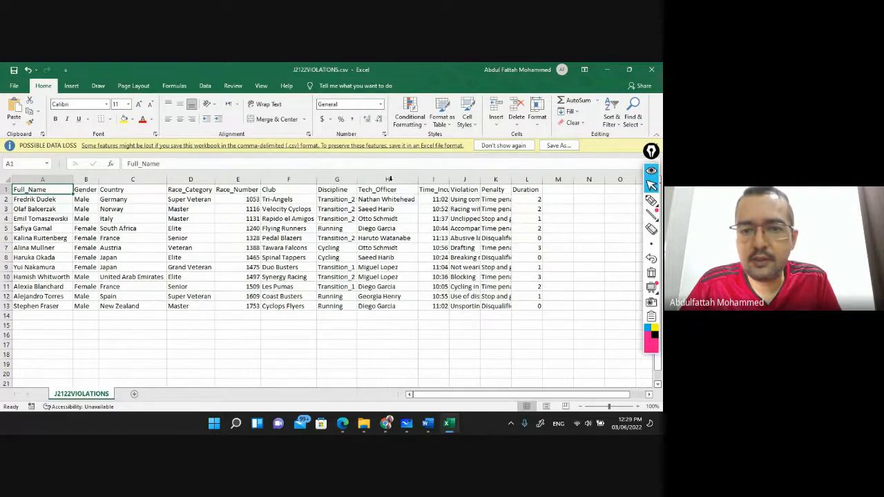
pyautogui.doubleClick(448, 179)
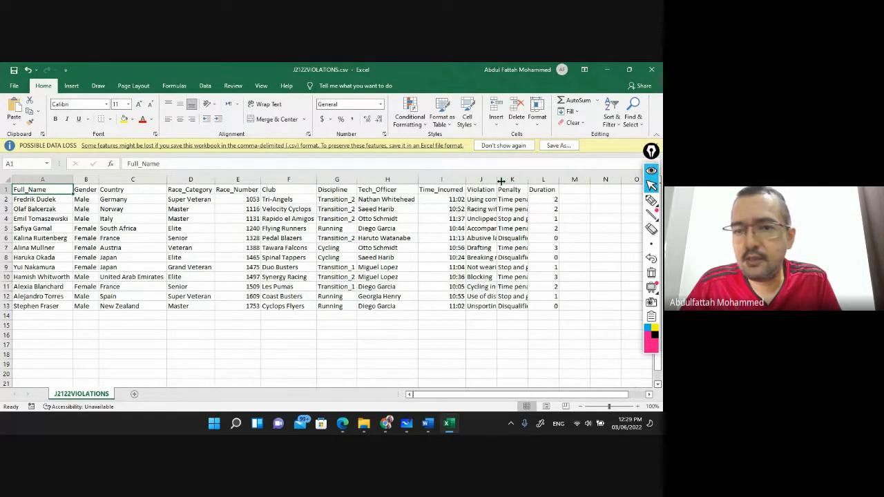
pyautogui.doubleClick(502, 180)
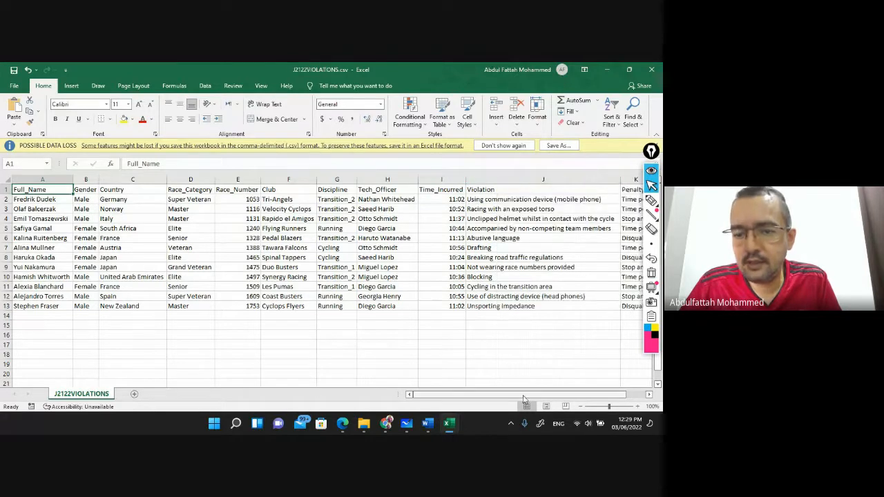
# Close the violations spreadsheet in Excel without saving
pyautogui.moveTo(524, 397); pyautogui.dragTo(543, 397)
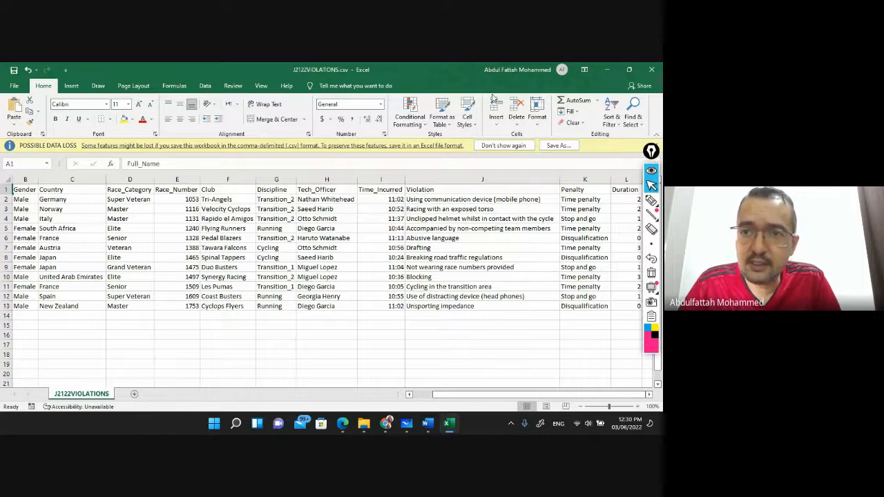
pyautogui.click(659, 73)
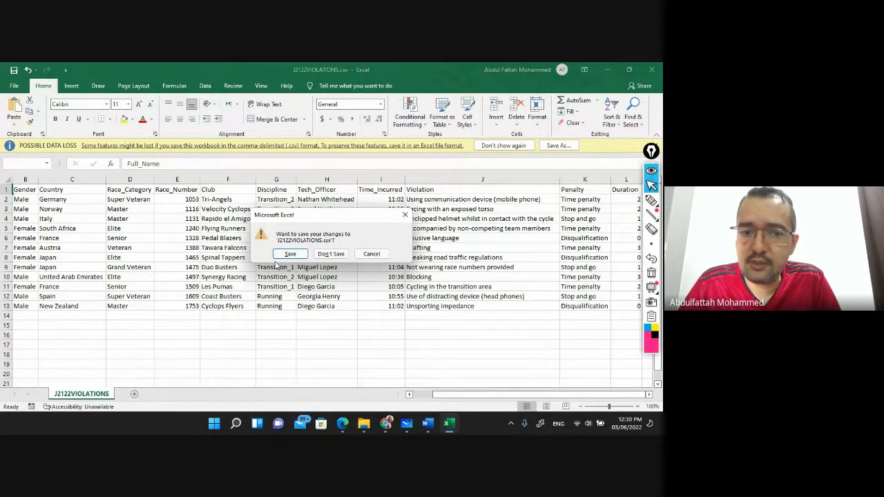
pyautogui.click(330, 254)
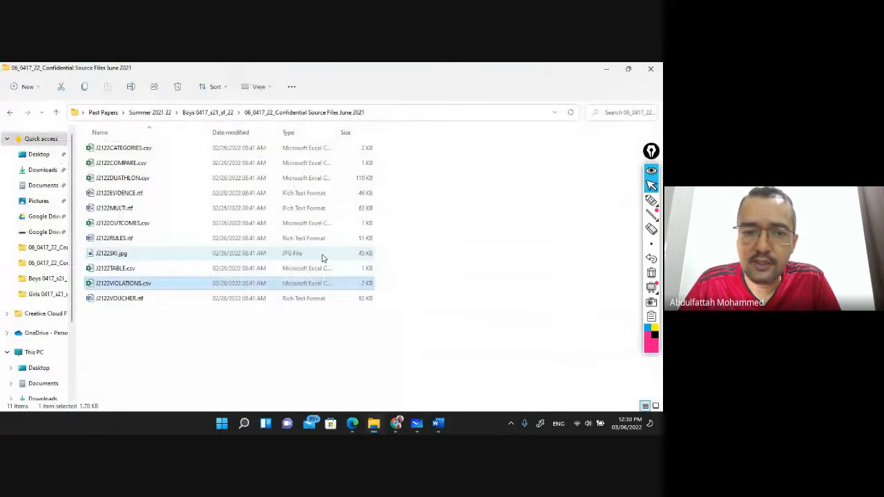
# Review the question 26 table of chevrons and merge fields in the exam paper, then return to the whiteboard
pyautogui.click(439, 424)
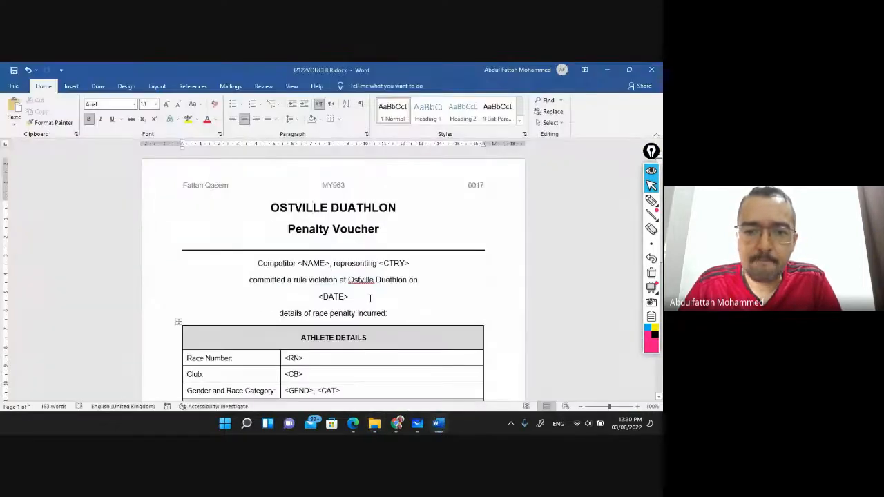
pyautogui.click(352, 424)
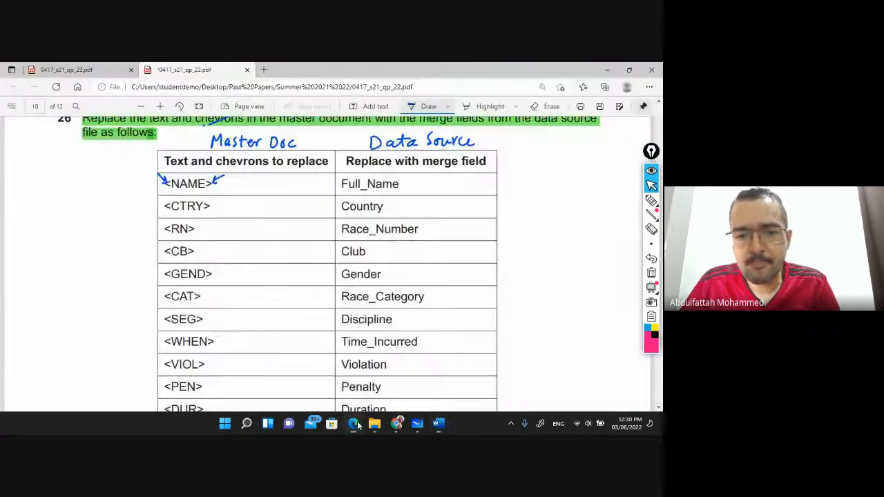
pyautogui.scroll(-3, 247, 191)
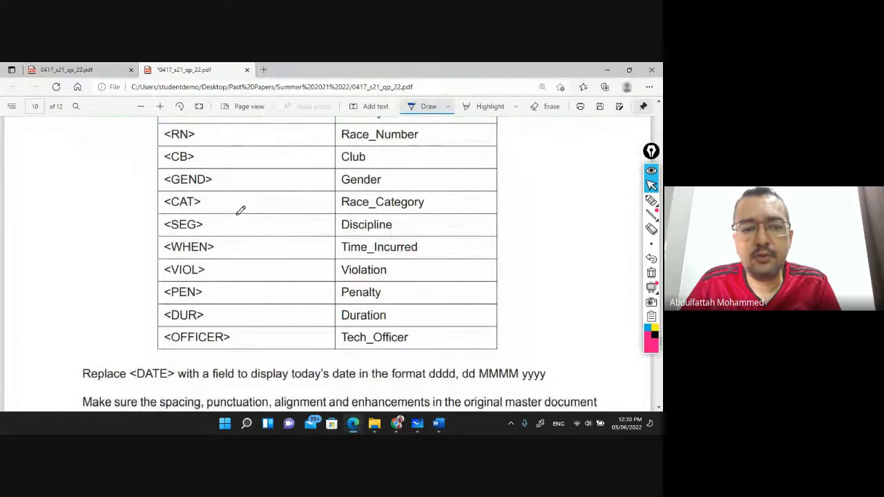
pyautogui.scroll(4, 239, 209)
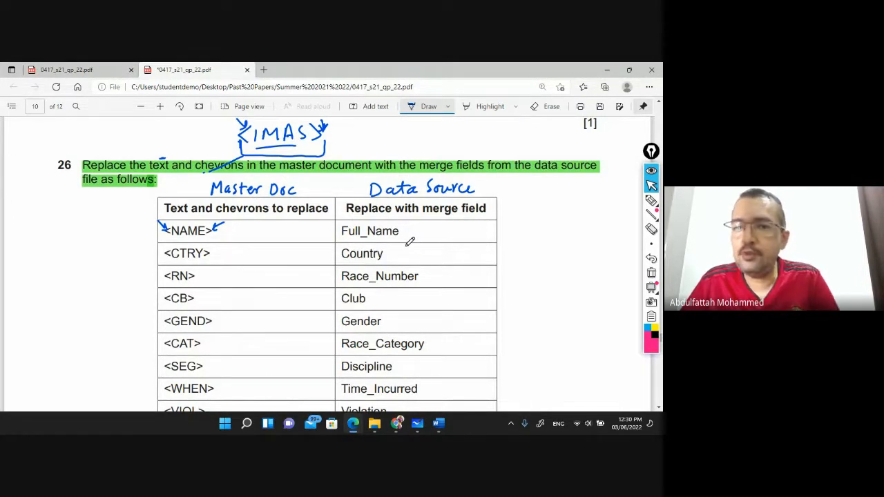
pyautogui.click(418, 423)
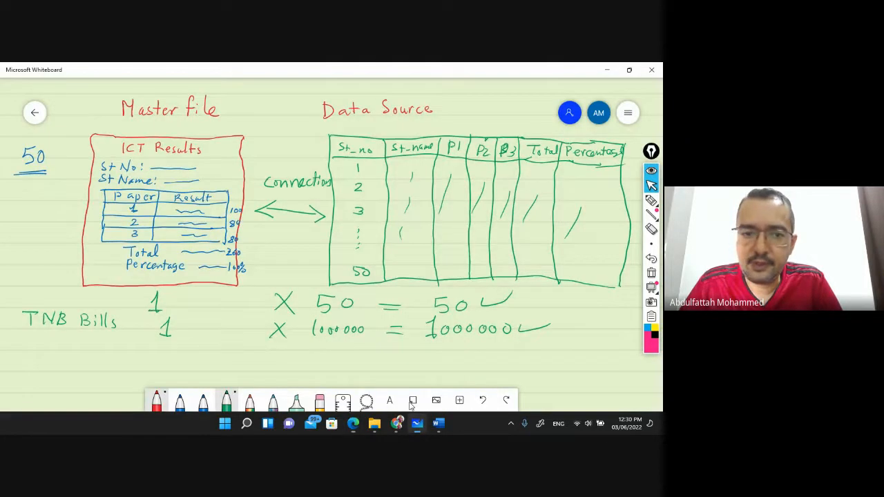
# Circle the Connection arrow between the master file and data source sketches with the rainbow pencil
pyautogui.click(252, 396)
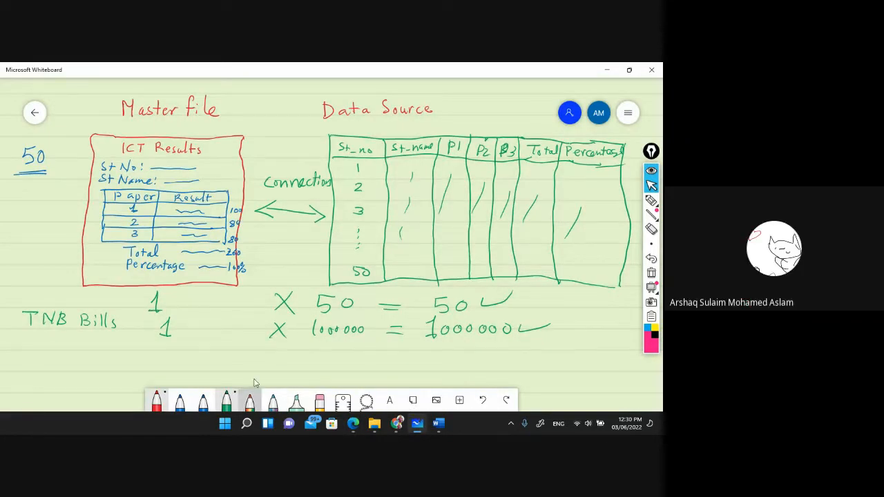
pyautogui.moveTo(275, 239)
pyautogui.mouseDown()
pyautogui.moveTo(300, 249)
pyautogui.moveTo(290, 234)
pyautogui.moveTo(266, 227)
pyautogui.mouseUp()
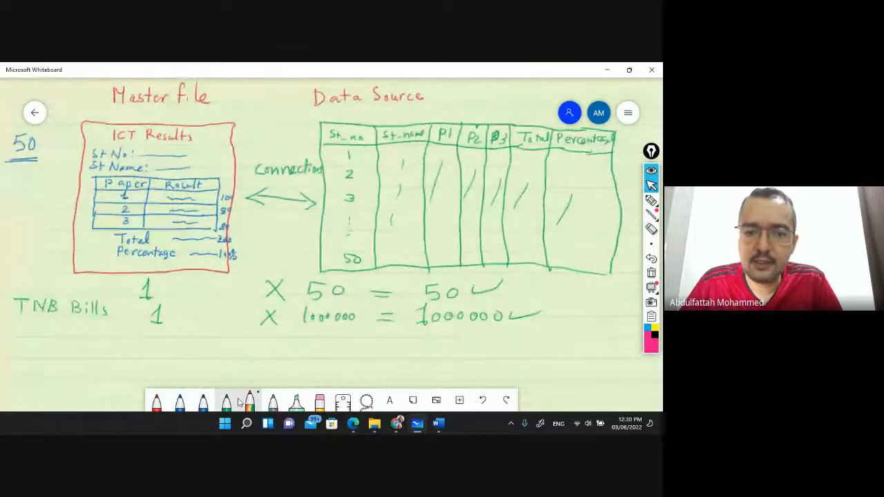
pyautogui.click(251, 404)
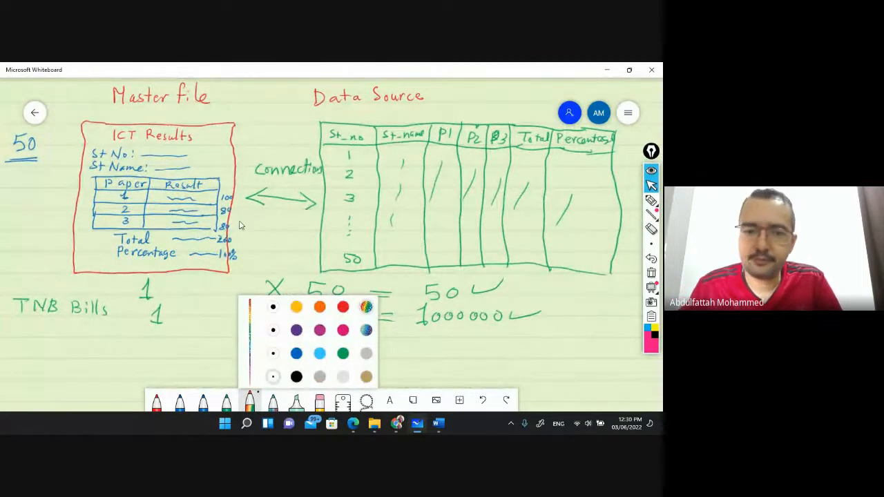
pyautogui.moveTo(250, 218); pyautogui.dragTo(349, 176)
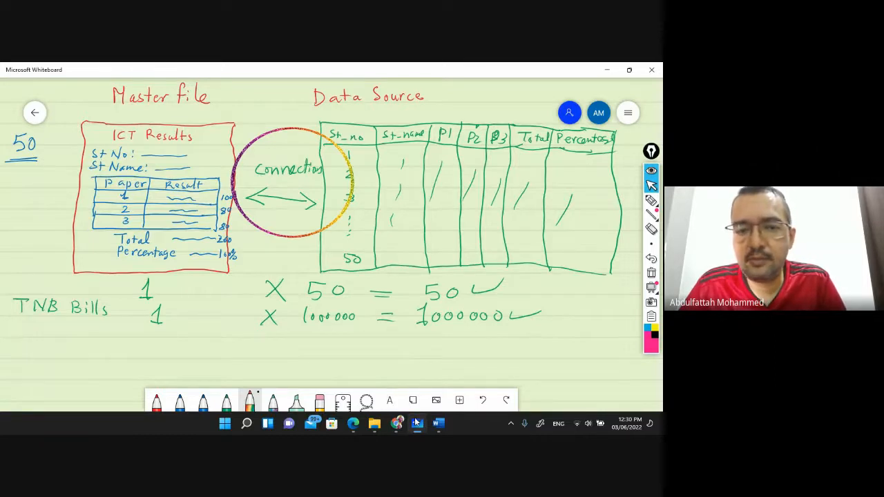
pyautogui.moveTo(404, 429)
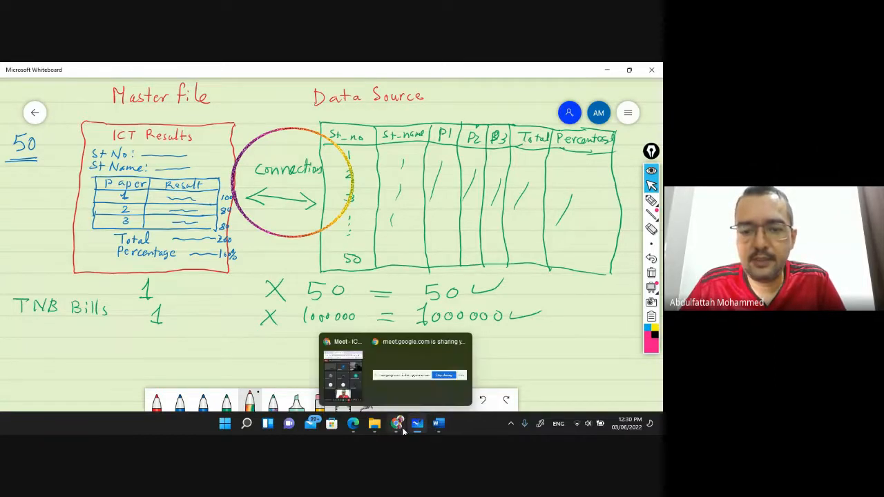
pyautogui.click(438, 427)
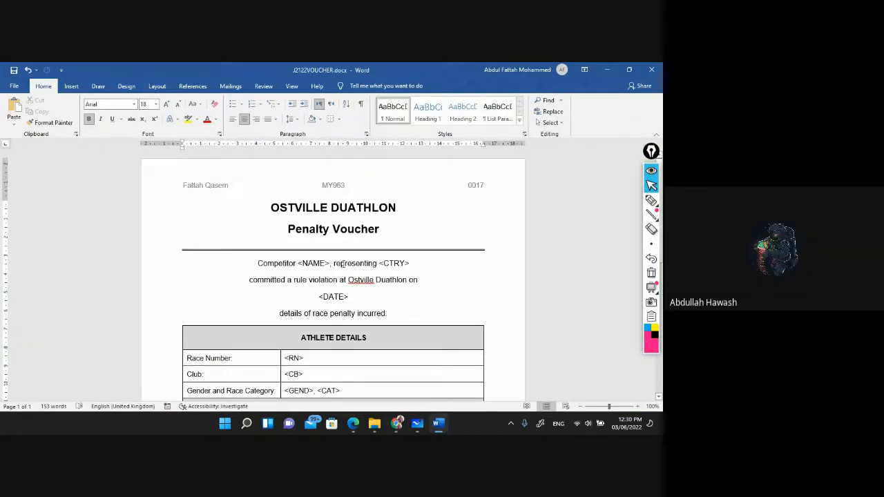
# Start the J2122VOUCHER mail merge as a Normal Word Document
pyautogui.click(231, 87)
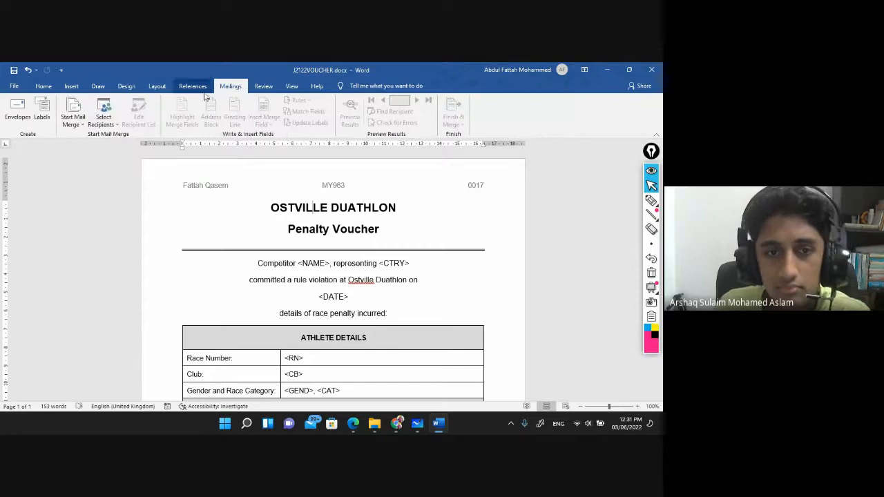
pyautogui.click(77, 126)
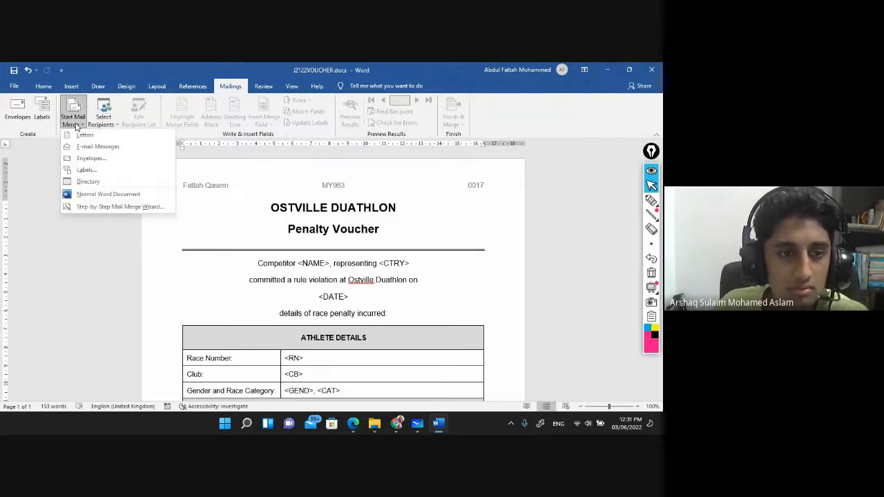
pyautogui.click(94, 195)
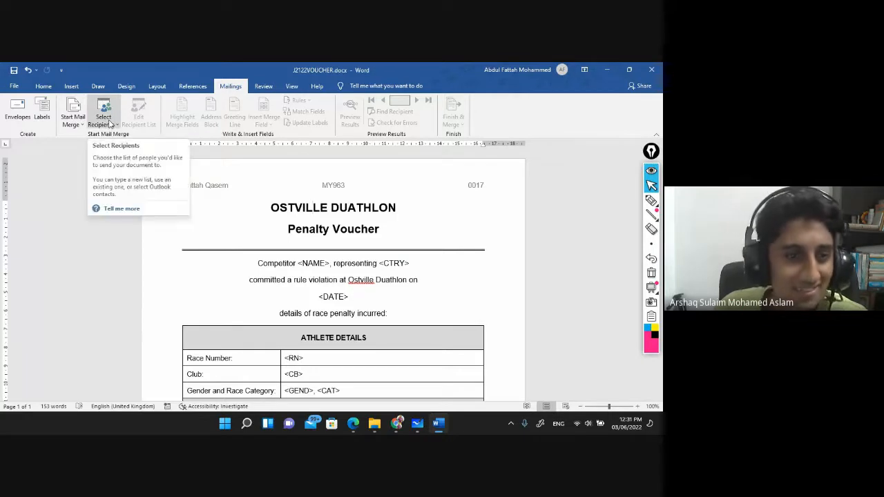
# Use existing list J2122VIOLATIONS.csv from Desktop > Past Papers > Summer 2021 22 > Boys > source files
pyautogui.click(110, 123)
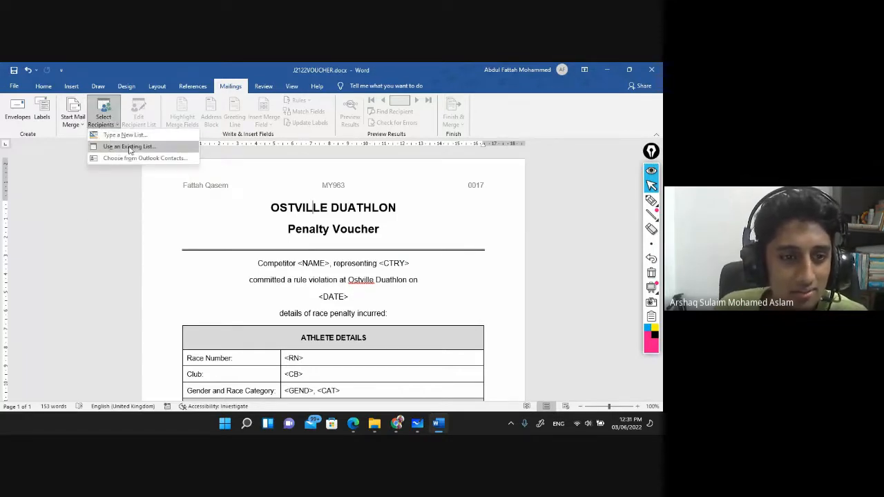
pyautogui.click(129, 147)
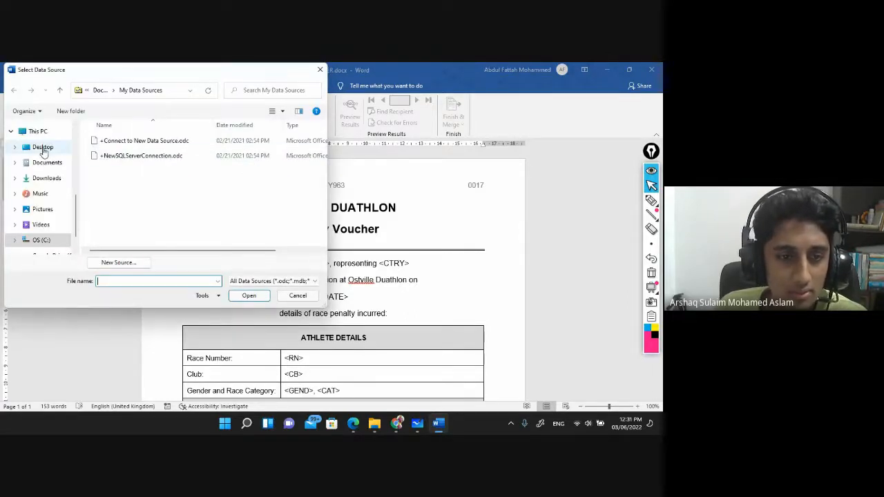
pyautogui.click(43, 148)
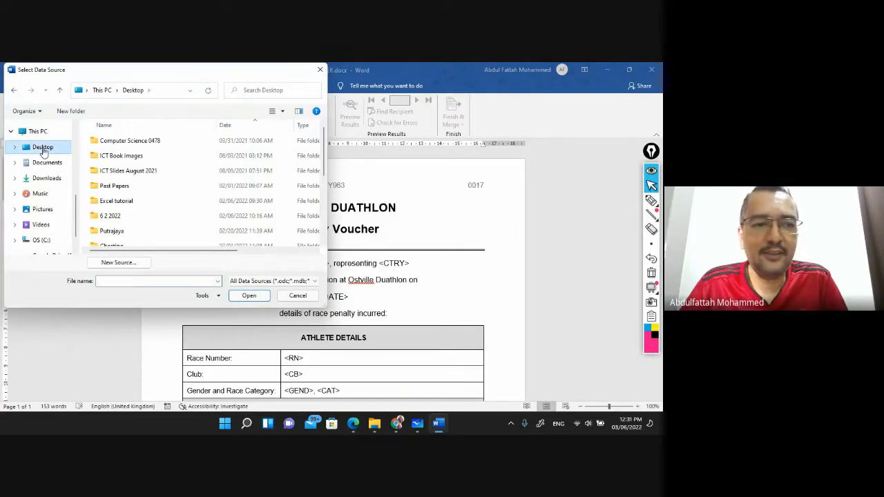
pyautogui.doubleClick(114, 186)
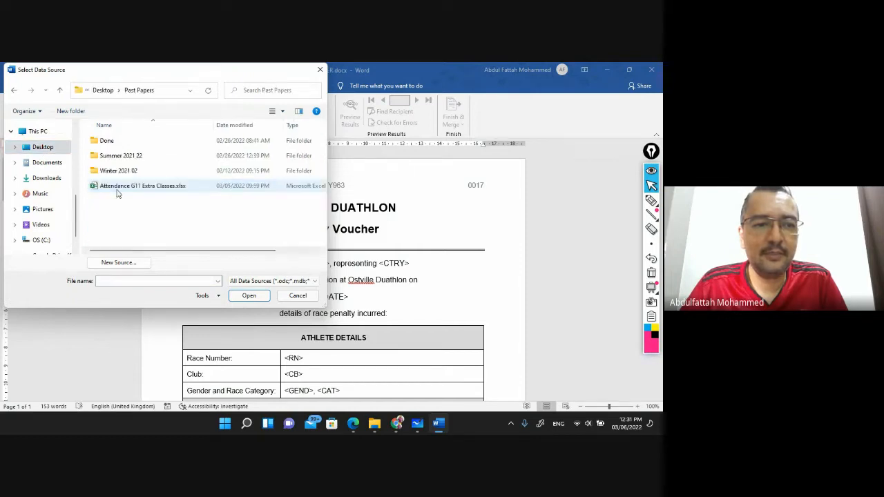
pyautogui.doubleClick(119, 159)
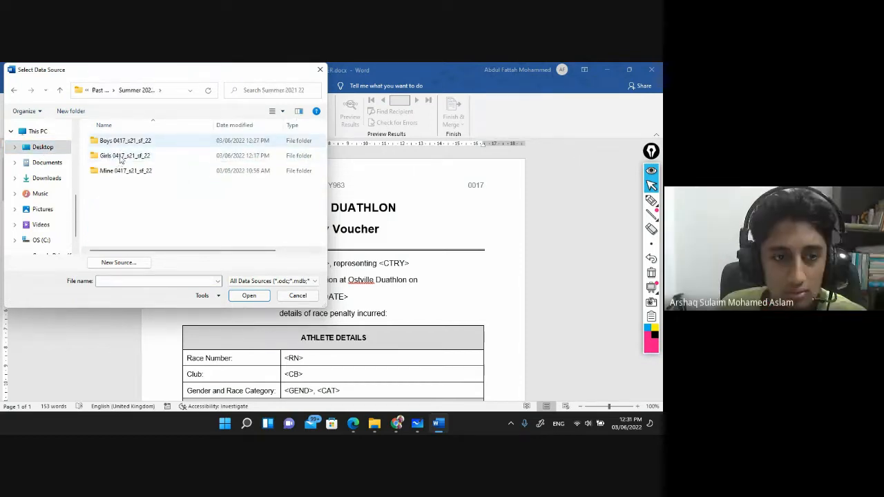
pyautogui.click(118, 145)
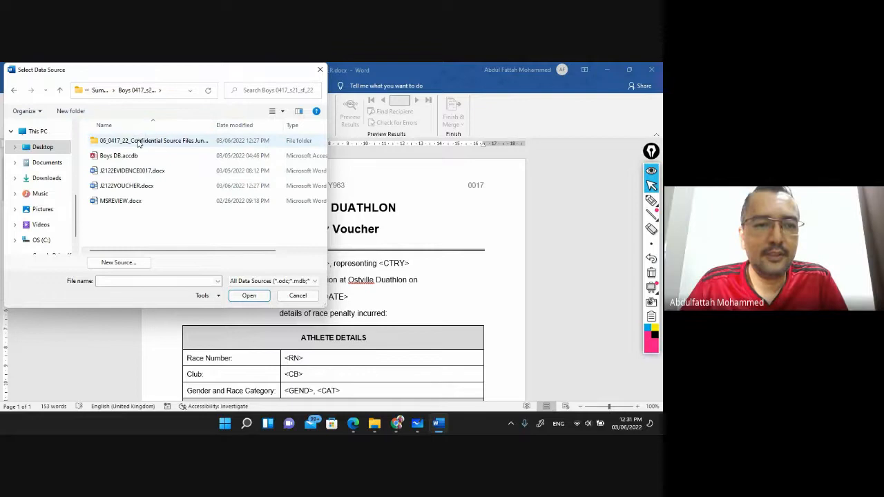
pyautogui.doubleClick(139, 141)
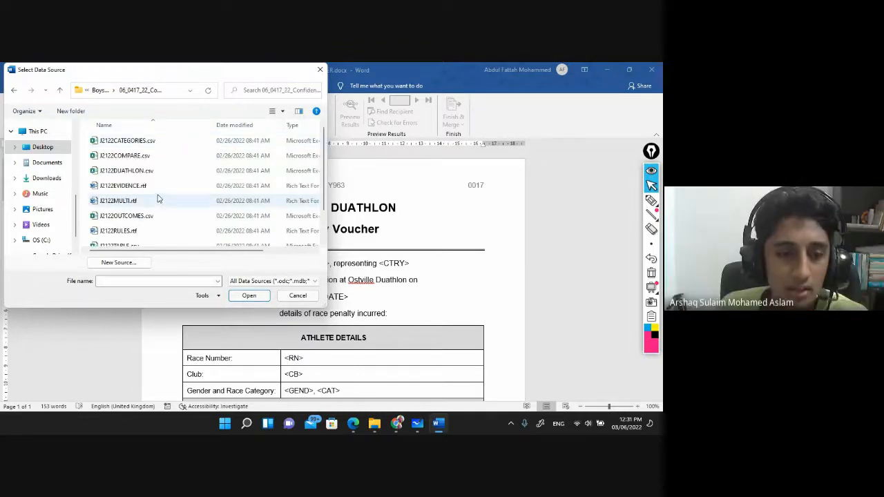
pyautogui.scroll(-1, 158, 195)
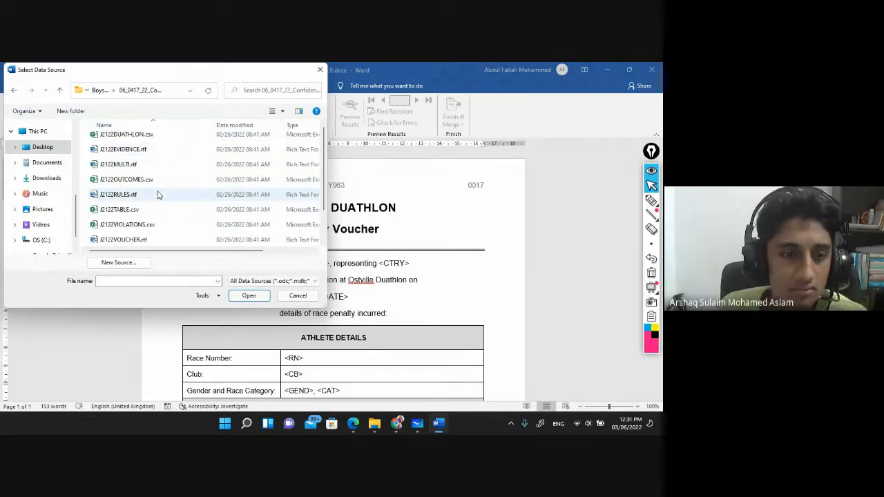
pyautogui.click(131, 226)
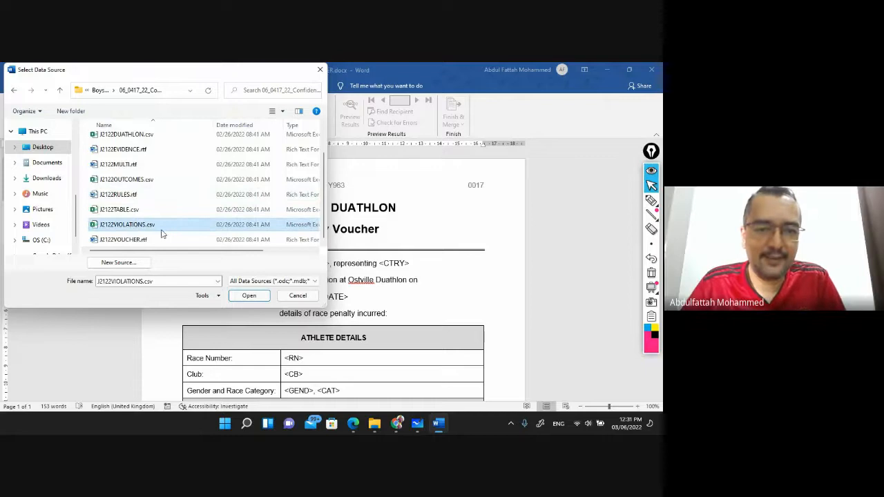
pyautogui.click(249, 298)
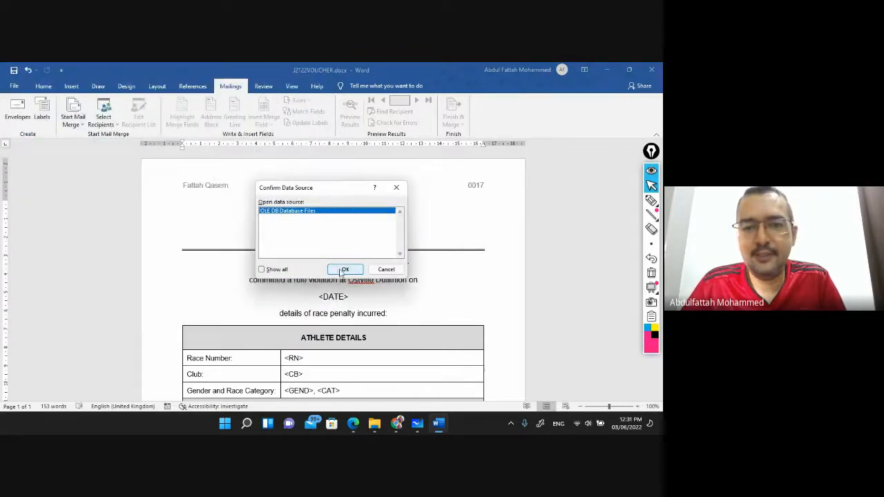
# Confirm the data source and connect J2122VIOLATIONS.csv with Comma as the field separator
pyautogui.click(343, 270)
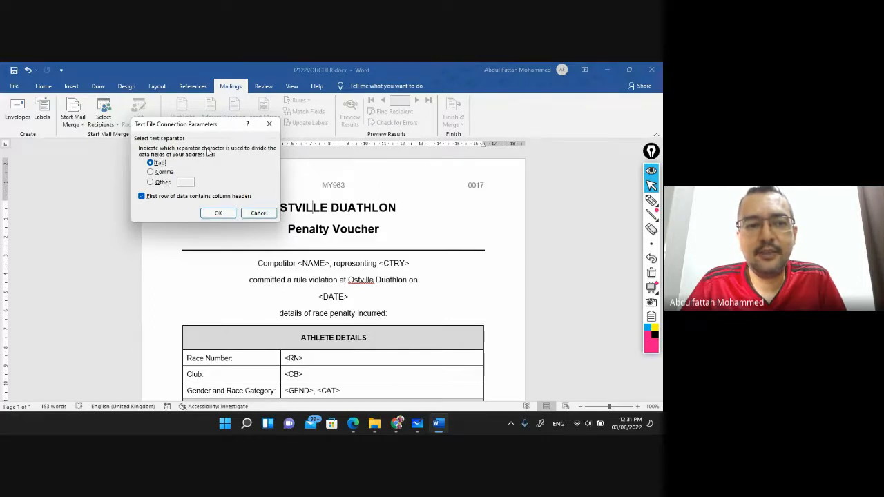
pyautogui.click(156, 171)
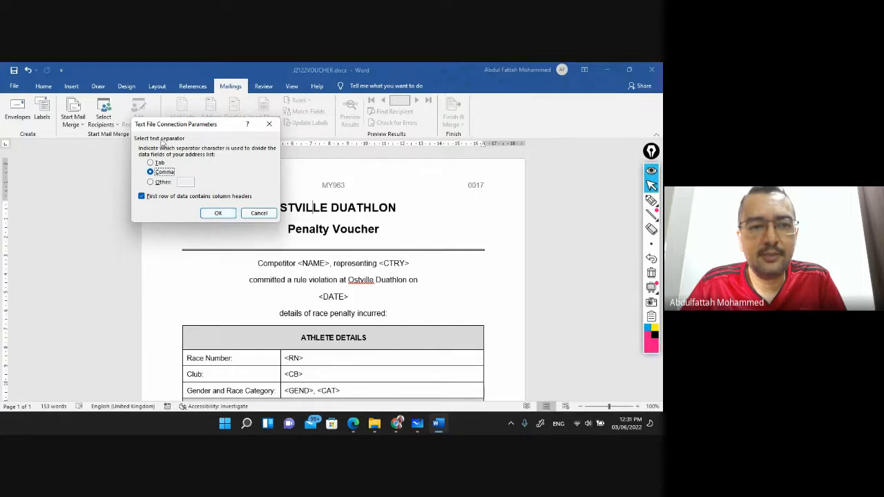
pyautogui.click(217, 213)
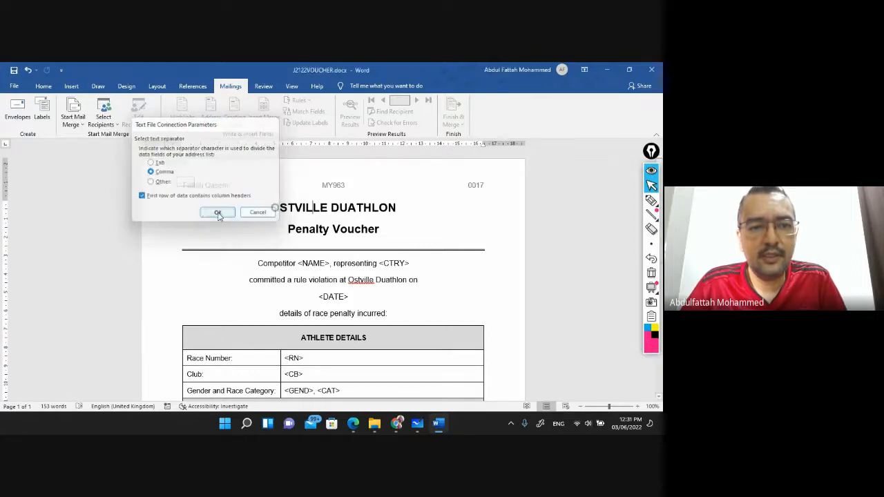
pyautogui.click(160, 172)
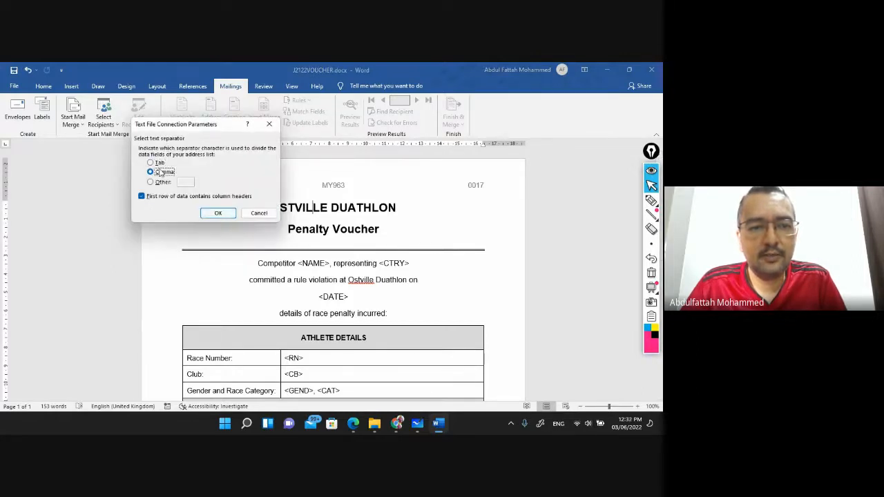
pyautogui.click(225, 211)
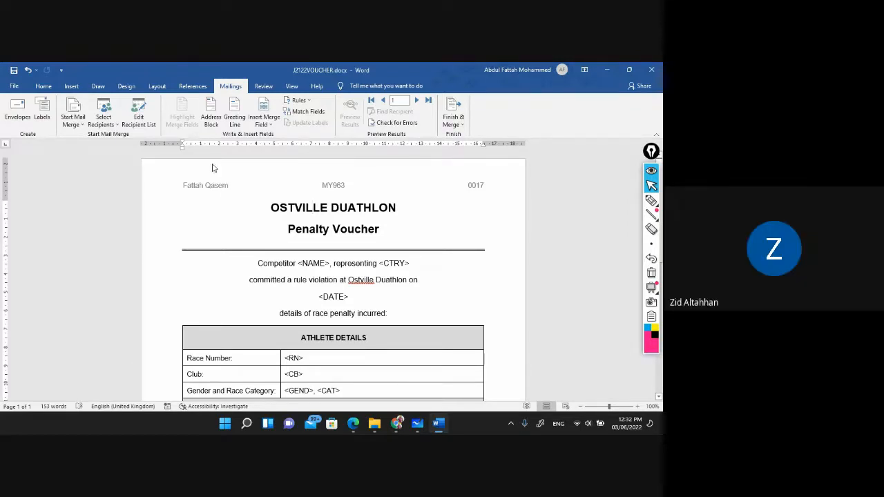
pyautogui.click(263, 125)
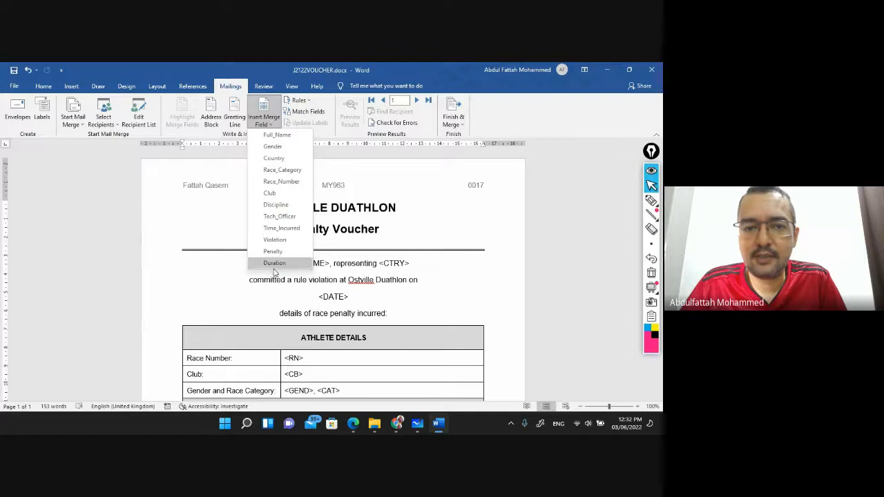
pyautogui.click(440, 285)
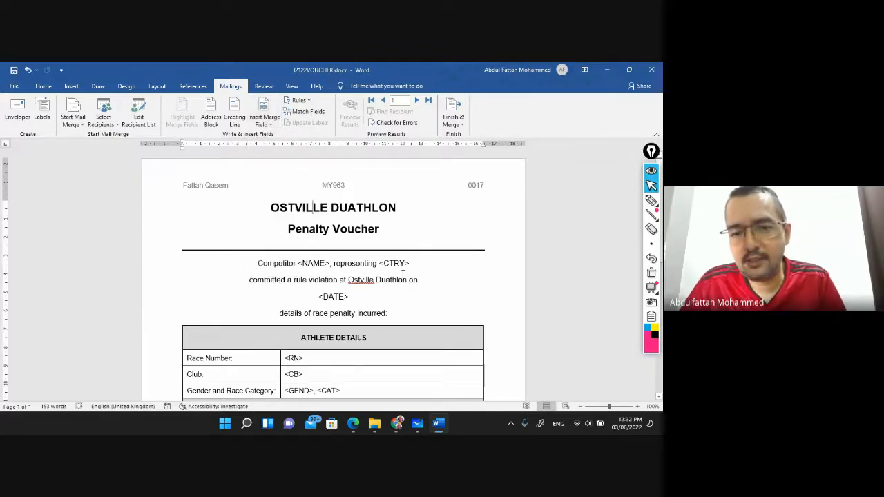
pyautogui.scroll(3, 402, 274)
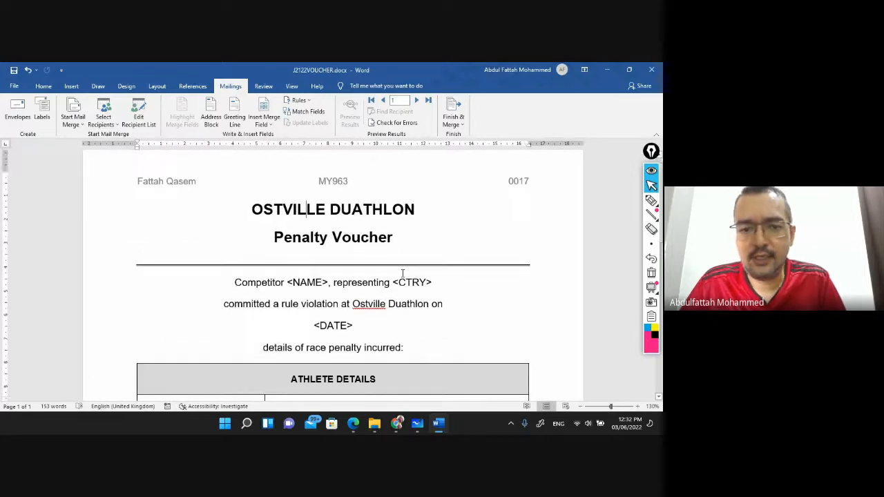
pyautogui.scroll(-2, 403, 275)
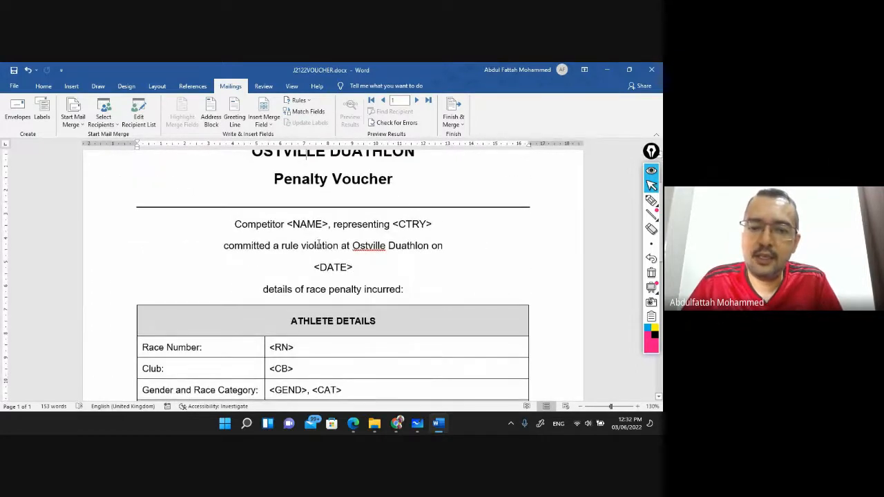
pyautogui.scroll(-4, 318, 243)
pyautogui.scroll(3, 302, 224)
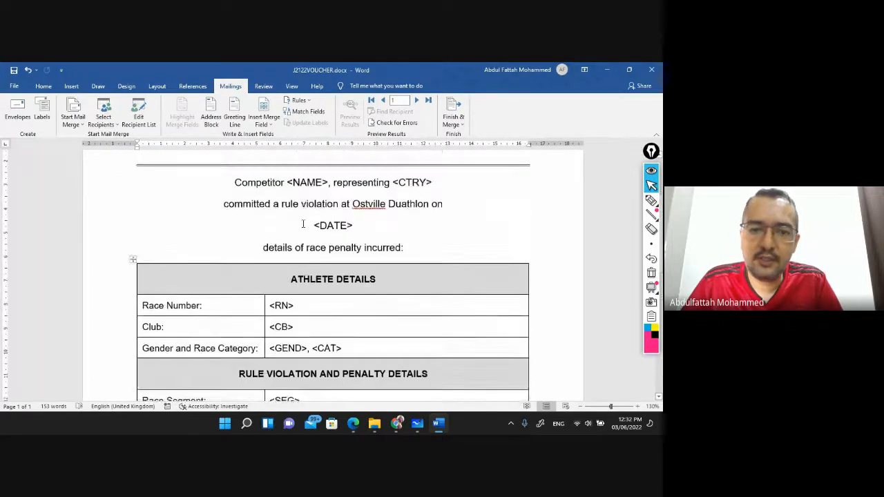
pyautogui.scroll(1, 303, 224)
pyautogui.click(302, 195)
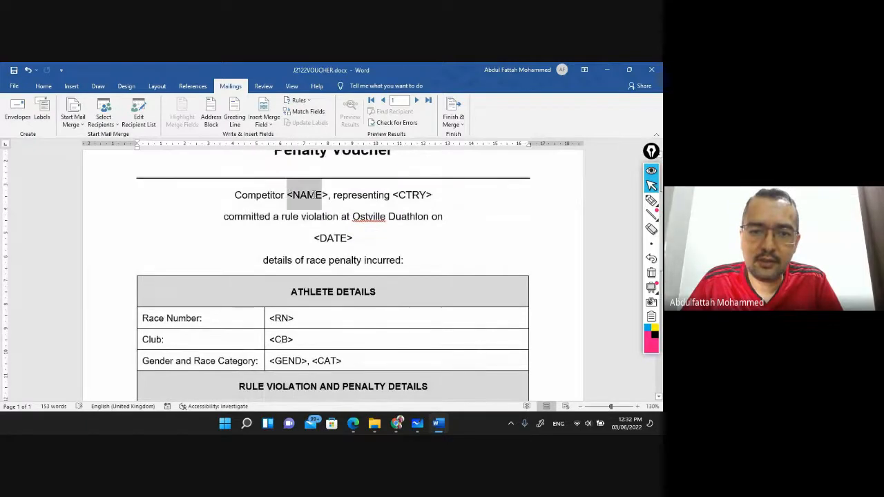
pyautogui.click(413, 194)
pyautogui.scroll(-3, 284, 237)
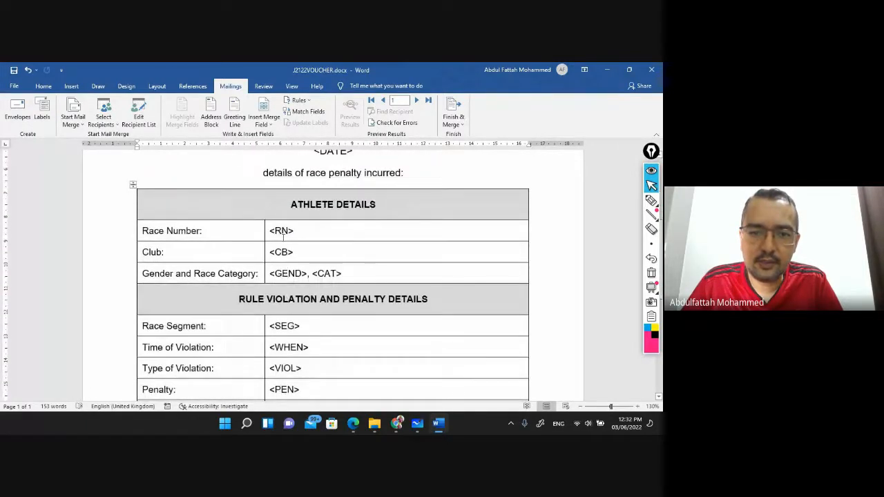
pyautogui.click(283, 237)
pyautogui.scroll(-2, 316, 271)
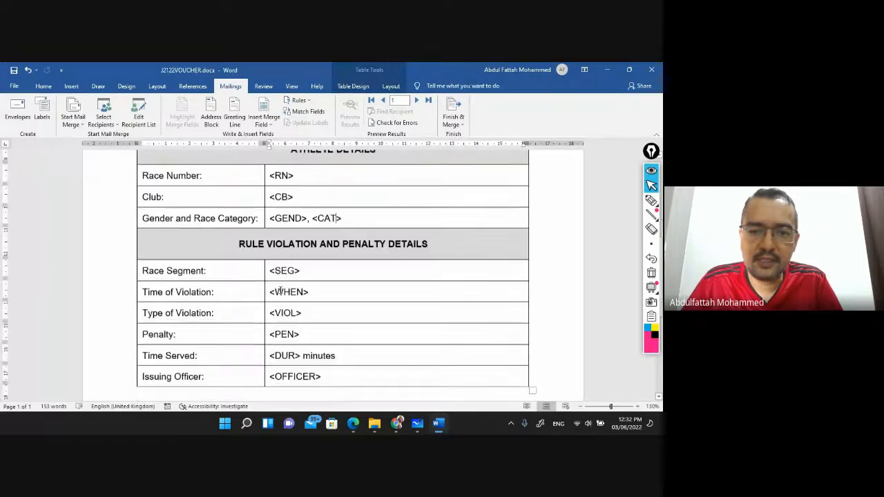
pyautogui.click(277, 332)
pyautogui.scroll(-2, 290, 360)
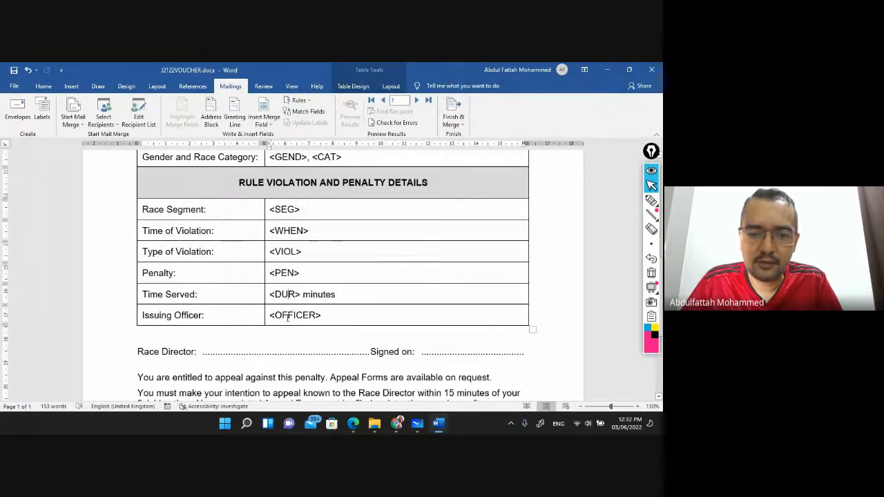
pyautogui.scroll(8, 288, 317)
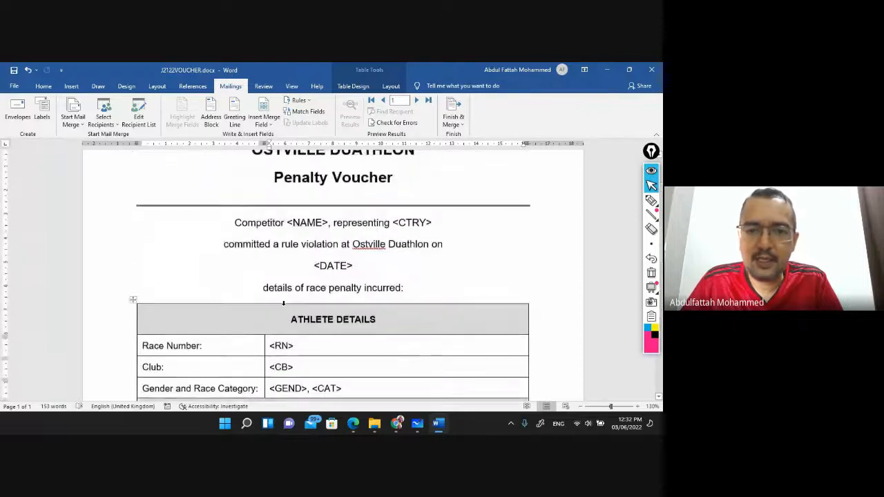
pyautogui.scroll(2, 297, 275)
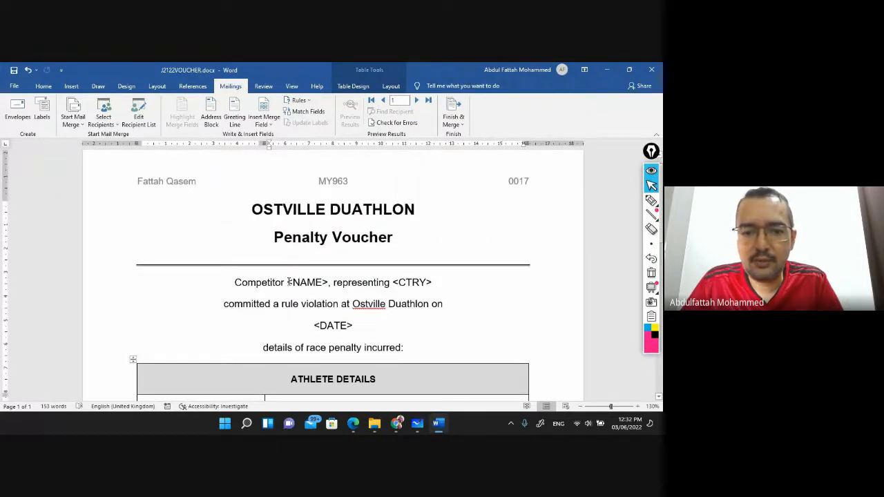
pyautogui.moveTo(288, 281); pyautogui.dragTo(319, 297)
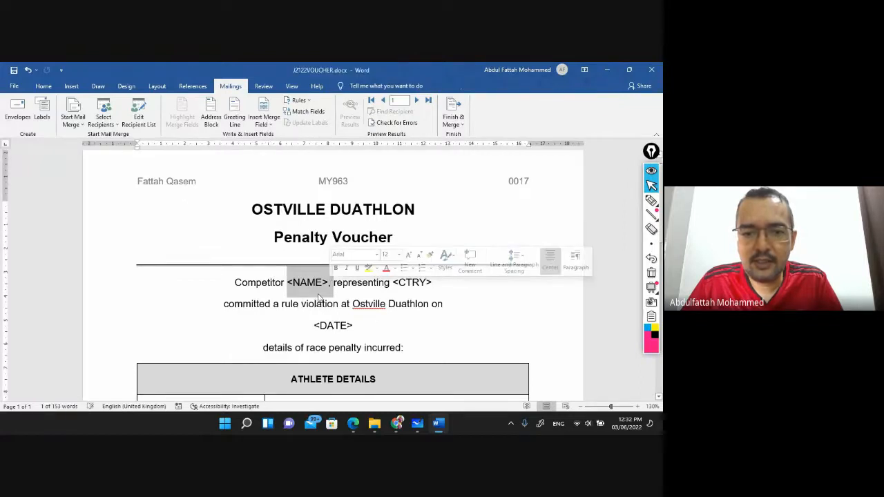
pyautogui.scroll(-1, 325, 276)
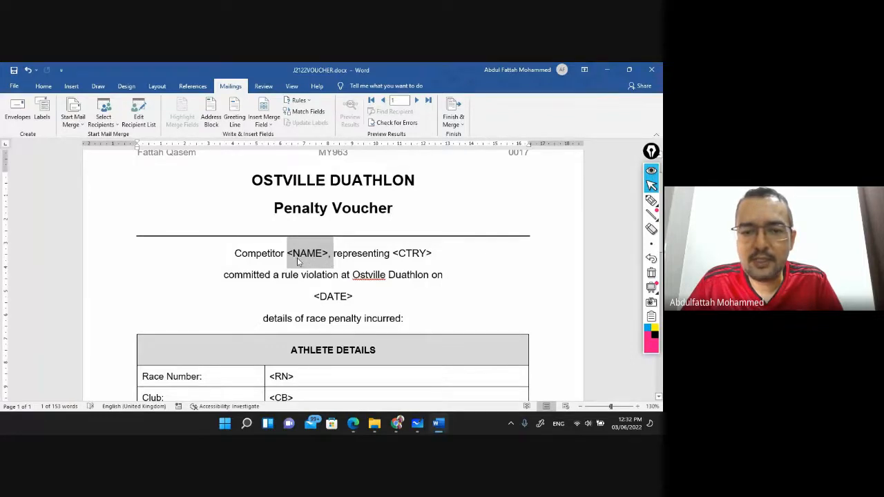
pyautogui.click(288, 253)
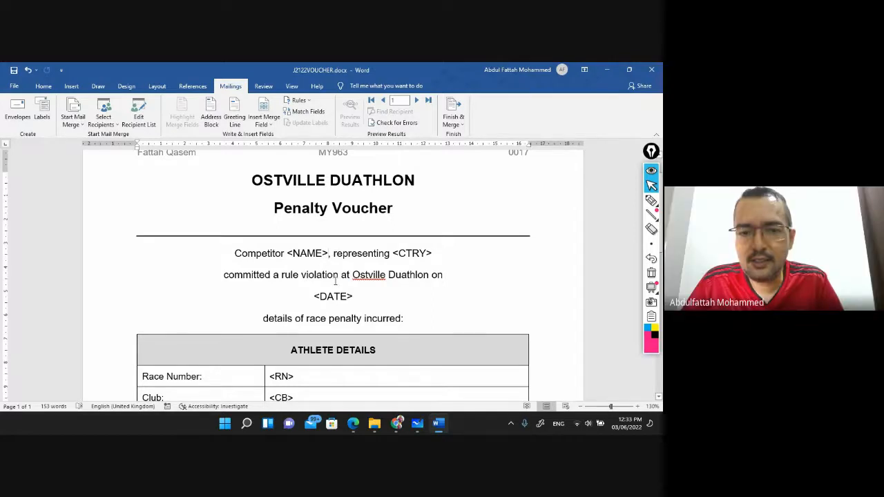
pyautogui.moveTo(397, 423)
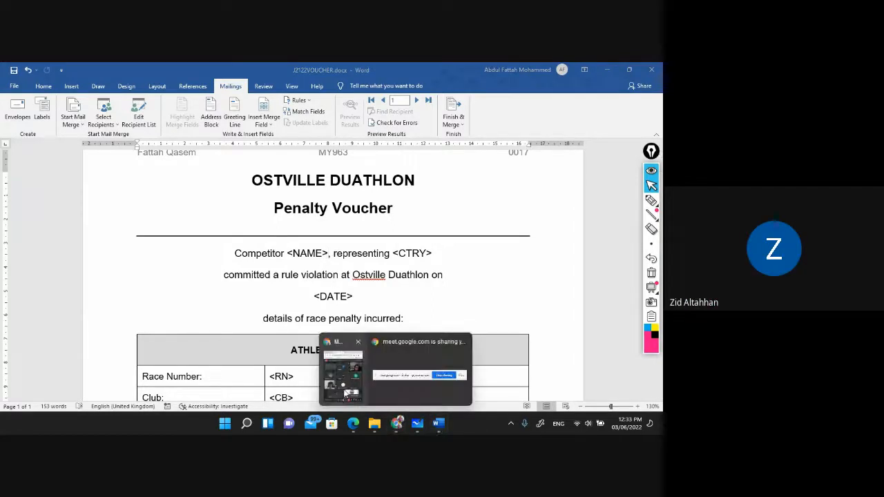
pyautogui.click(340, 392)
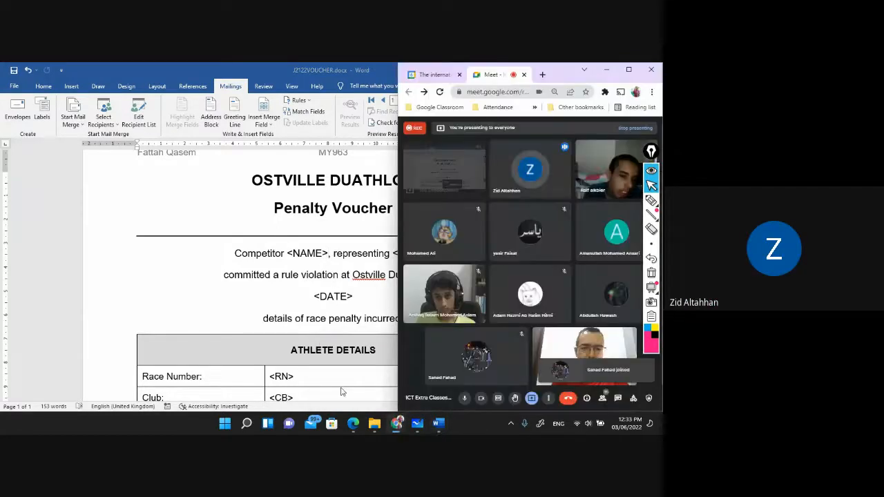
pyautogui.click(314, 262)
pyautogui.doubleClick(308, 254)
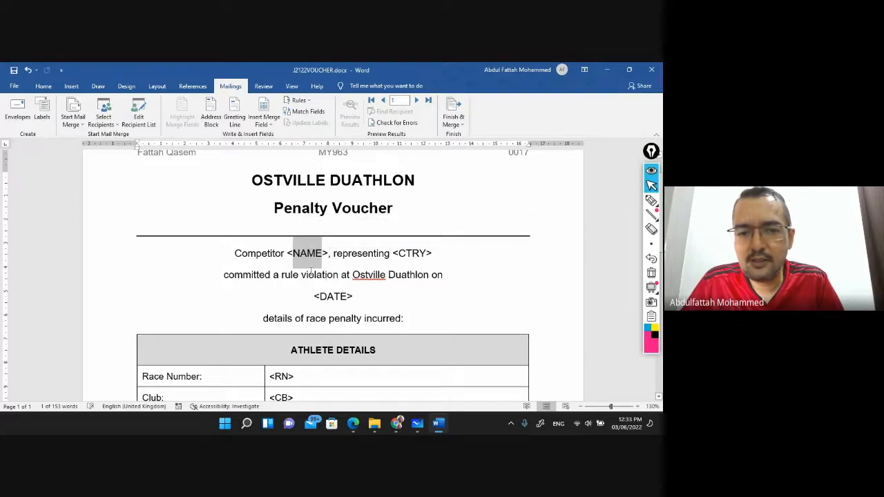
# Handwrite and circle a selection-shortcut note beside the title, then clear the ink
pyautogui.click(305, 274)
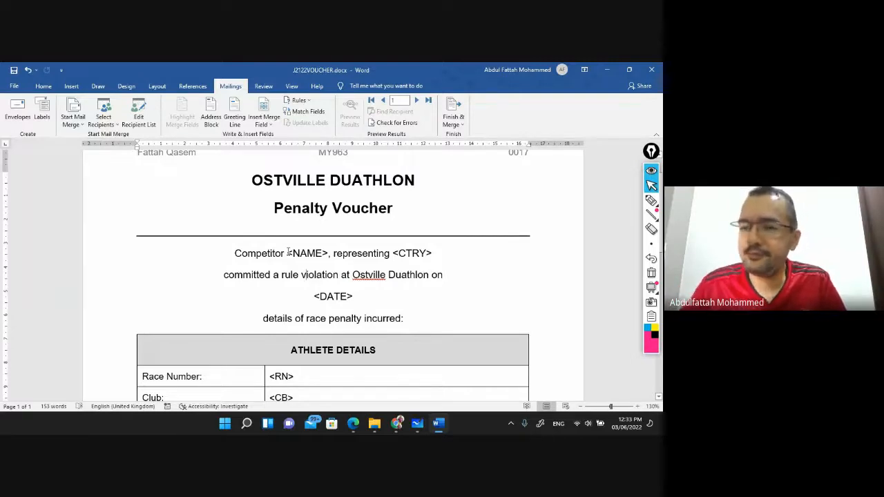
pyautogui.click(651, 200)
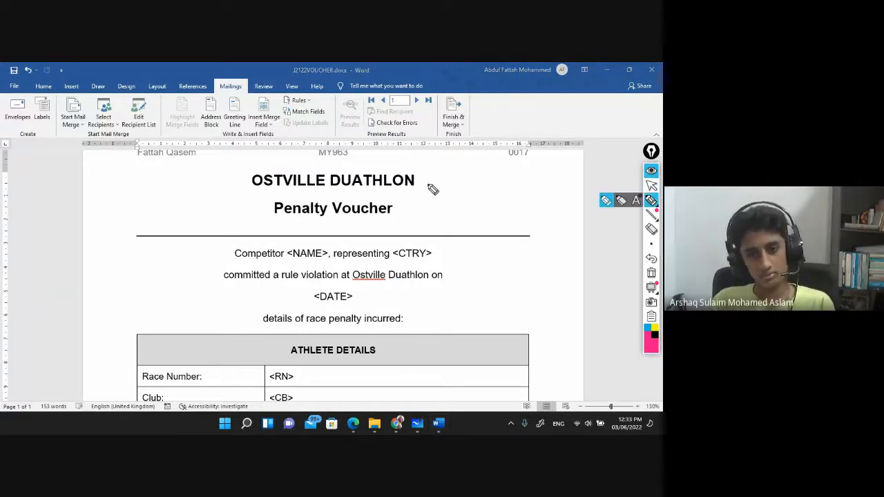
pyautogui.moveTo(430, 187)
pyautogui.mouseDown()
pyautogui.moveTo(474, 200)
pyautogui.moveTo(489, 187)
pyautogui.moveTo(533, 191)
pyautogui.moveTo(565, 180)
pyautogui.moveTo(584, 190)
pyautogui.moveTo(622, 188)
pyautogui.mouseUp()
pyautogui.moveTo(448, 201)
pyautogui.mouseDown()
pyautogui.moveTo(474, 213)
pyautogui.moveTo(489, 203)
pyautogui.moveTo(560, 213)
pyautogui.moveTo(564, 205)
pyautogui.moveTo(629, 208)
pyautogui.mouseUp()
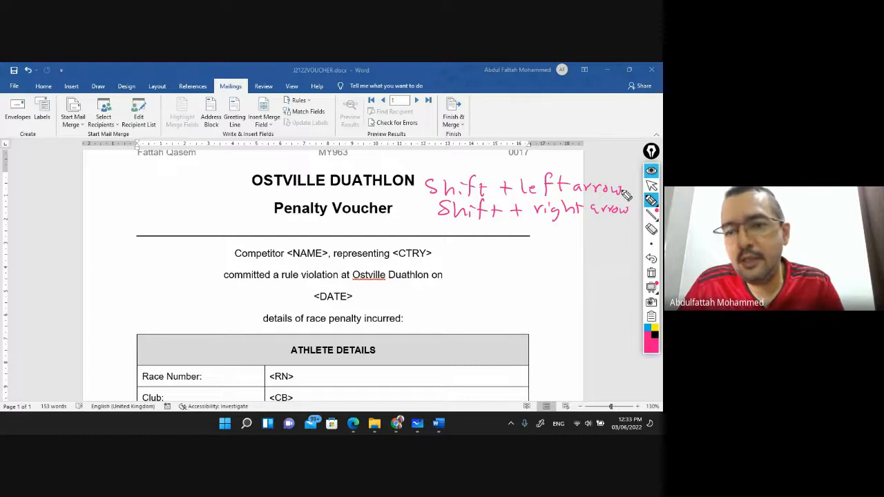
pyautogui.moveTo(440, 234)
pyautogui.mouseDown()
pyautogui.moveTo(604, 230)
pyautogui.moveTo(639, 188)
pyautogui.moveTo(557, 175)
pyautogui.moveTo(428, 181)
pyautogui.moveTo(449, 242)
pyautogui.mouseUp()
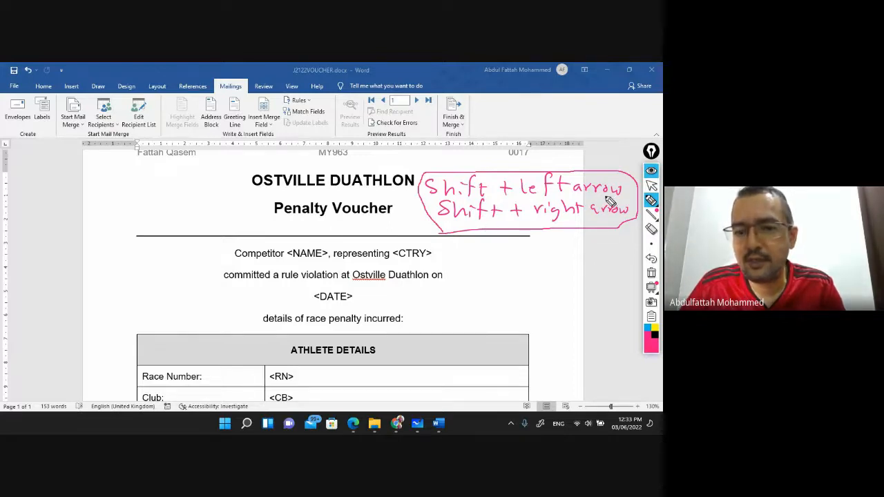
pyautogui.click(651, 186)
pyautogui.hotkey('ctrl', 'shift', '7')
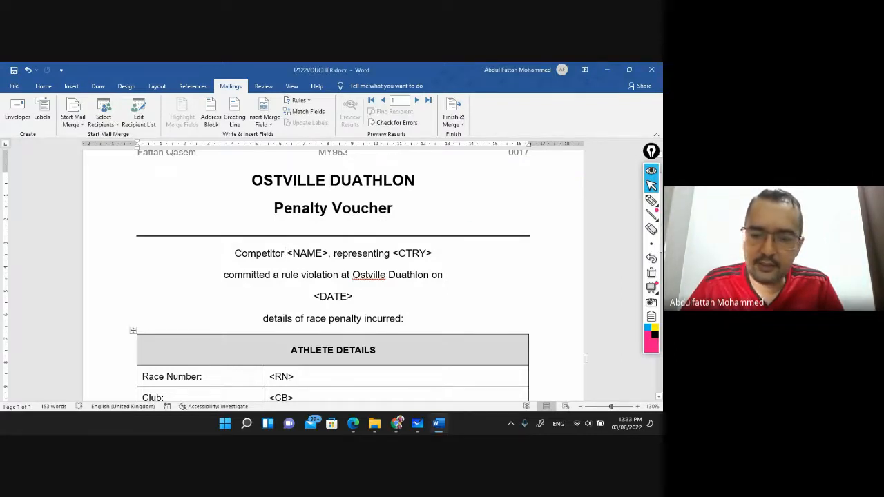
# Select <NAME> and highlight the exam PDF's <NAME> to Full_Name row green
pyautogui.hotkey('shift', 'Right')
pyautogui.hotkey('shift', 'Right')
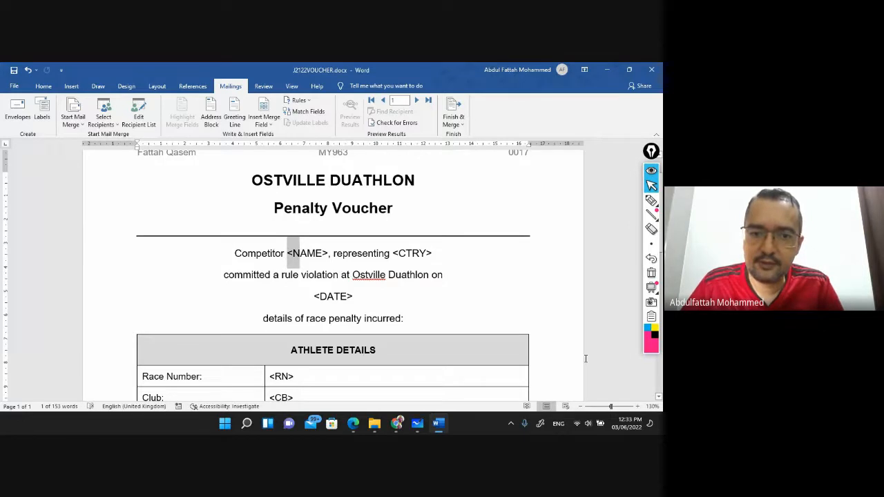
pyautogui.hotkey('shift', 'Right')
pyautogui.hotkey('shift', 'Right')
pyautogui.hotkey('shift', 'Right')
pyautogui.hotkey('shift', 'Right')
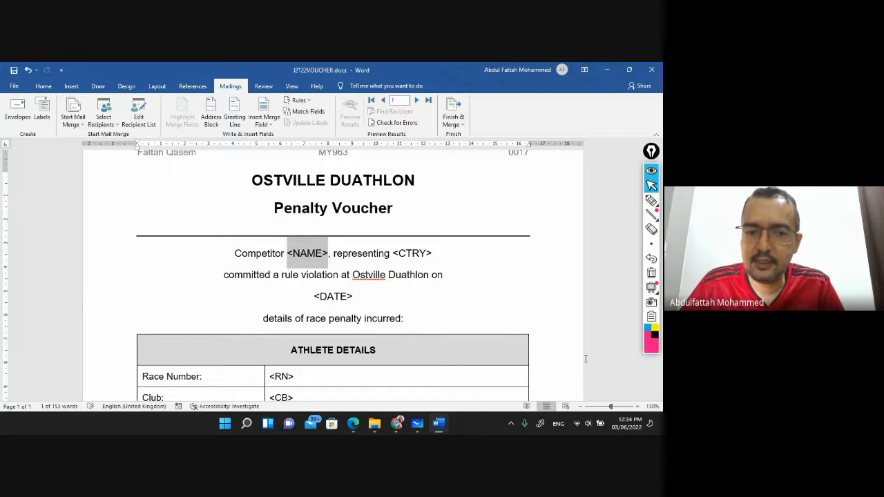
pyautogui.click(353, 424)
pyautogui.click(491, 107)
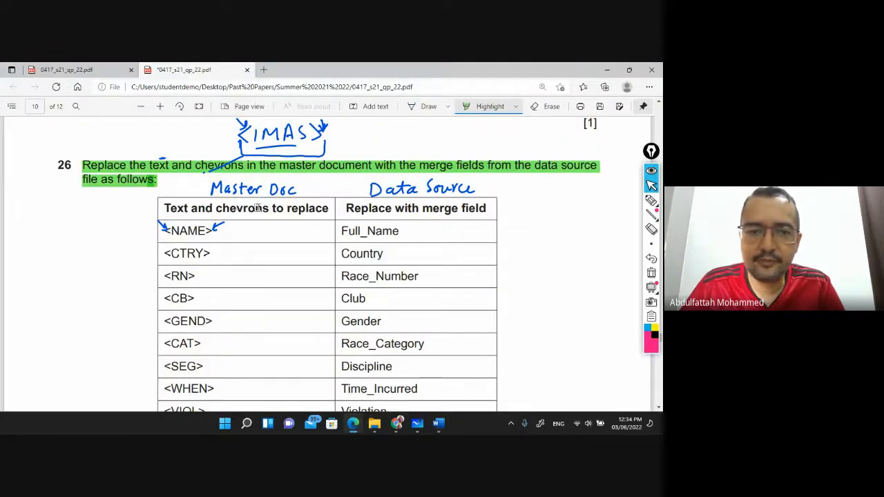
pyautogui.moveTo(173, 231); pyautogui.dragTo(412, 233)
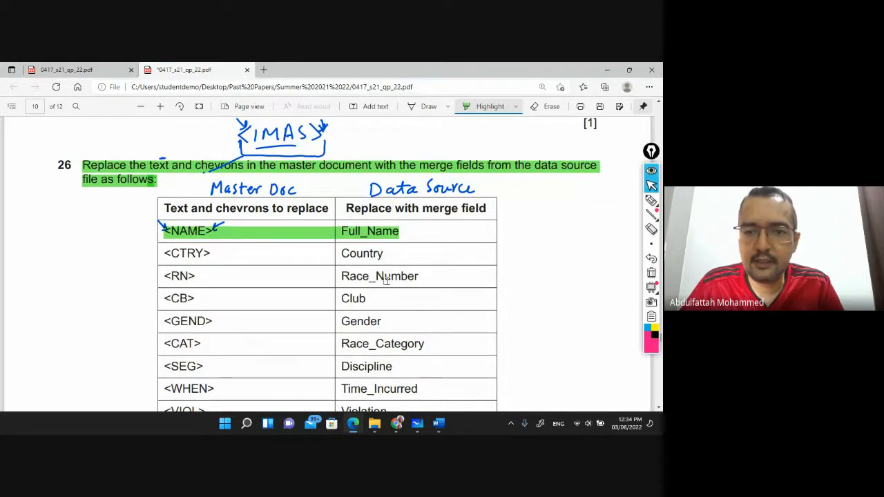
pyautogui.hotkey('alt', 'Tab')
# Replace <NAME> with the Full_Name merge field and select the <CTRY> placeholder
pyautogui.click(257, 125)
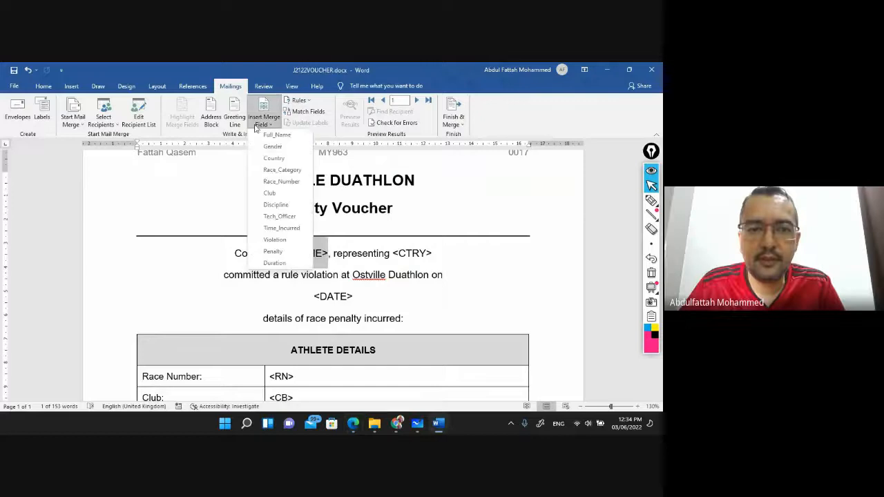
pyautogui.click(277, 135)
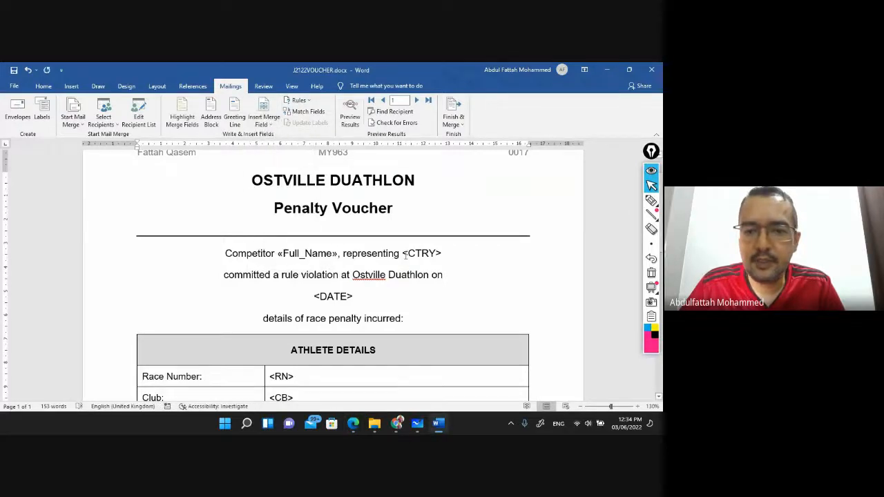
pyautogui.click(403, 254)
pyautogui.hotkey('shift', 'Right')
pyautogui.hotkey('shift', 'Right')
pyautogui.hotkey('shift', 'Right')
pyautogui.hotkey('shift', 'Right')
pyautogui.hotkey('shift', 'Right')
pyautogui.hotkey('shift', 'Right')
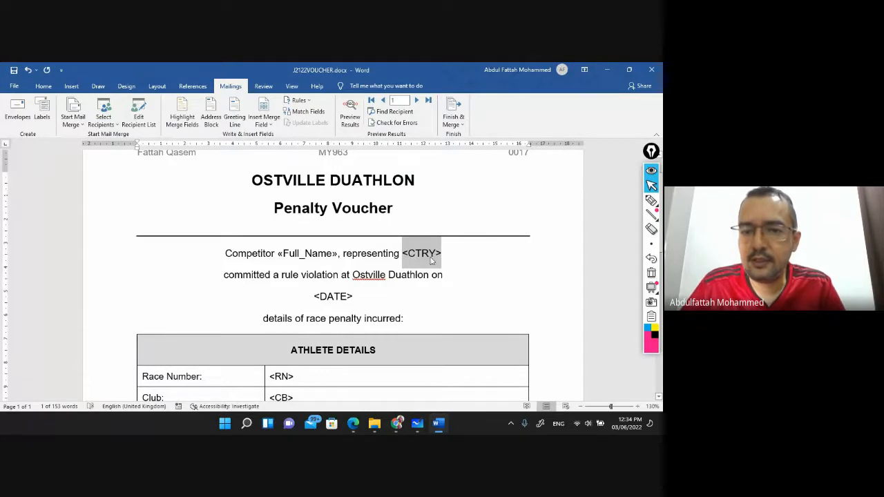
# Highlight the PDF's <CTRY> to Country row and insert the Country field over <CTRY>
pyautogui.click(353, 423)
pyautogui.moveTo(164, 253); pyautogui.dragTo(360, 250)
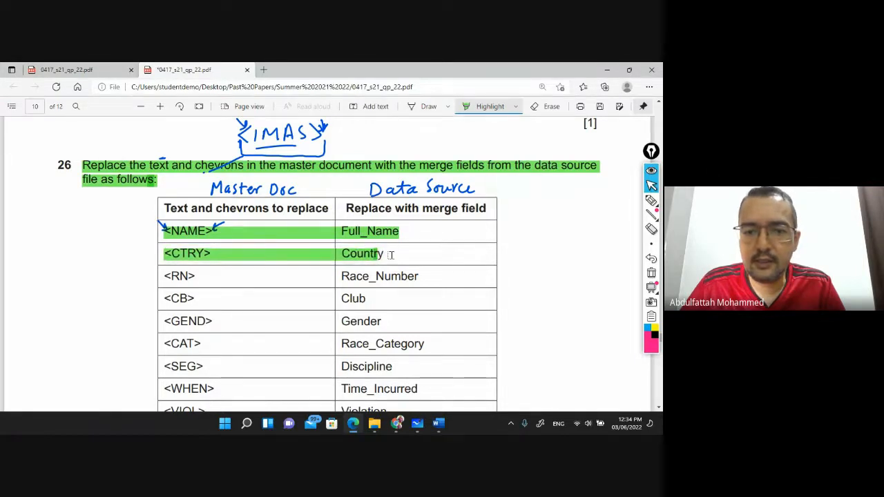
pyautogui.hotkey('alt', 'Tab')
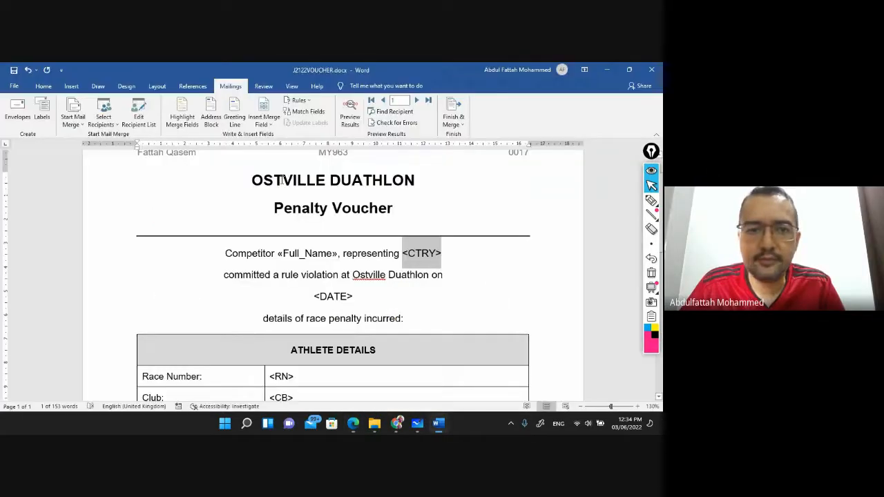
pyautogui.click(264, 120)
pyautogui.click(274, 159)
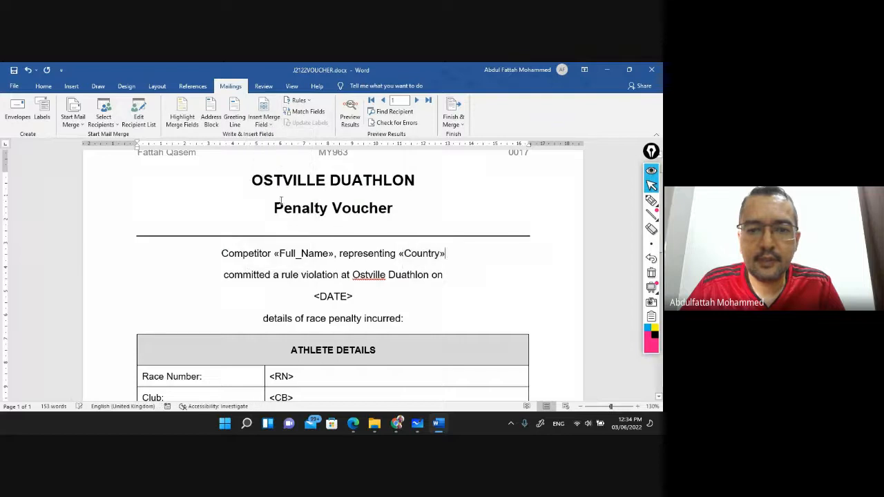
pyautogui.scroll(-2, 314, 299)
pyautogui.hotkey('alt', 'Tab')
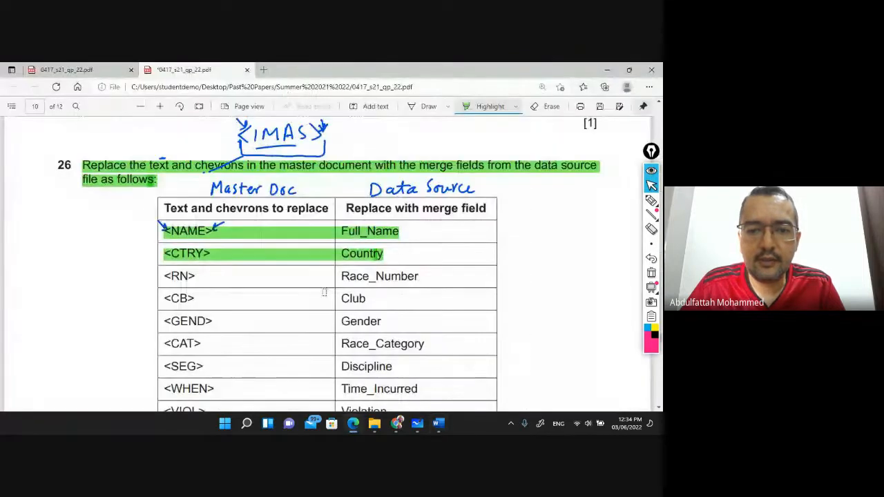
# Scroll the exam PDF to review the remaining placeholder rows, then return to the voucher
pyautogui.scroll(-3, 275, 293)
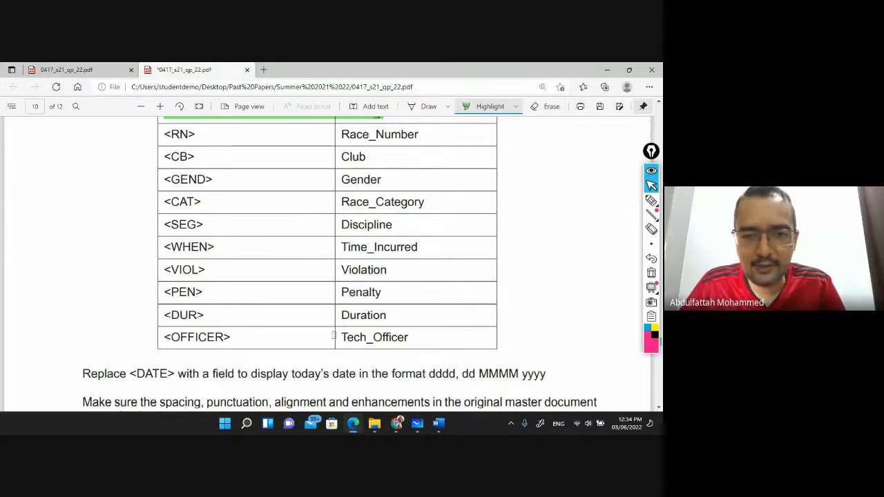
pyautogui.hotkey('alt', 'Tab')
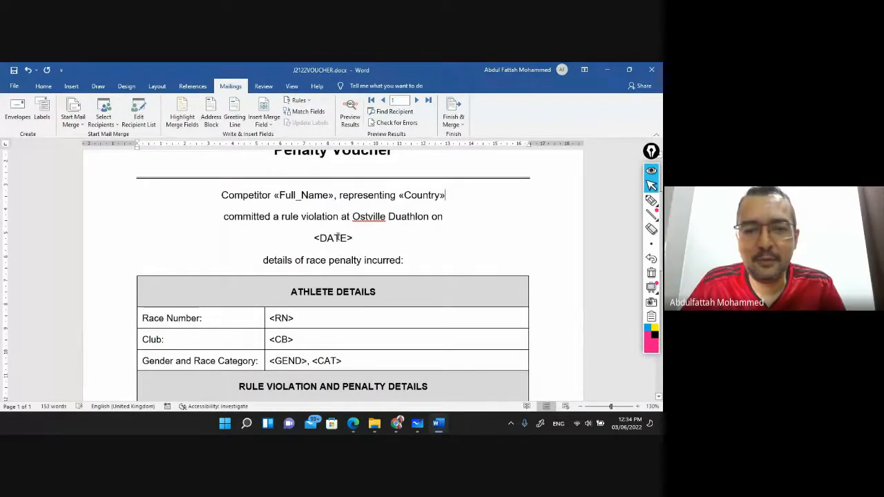
# Replace <RN> and <CB> in the Athlete Details table with Race_Number and Club fields
pyautogui.scroll(-1, 325, 235)
pyautogui.scroll(-1, 291, 204)
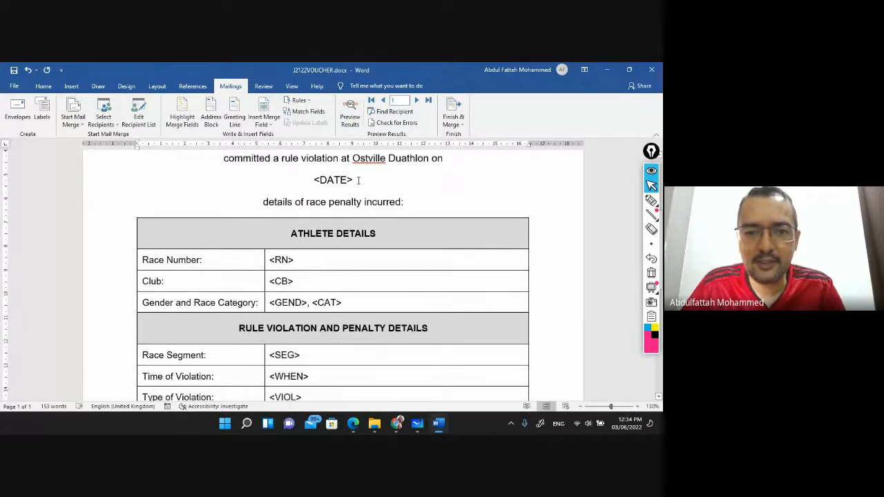
pyautogui.scroll(-1, 337, 197)
pyautogui.click(219, 228)
pyautogui.press('Tab')
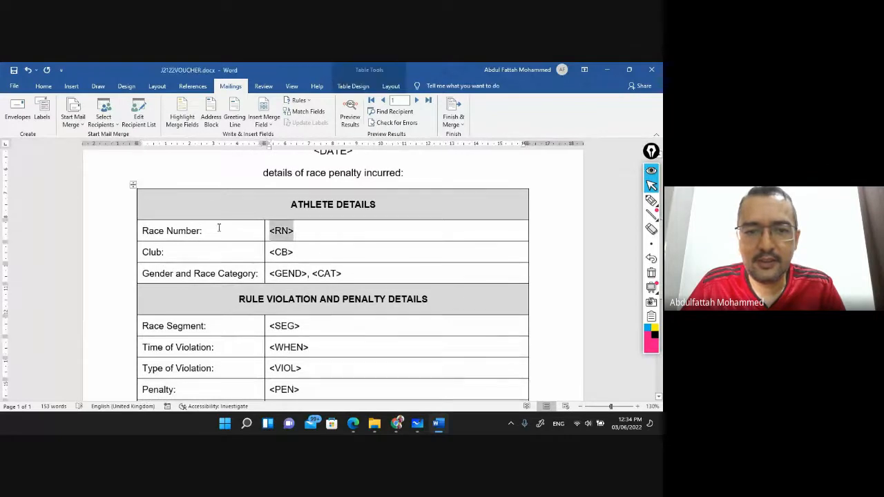
pyautogui.click(264, 121)
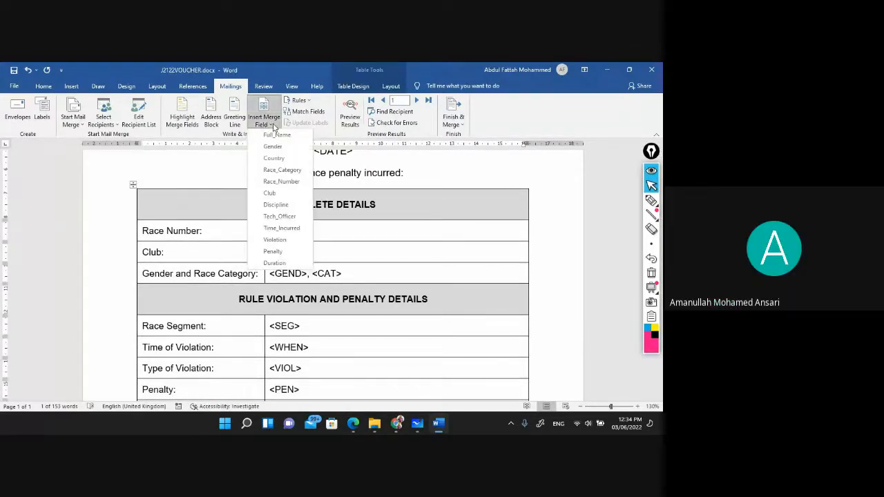
pyautogui.click(293, 182)
pyautogui.press('Tab')
pyautogui.press('Tab')
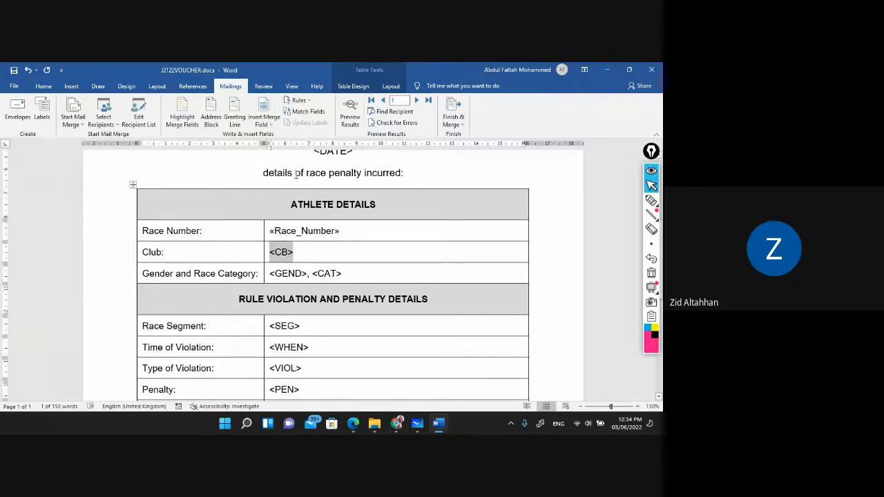
pyautogui.click(264, 121)
pyautogui.click(270, 193)
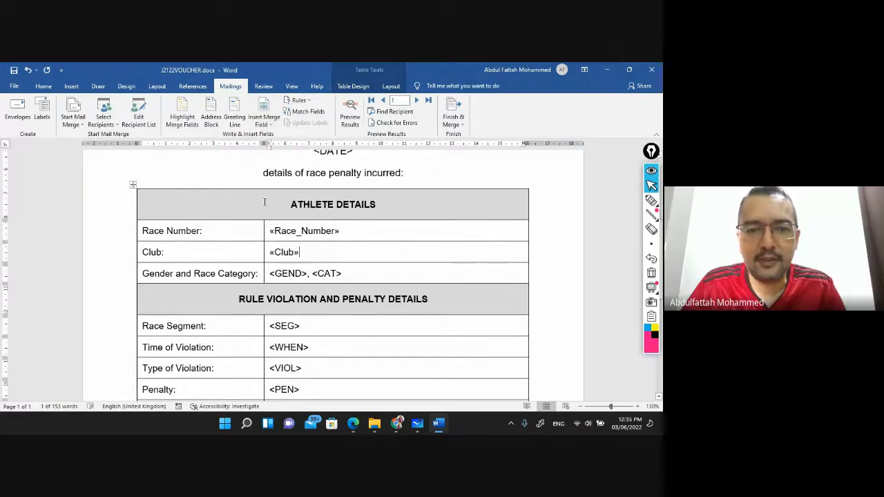
# Replace <GEND> and <CAT> with the Gender and Race_Category merge fields
pyautogui.press('Tab')
pyautogui.moveTo(270, 276); pyautogui.dragTo(308, 275)
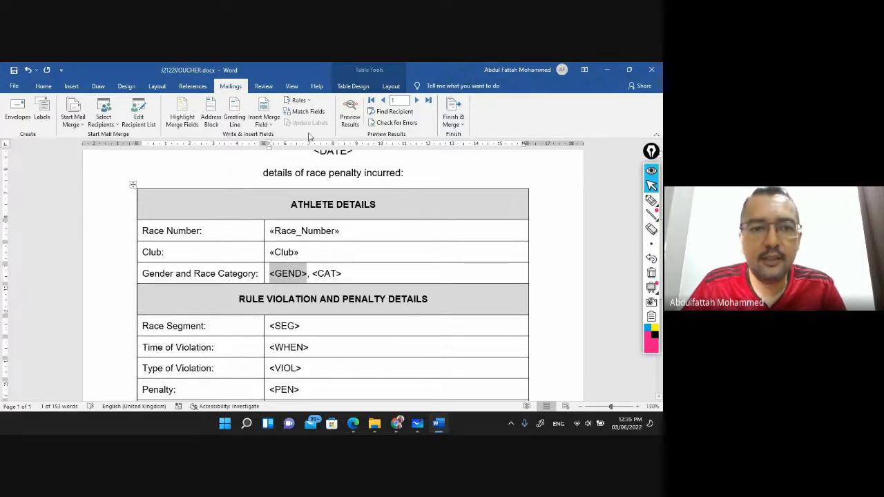
pyautogui.click(265, 125)
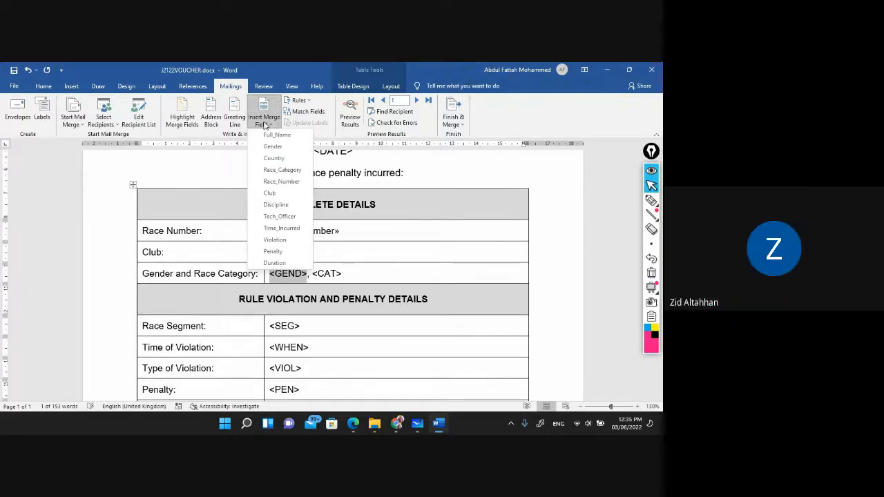
pyautogui.click(273, 147)
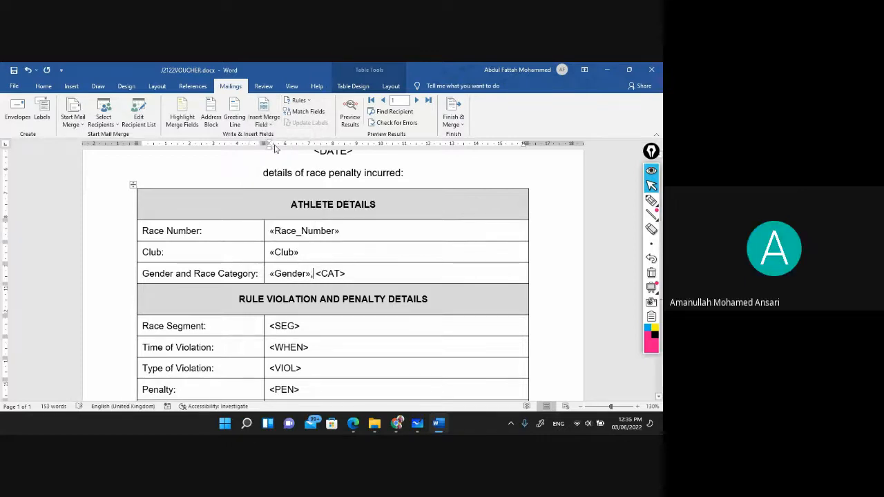
pyautogui.hotkey('shift', 'Right')
pyautogui.hotkey('shift', 'Right')
pyautogui.hotkey('shift', 'Right')
pyautogui.hotkey('shift', 'Right')
pyautogui.hotkey('shift', 'Right')
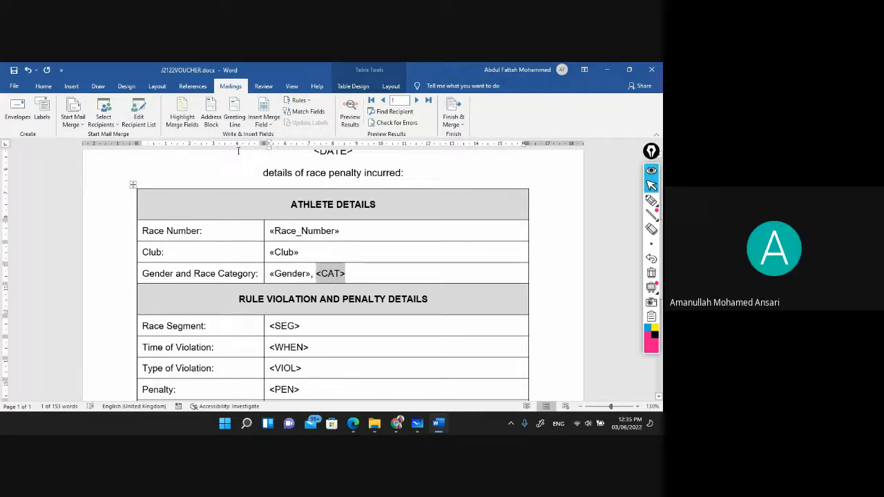
pyautogui.click(263, 122)
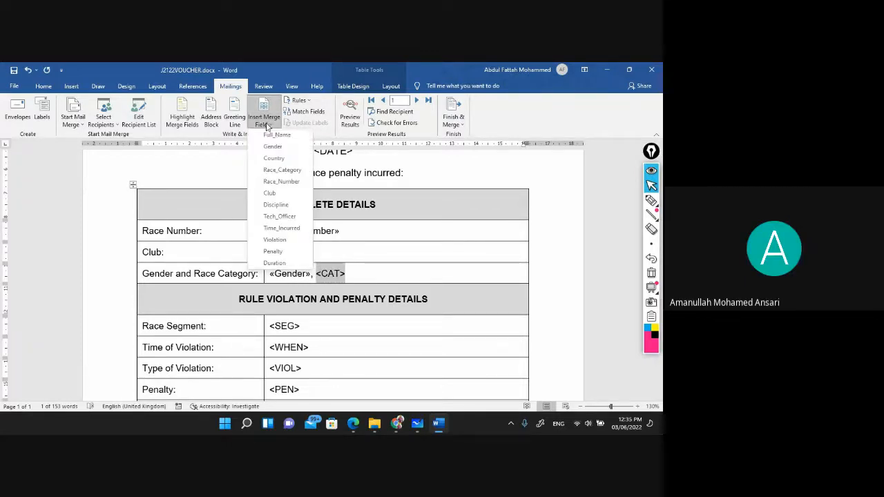
pyautogui.click(292, 172)
pyautogui.scroll(-2, 241, 272)
pyautogui.click(260, 272)
pyautogui.hotkey('shift', 'Right')
pyautogui.hotkey('shift', 'Right')
pyautogui.hotkey('shift', 'Right')
pyautogui.hotkey('shift', 'Right')
pyautogui.hotkey('shift', 'Right')
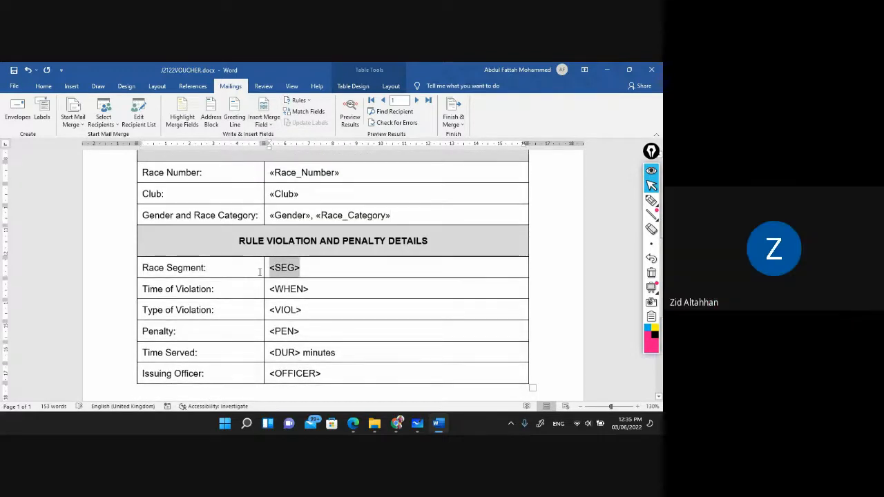
# Replace <SEG> and <WHEN> with the Discipline and Time_Incurred merge fields
pyautogui.click(271, 129)
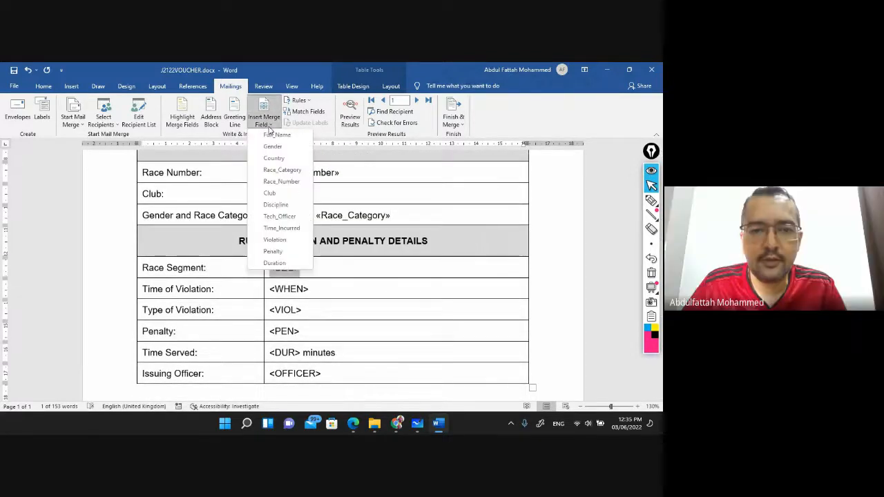
pyautogui.click(276, 205)
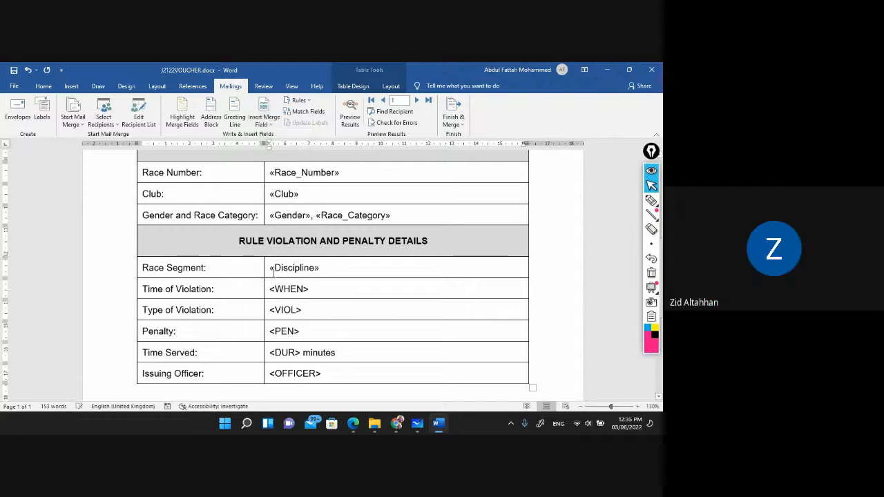
pyautogui.click(242, 286)
pyautogui.press('Tab')
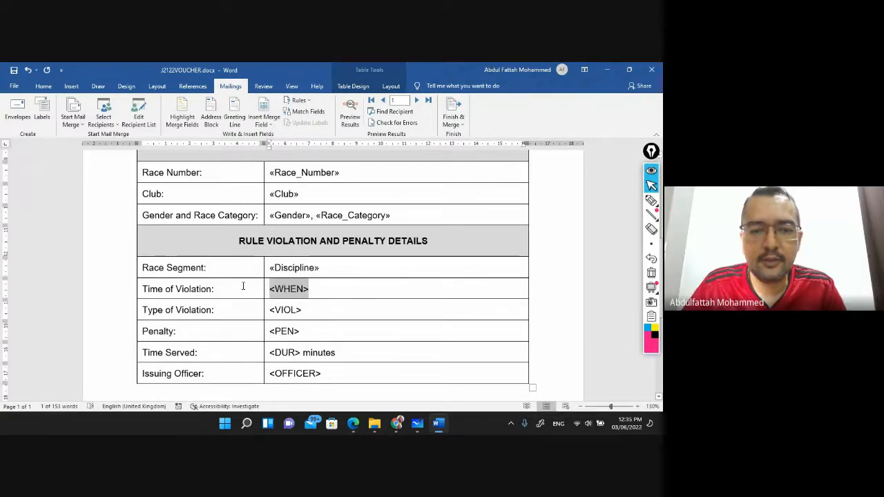
pyautogui.click(263, 124)
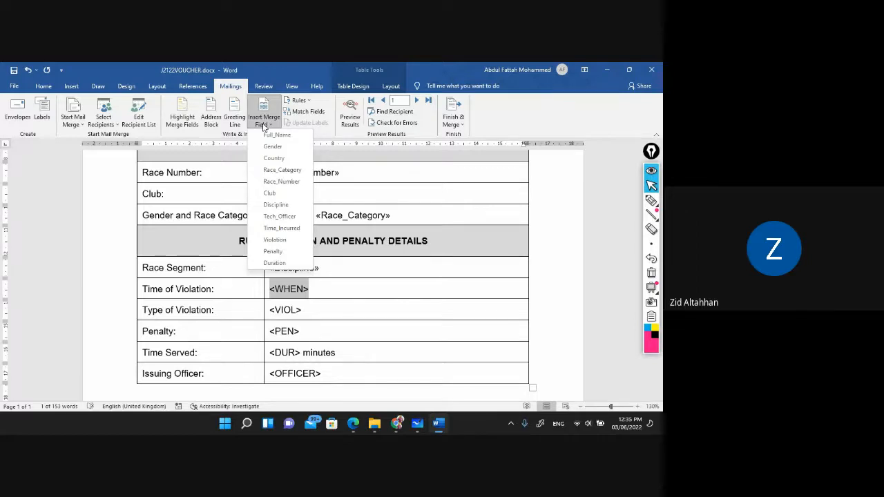
pyautogui.click(292, 229)
# Replace <VIOL> and <PEN> with the Violation and Penalty merge fields
pyautogui.tripleClick(215, 315)
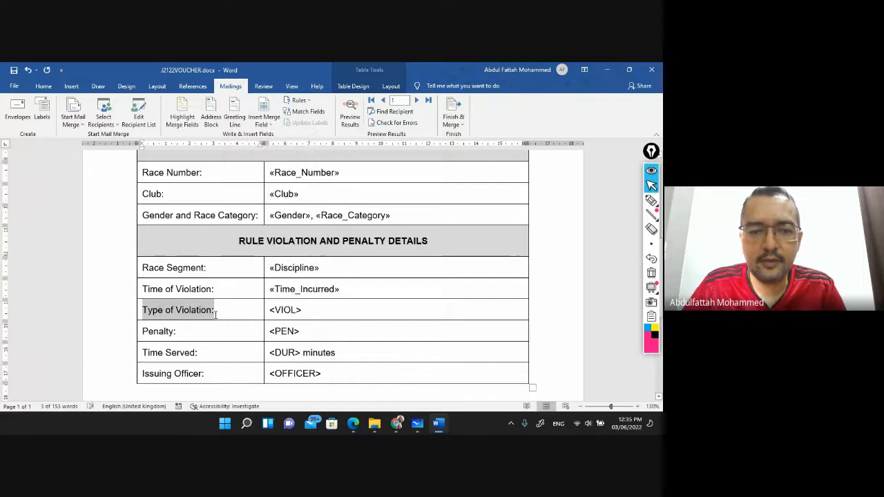
pyautogui.tripleClick(293, 310)
pyautogui.click(263, 121)
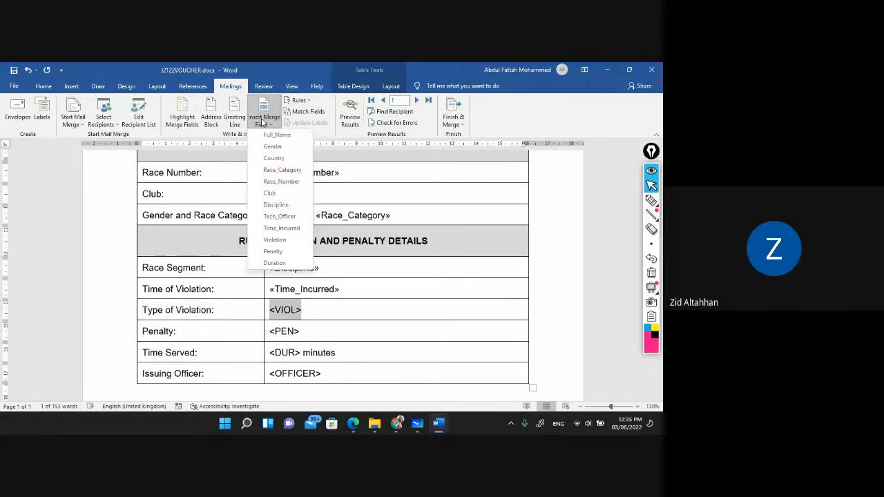
pyautogui.click(275, 240)
pyautogui.press('Tab')
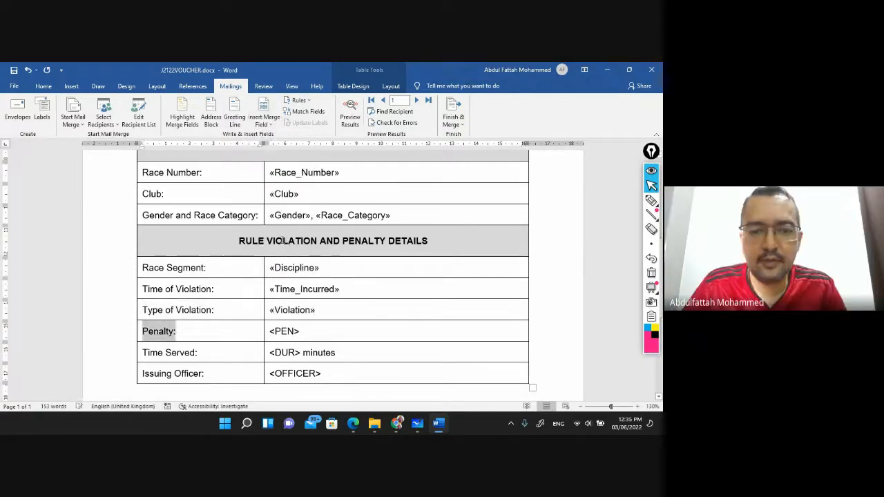
pyautogui.press('Tab')
pyautogui.click(264, 121)
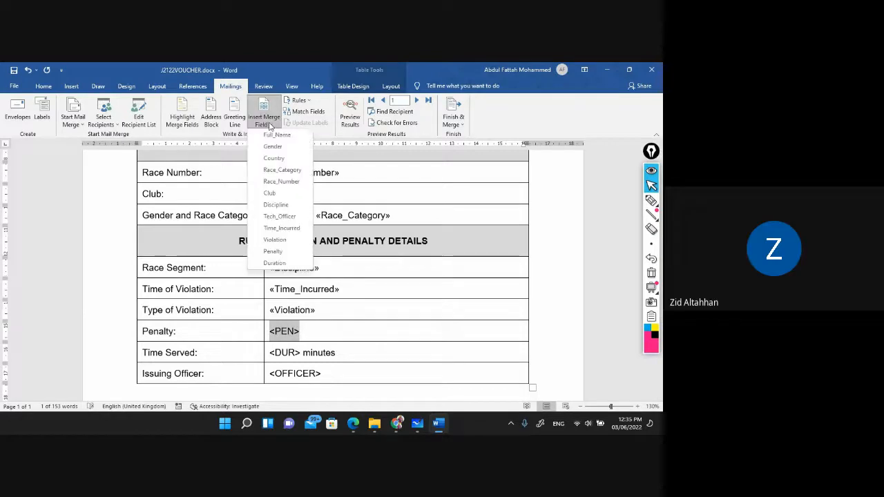
pyautogui.click(273, 252)
# Replace <DUR> (keeping 'minutes') and <OFFICER> with Duration and Tech_Officer fields
pyautogui.press('Tab')
pyautogui.press('Tab')
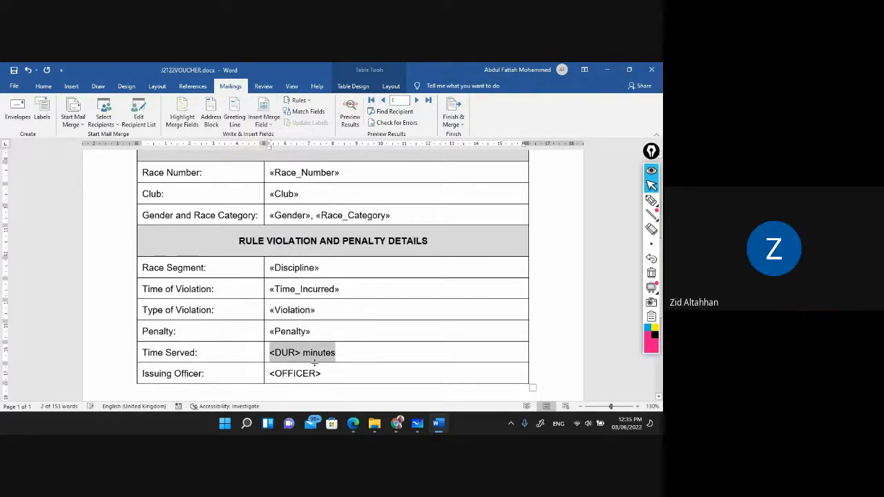
pyautogui.click(323, 355)
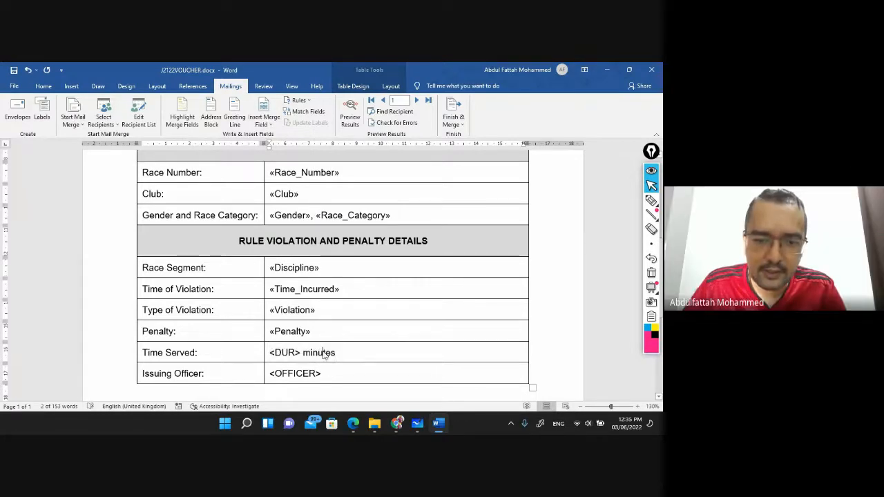
pyautogui.hotkey('shift', 'Right')
pyautogui.hotkey('shift', 'Right')
pyautogui.hotkey('shift', 'Right')
pyautogui.hotkey('shift', 'Right')
pyautogui.hotkey('shift', 'Right')
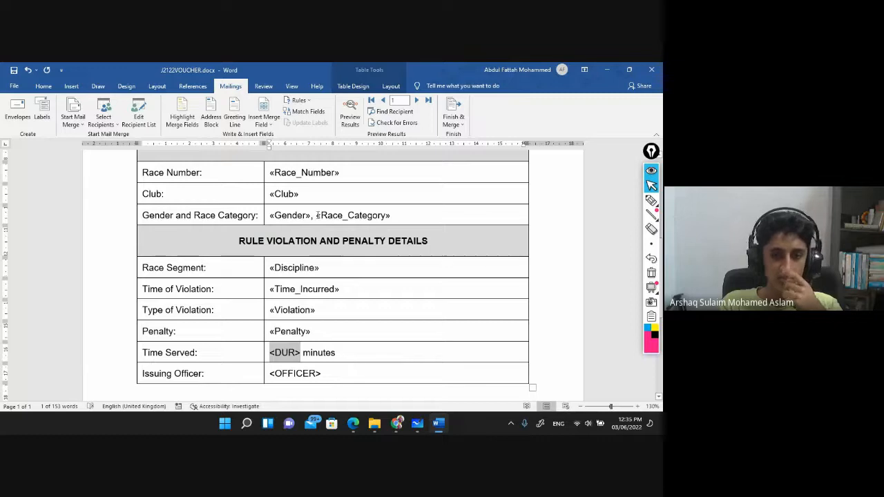
pyautogui.click(261, 126)
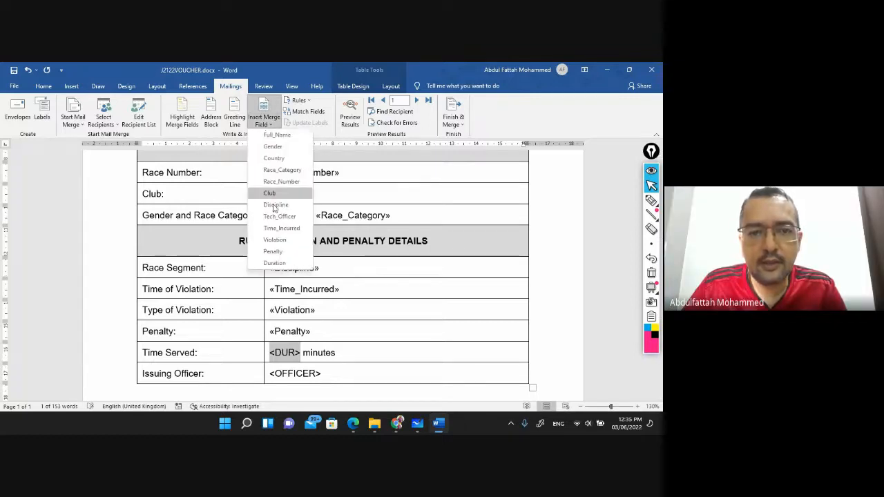
pyautogui.click(277, 266)
pyautogui.press('Tab')
pyautogui.press('Tab')
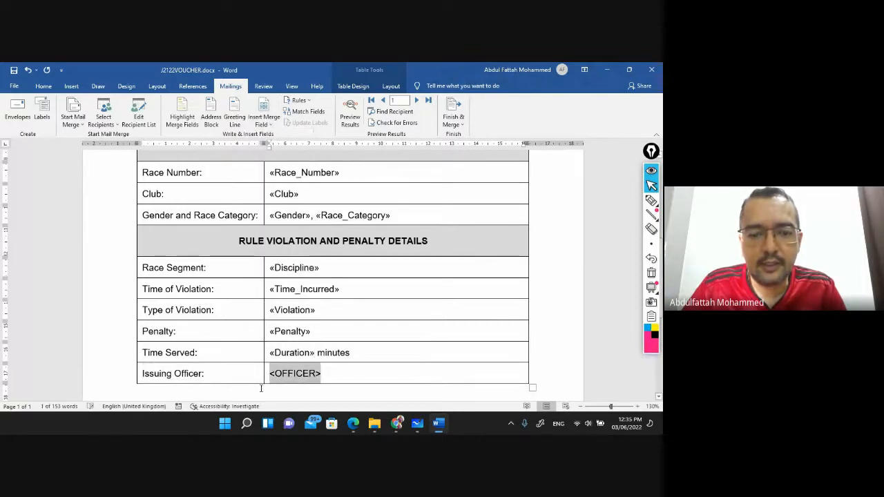
pyautogui.click(270, 126)
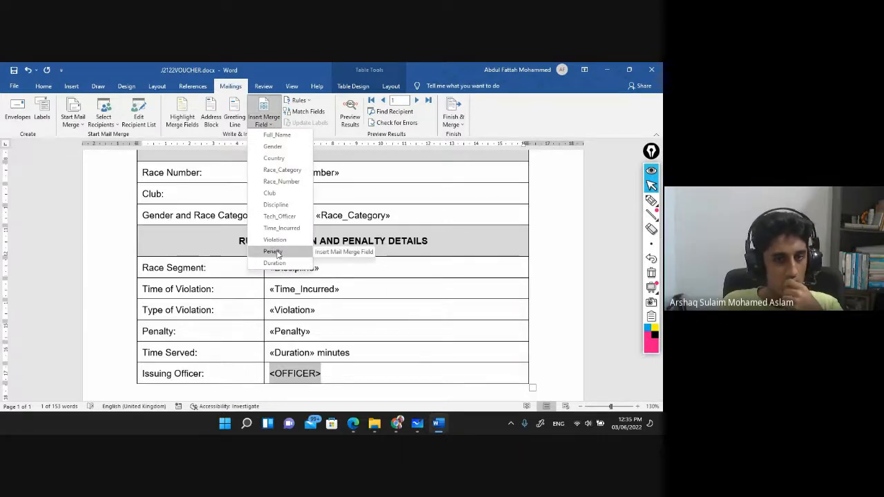
pyautogui.click(280, 216)
pyautogui.scroll(-5, 415, 280)
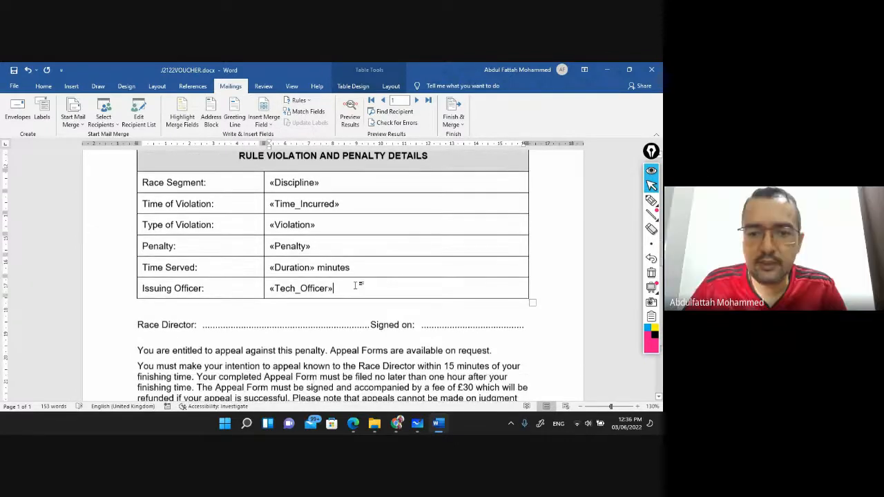
# Scroll through the voucher to check all merge fields, then switch to the exam PDF
pyautogui.scroll(3, 352, 290)
pyautogui.scroll(6, 348, 298)
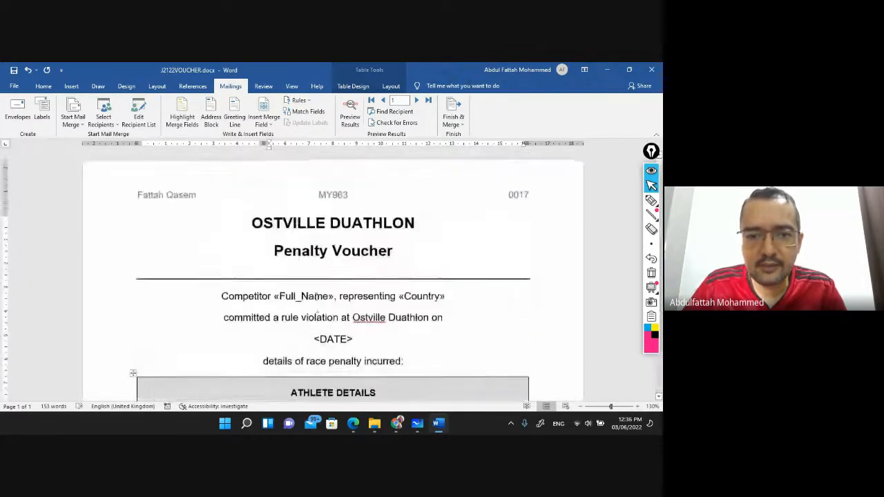
pyautogui.scroll(-2, 312, 296)
pyautogui.scroll(-5, 312, 295)
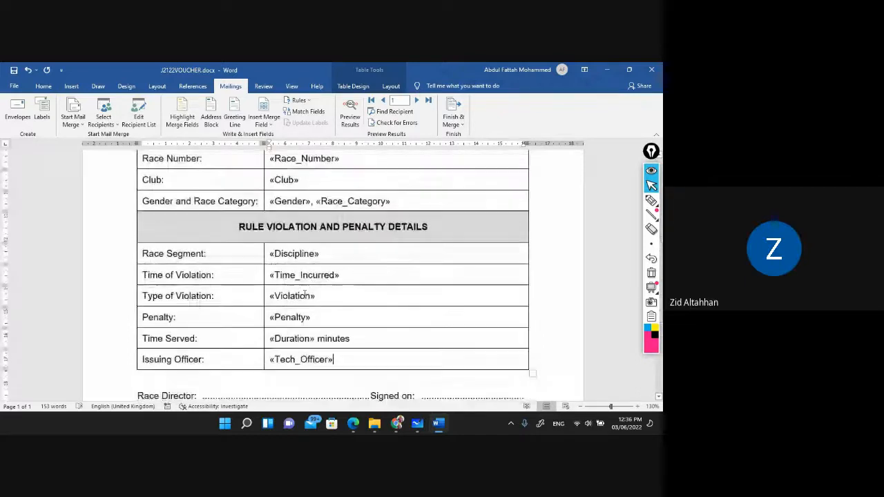
pyautogui.scroll(-3, 312, 279)
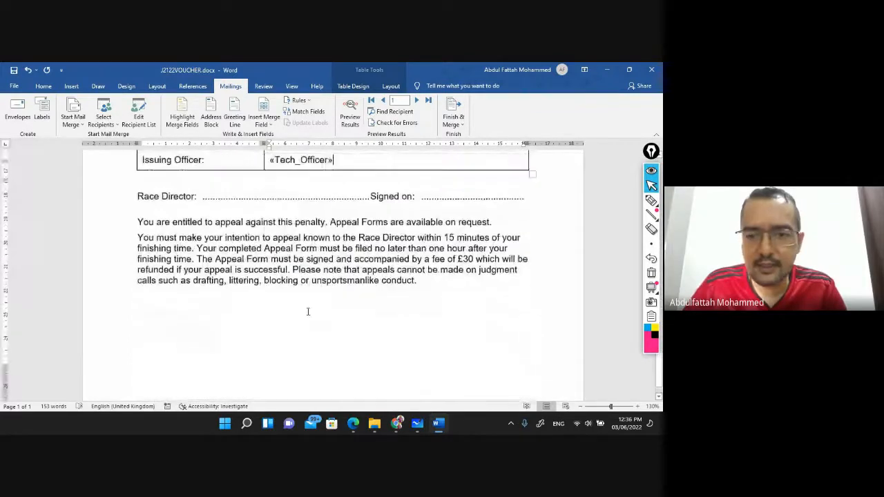
pyautogui.scroll(4, 308, 311)
pyautogui.scroll(6, 307, 310)
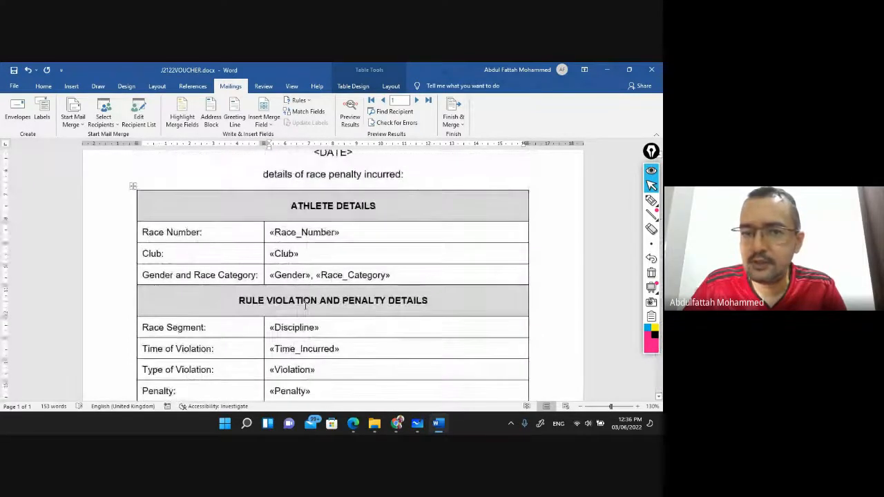
pyautogui.scroll(2, 304, 306)
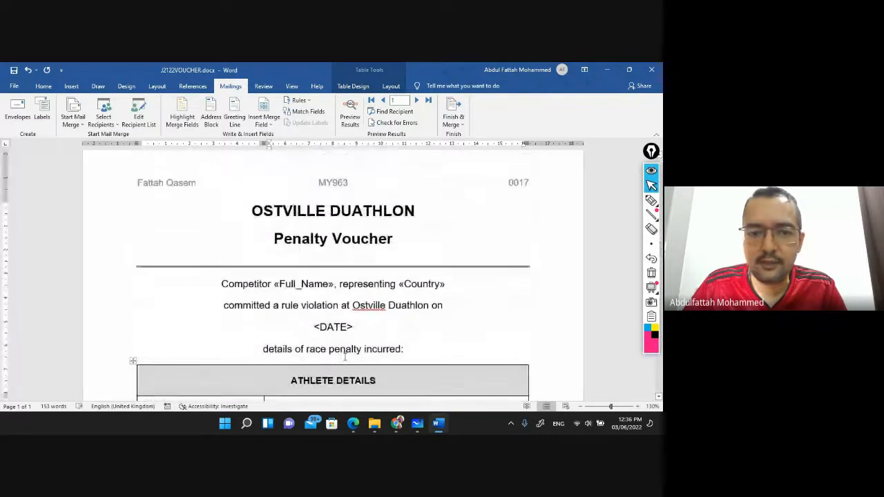
pyautogui.scroll(-2, 280, 312)
pyautogui.scroll(-1, 280, 312)
pyautogui.hotkey('alt', 'Tab')
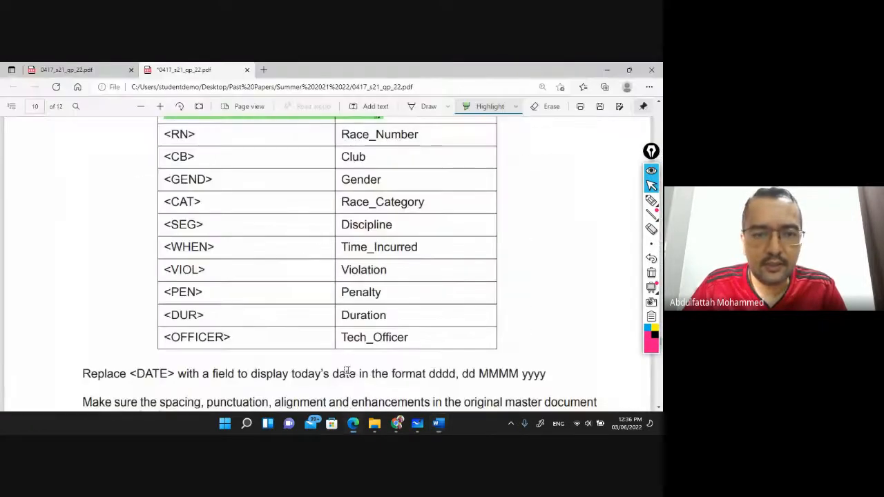
# Highlight the placeholder-to-field table and the Replace <DATE> instruction green
pyautogui.moveTo(165, 133); pyautogui.dragTo(412, 334)
pyautogui.scroll(-4, 322, 272)
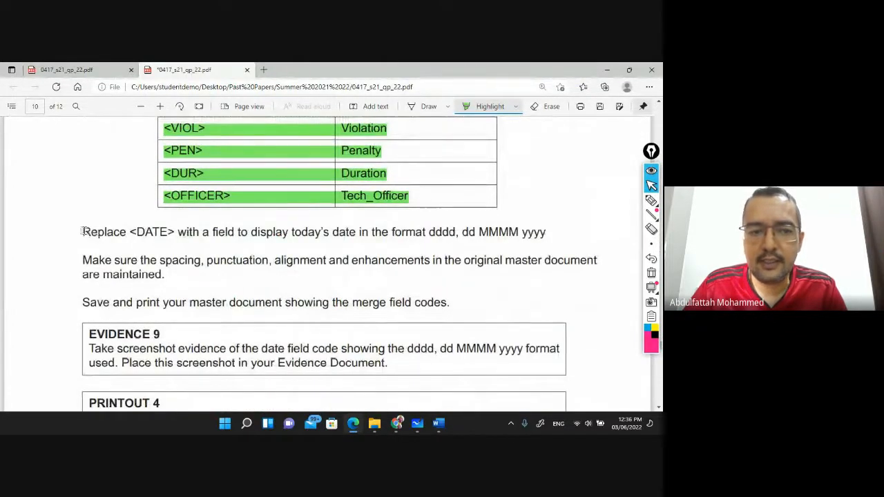
pyautogui.moveTo(83, 234); pyautogui.dragTo(427, 233)
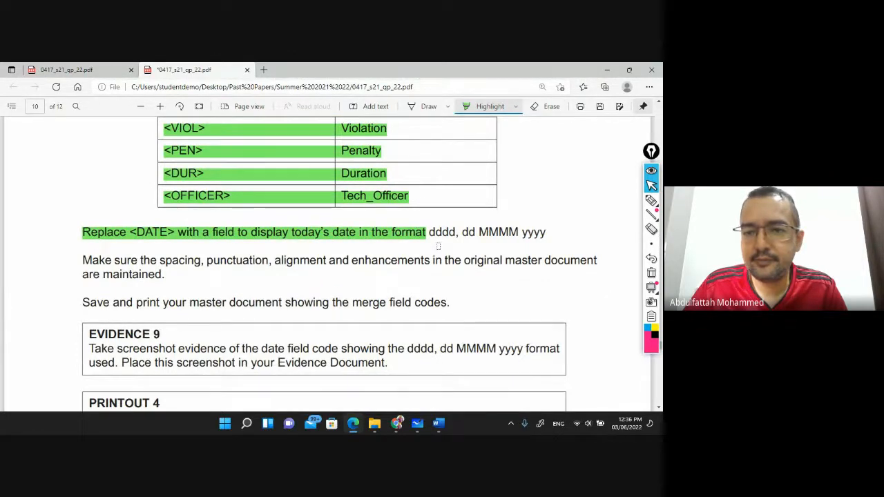
# Circle the dddd, dd MMMM yyyy date format in blue ink
pyautogui.moveTo(651, 200)
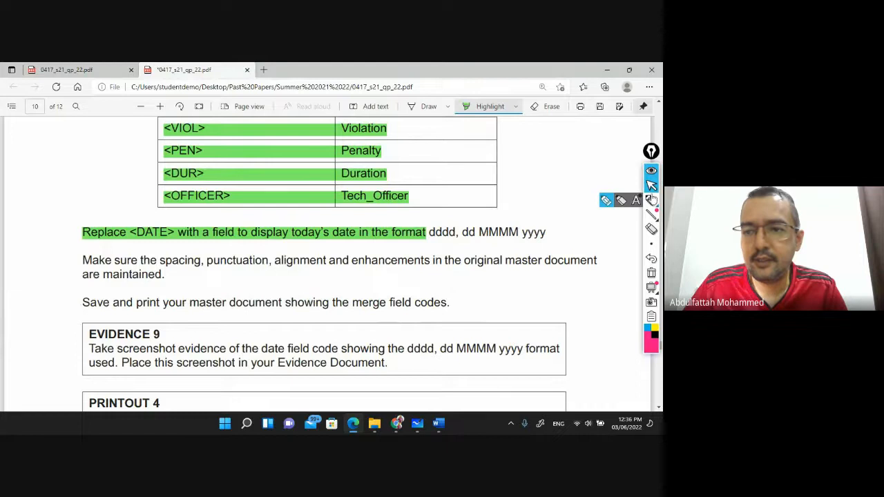
pyautogui.click(427, 106)
pyautogui.moveTo(432, 236)
pyautogui.mouseDown()
pyautogui.moveTo(490, 246)
pyautogui.moveTo(558, 211)
pyautogui.moveTo(474, 207)
pyautogui.moveTo(428, 226)
pyautogui.mouseUp()
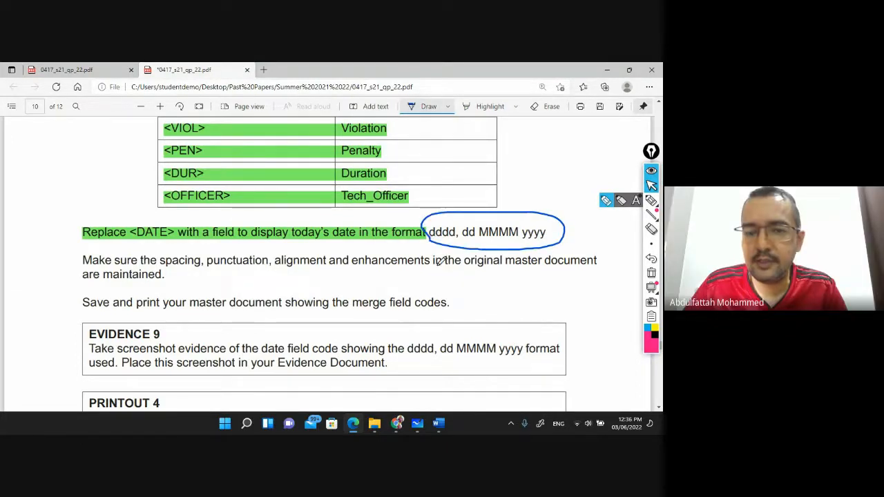
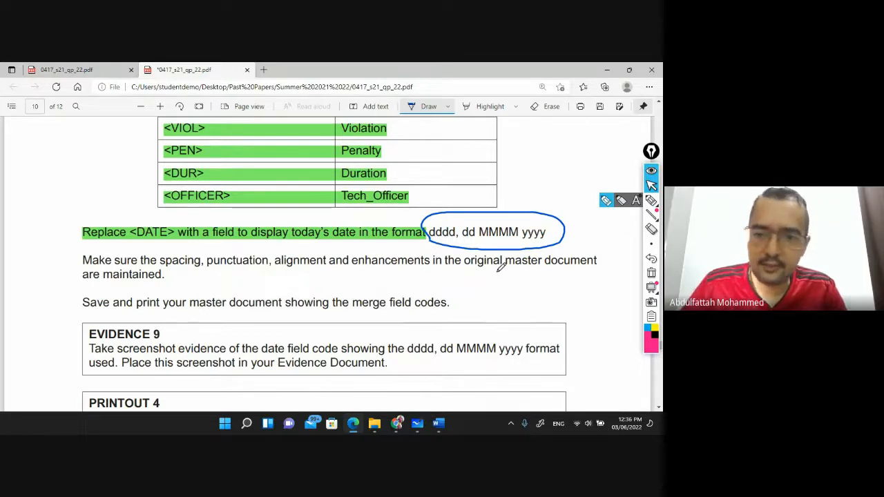
# Pick the PDF Highlight tool, then bring the J2122VOUCHER Word document to the front
pyautogui.click(484, 106)
pyautogui.hotkey('alt', 'Tab')
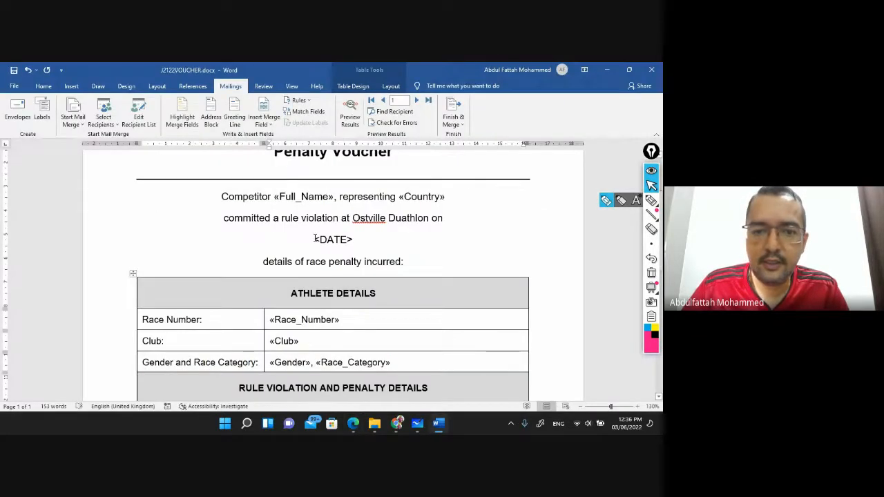
# Replace <DATE> with an auto-updating dddd, dd MMMM yyyy date field (Sunday, 06 March 2022)
pyautogui.click(314, 239)
pyautogui.hotkey('shift', 'Right')
pyautogui.hotkey('shift', 'Right')
pyautogui.hotkey('shift', 'Right')
pyautogui.hotkey('shift', 'Right')
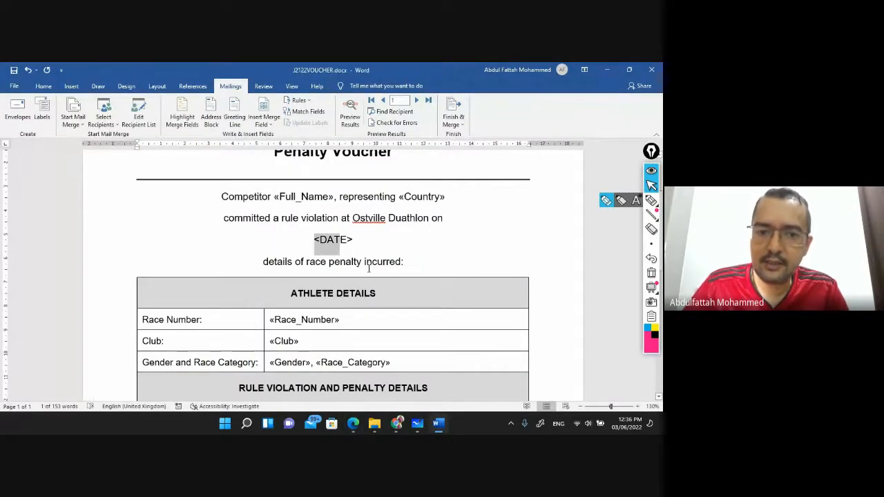
pyautogui.hotkey('shift', 'Right')
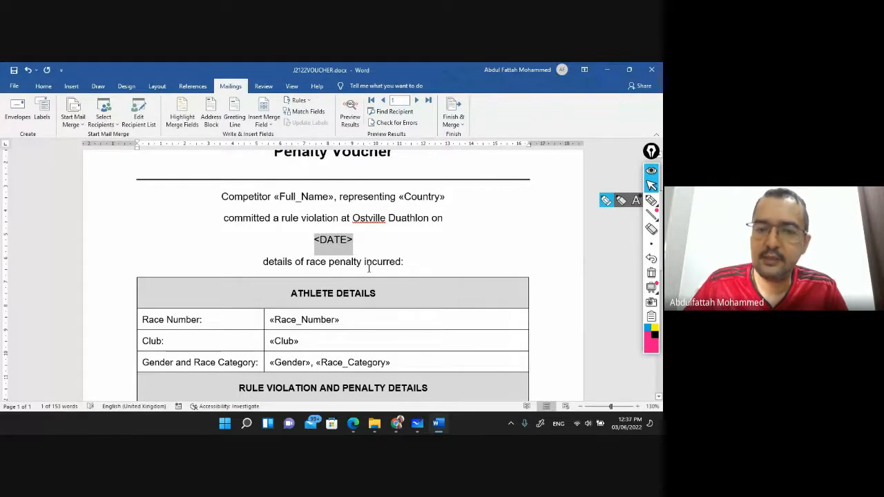
pyautogui.hotkey('shift', 'Right')
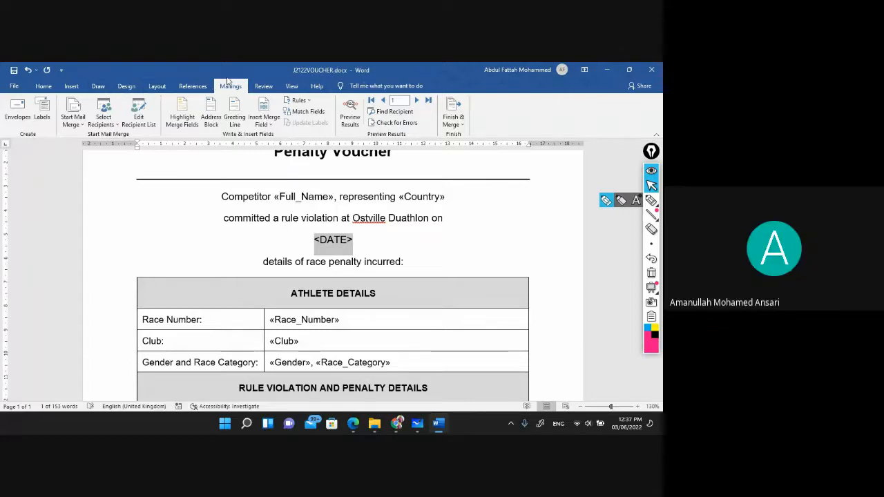
pyautogui.click(72, 87)
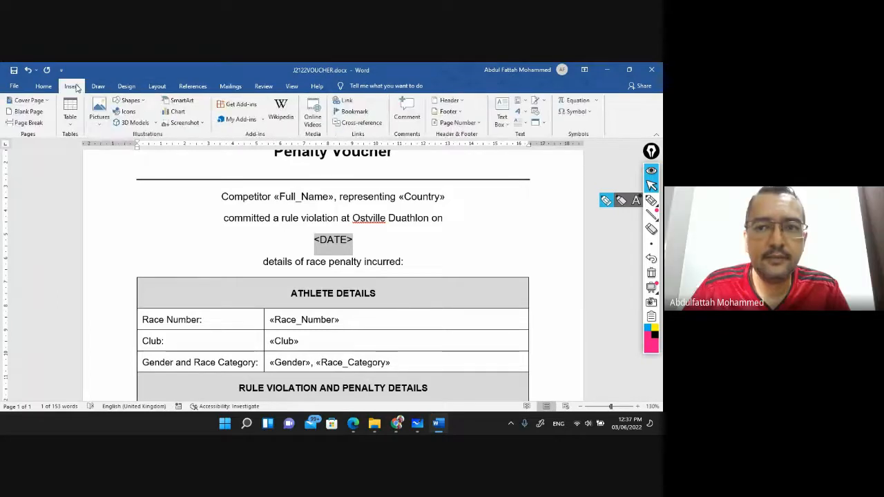
pyautogui.click(536, 115)
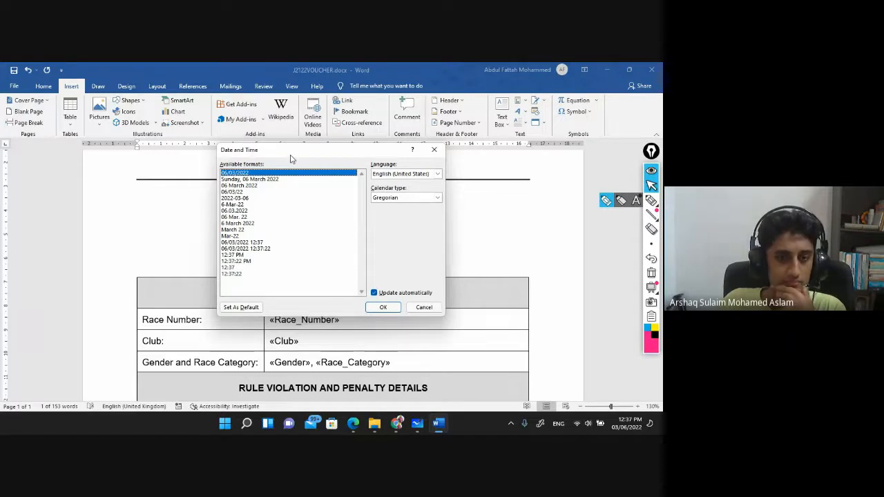
pyautogui.click(283, 179)
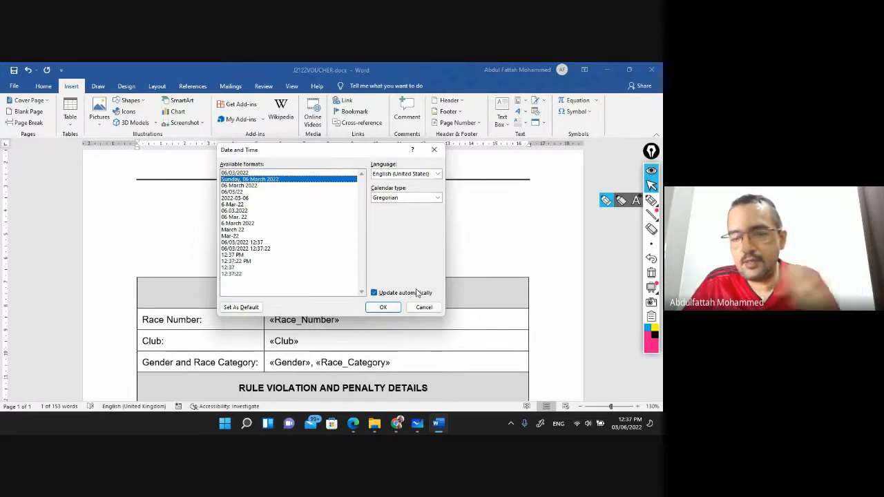
pyautogui.click(381, 308)
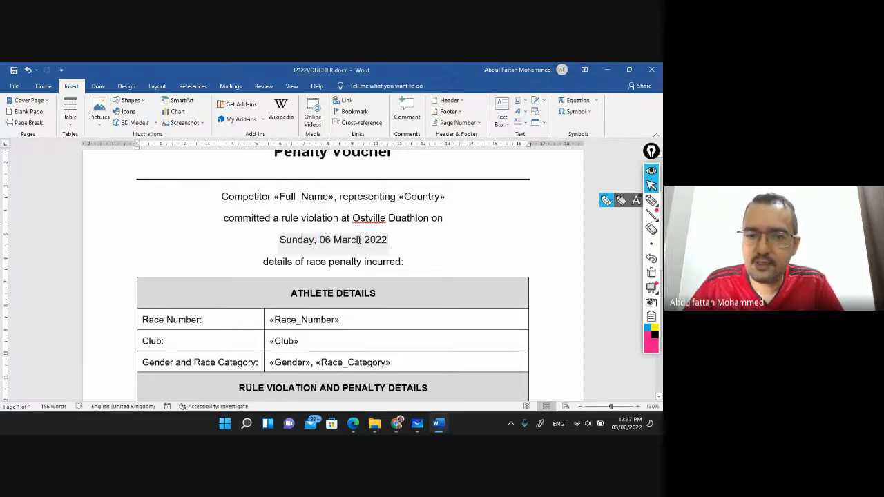
pyautogui.hotkey('alt', 'Tab')
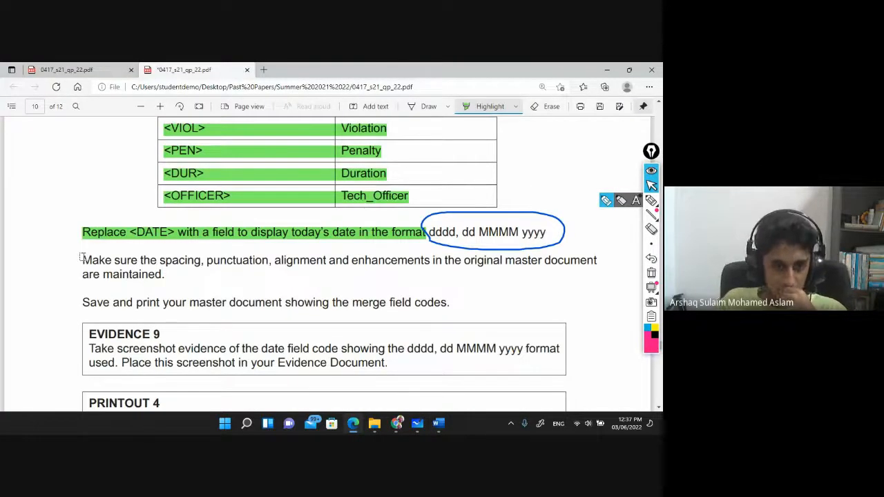
# Highlight the spacing instruction and the save-and-print instruction green
pyautogui.moveTo(82, 260); pyautogui.dragTo(597, 260)
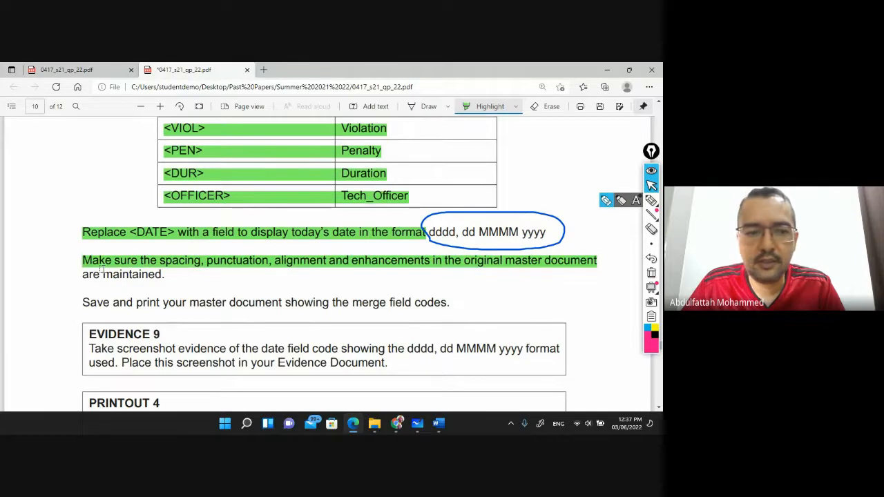
pyautogui.moveTo(82, 273); pyautogui.dragTo(169, 275)
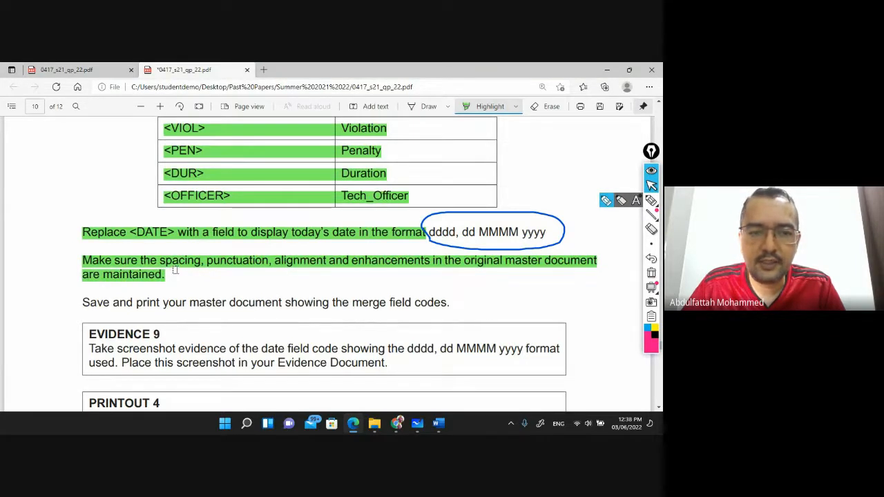
pyautogui.scroll(-1, 195, 243)
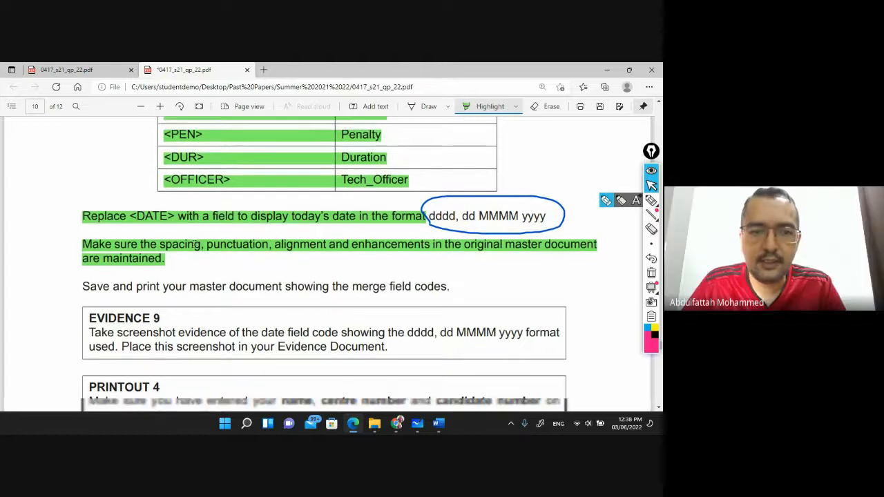
pyautogui.scroll(-2, 195, 243)
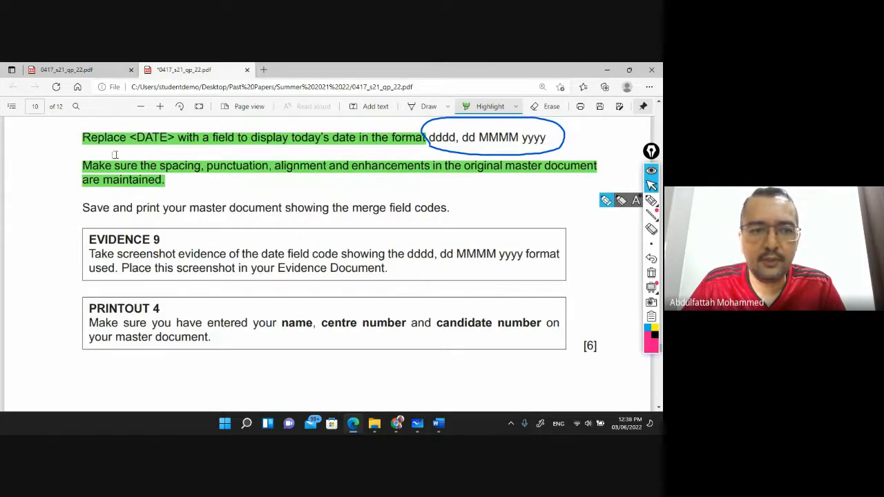
pyautogui.moveTo(80, 207); pyautogui.dragTo(454, 205)
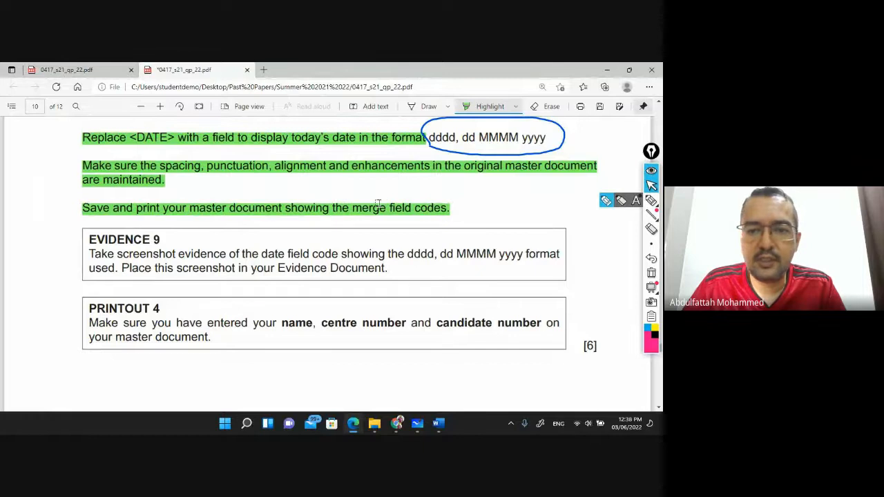
# Circle 'merge field codes' with the Draw pen, then return to the Word voucher
pyautogui.click(426, 106)
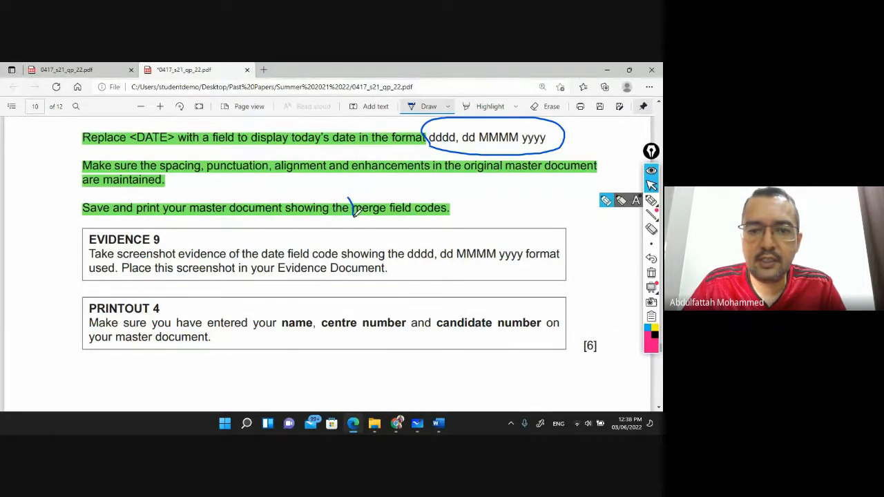
pyautogui.moveTo(354, 212)
pyautogui.mouseDown()
pyautogui.moveTo(418, 215)
pyautogui.moveTo(460, 201)
pyautogui.moveTo(350, 201)
pyautogui.mouseUp()
pyautogui.hotkey('alt', 'Tab')
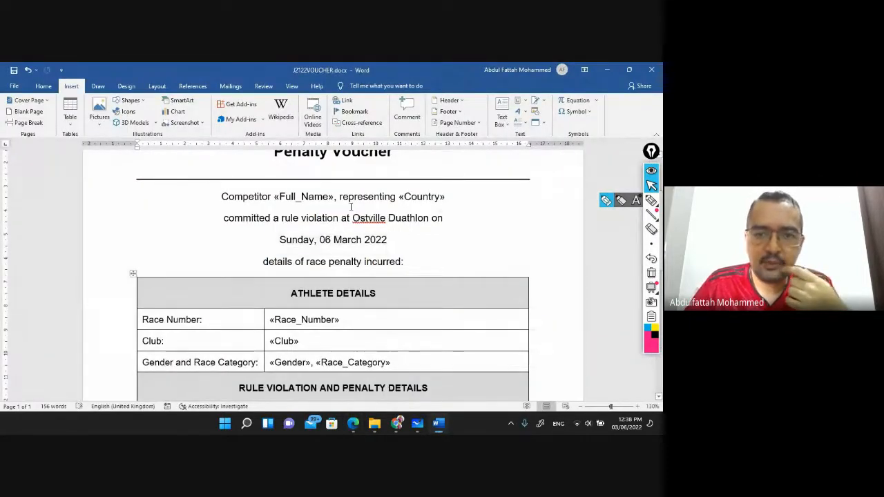
# Toggle the Full_Name, Country and DATE fields to show their field codes
pyautogui.click(310, 197)
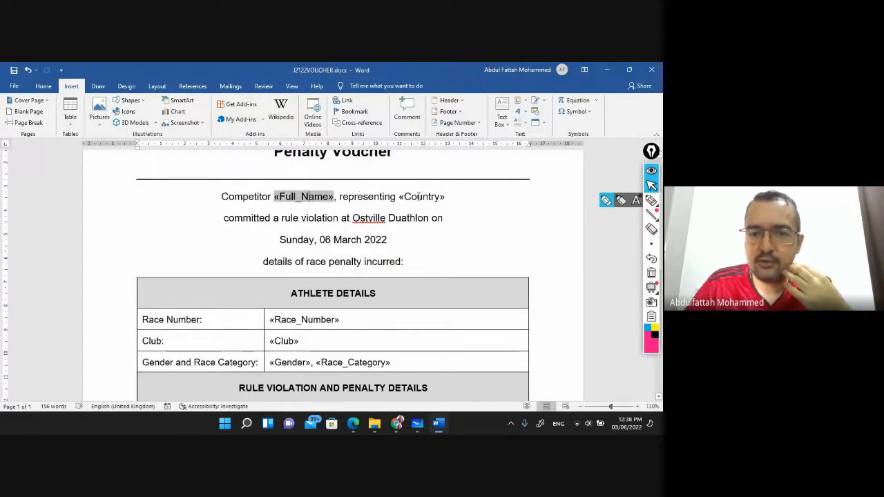
pyautogui.click(419, 196)
pyautogui.click(292, 317)
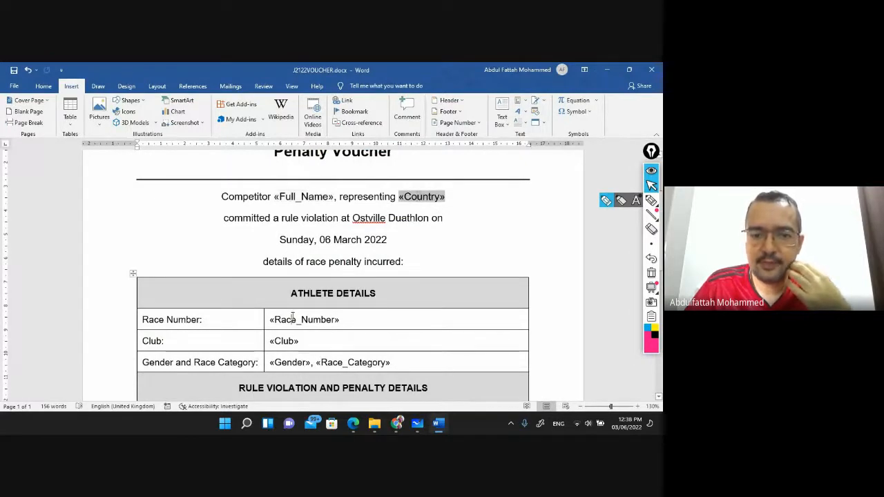
pyautogui.rightClick(308, 196)
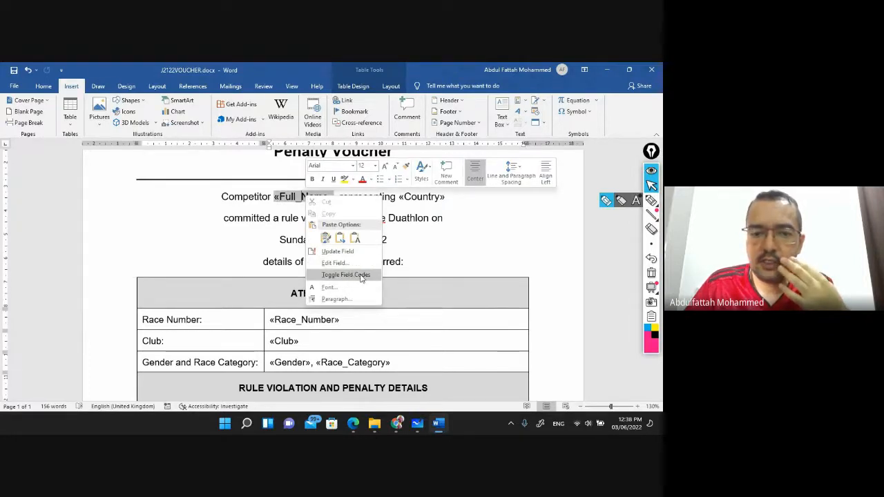
pyautogui.click(346, 274)
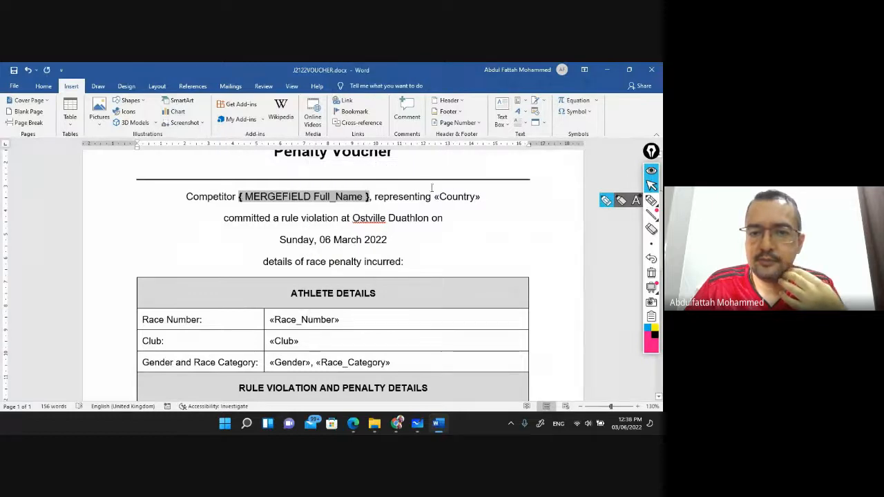
pyautogui.rightClick(458, 197)
pyautogui.click(492, 276)
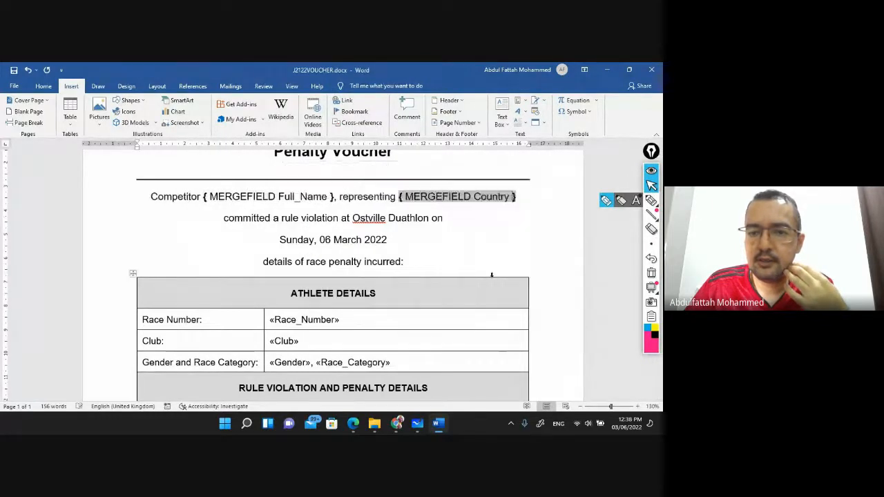
pyautogui.click(358, 241)
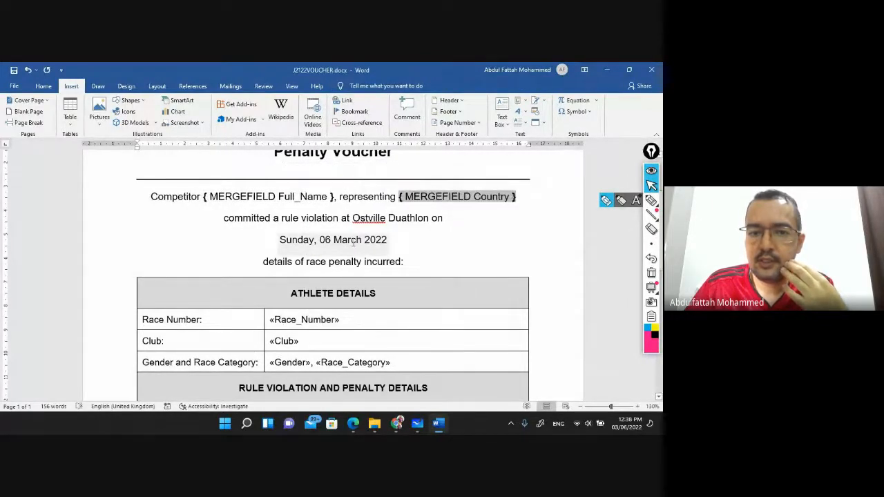
pyautogui.rightClick(346, 240)
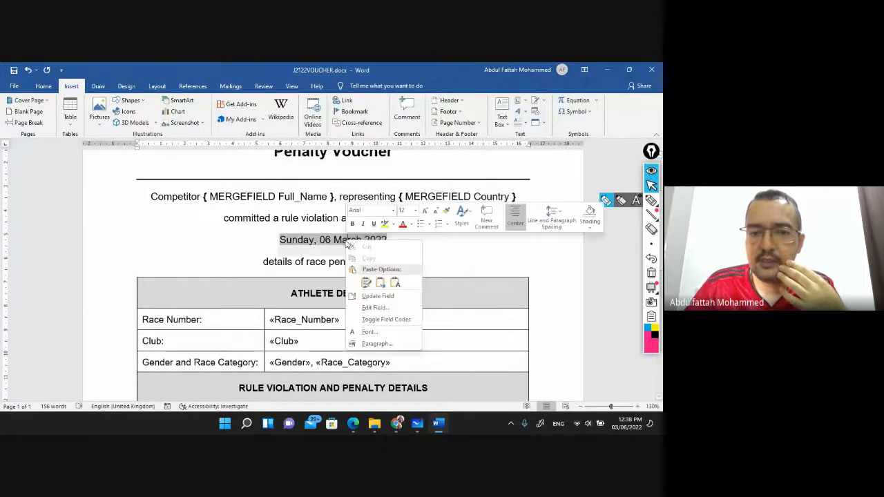
pyautogui.click(398, 318)
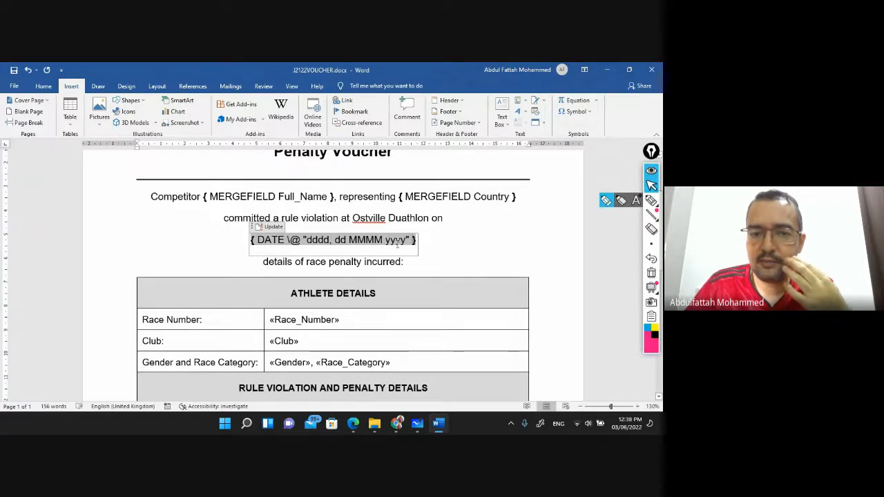
# Toggle field codes for Race_Number, Club, Gender, Race_Category and Discipline
pyautogui.scroll(-1, 354, 233)
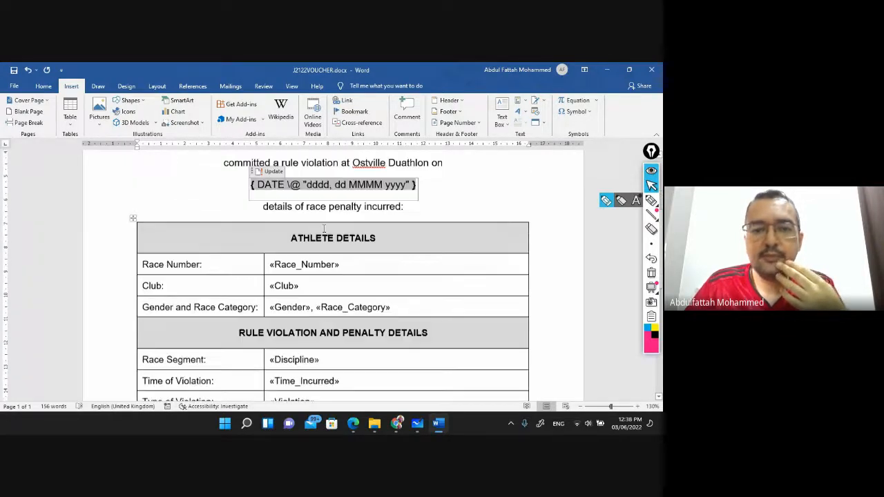
pyautogui.rightClick(295, 261)
pyautogui.click(337, 339)
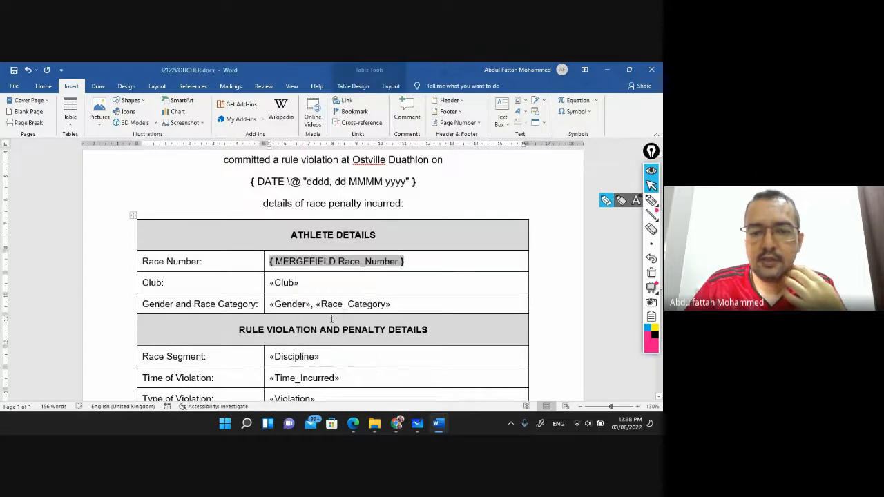
pyautogui.rightClick(293, 284)
pyautogui.click(325, 364)
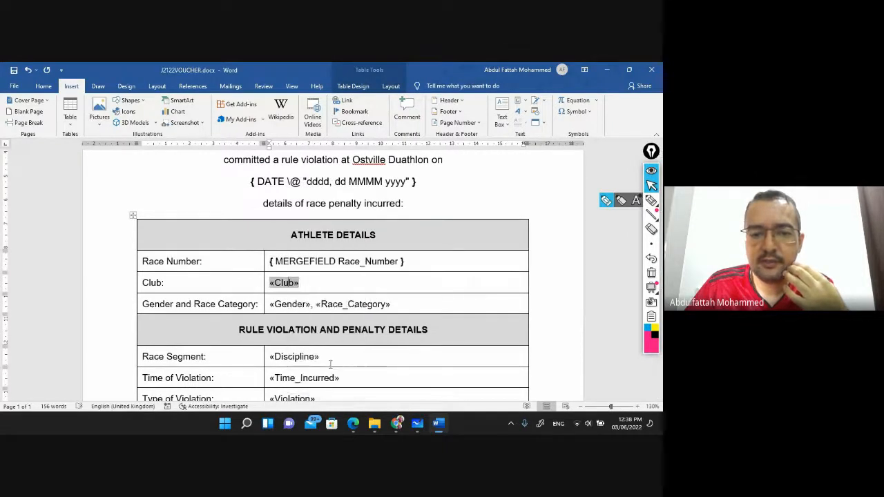
pyautogui.scroll(-1, 303, 268)
pyautogui.rightClick(291, 245)
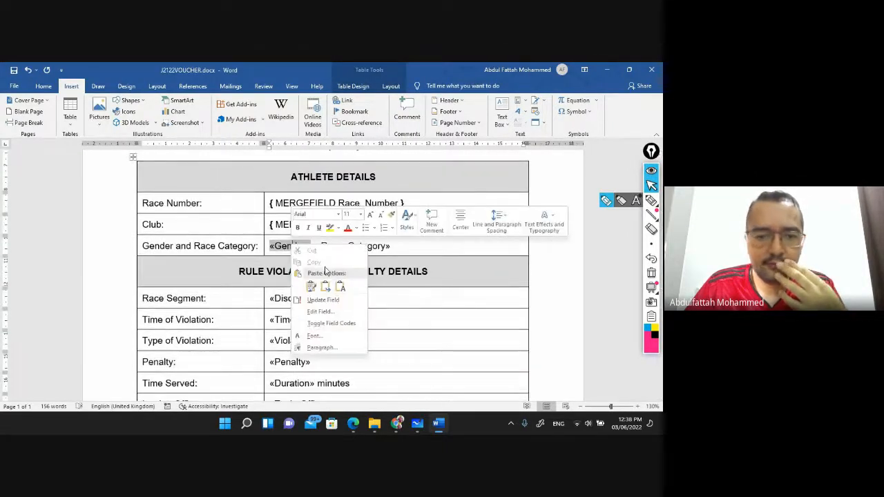
pyautogui.click(340, 325)
pyautogui.rightClick(408, 245)
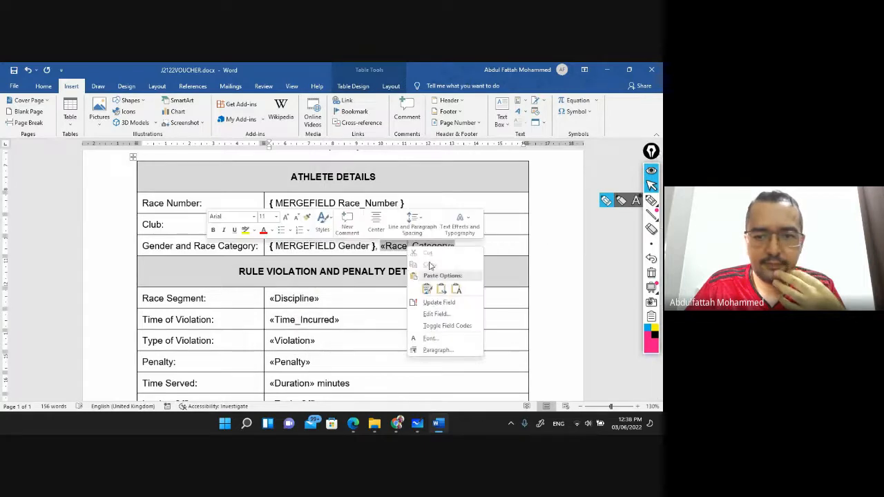
pyautogui.click(421, 325)
pyautogui.rightClick(282, 297)
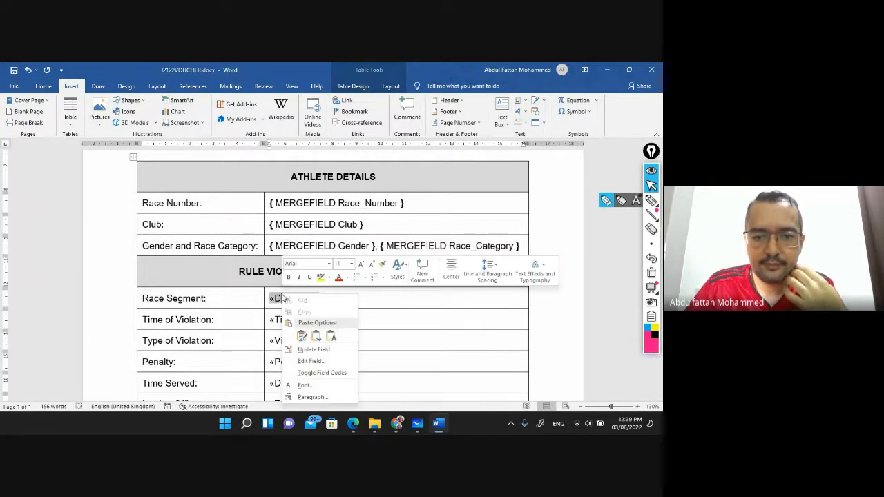
pyautogui.click(317, 374)
# Toggle field codes for the penalty table's Time_Incurred, Violation, Penalty, Duration and Tech_Officer fields
pyautogui.scroll(-1, 288, 270)
pyautogui.scroll(-1, 288, 270)
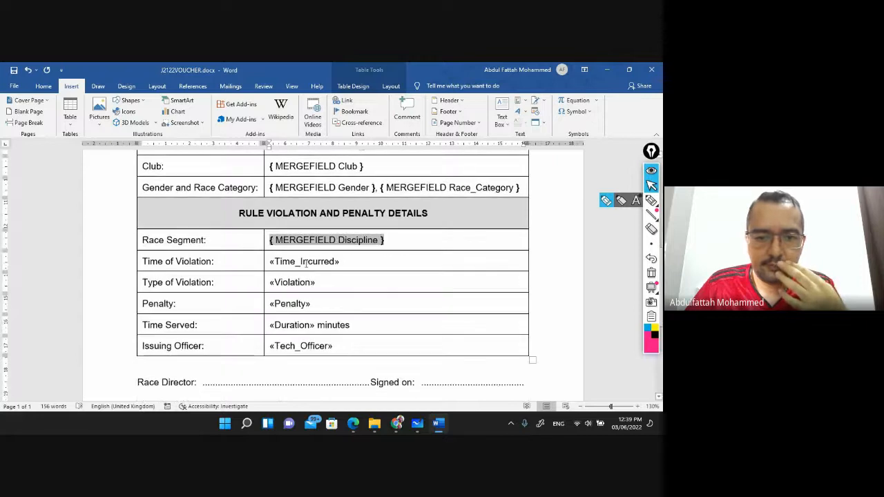
pyautogui.rightClick(307, 263)
pyautogui.click(364, 340)
pyautogui.rightClick(303, 283)
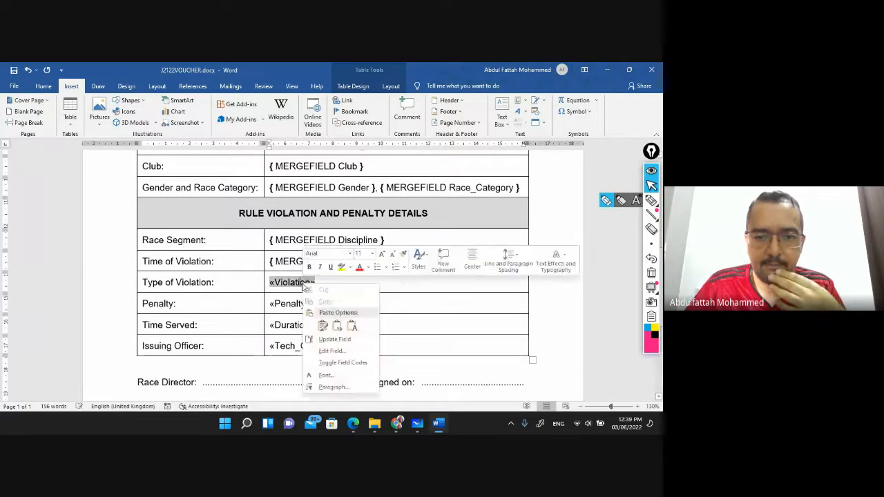
pyautogui.click(355, 361)
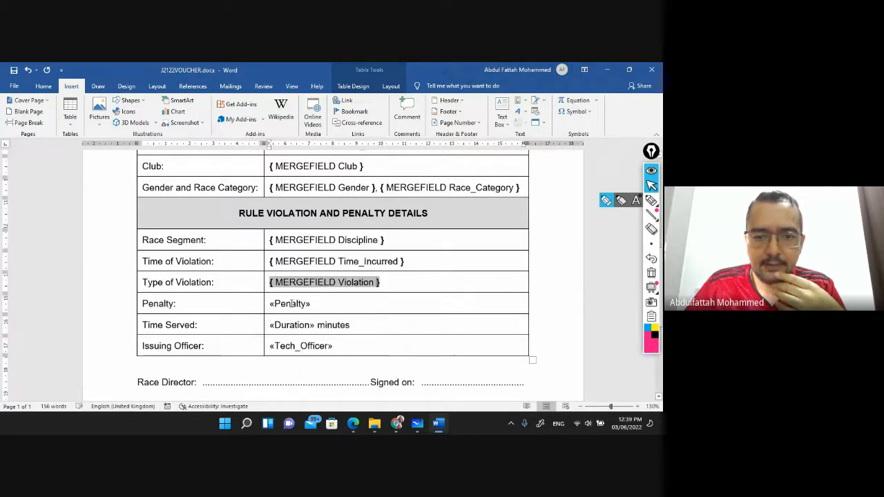
pyautogui.rightClick(292, 304)
pyautogui.click(326, 270)
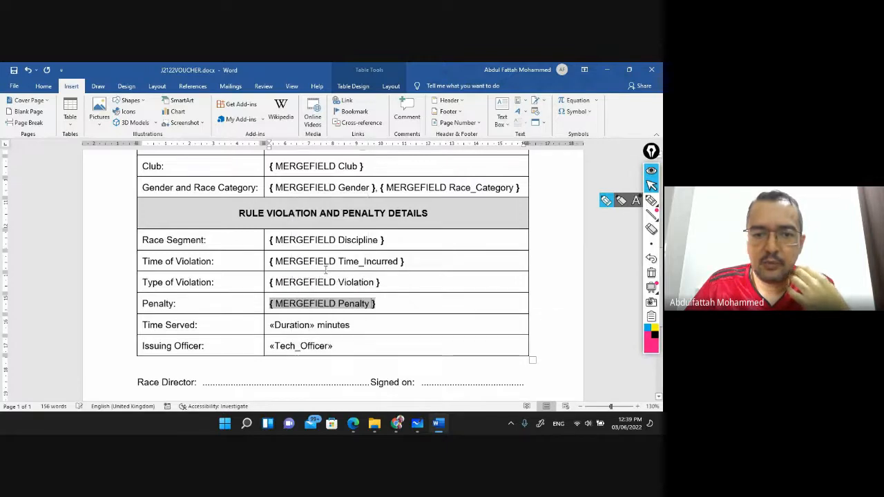
pyautogui.rightClick(300, 325)
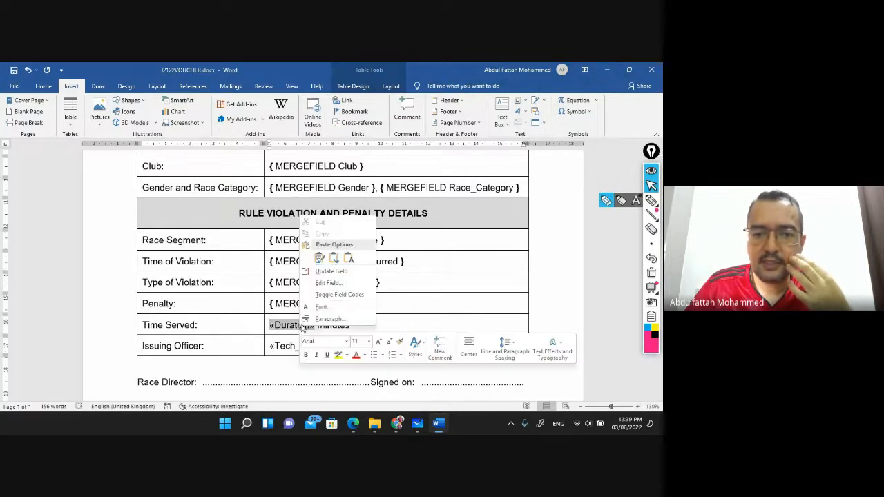
pyautogui.click(345, 295)
pyautogui.rightClick(308, 346)
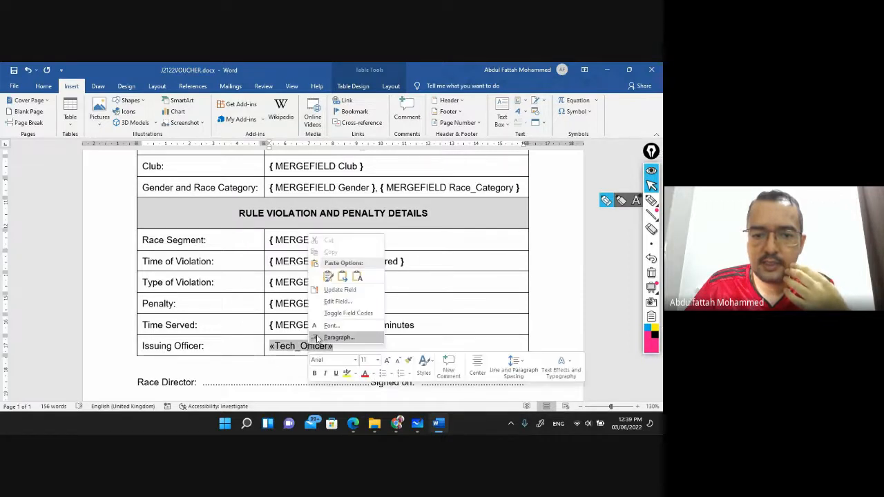
pyautogui.click(341, 313)
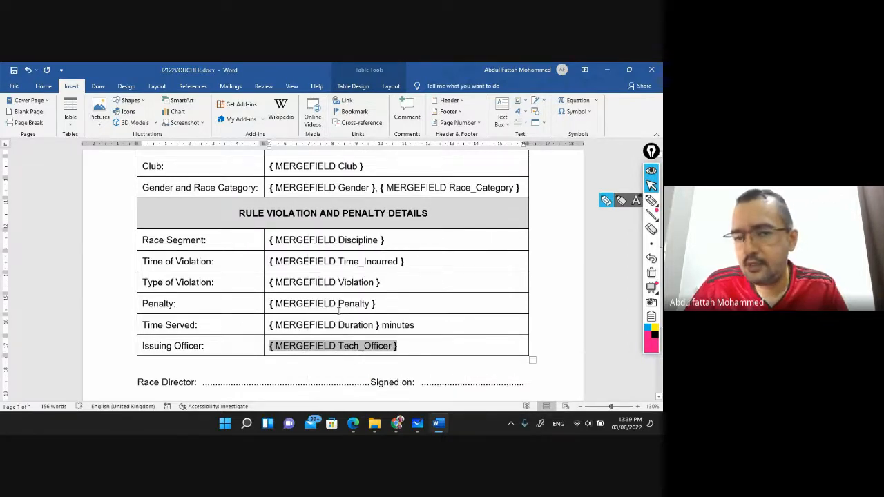
# Scroll through the voucher to check all fields now show MERGEFIELD codes
pyautogui.scroll(-4, 308, 298)
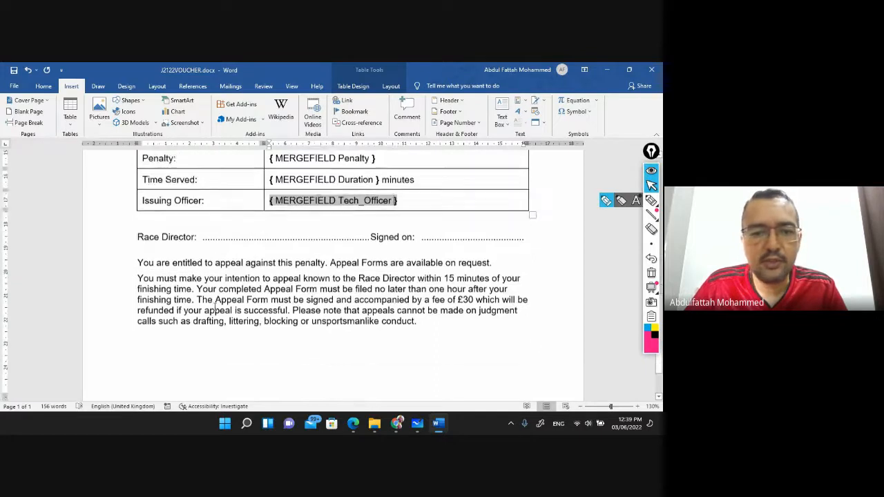
pyautogui.scroll(10, 283, 271)
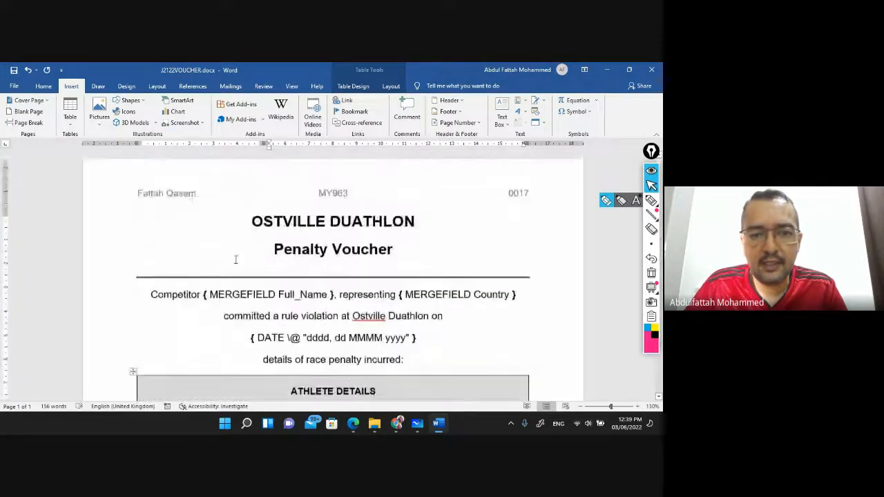
pyautogui.scroll(-10, 257, 259)
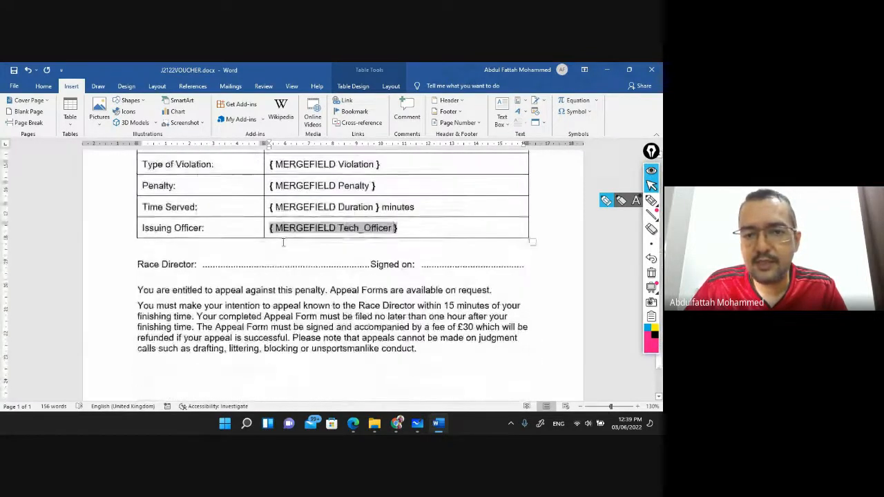
pyautogui.scroll(-2, 266, 261)
pyautogui.scroll(5, 263, 261)
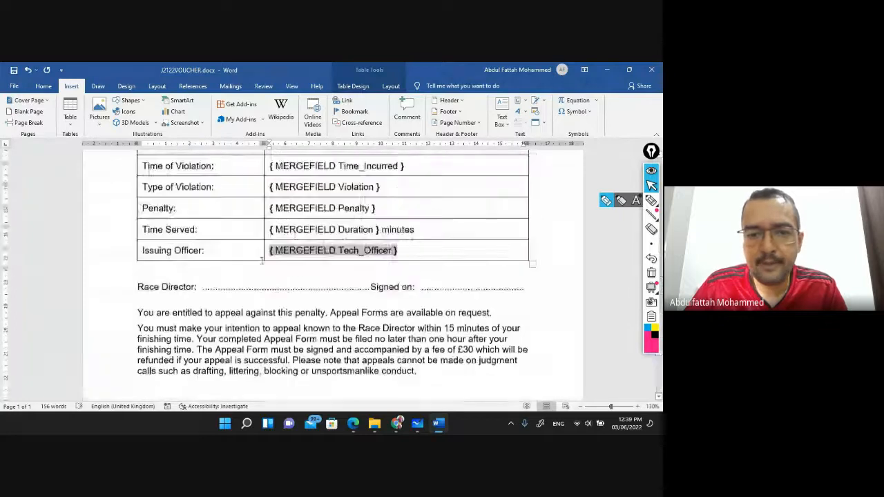
pyautogui.scroll(1, 261, 259)
# Bring up File Explorer on the 06_0417_22_Confidential Source Files June 2021 folder
pyautogui.hotkey('alt', 'Tab')
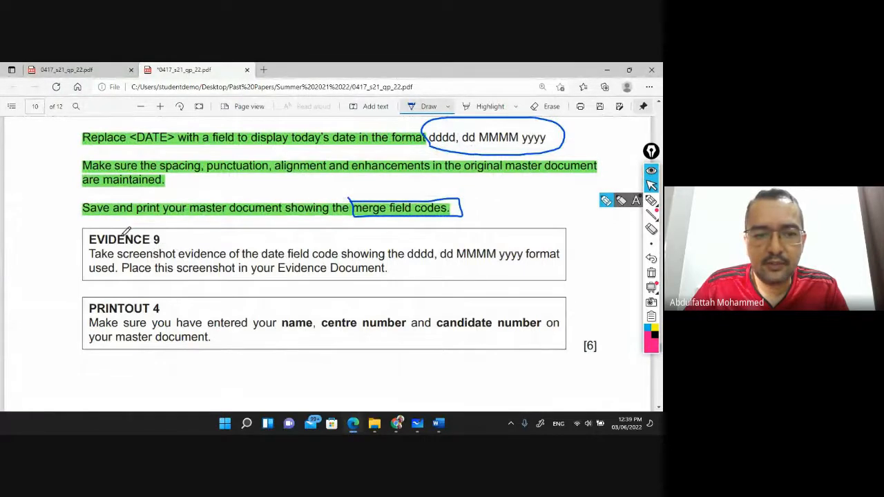
pyautogui.click(375, 424)
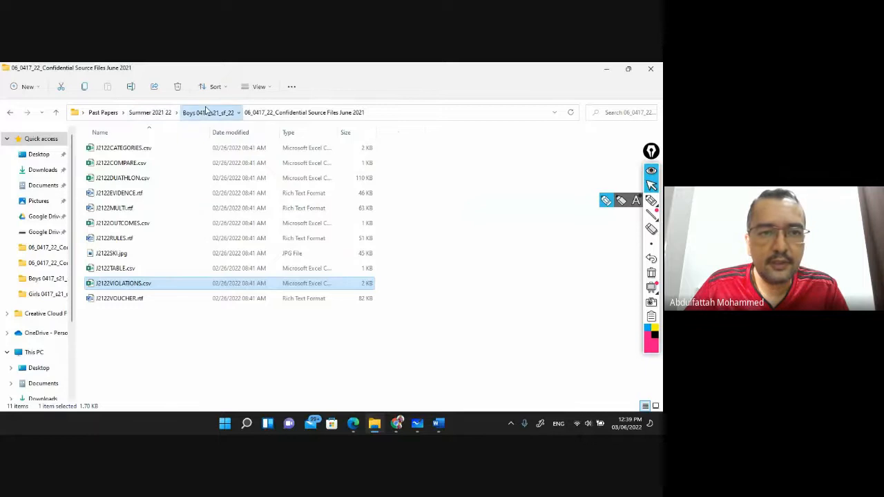
# Open J2122EVIDENCE0017.docx and place the cursor under Step 26 – EVIDENCE 9
pyautogui.click(207, 112)
pyautogui.click(160, 239)
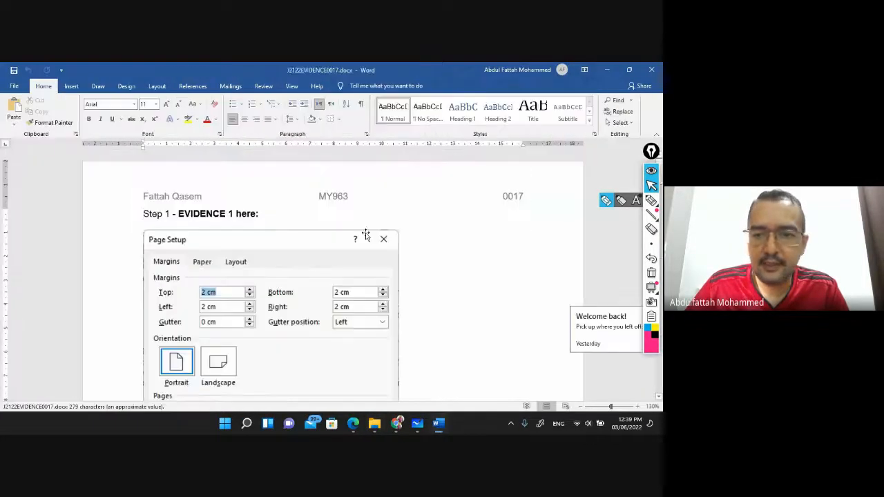
pyautogui.scroll(-10, 338, 236)
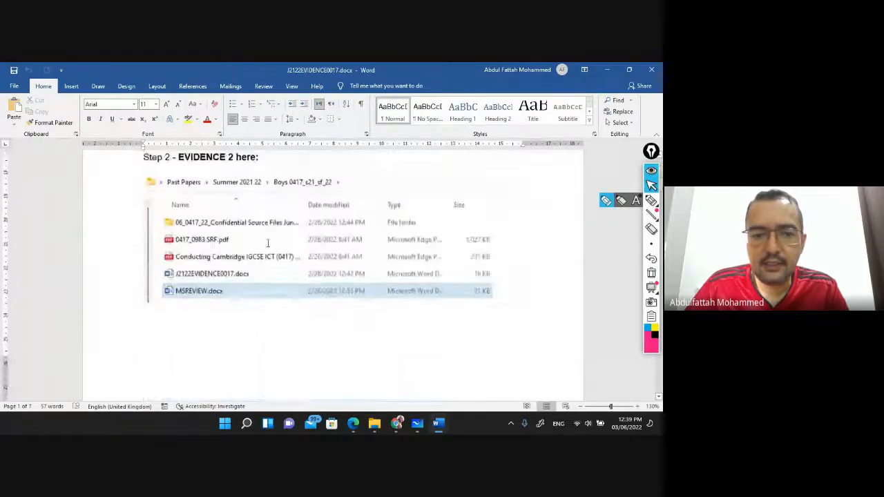
pyautogui.scroll(-15, 260, 246)
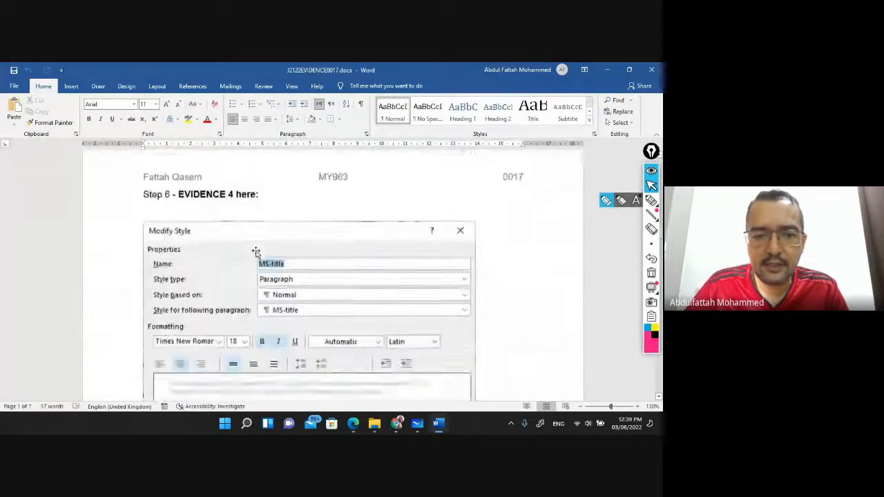
pyautogui.scroll(-20, 245, 256)
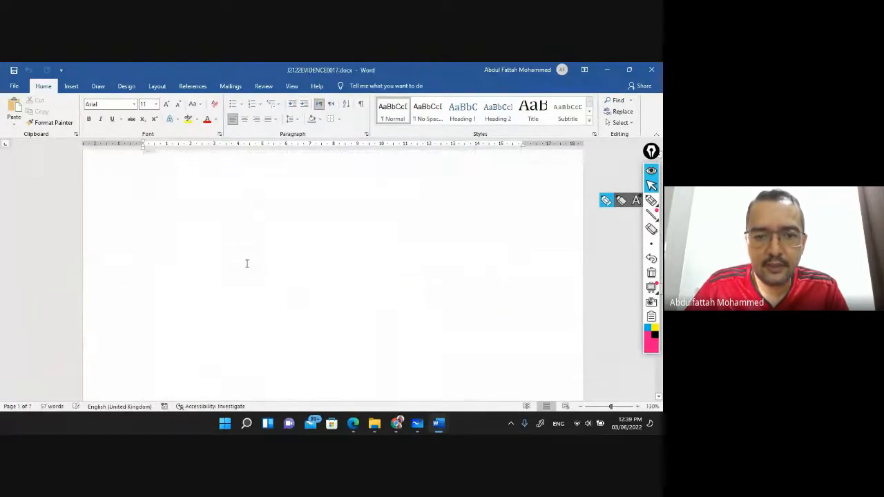
pyautogui.scroll(-15, 246, 267)
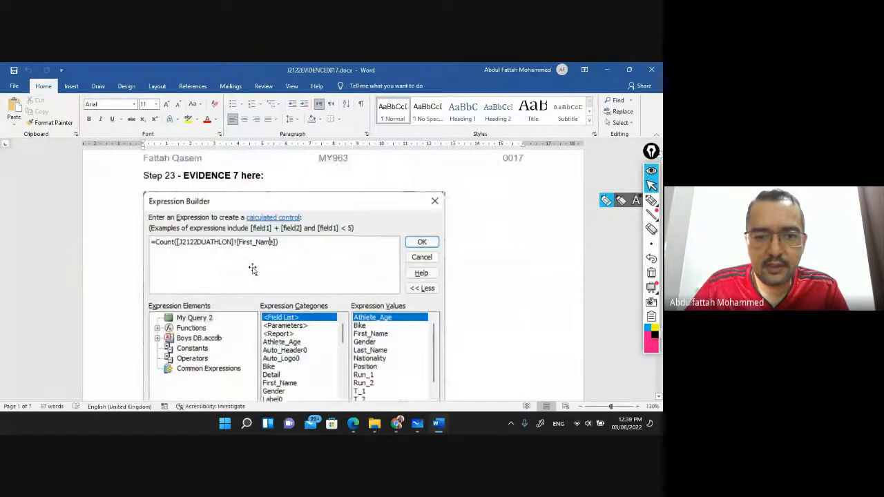
pyautogui.scroll(-15, 253, 269)
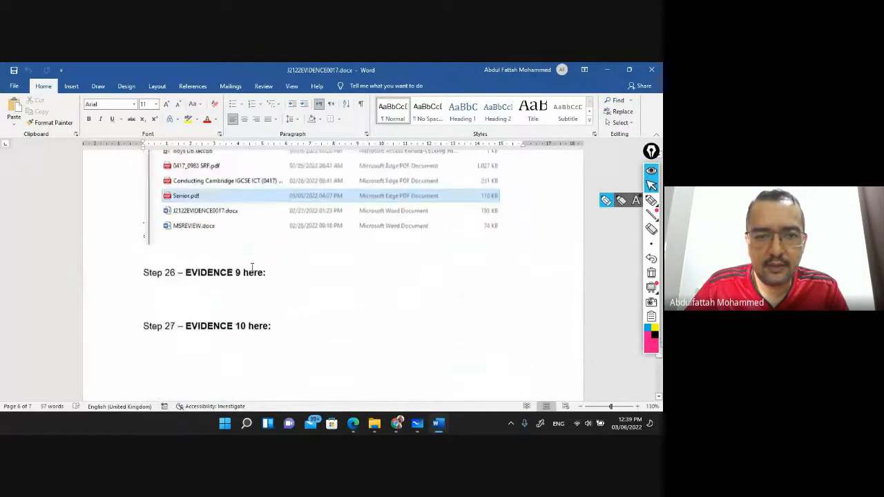
pyautogui.click(192, 291)
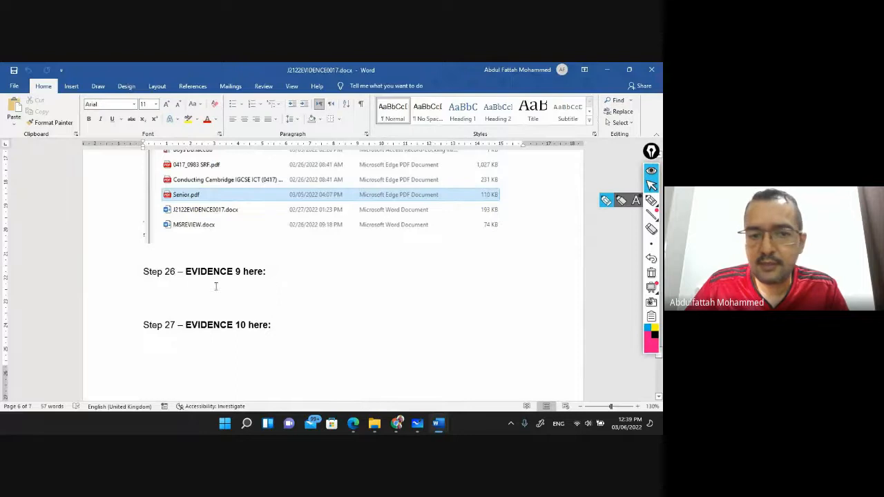
# Show the voucher's merge fields by name again with Alt+F9, then return to the question paper
pyautogui.hotkey('alt', 'Tab')
pyautogui.hotkey('alt', 'F9')
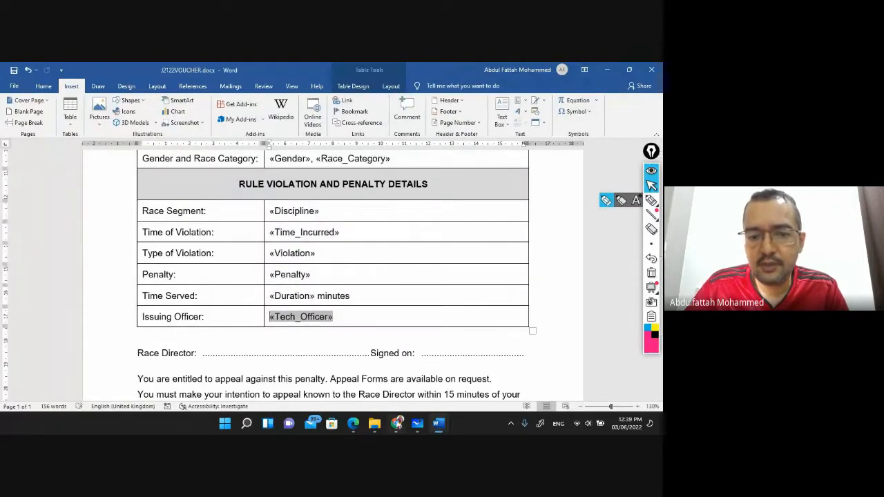
pyautogui.click(353, 423)
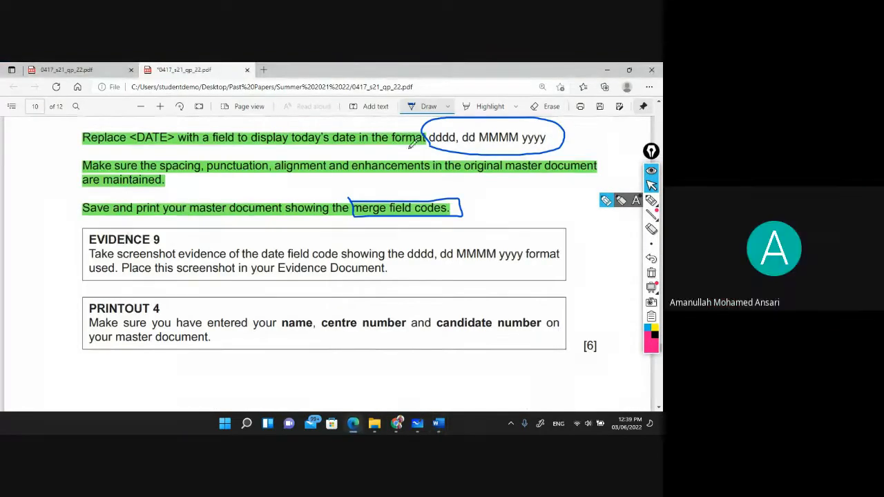
# Highlight both lines of the EVIDENCE 9 screenshot instruction green
pyautogui.click(486, 107)
pyautogui.moveTo(89, 253); pyautogui.dragTo(560, 254)
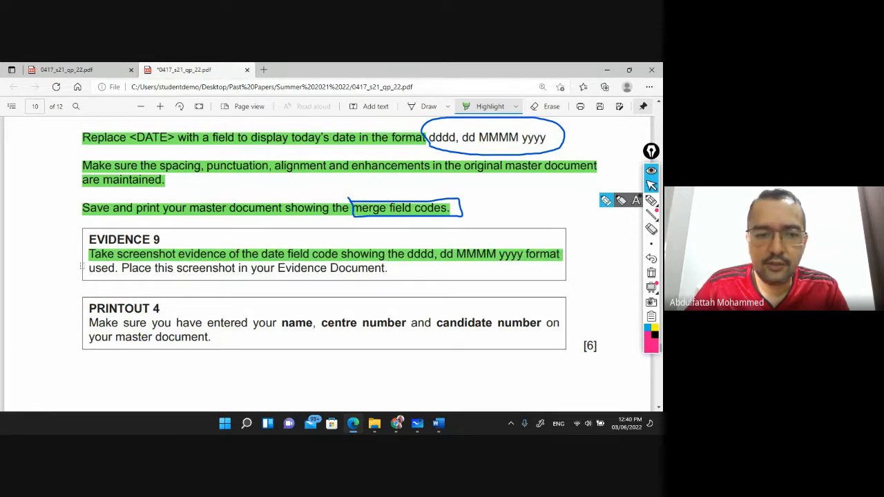
pyautogui.moveTo(91, 268); pyautogui.dragTo(388, 271)
pyautogui.click(437, 423)
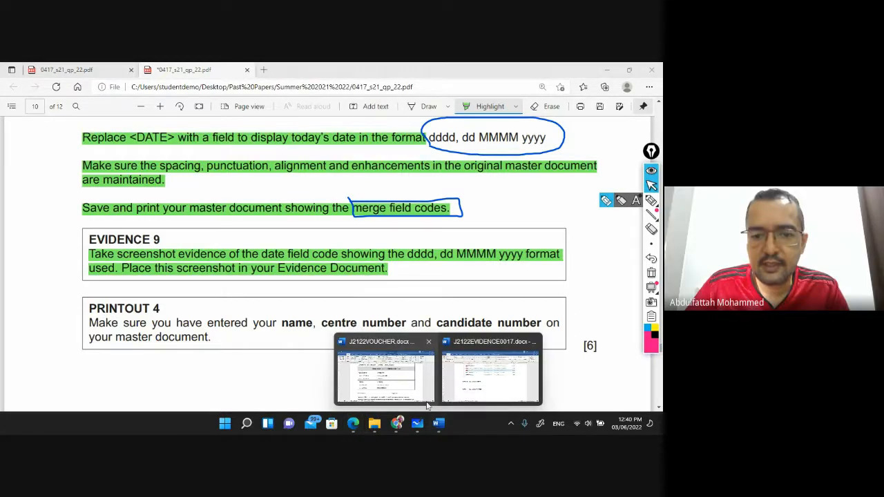
# In J2122VOUCHER, toggle the DATE field to its result and back to its field code
pyautogui.click(406, 391)
pyautogui.scroll(5, 333, 325)
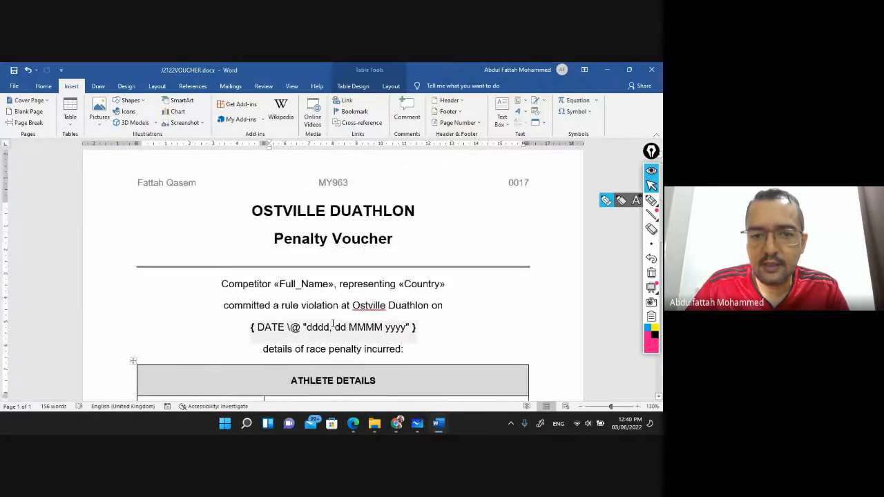
pyautogui.rightClick(333, 323)
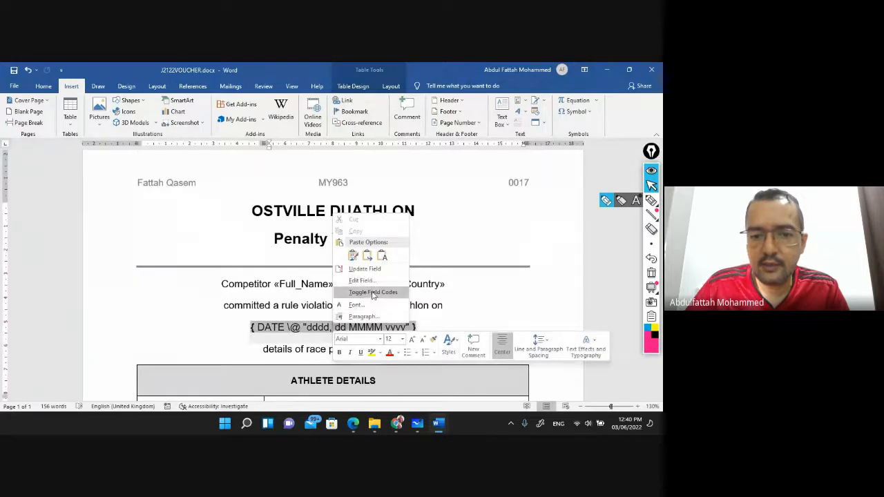
pyautogui.click(373, 292)
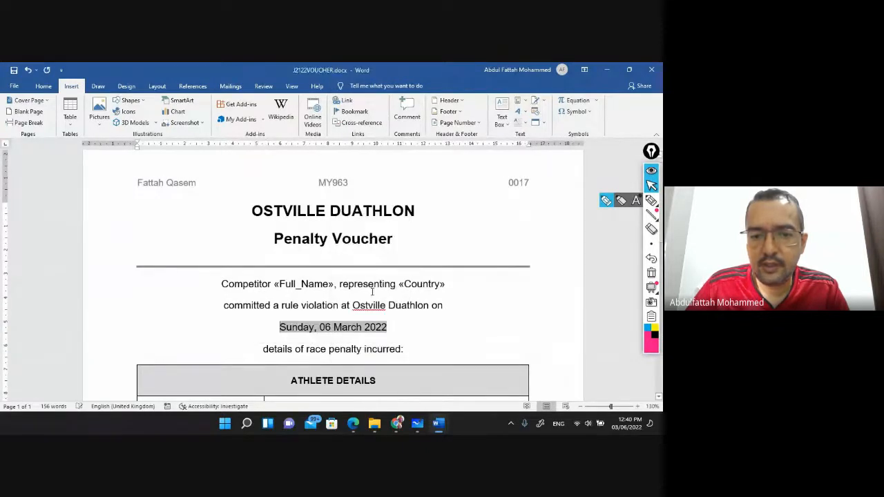
pyautogui.rightClick(333, 327)
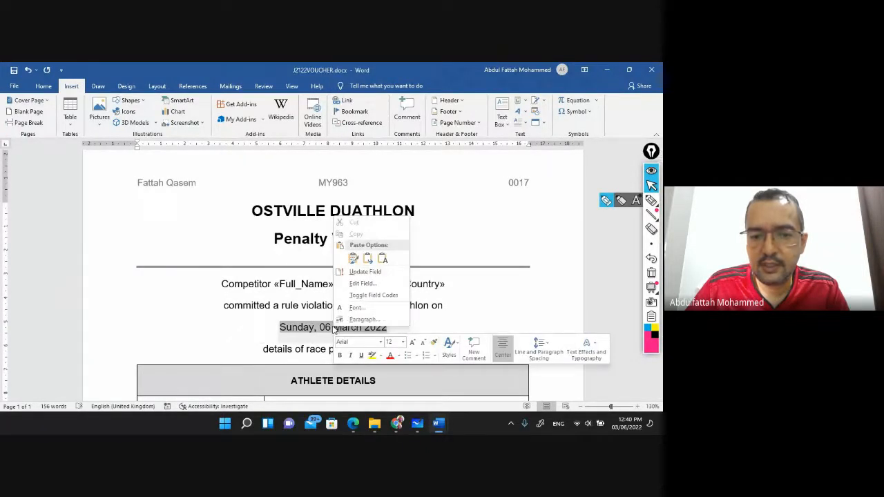
pyautogui.click(369, 294)
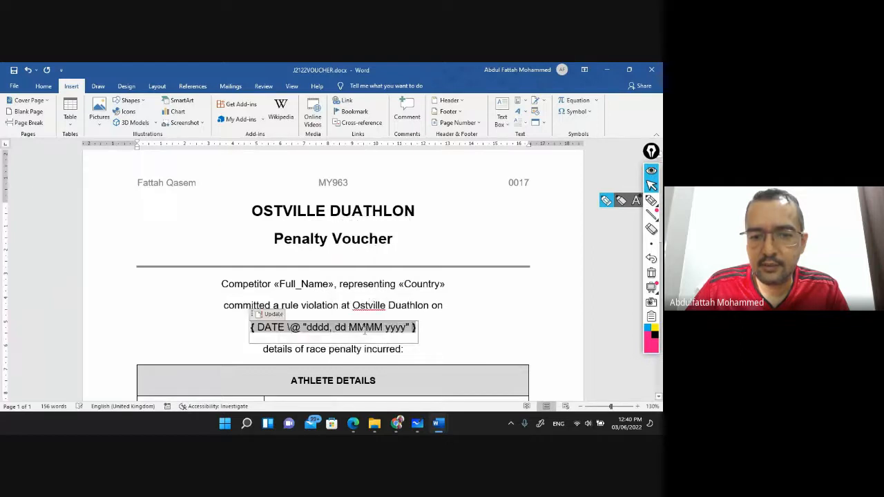
pyautogui.keyDown('ctrl'); pyautogui.scroll(6, 343, 331); pyautogui.keyUp('ctrl')
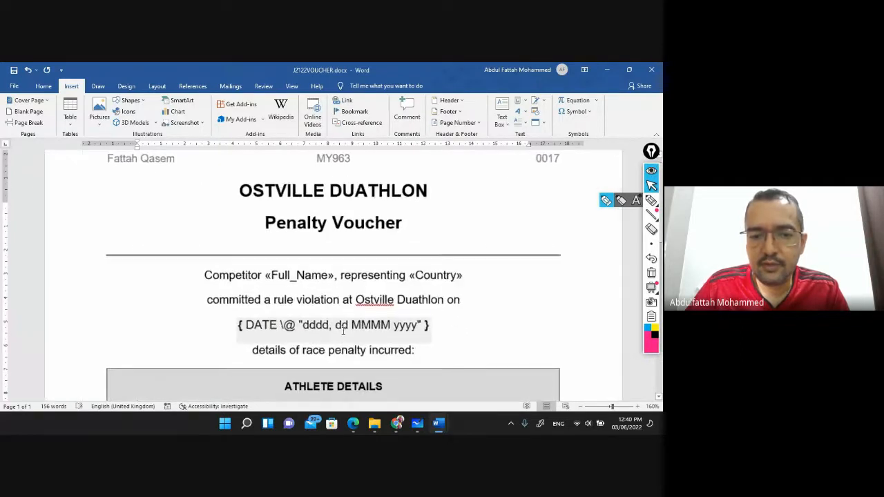
pyautogui.keyDown('ctrl'); pyautogui.scroll(5, 343, 331); pyautogui.keyUp('ctrl')
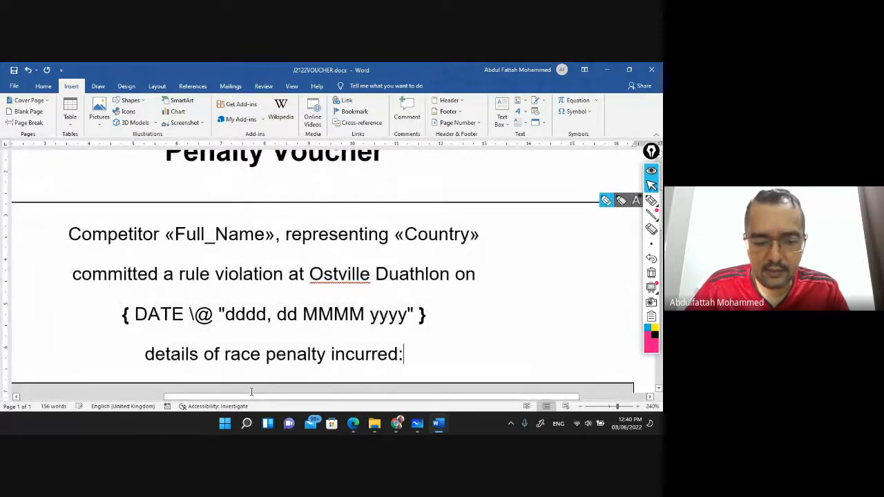
# Screenshot the DATE field code line and paste it under Step 26 – EVIDENCE 9
pyautogui.press('super+shift+s')
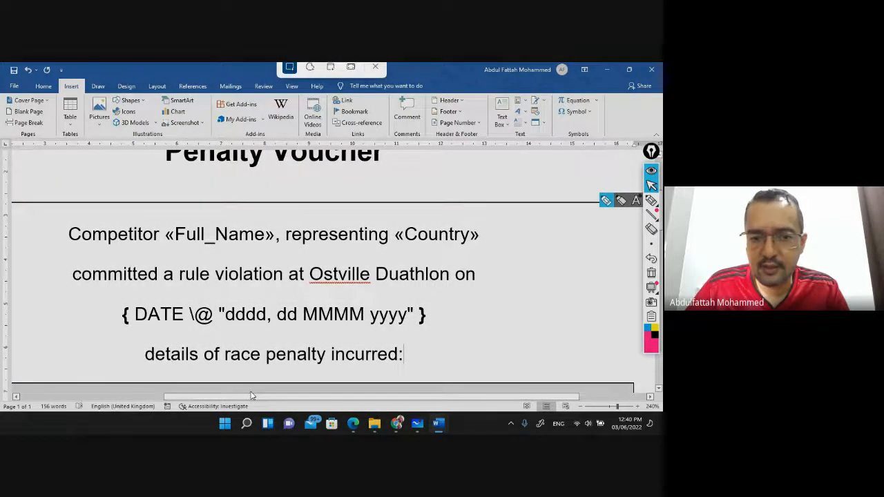
pyautogui.moveTo(117, 289); pyautogui.dragTo(438, 344)
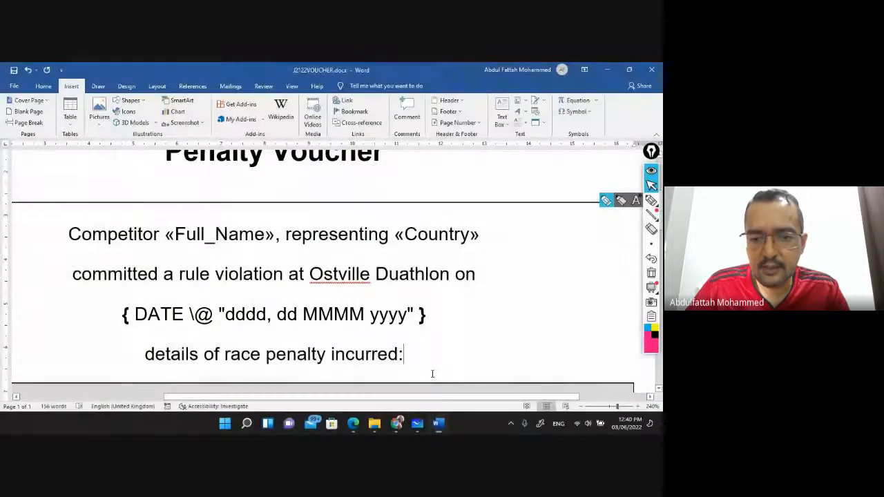
pyautogui.moveTo(448, 427)
pyautogui.click(462, 399)
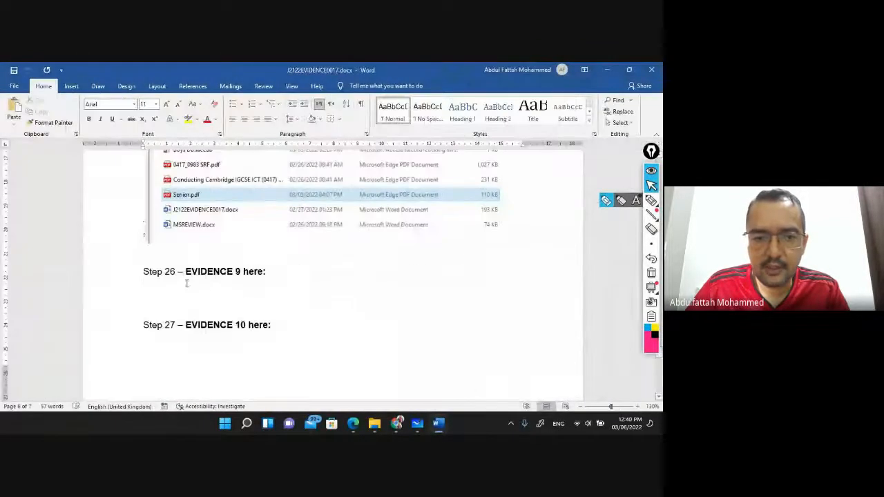
pyautogui.click(170, 290)
pyautogui.hotkey('ctrl', 'v')
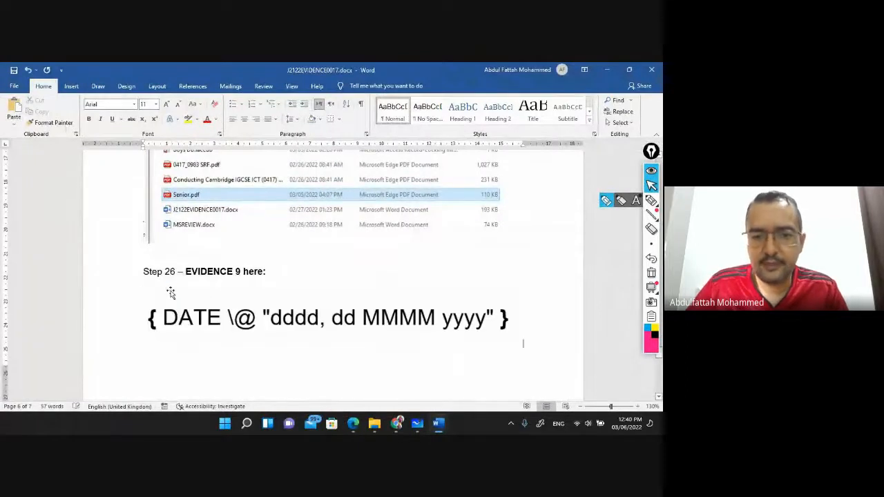
pyautogui.scroll(-3, 167, 292)
pyautogui.scroll(-1, 183, 297)
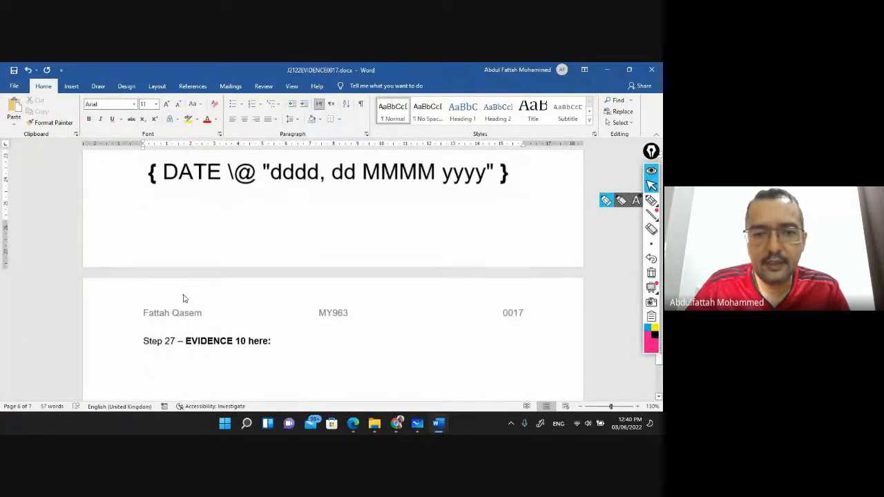
pyautogui.scroll(1, 184, 290)
pyautogui.hotkey('alt', 'Tab')
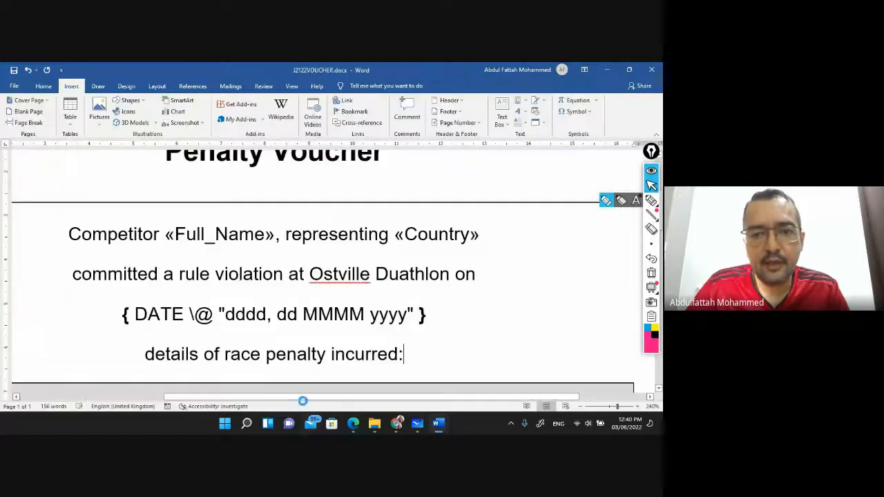
pyautogui.keyDown('ctrl'); pyautogui.scroll(-10, 240, 275); pyautogui.keyUp('ctrl')
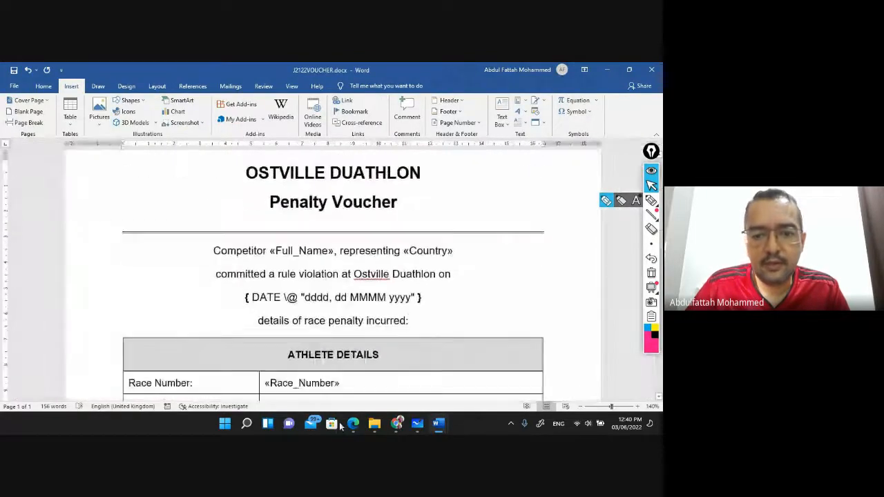
# Highlight Printout 4's name, centre number and candidate number instruction green
pyautogui.click(353, 424)
pyautogui.scroll(-3, 199, 290)
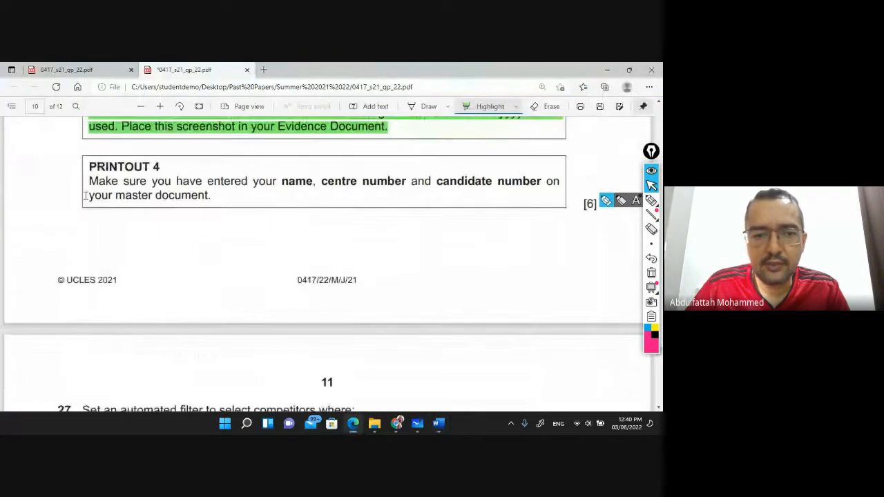
pyautogui.moveTo(90, 182); pyautogui.dragTo(222, 198)
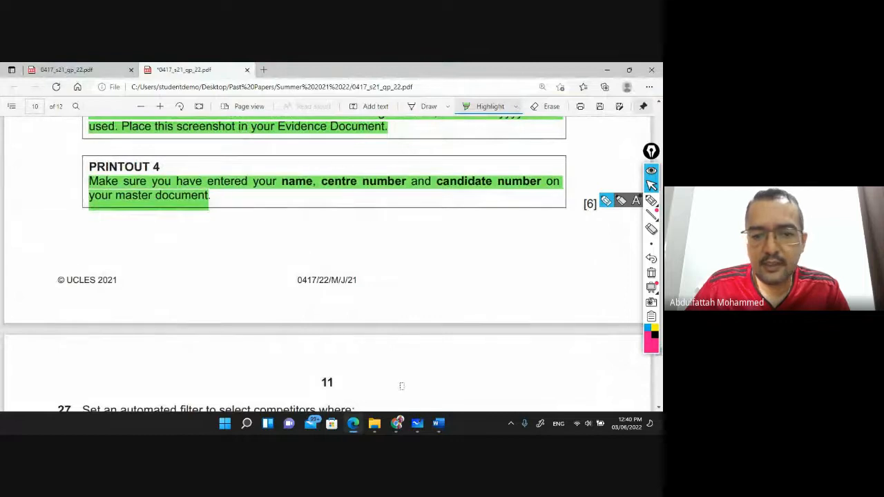
pyautogui.moveTo(439, 424)
pyautogui.click(373, 385)
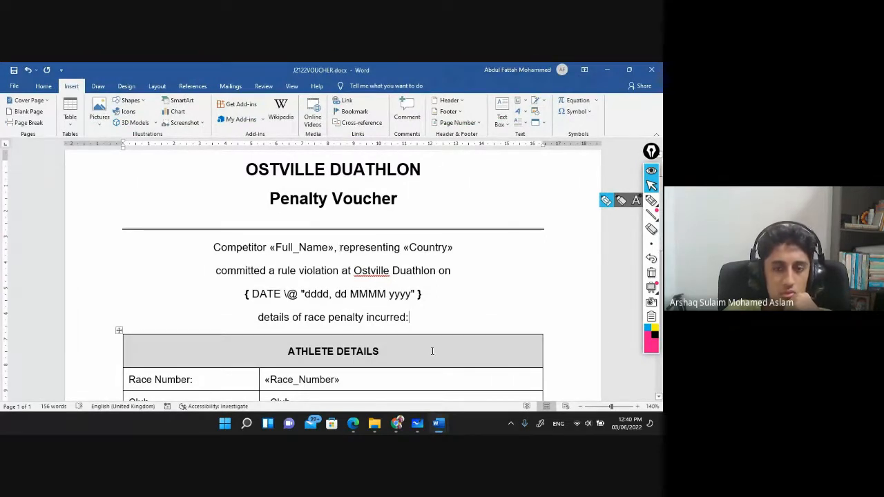
# Open the field options menu for «Full_Name» in the voucher
pyautogui.scroll(-1, 363, 300)
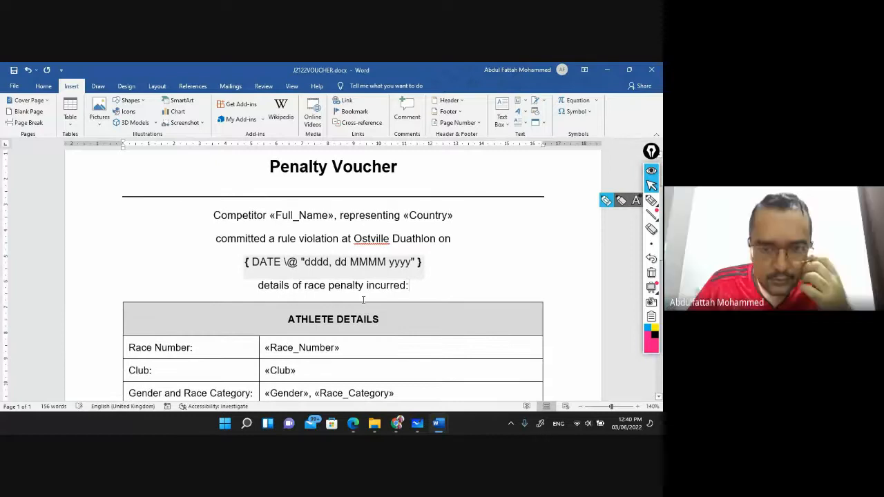
pyautogui.click(337, 239)
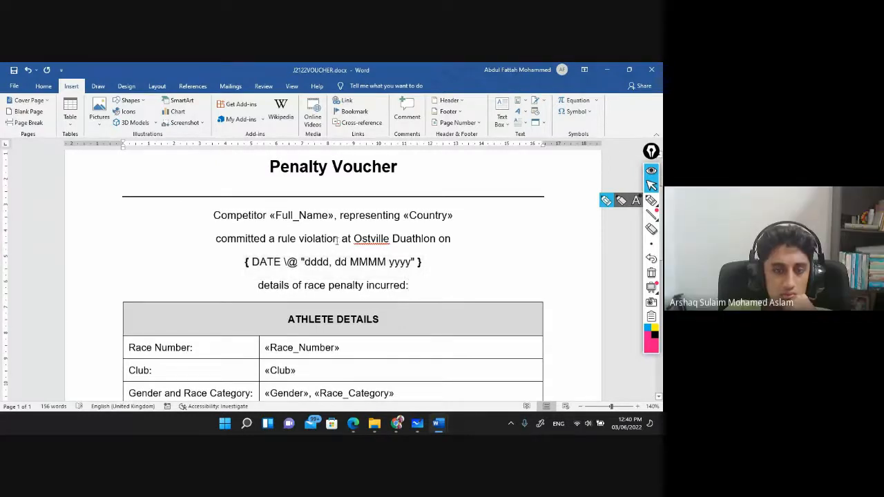
pyautogui.rightClick(310, 214)
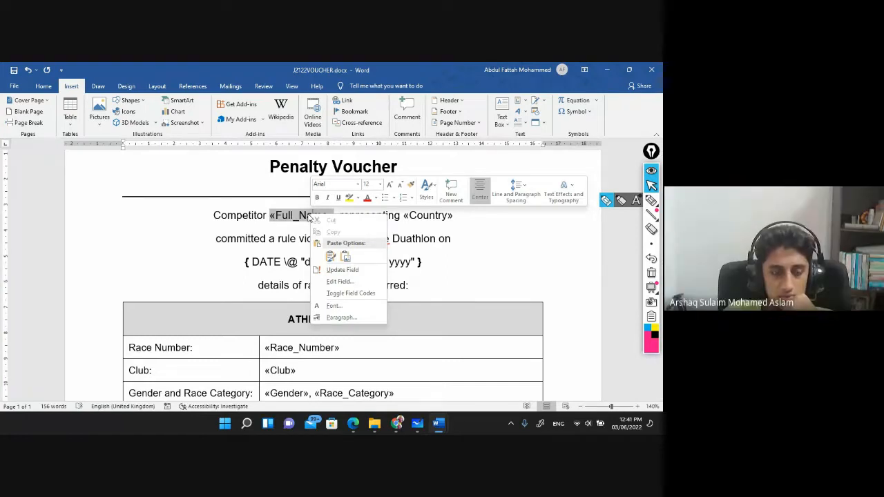
pyautogui.click(215, 271)
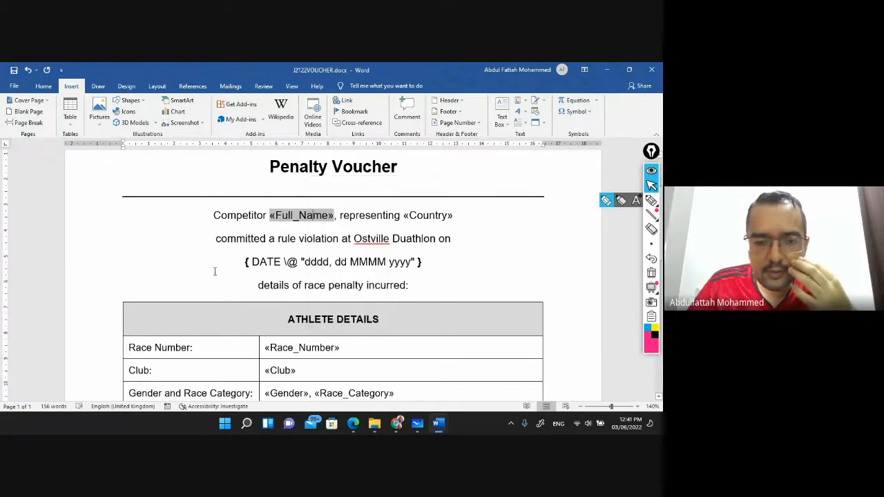
pyautogui.rightClick(316, 217)
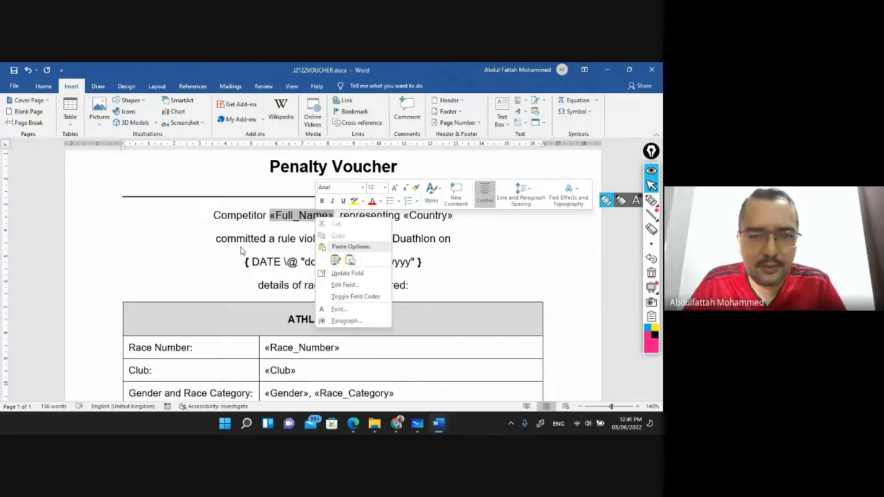
# Select the whole voucher and toggle field codes to show all merge field codes
pyautogui.press('Escape')
pyautogui.hotkey('ctrl', 'a')
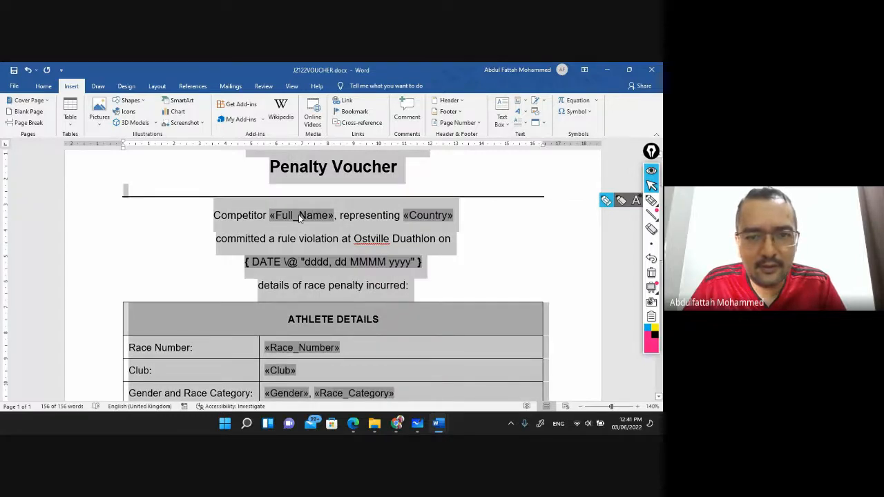
pyautogui.rightClick(299, 215)
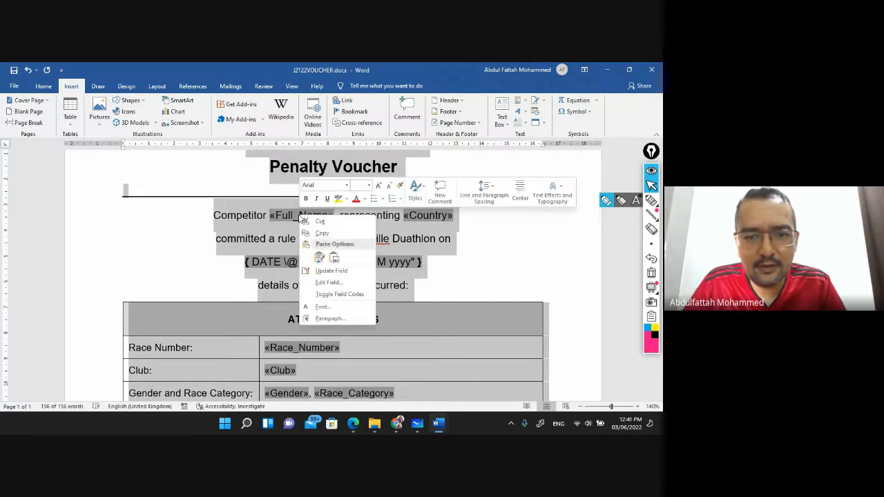
pyautogui.click(344, 294)
pyautogui.scroll(-8, 332, 274)
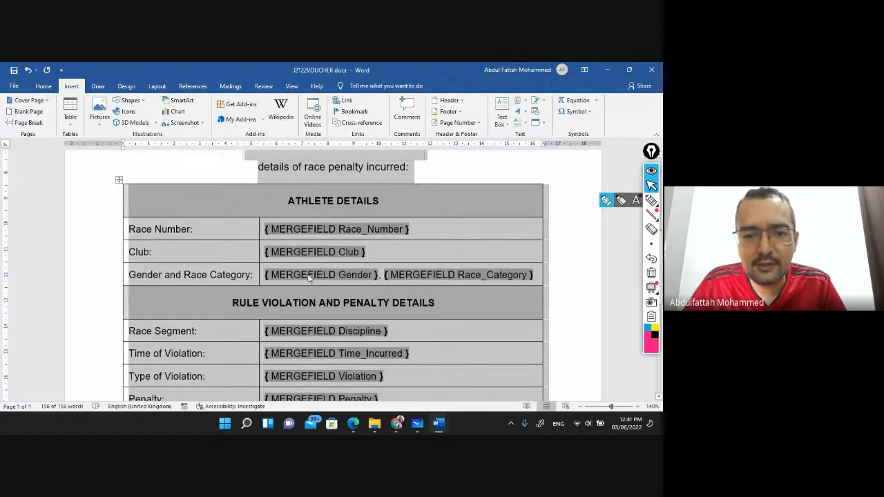
pyautogui.scroll(1, 302, 281)
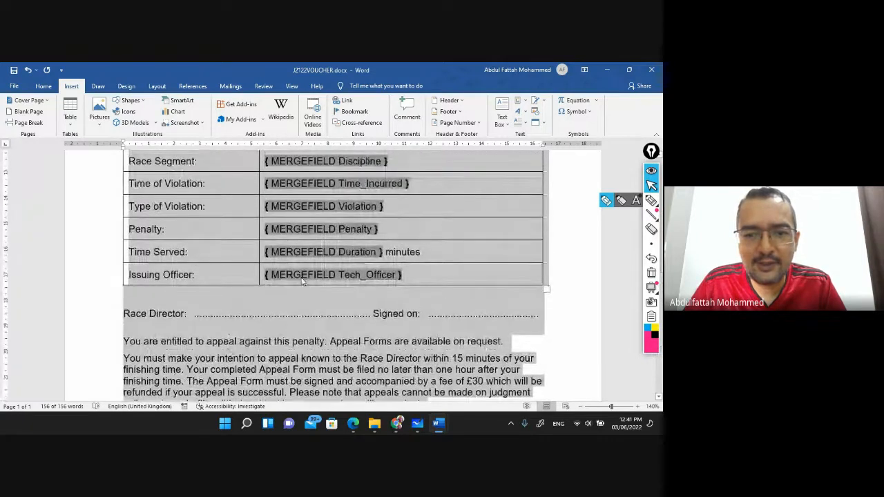
# Print the voucher master to Microsoft Print to PDF, then return to the question paper
pyautogui.hotkey('ctrl', 'p')
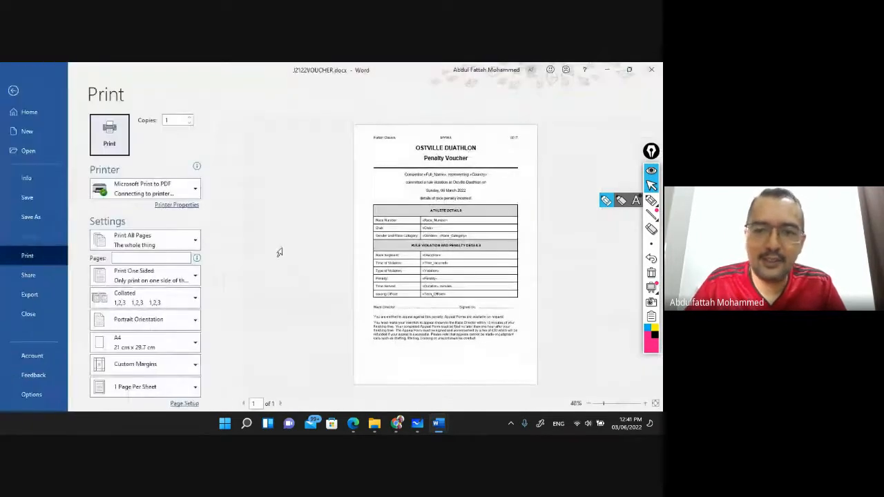
pyautogui.click(123, 143)
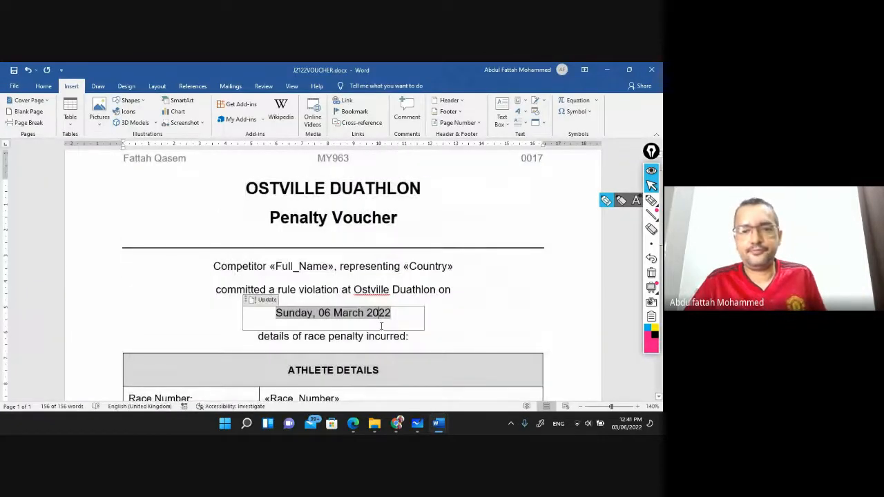
pyautogui.scroll(-2, 380, 326)
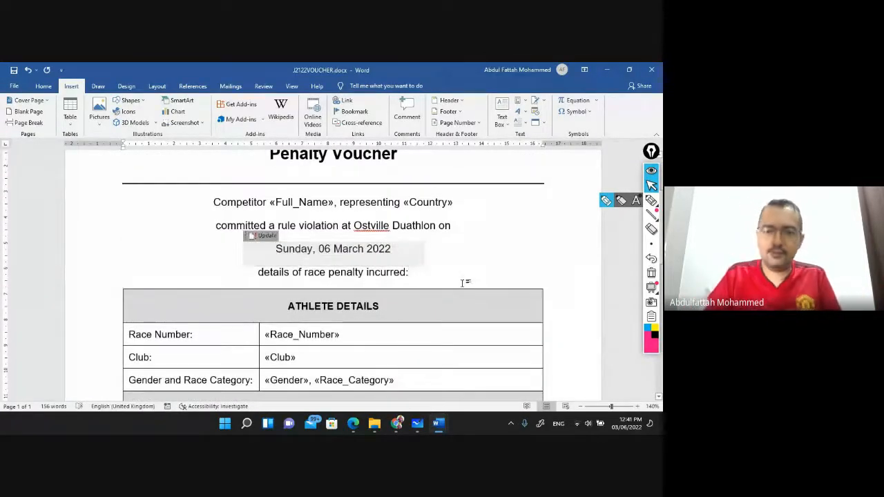
pyautogui.scroll(-9, 463, 283)
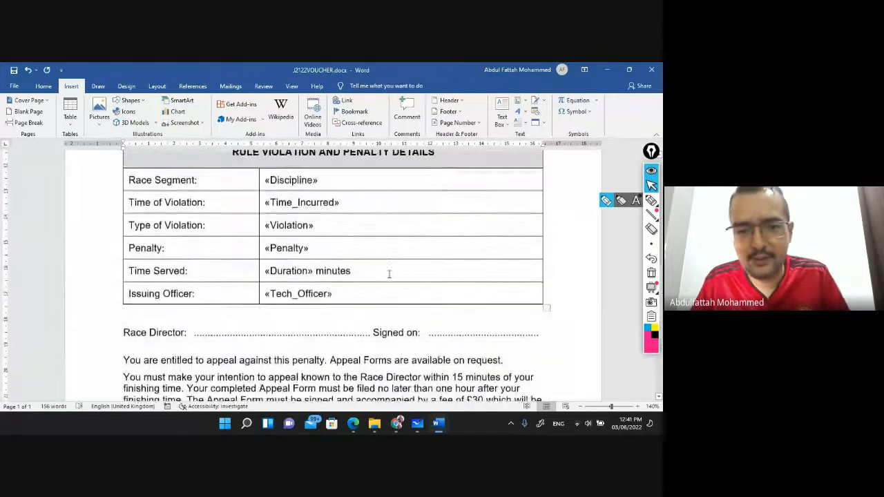
pyautogui.scroll(-3, 389, 275)
pyautogui.moveTo(379, 426)
pyautogui.click(360, 426)
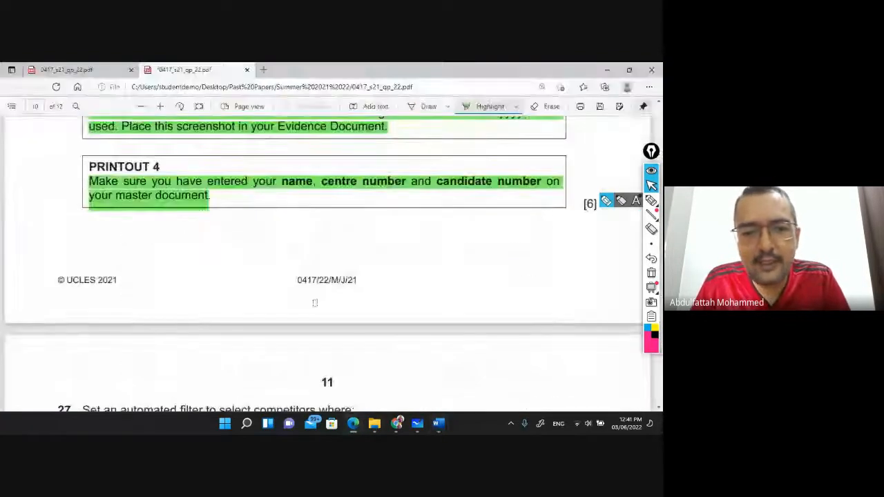
# Highlight question 27's line 'Set an automated filter to select competitors where:' green, then minimize Edge
pyautogui.scroll(-5, 298, 266)
pyautogui.scroll(1, 300, 269)
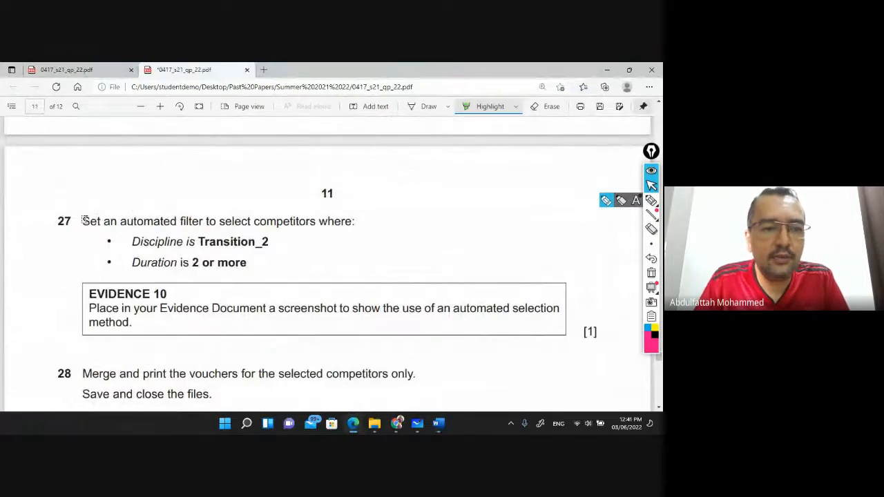
pyautogui.moveTo(82, 220); pyautogui.dragTo(358, 221)
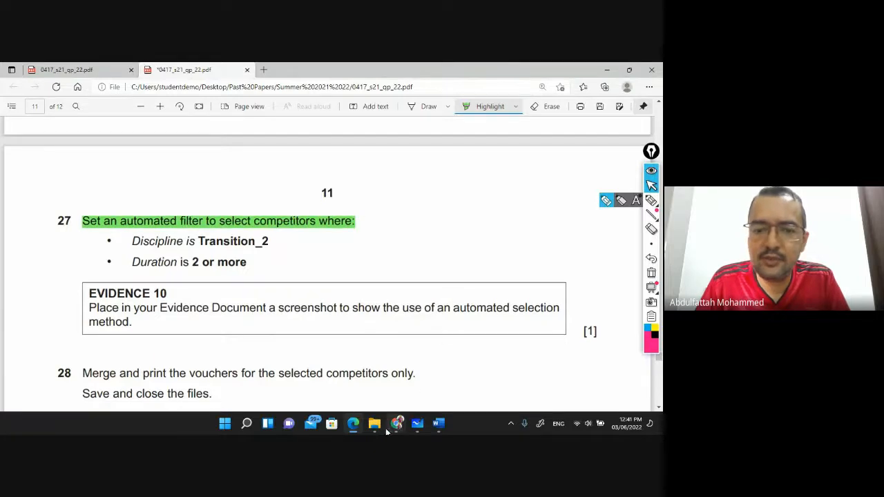
pyautogui.moveTo(359, 429)
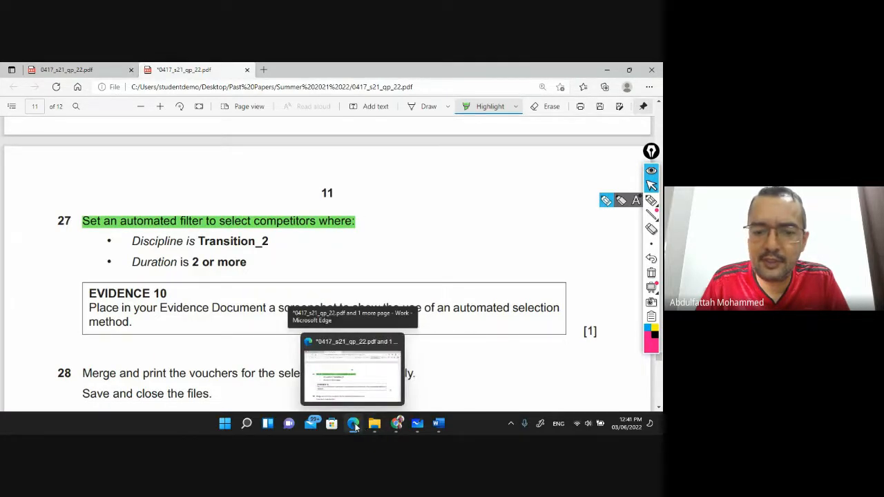
pyautogui.click(354, 426)
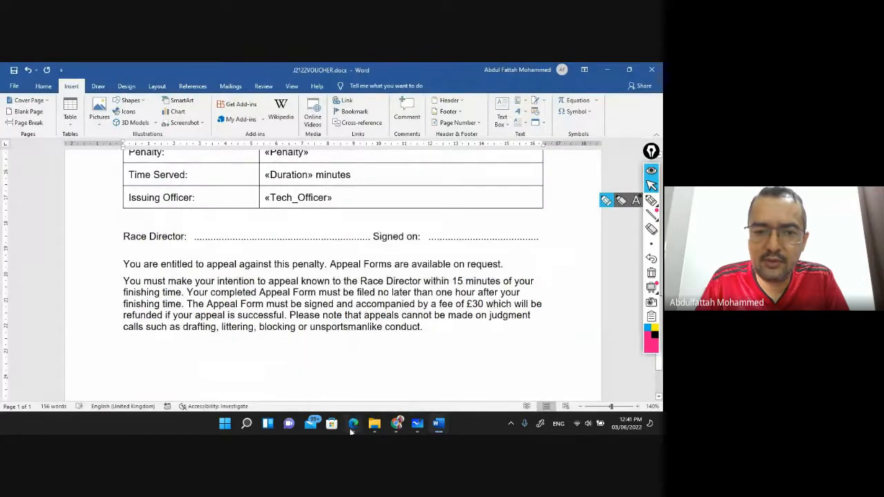
pyautogui.click(353, 426)
# Switch to the Google Meet call window from the Chrome taskbar thumbnail
pyautogui.moveTo(398, 426)
pyautogui.click(342, 369)
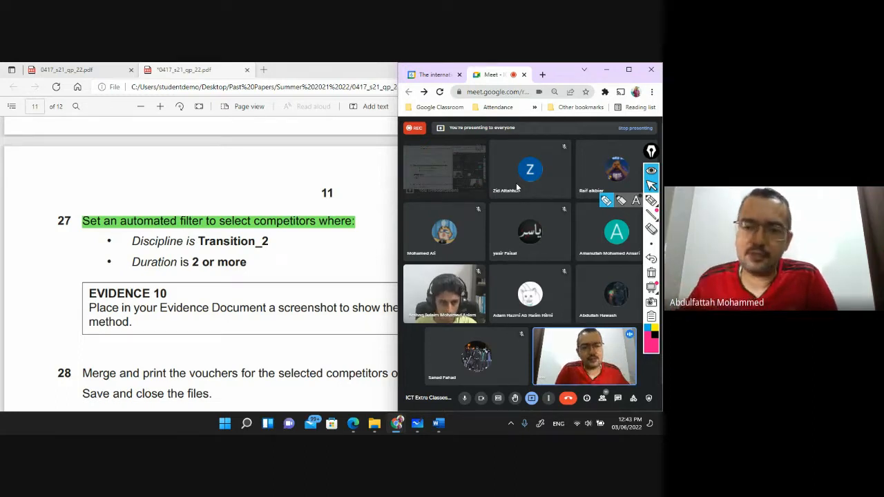
# Back in the Edge question paper, highlight question 27's 'Discipline is Transition_2' condition green
pyautogui.click(294, 255)
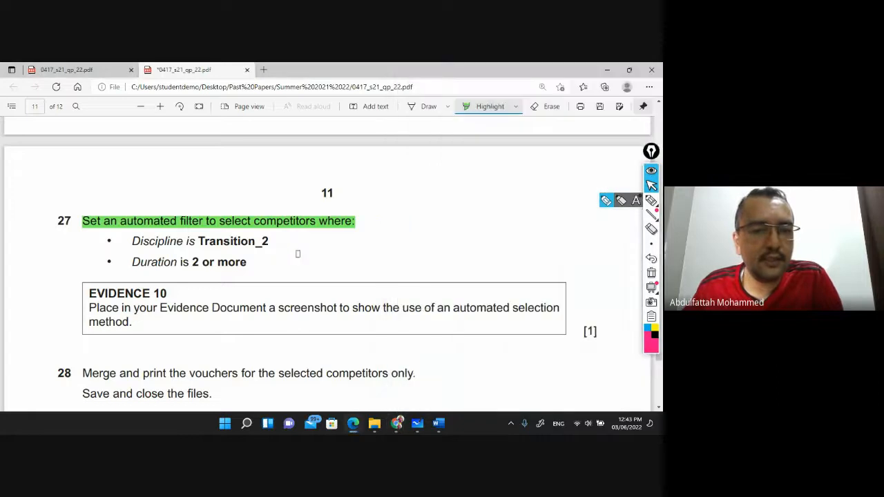
pyautogui.moveTo(309, 251); pyautogui.dragTo(341, 250)
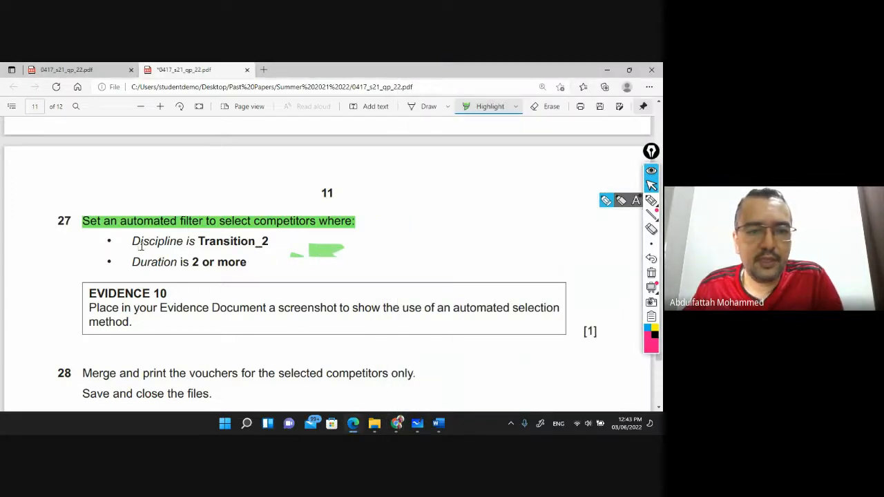
pyautogui.moveTo(131, 240); pyautogui.dragTo(270, 241)
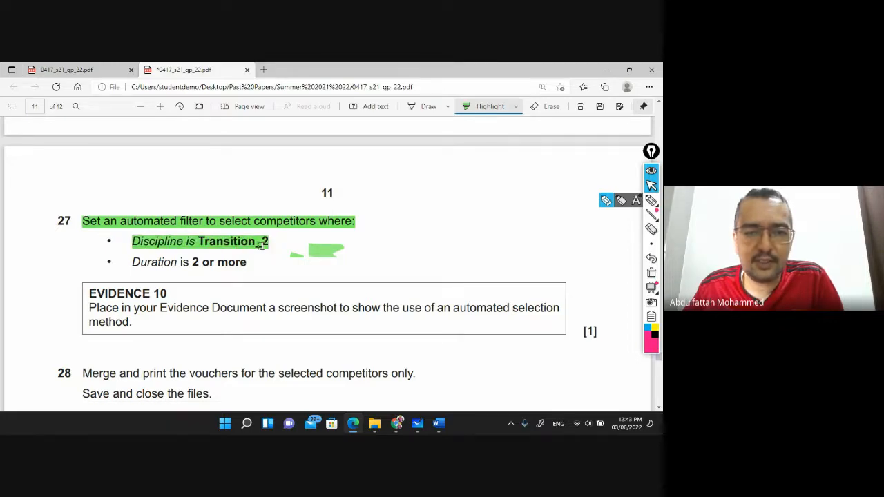
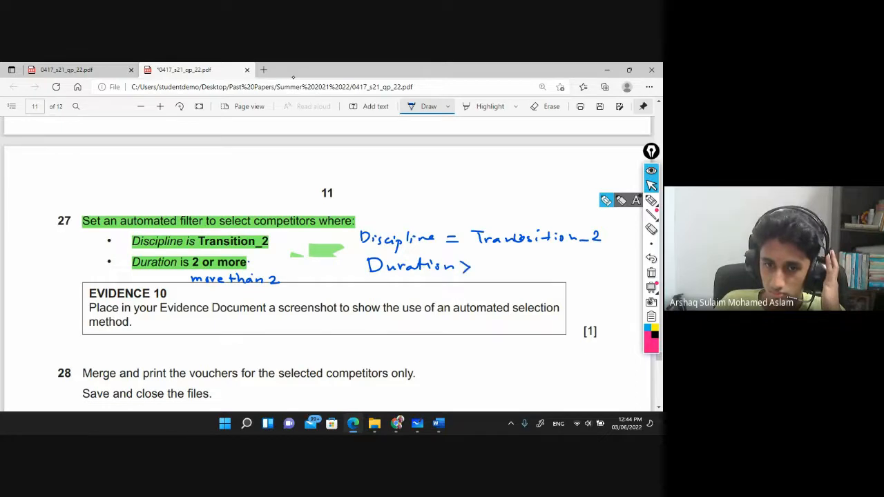
# Finish the handwritten Duration >= 2 note, with the alternative > 2 below it, beside question 27
pyautogui.moveTo(475, 265); pyautogui.dragTo(476, 265)
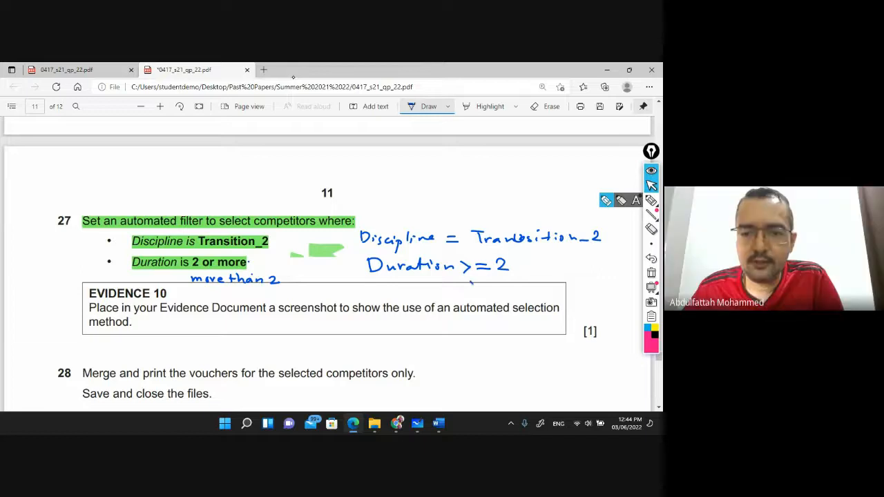
pyautogui.moveTo(495, 284); pyautogui.dragTo(506, 294)
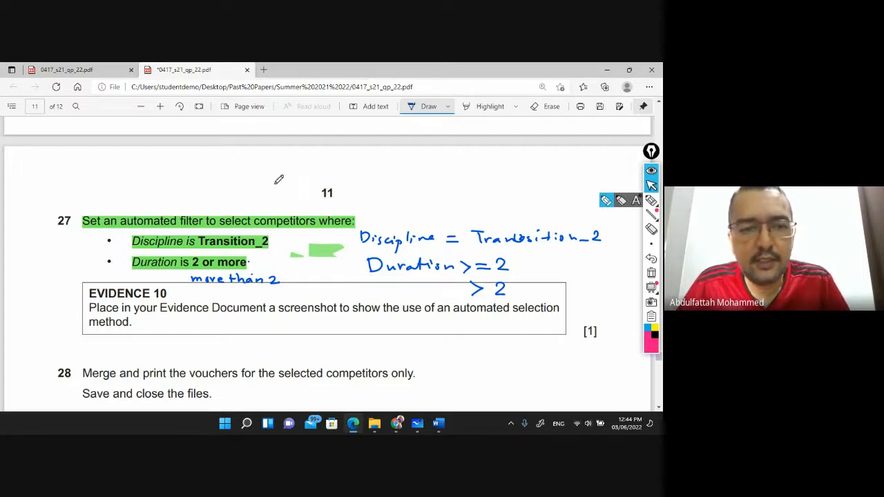
pyautogui.moveTo(436, 424)
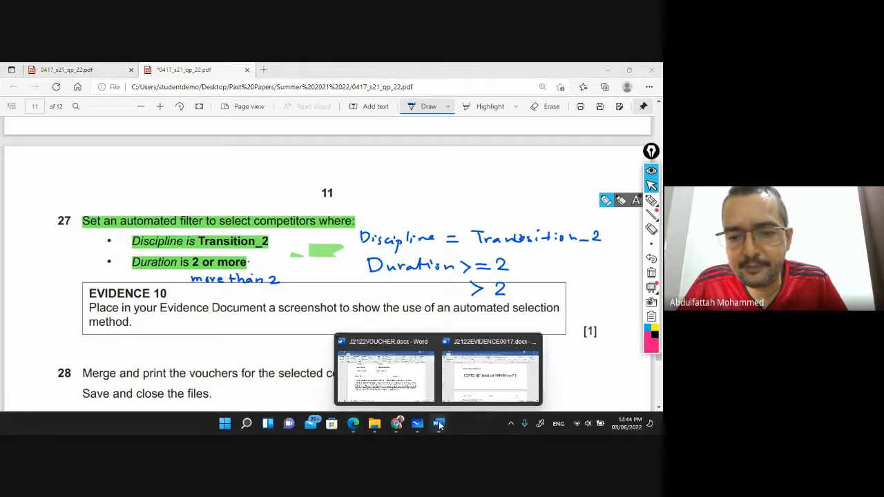
pyautogui.click(400, 387)
# Turn on Preview Results on the Mailings tab to show competitor data in the voucher
pyautogui.scroll(10, 323, 220)
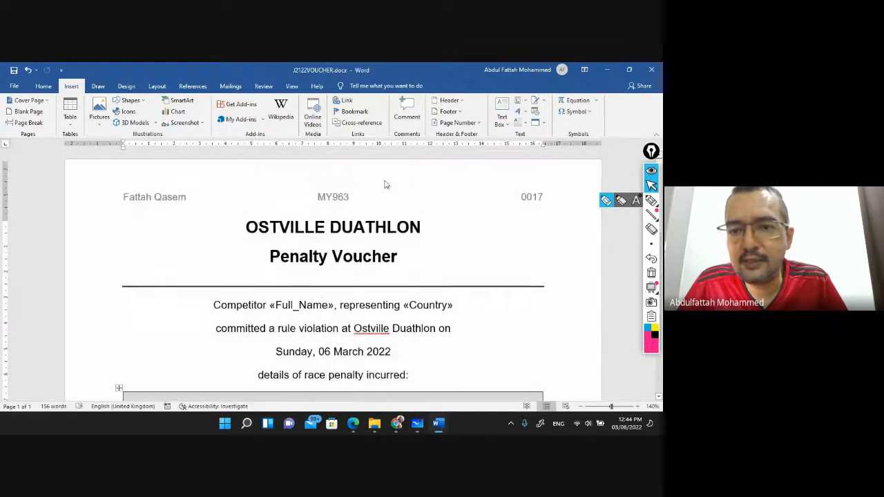
pyautogui.click(652, 181)
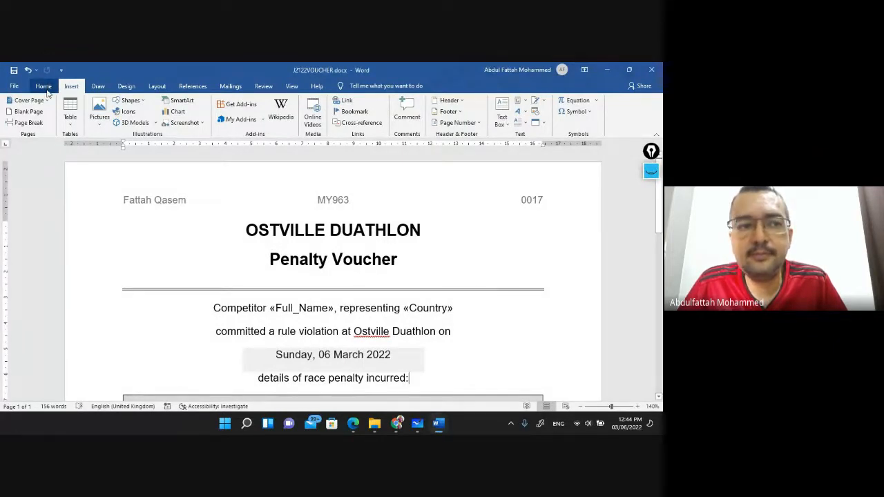
pyautogui.click(235, 87)
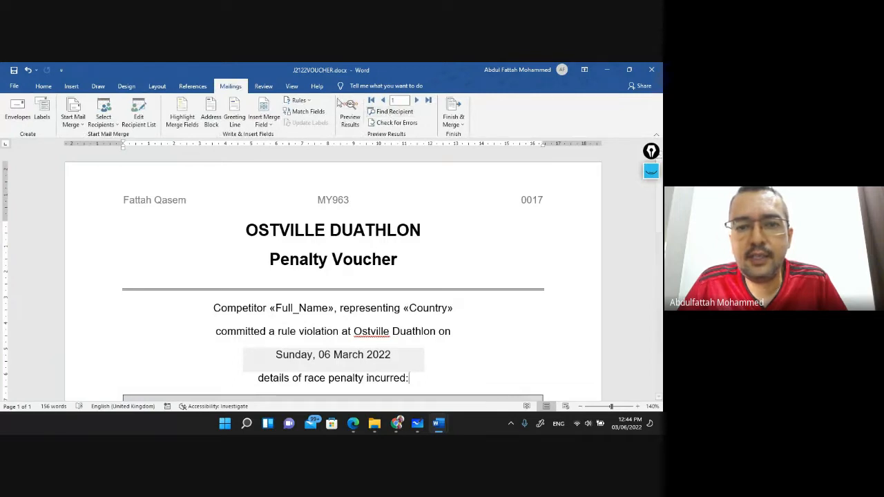
pyautogui.click(351, 121)
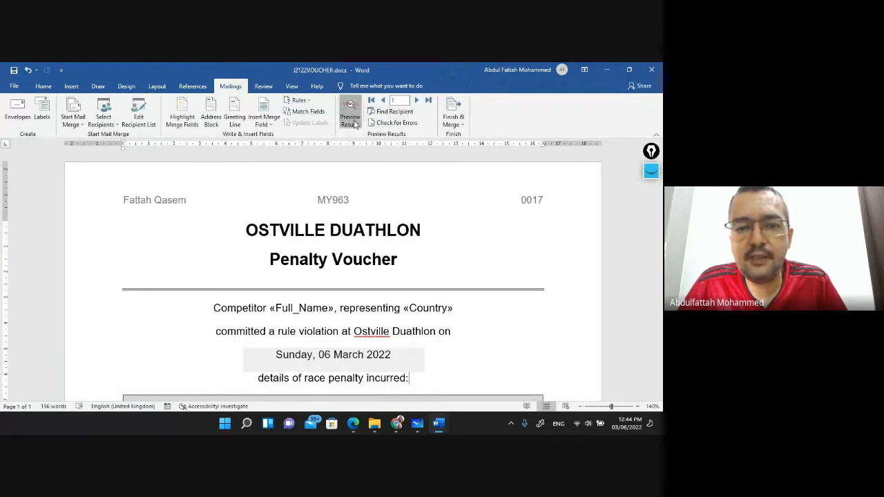
pyautogui.scroll(-5, 288, 312)
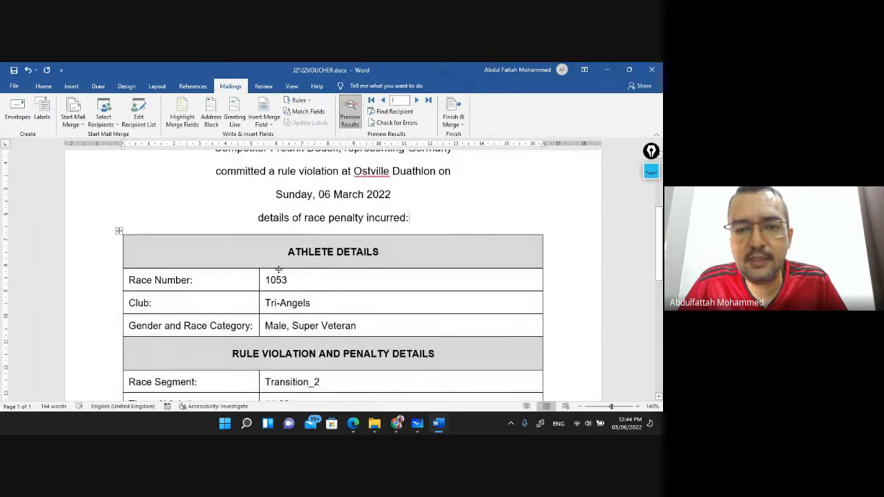
pyautogui.scroll(3, 284, 276)
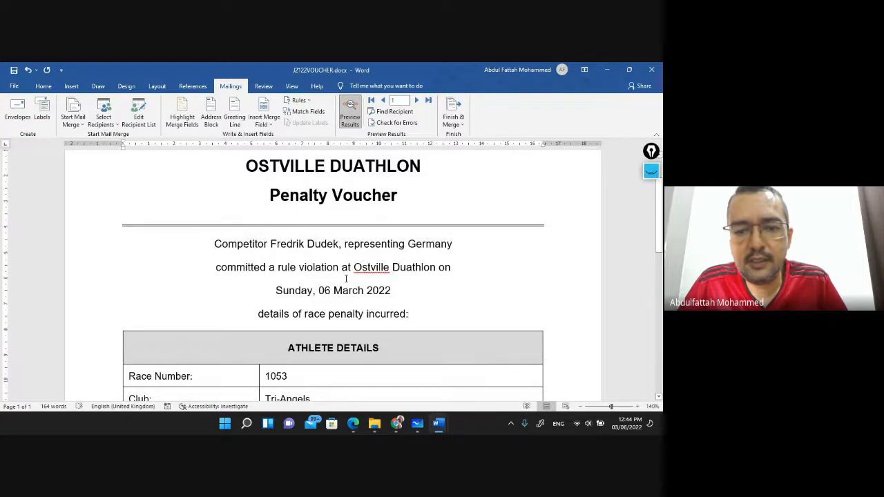
pyautogui.scroll(-2, 337, 282)
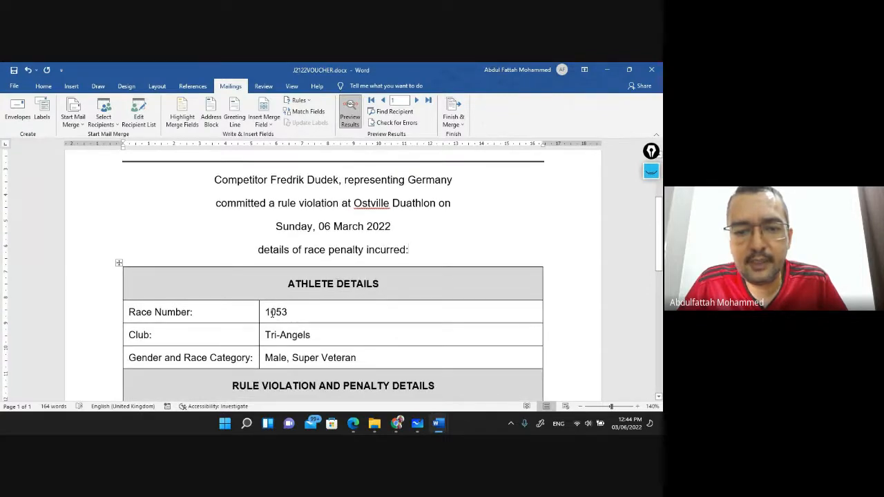
pyautogui.scroll(-2, 301, 315)
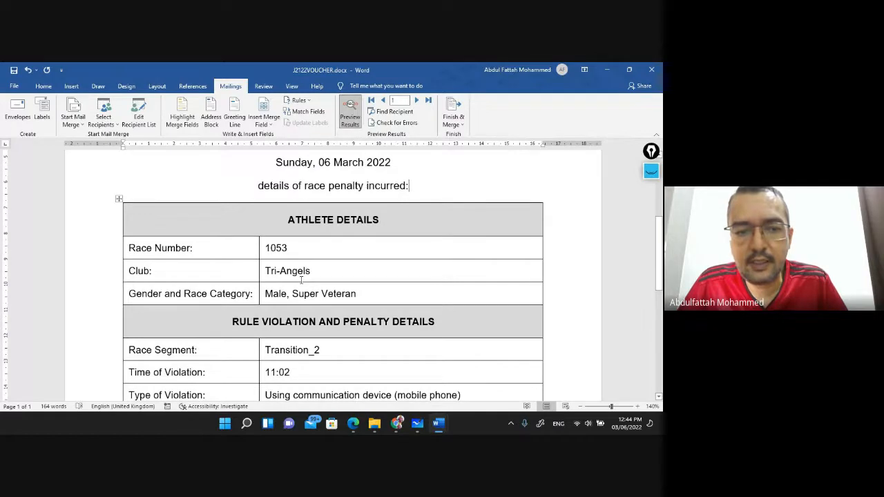
pyautogui.scroll(-6, 310, 297)
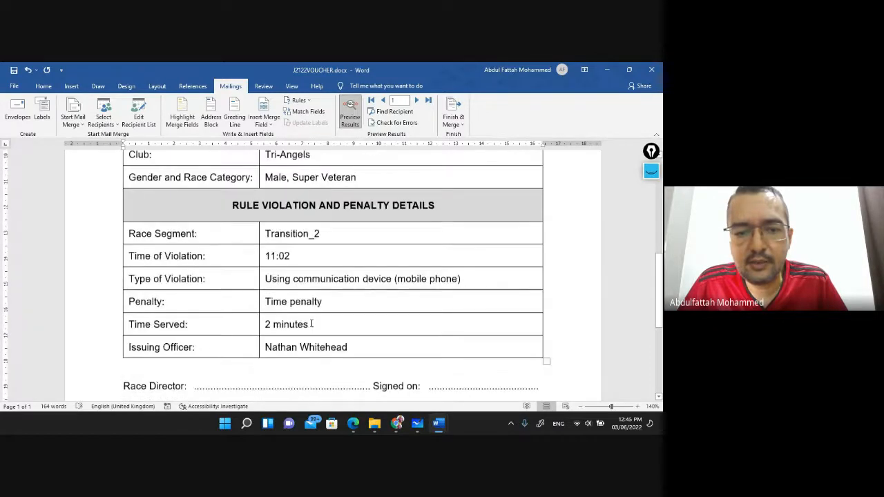
pyautogui.scroll(4, 300, 295)
pyautogui.scroll(10, 299, 295)
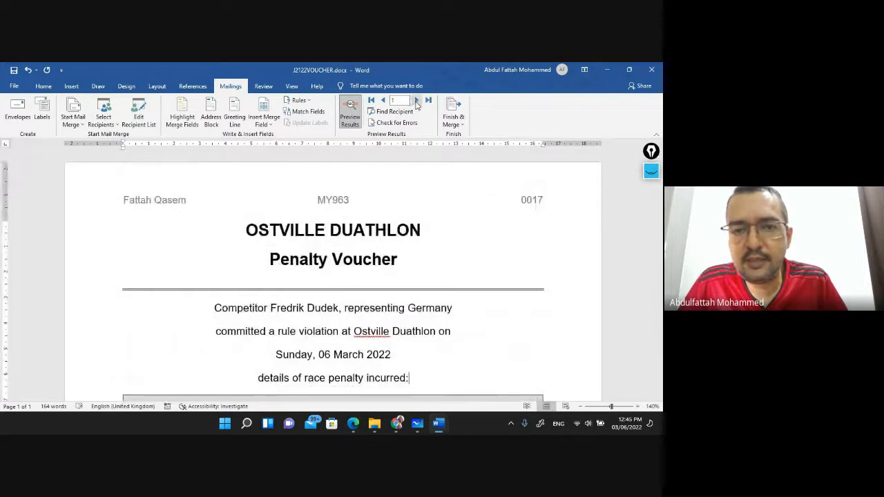
# Step through the next three records and the last record, then return to record 1
pyautogui.click(417, 101)
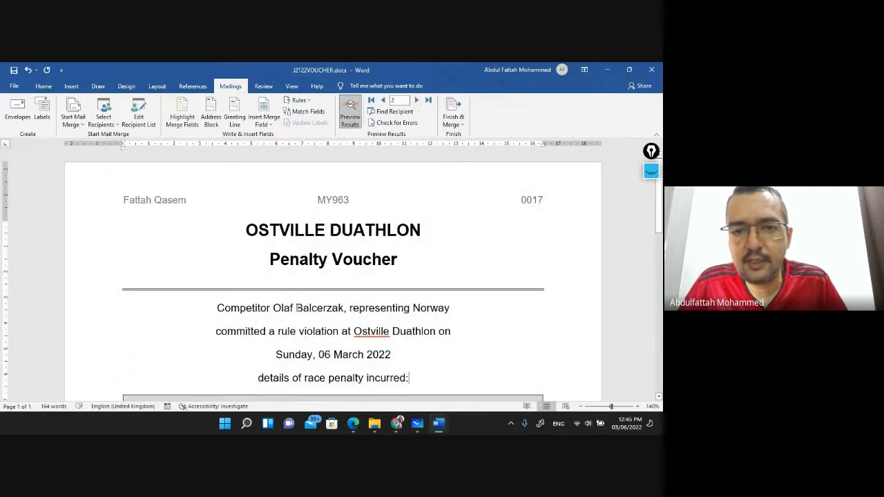
pyautogui.click(416, 101)
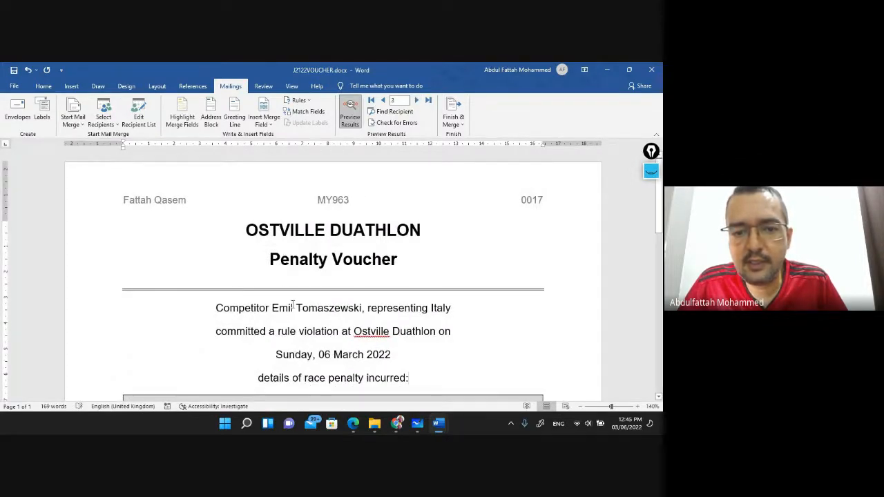
pyautogui.click(417, 101)
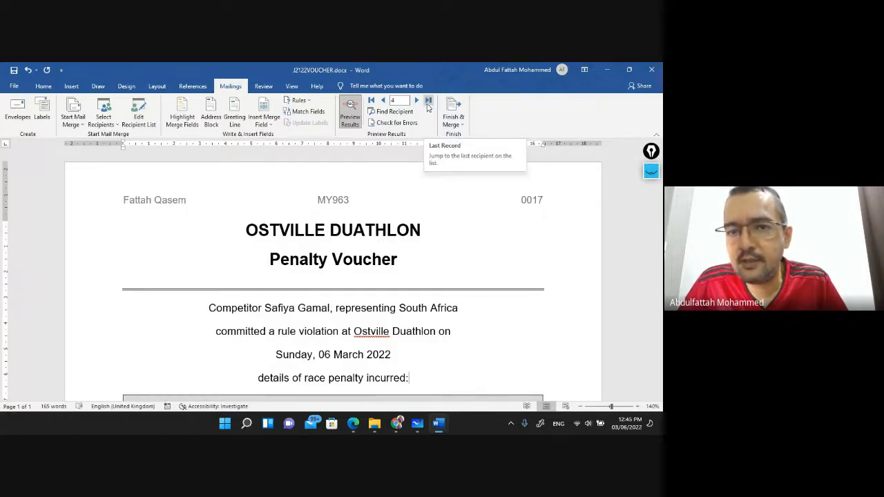
pyautogui.click(429, 101)
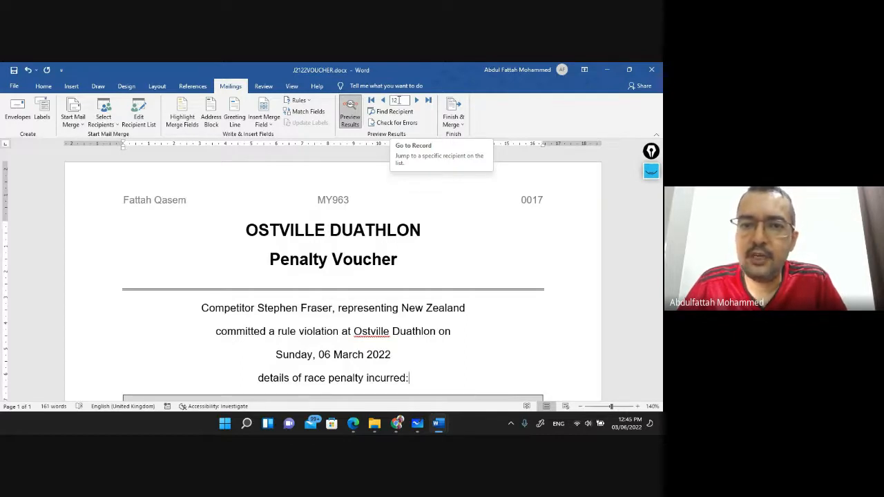
pyautogui.click(370, 101)
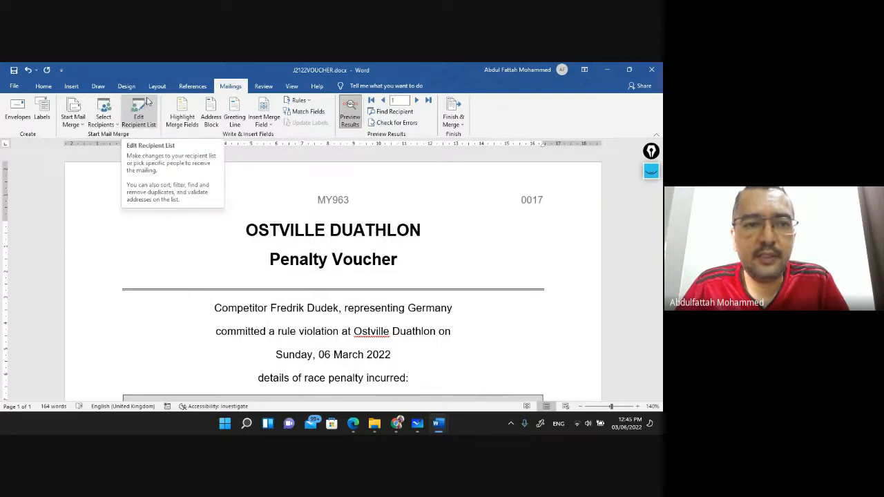
# Open the mail merge recipient list and its Filter and Sort dialog
pyautogui.click(141, 117)
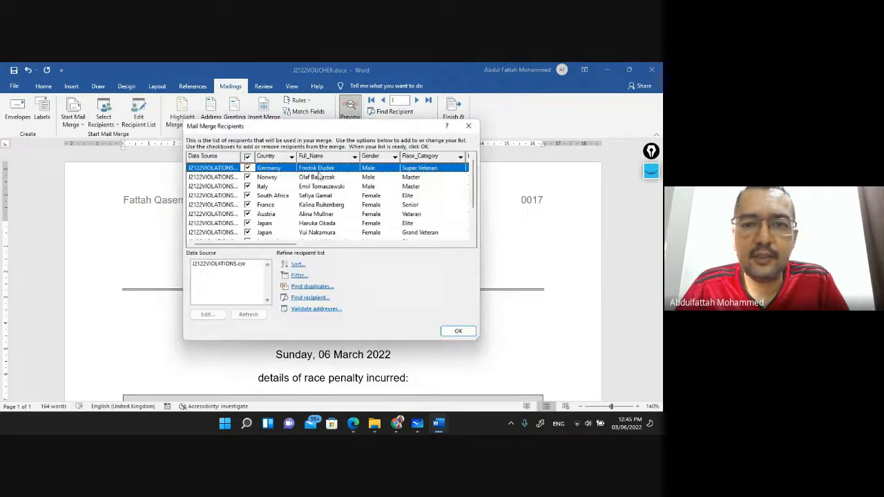
pyautogui.scroll(-2, 240, 209)
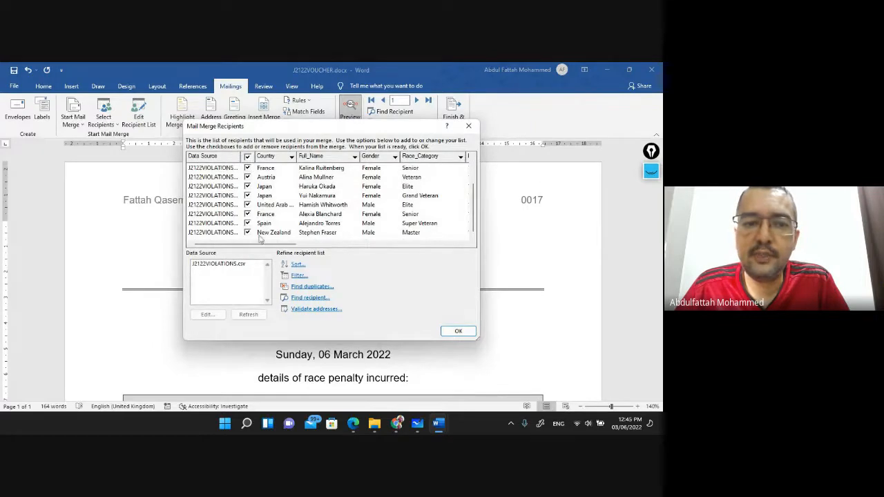
pyautogui.scroll(2, 258, 211)
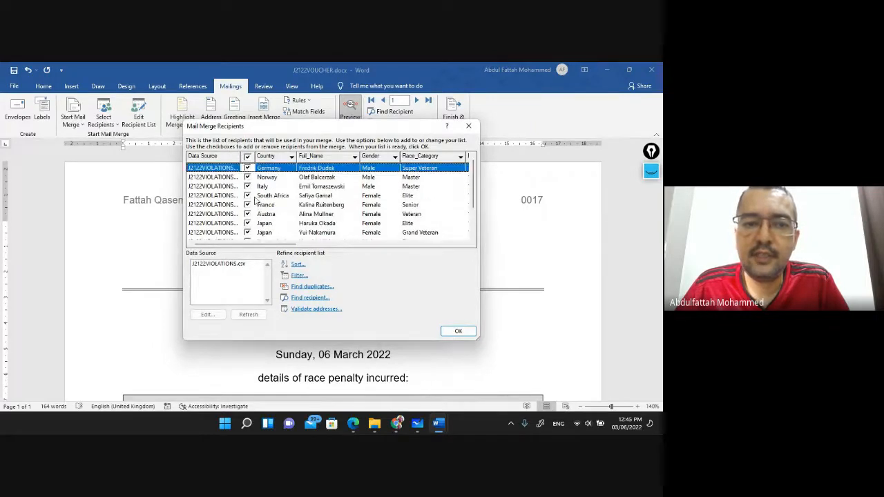
pyautogui.scroll(-2, 255, 200)
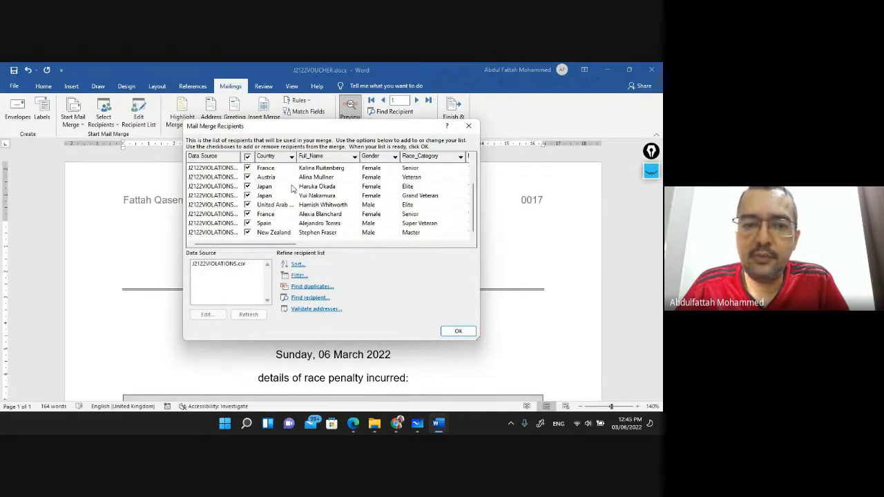
pyautogui.click(297, 275)
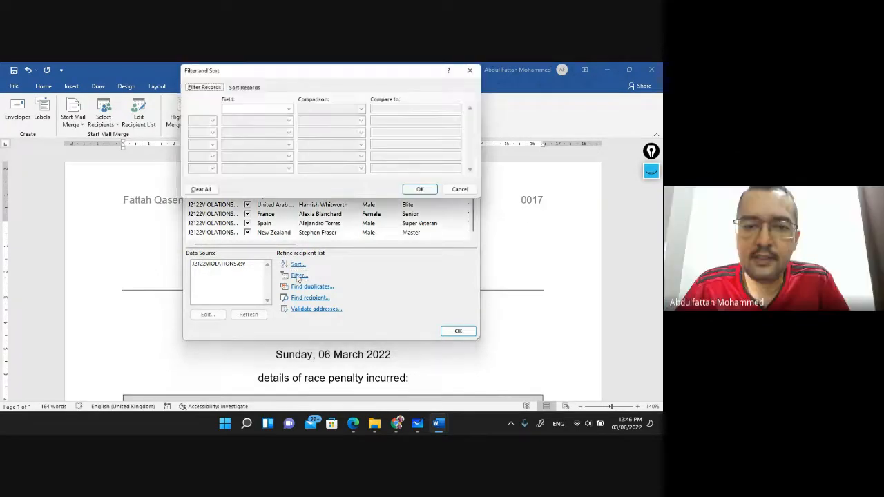
pyautogui.moveTo(347, 74); pyautogui.dragTo(422, 79)
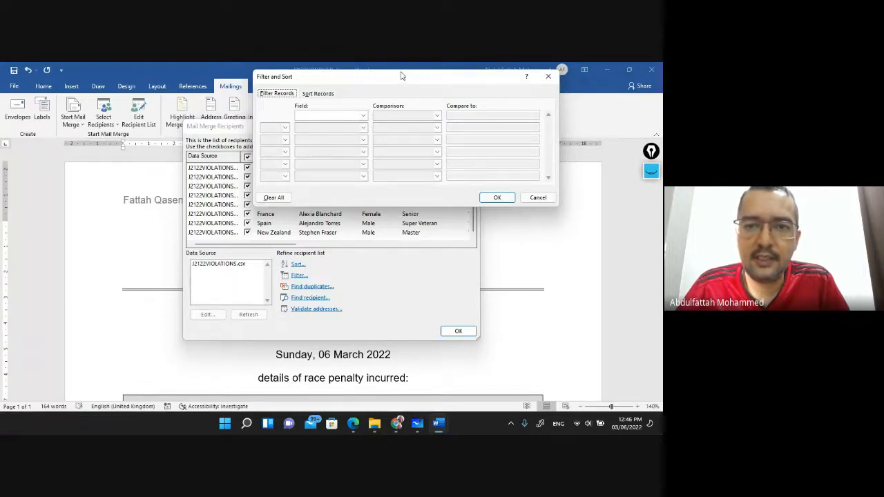
pyautogui.moveTo(406, 77); pyautogui.dragTo(386, 73)
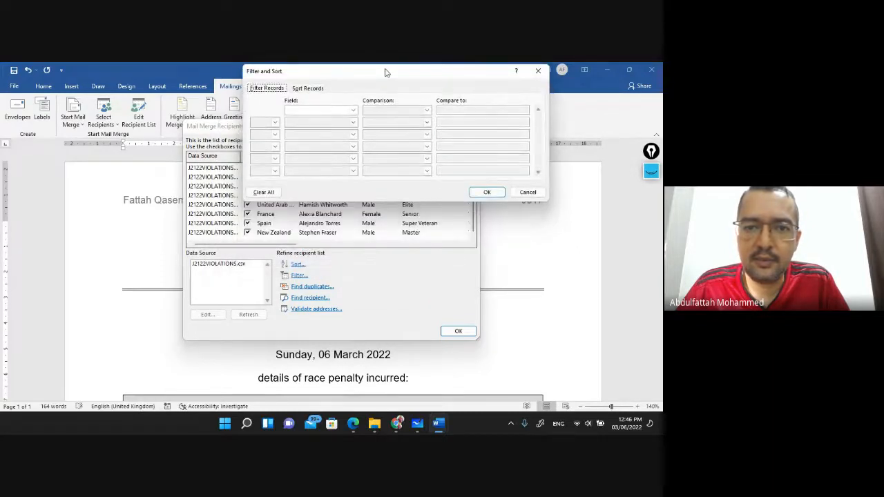
pyautogui.moveTo(386, 78)
pyautogui.mouseDown()
pyautogui.moveTo(448, 88)
pyautogui.moveTo(384, 87)
pyautogui.mouseUp()
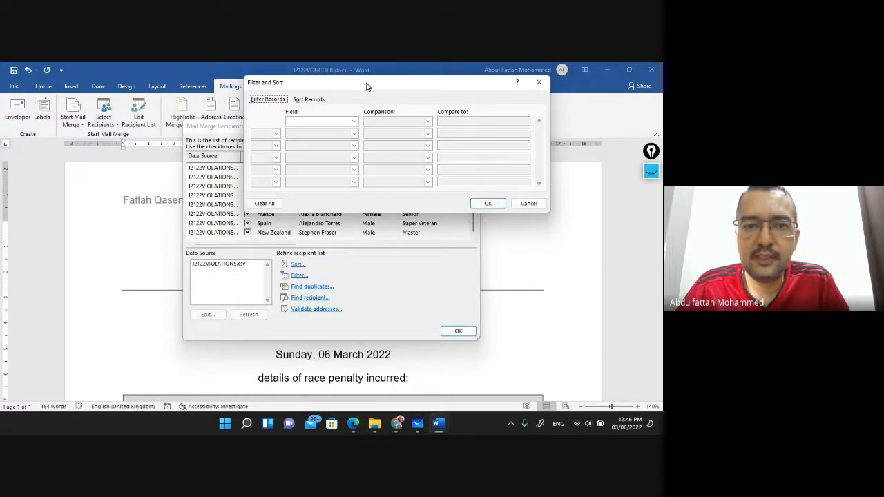
# Set the first filter condition to Discipline Equal to Transition_2
pyautogui.click(354, 123)
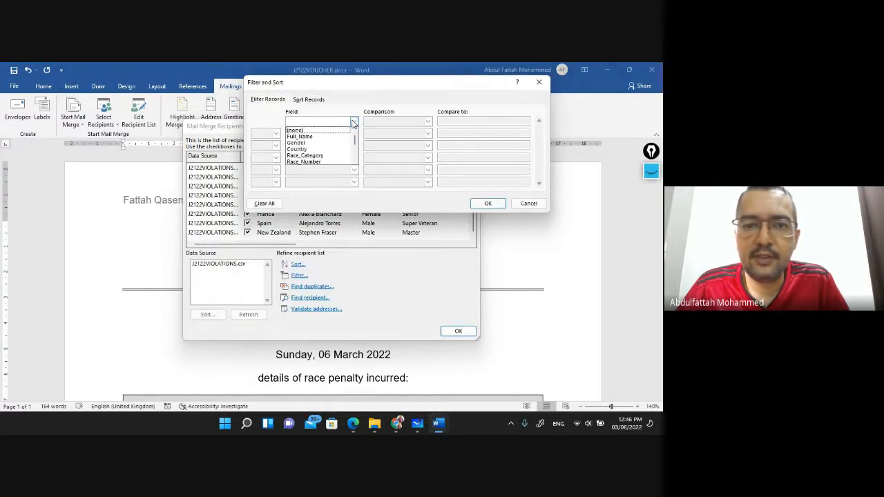
pyautogui.scroll(-2, 329, 140)
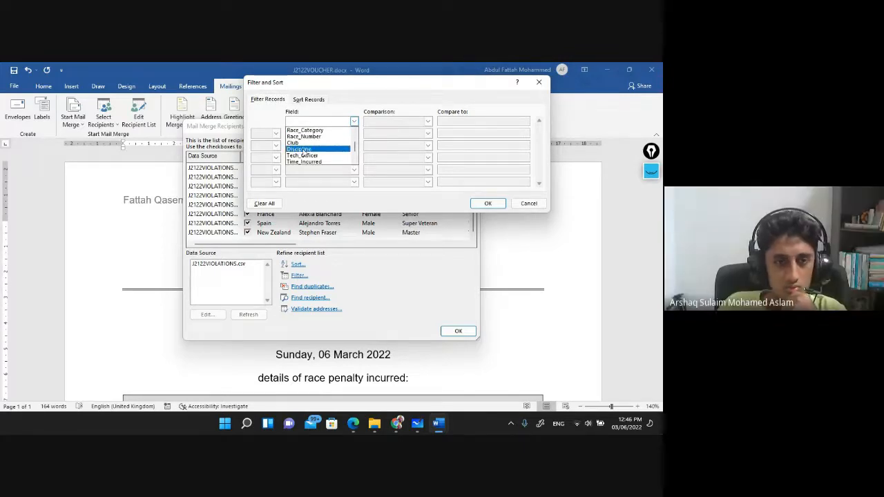
pyautogui.click(302, 150)
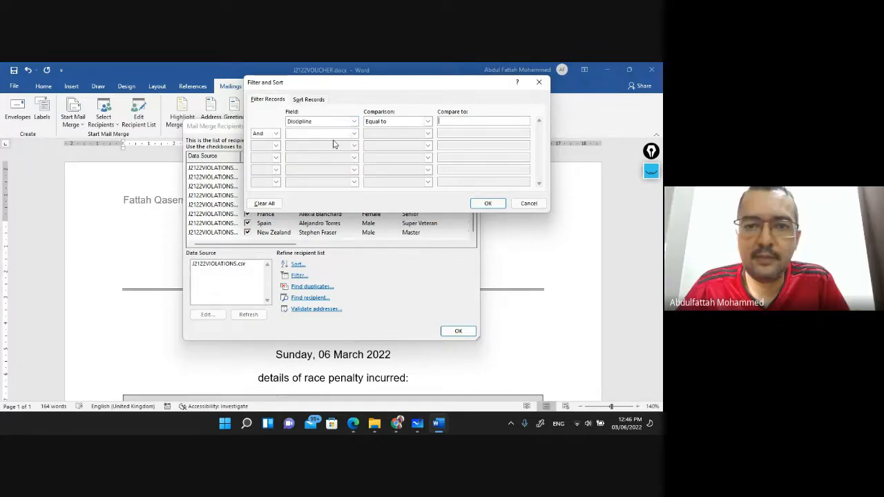
pyautogui.click(427, 122)
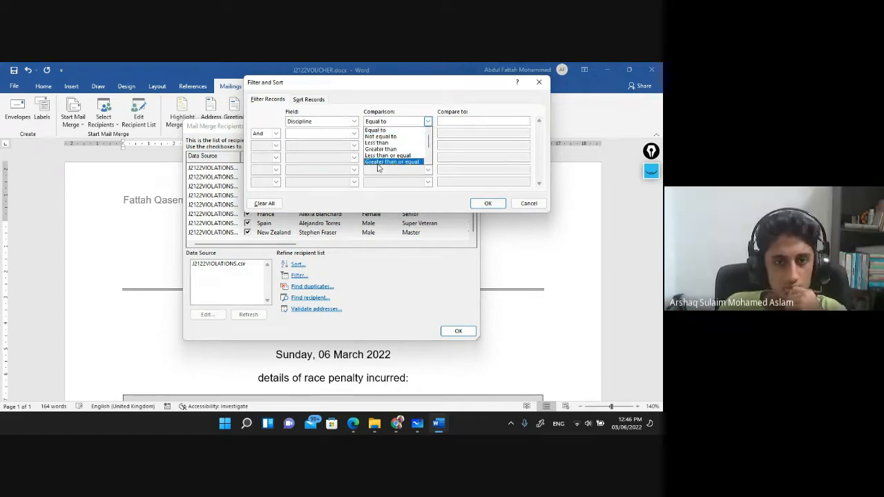
pyautogui.click(380, 130)
pyautogui.click(470, 121)
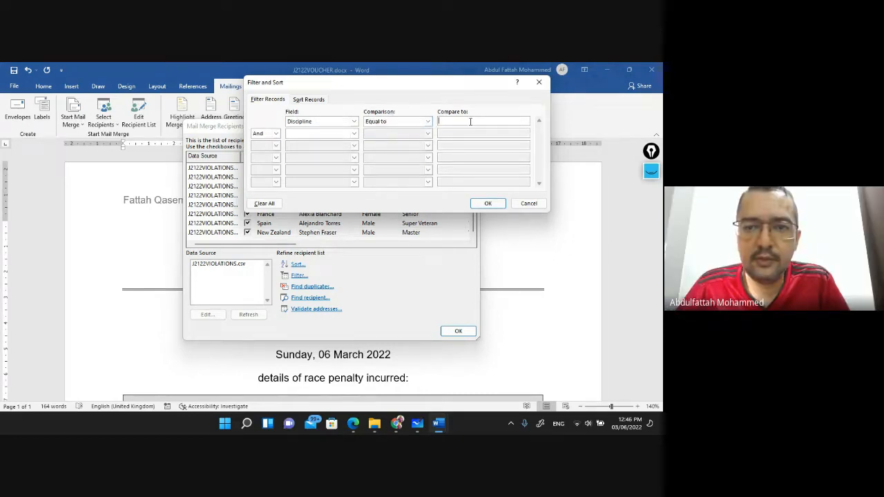
pyautogui.write('T')
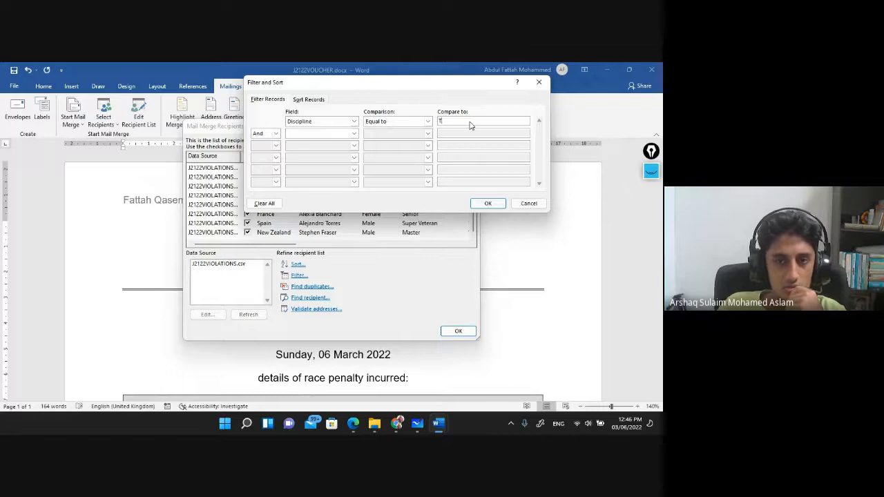
pyautogui.write('an')
pyautogui.press('BackSpace')
pyautogui.write('r')
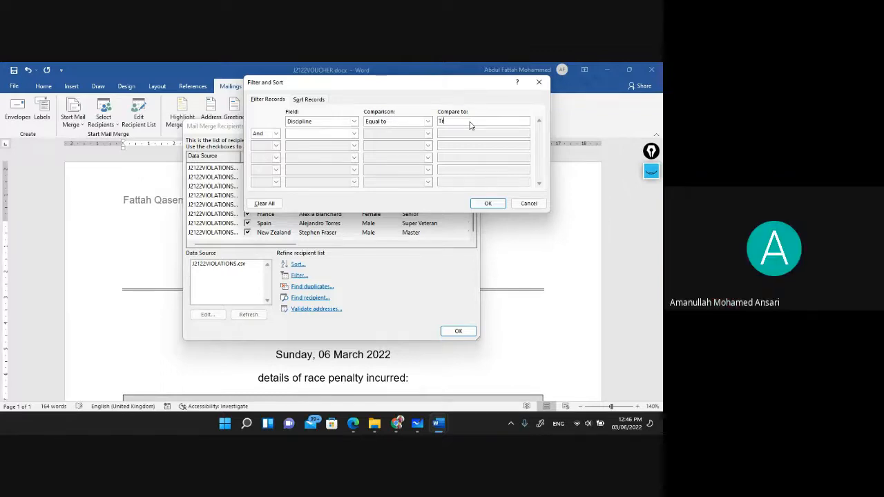
pyautogui.write('ansition')
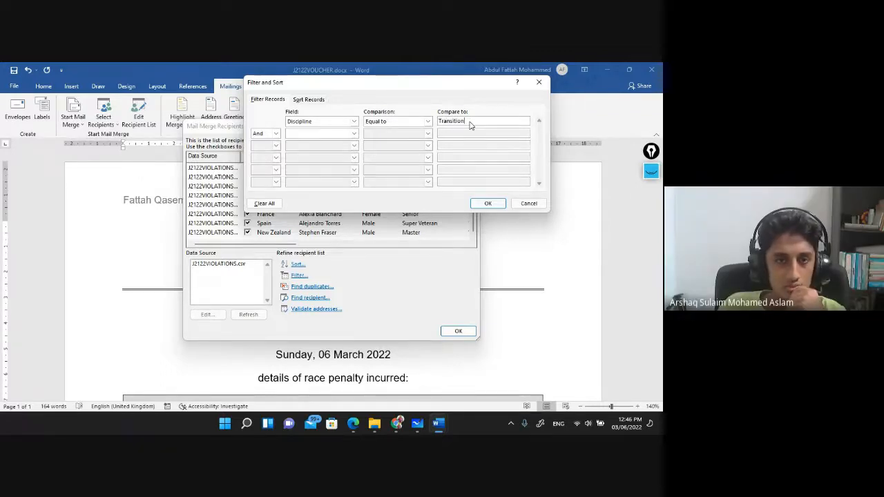
pyautogui.write('_2')
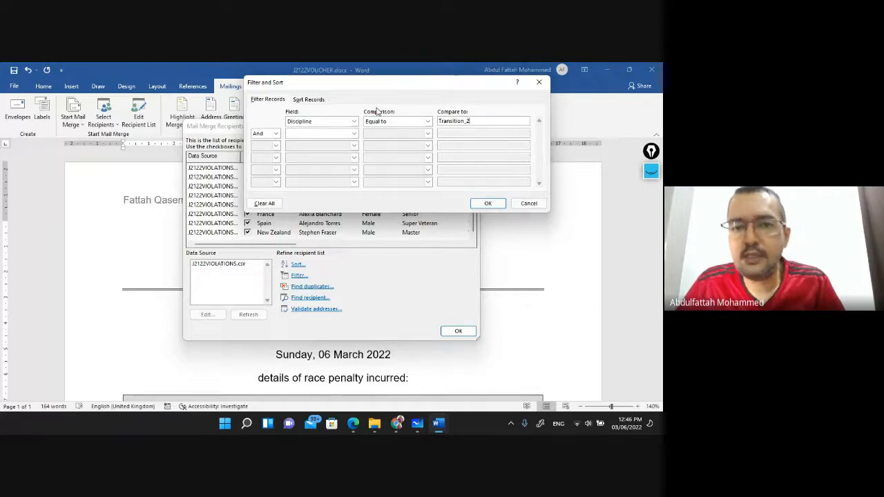
# Add the condition Duration Greater than or equal 2 and apply the filter
pyautogui.click(354, 133)
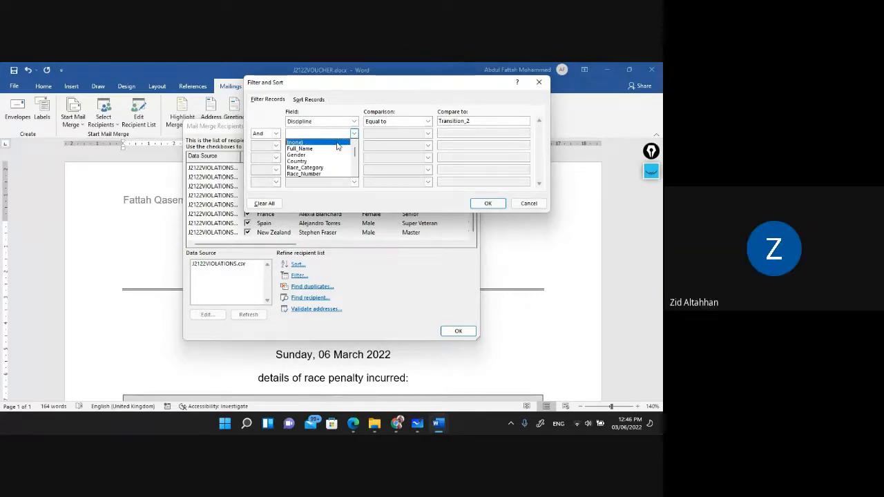
pyautogui.scroll(-3, 338, 145)
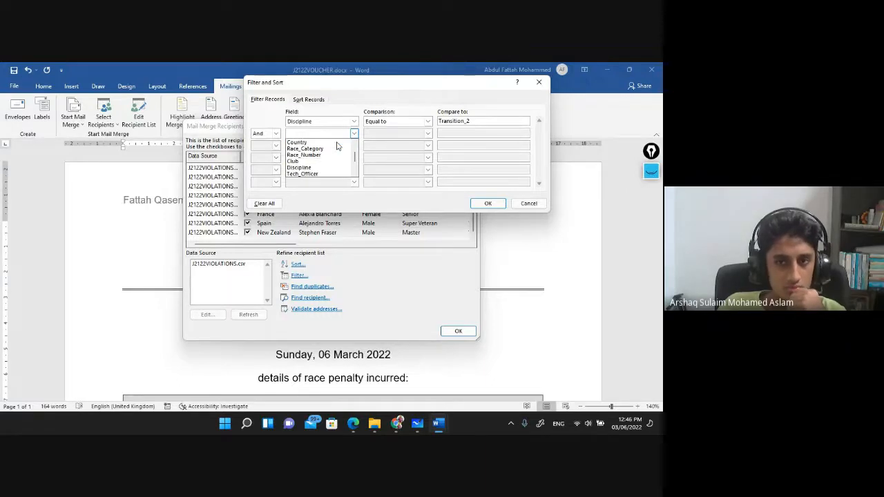
pyautogui.click(305, 176)
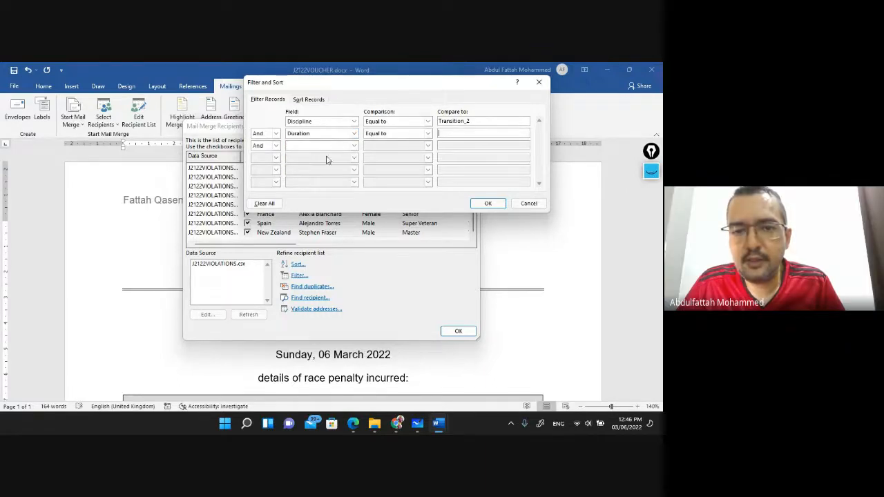
pyautogui.click(427, 134)
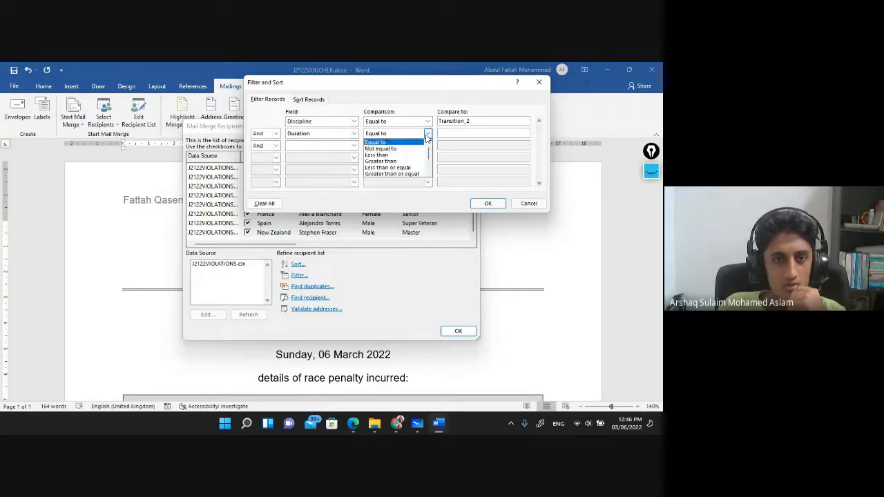
pyautogui.click(397, 174)
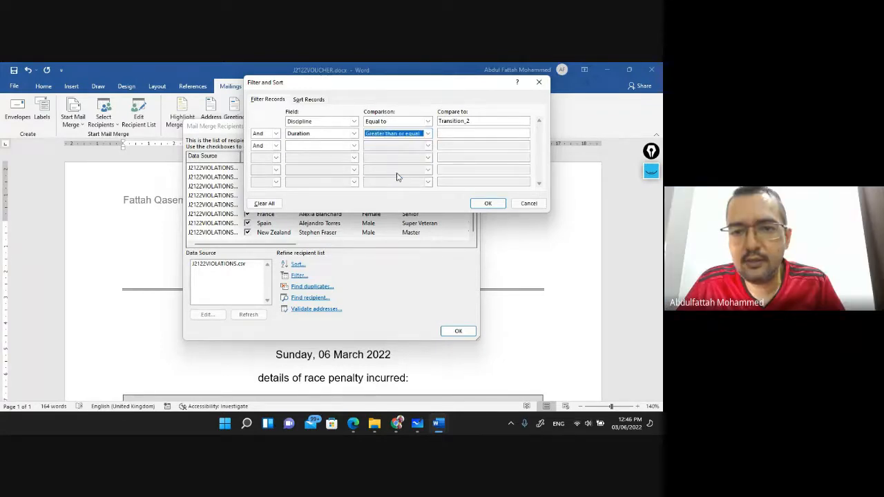
pyautogui.click(457, 134)
pyautogui.write('2')
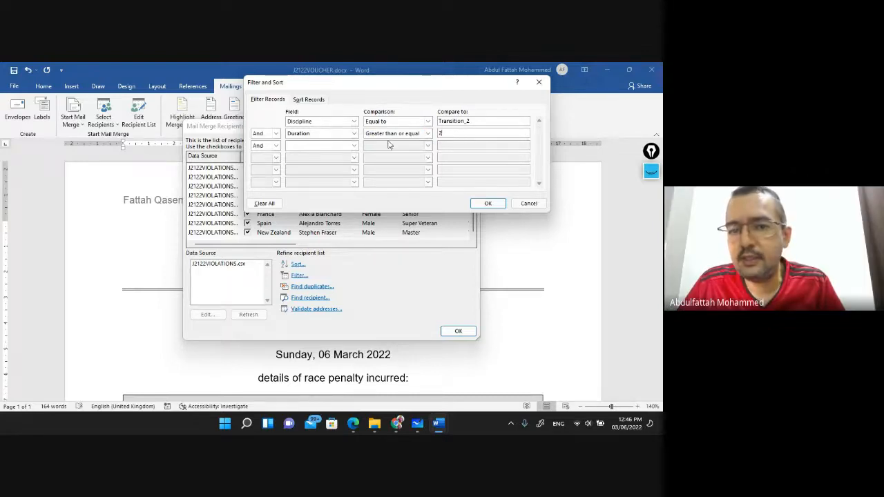
pyautogui.click(488, 203)
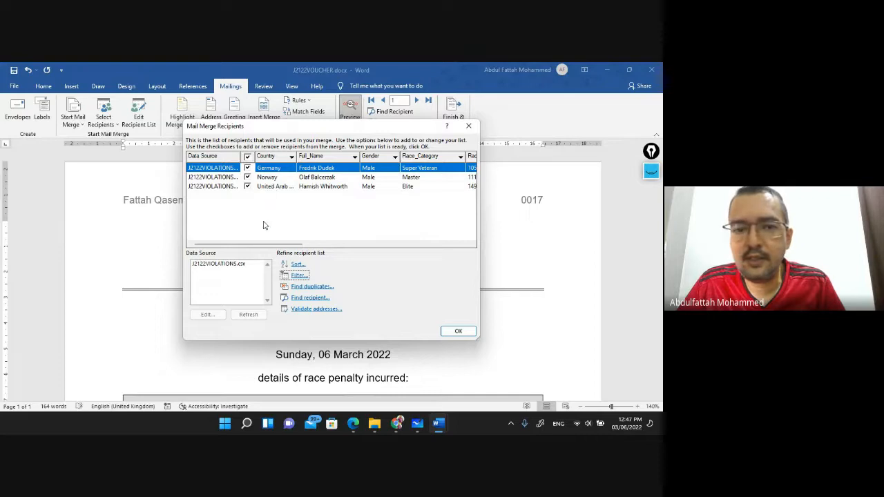
# Close the filtered recipient list and preview the last, second and first of the three filtered vouchers
pyautogui.moveTo(271, 246); pyautogui.dragTo(369, 246)
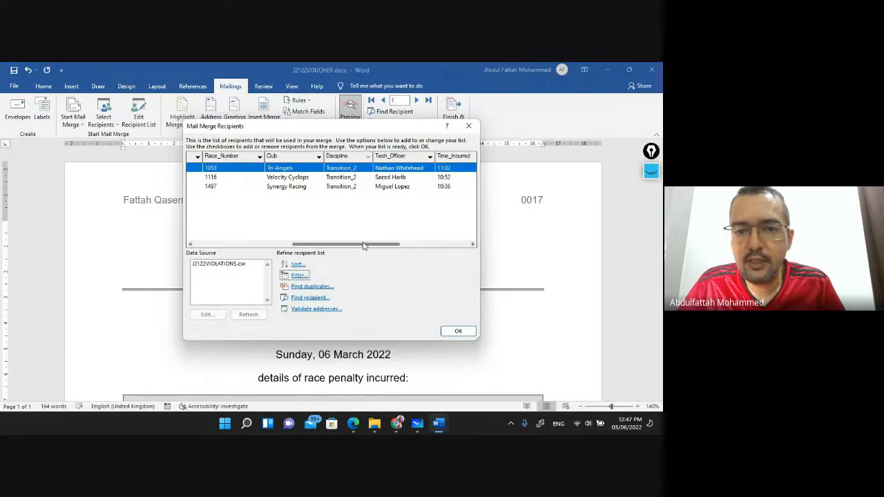
pyautogui.moveTo(364, 246); pyautogui.dragTo(456, 246)
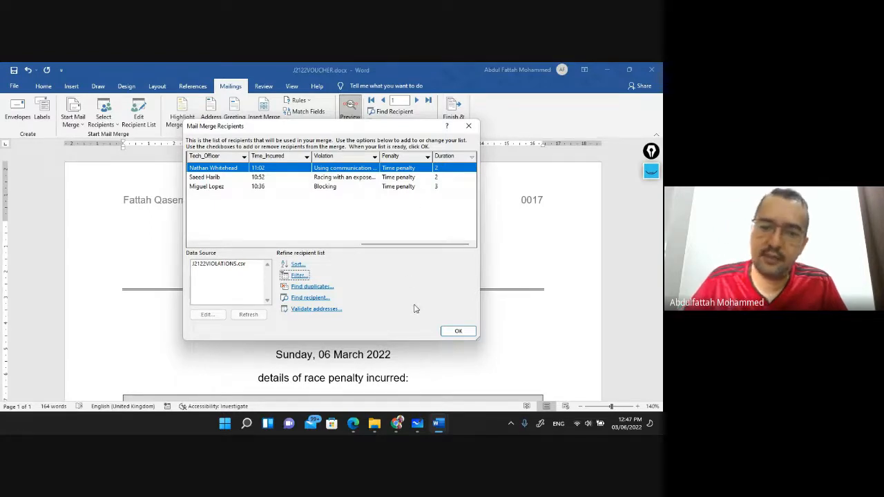
pyautogui.click(457, 331)
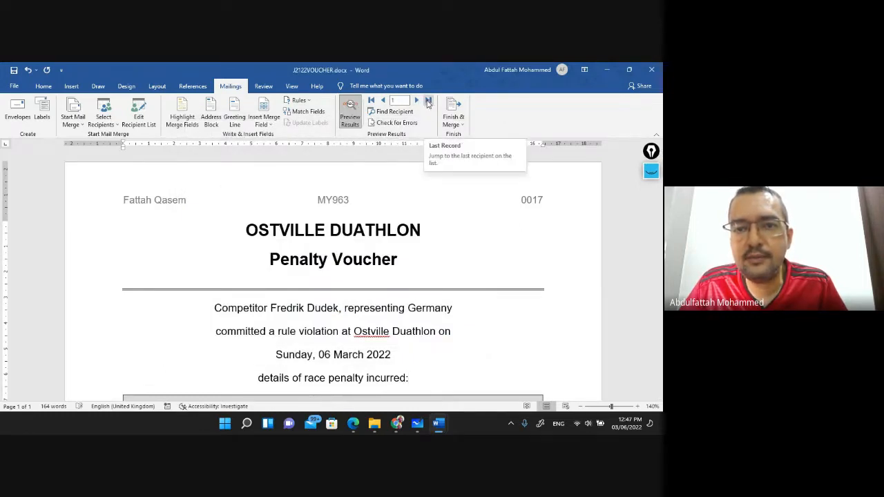
pyautogui.click(428, 102)
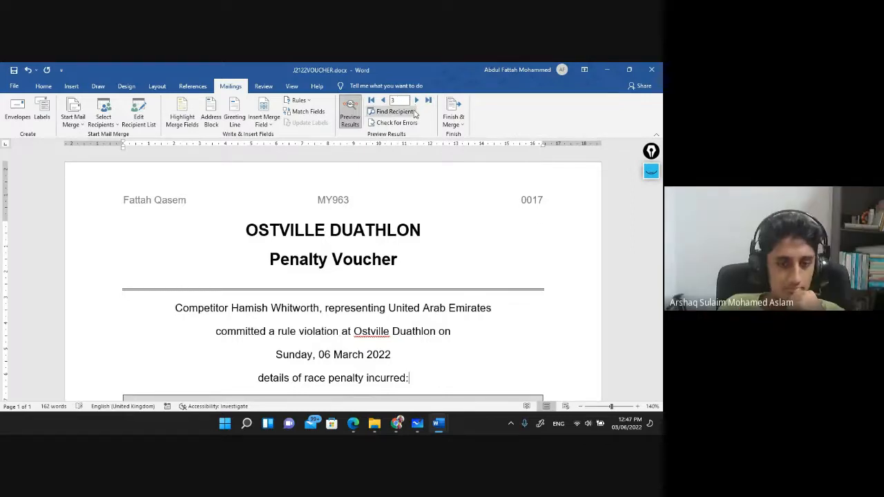
pyautogui.click(383, 100)
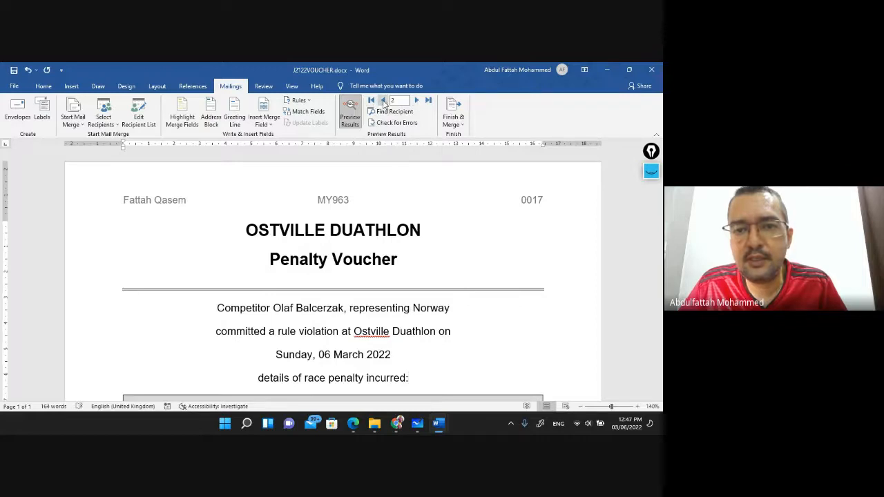
pyautogui.click(383, 102)
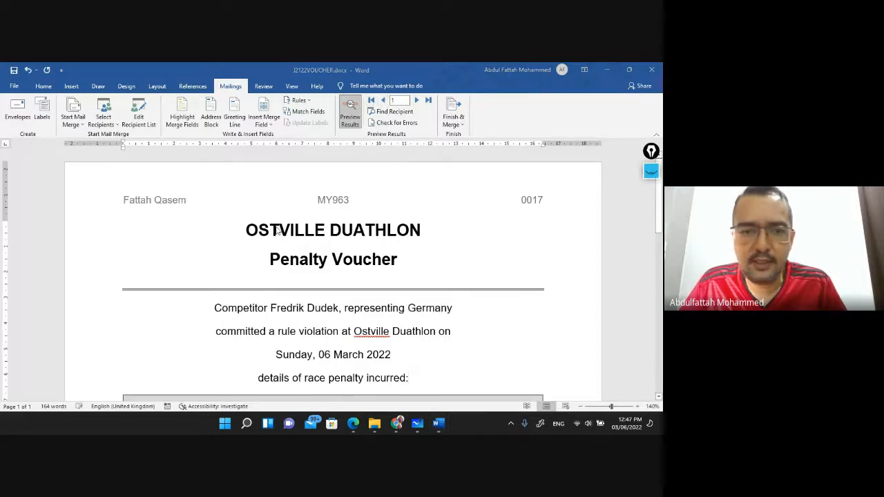
pyautogui.click(354, 424)
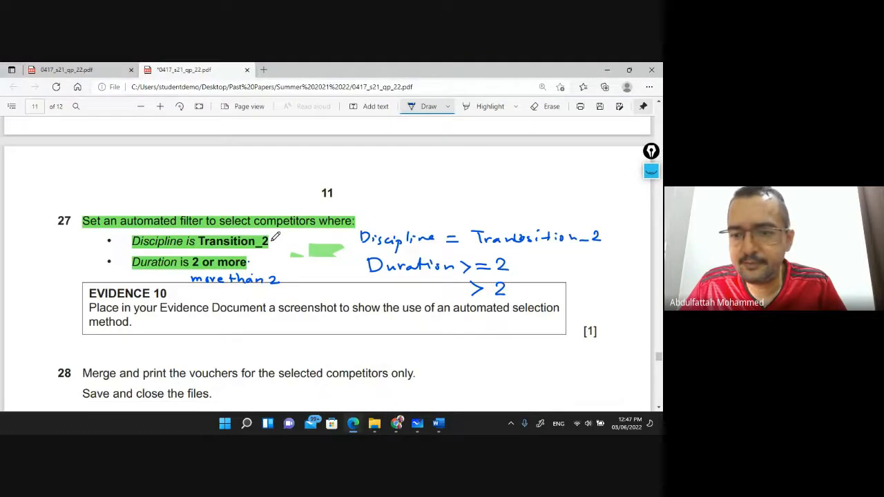
# Highlight the whole EVIDENCE 10 instruction sentence, through 'method.', in the exam PDF
pyautogui.scroll(-2, 149, 284)
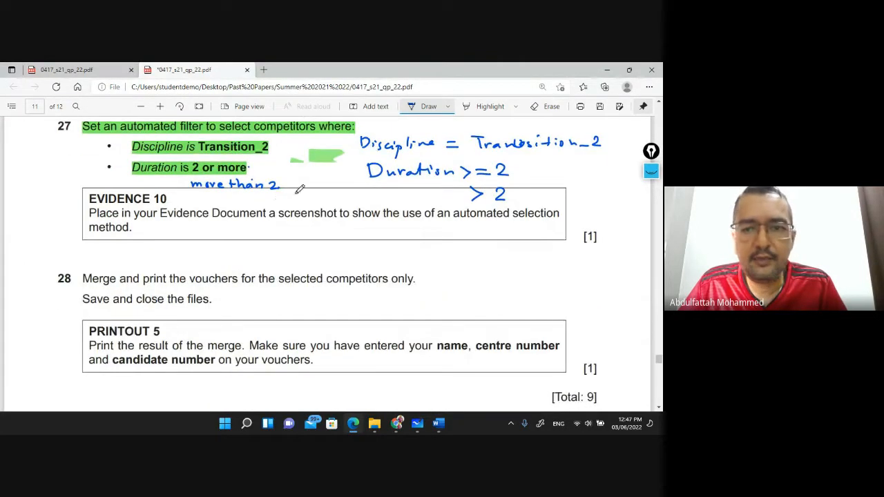
pyautogui.click(482, 111)
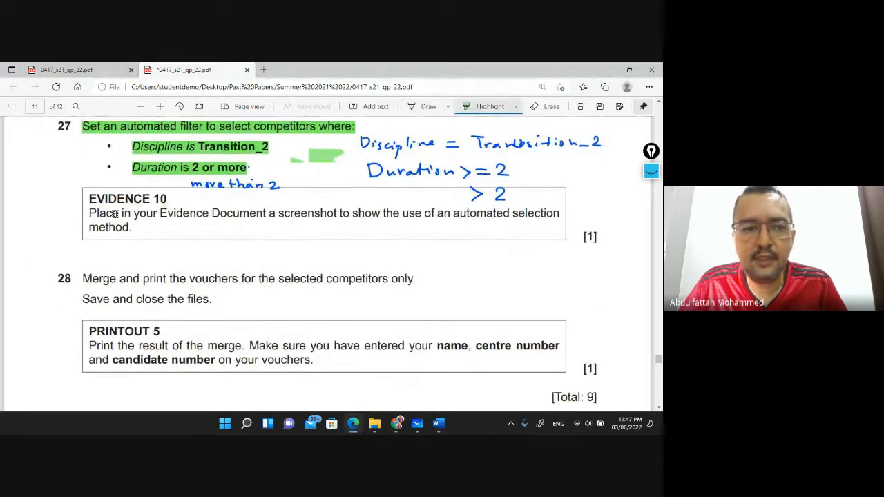
pyautogui.moveTo(90, 212); pyautogui.dragTo(561, 214)
pyautogui.moveTo(92, 227); pyautogui.dragTo(136, 227)
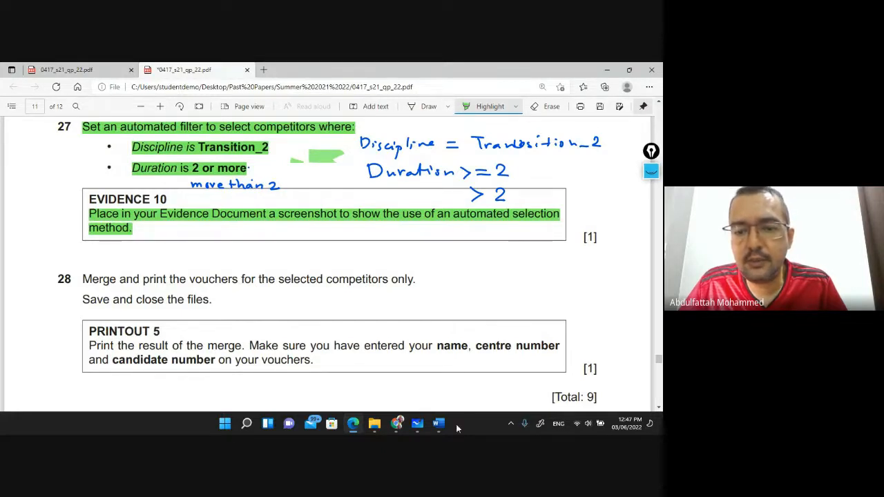
pyautogui.moveTo(435, 426)
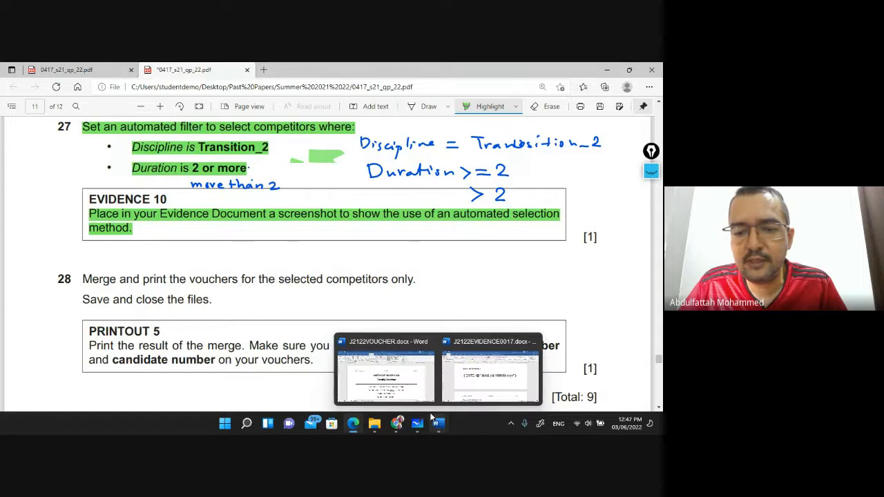
pyautogui.click(401, 382)
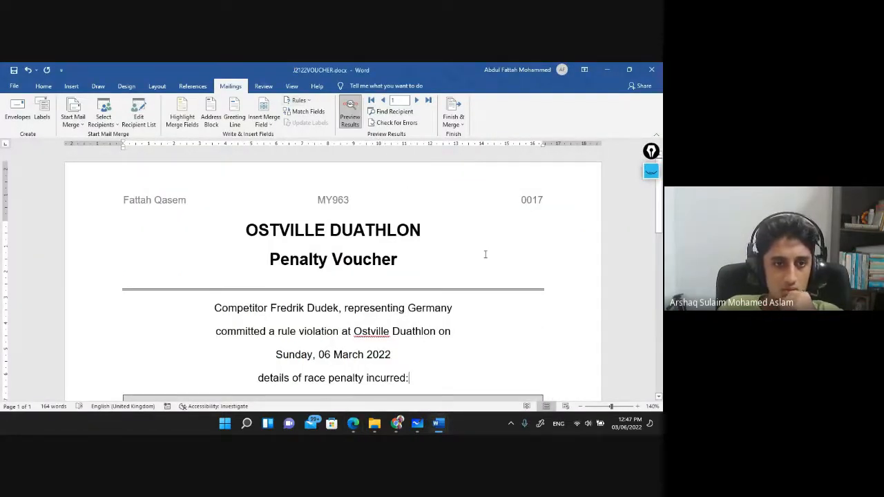
# Reopen the recipient filter settings showing the Discipline and Duration conditions for a screenshot, then cancel
pyautogui.hotkey('alt', 'Tab')
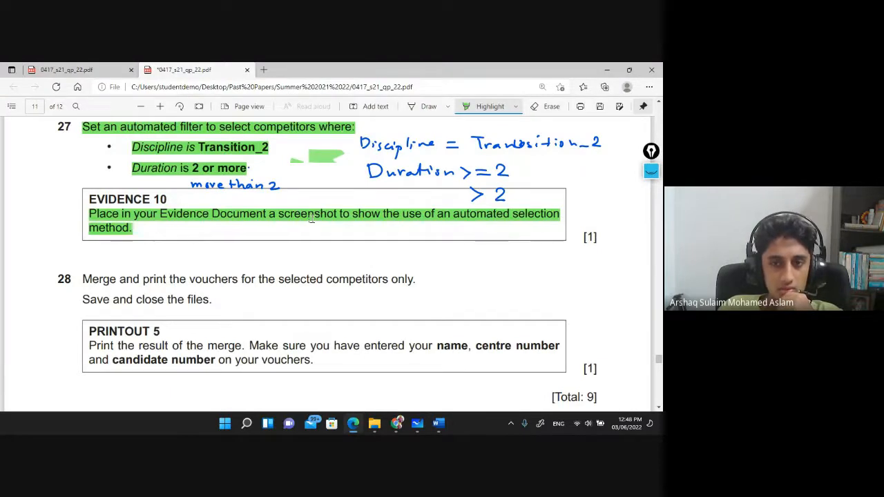
pyautogui.hotkey('alt', 'Tab')
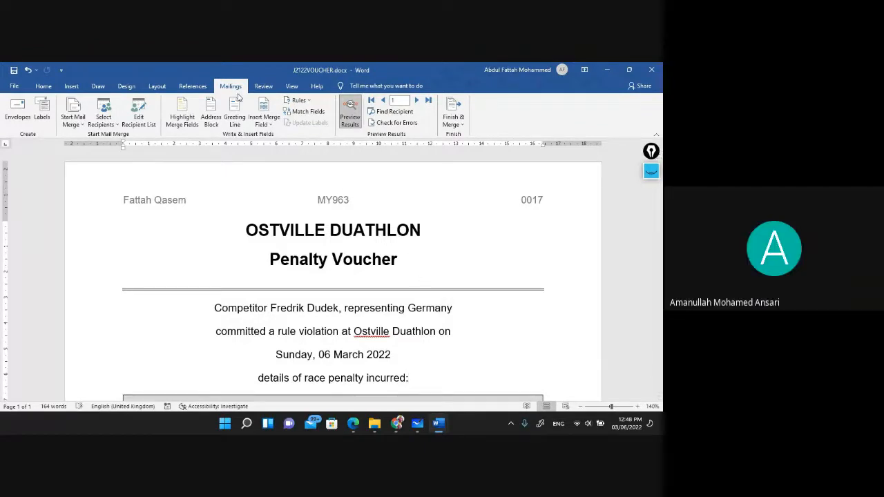
pyautogui.click(140, 117)
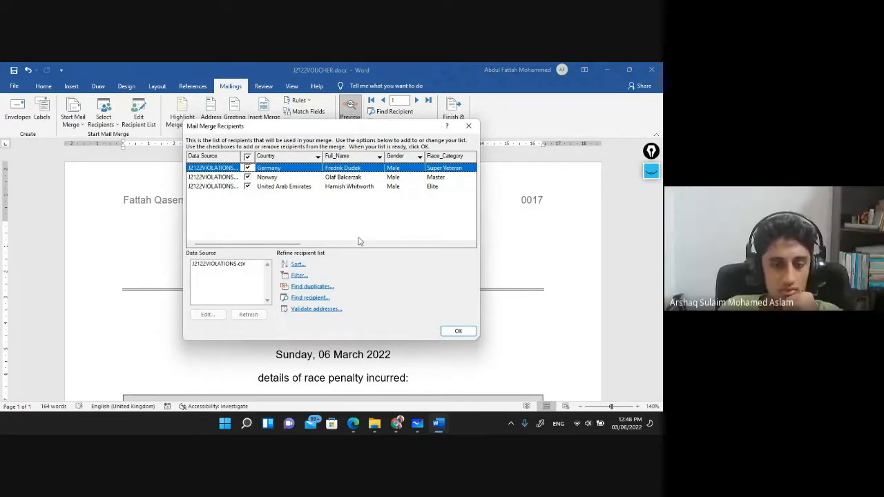
pyautogui.click(298, 274)
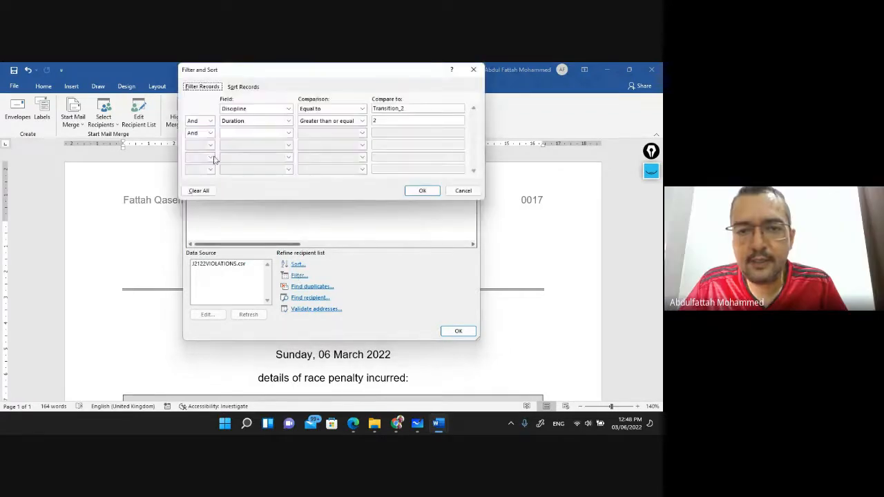
pyautogui.moveTo(325, 72); pyautogui.dragTo(353, 109)
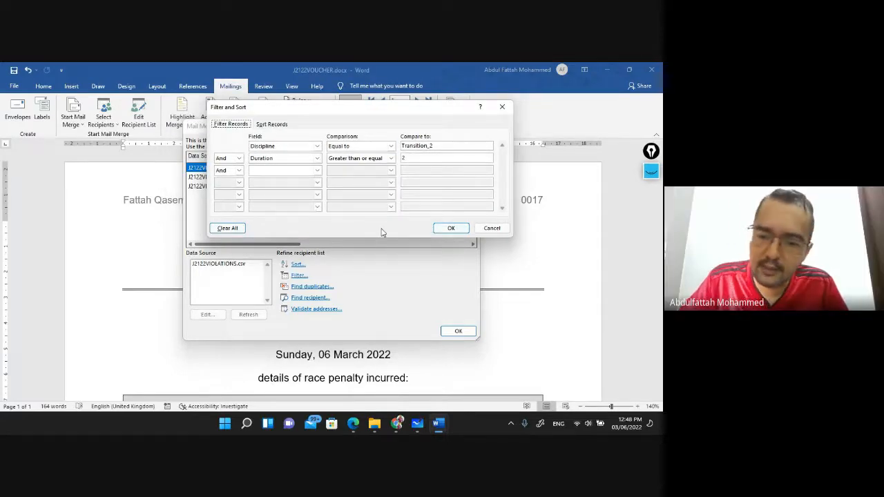
pyautogui.click(494, 232)
pyautogui.click(468, 125)
# Paste the filter screenshot on the empty line under Step 27 in J2122EVIDENCE0017.docx
pyautogui.moveTo(437, 428)
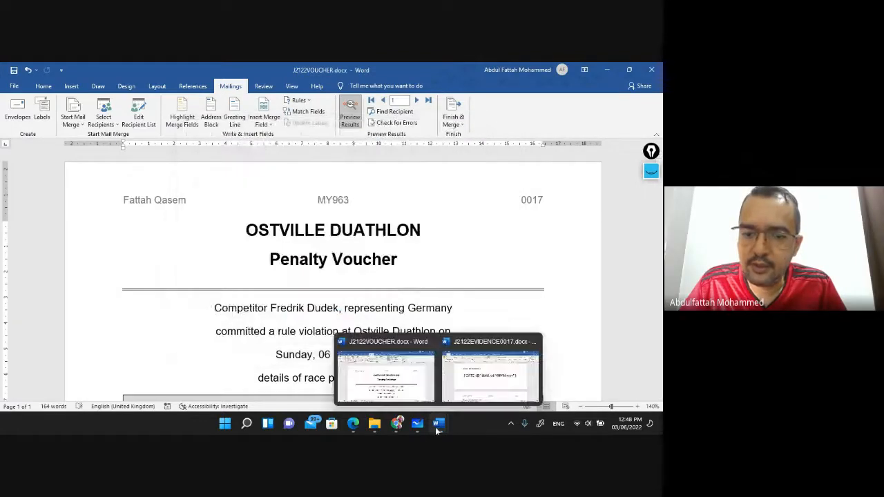
pyautogui.click(465, 387)
pyautogui.scroll(-4, 310, 290)
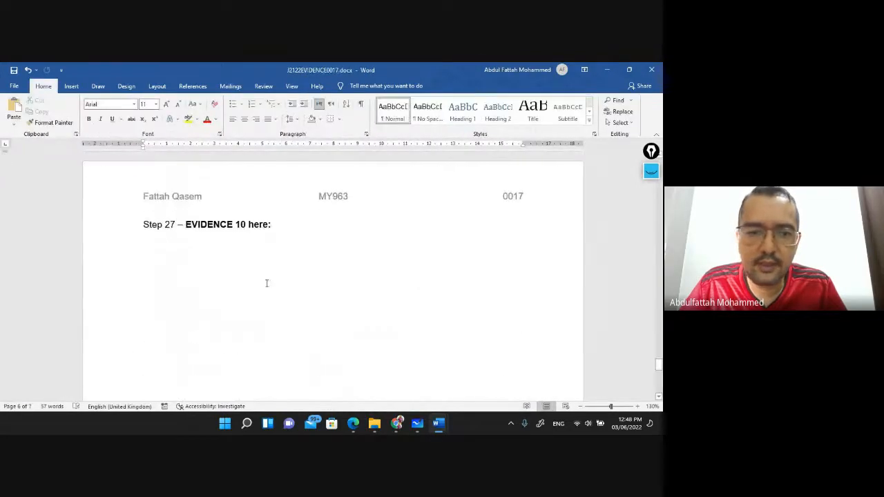
pyautogui.click(182, 263)
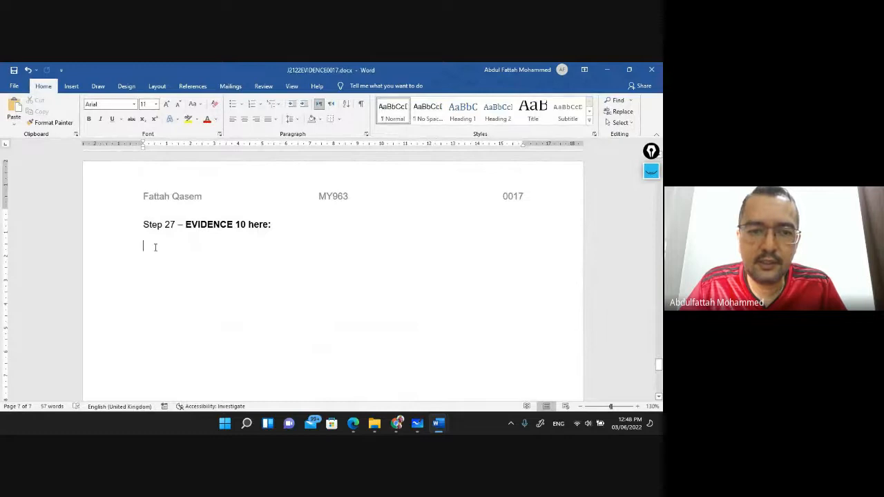
pyautogui.hotkey('ctrl', 'v')
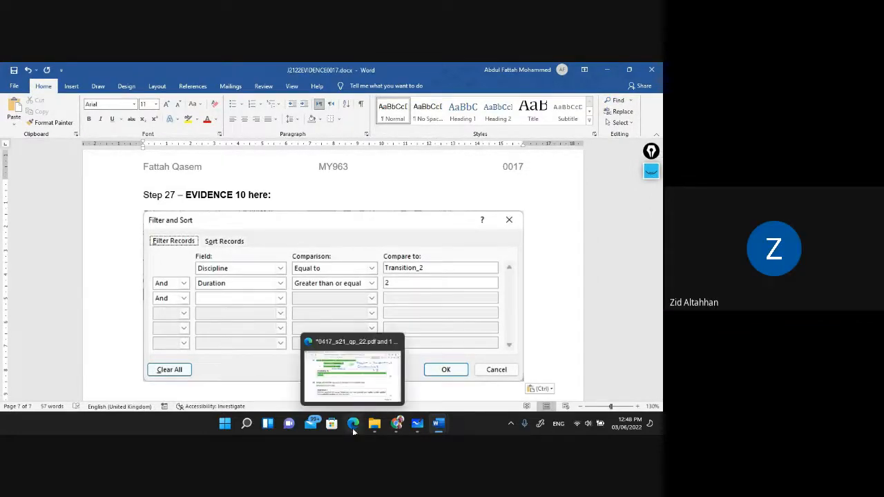
# Highlight question 28's merge-and-print instruction in the exam PDF
pyautogui.click(347, 383)
pyautogui.scroll(-2, 136, 250)
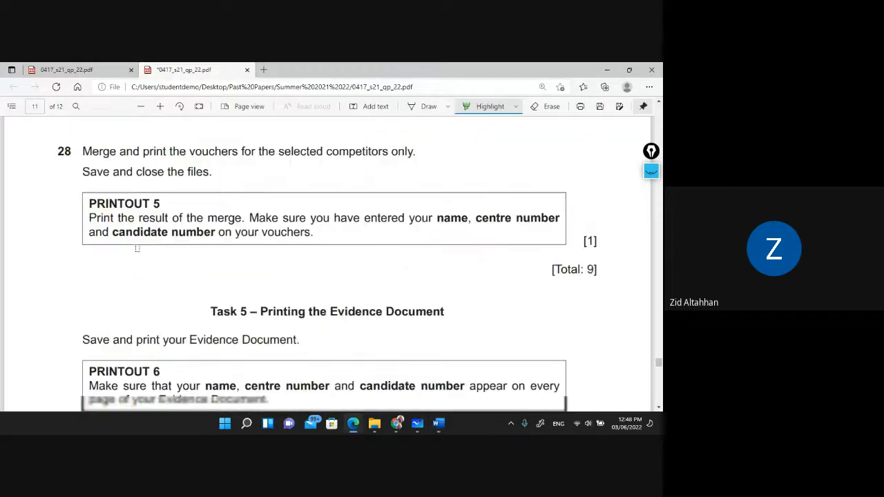
pyautogui.scroll(2, 137, 248)
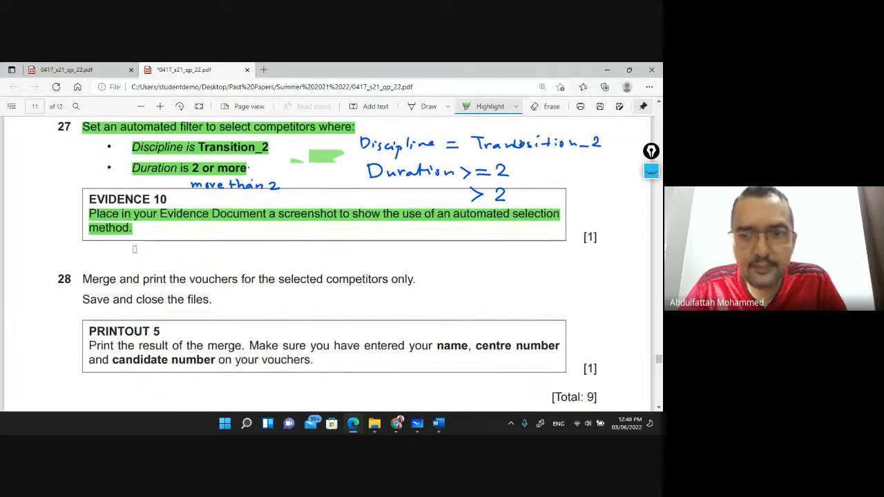
pyautogui.scroll(2, 136, 251)
pyautogui.scroll(-4, 134, 252)
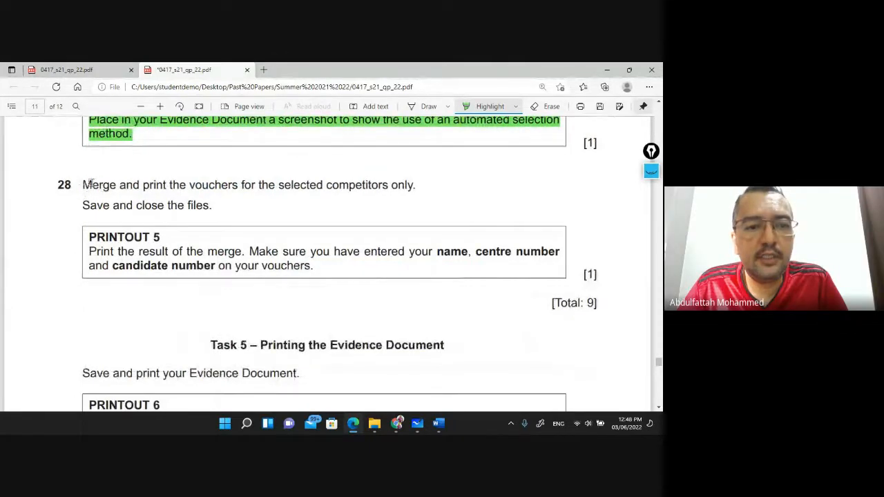
pyautogui.moveTo(82, 183); pyautogui.dragTo(420, 185)
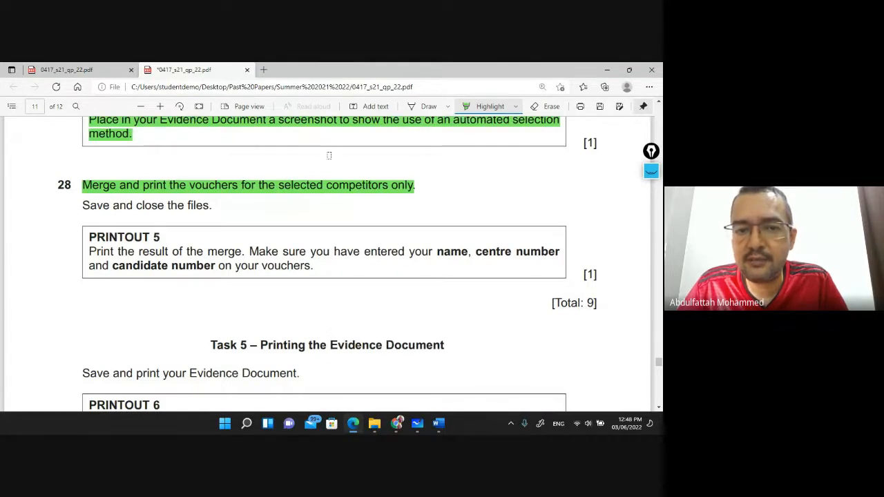
# Highlight 'Save and close the files' and the PRINTOUT 5 instructions
pyautogui.scroll(4, 167, 176)
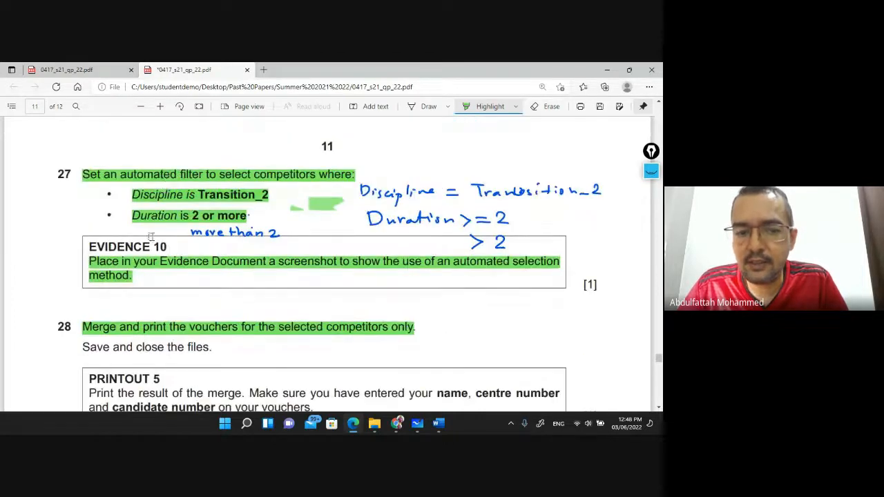
pyautogui.scroll(-3, 151, 236)
pyautogui.moveTo(443, 429)
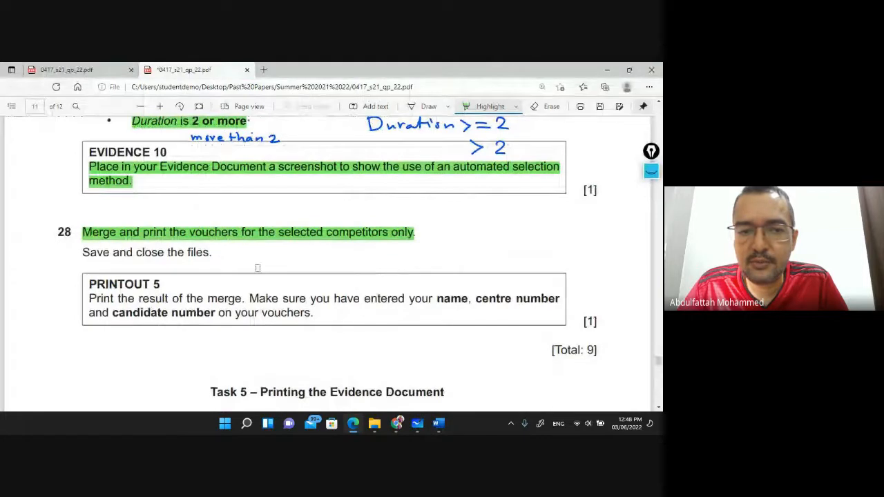
pyautogui.moveTo(81, 251); pyautogui.dragTo(227, 249)
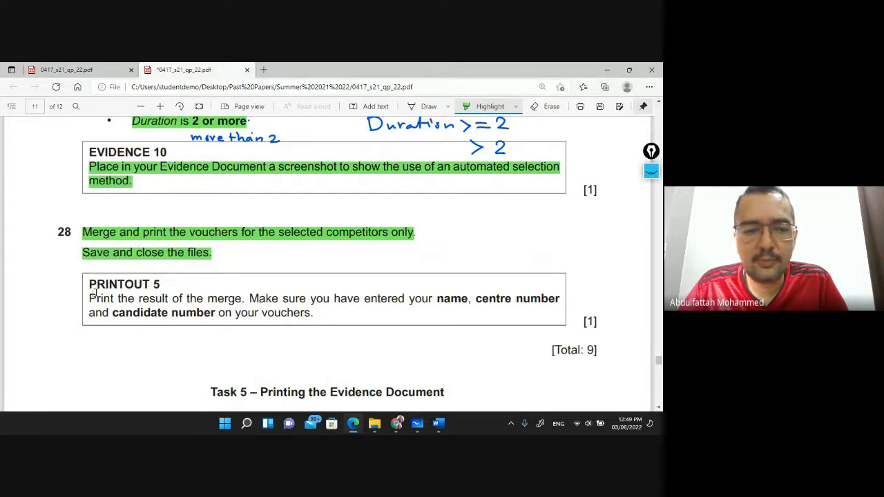
pyautogui.moveTo(88, 299)
pyautogui.mouseDown()
pyautogui.moveTo(225, 298)
pyautogui.moveTo(328, 316)
pyautogui.mouseUp()
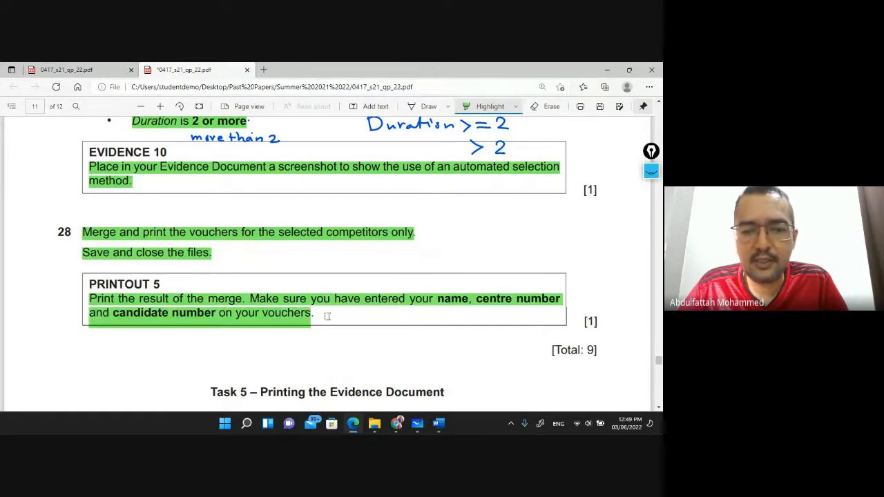
pyautogui.scroll(-2, 327, 316)
pyautogui.moveTo(438, 422)
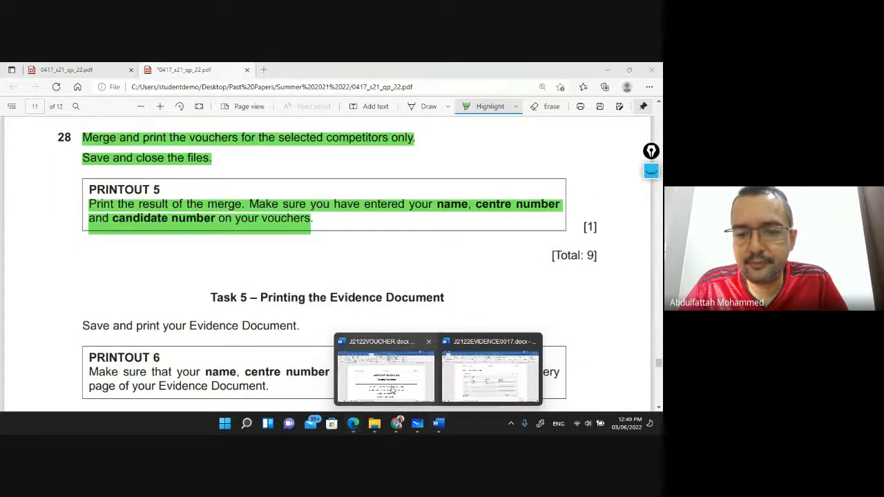
pyautogui.click(392, 391)
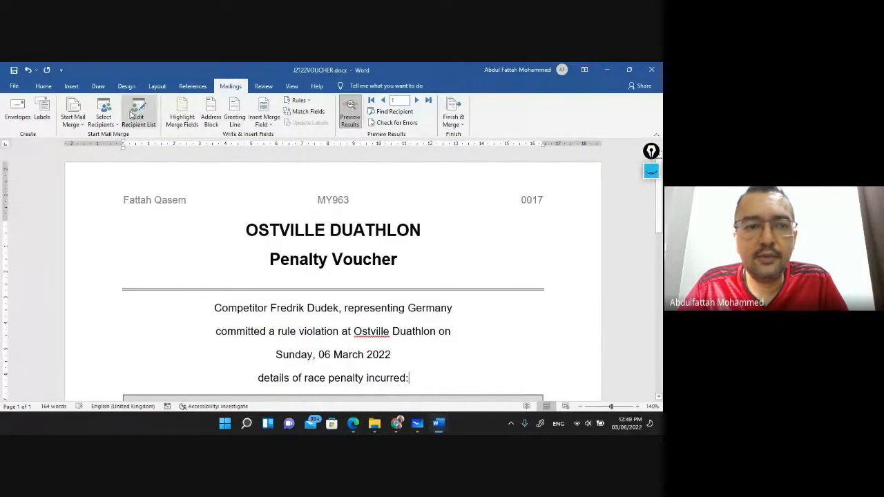
pyautogui.click(14, 86)
pyautogui.click(38, 261)
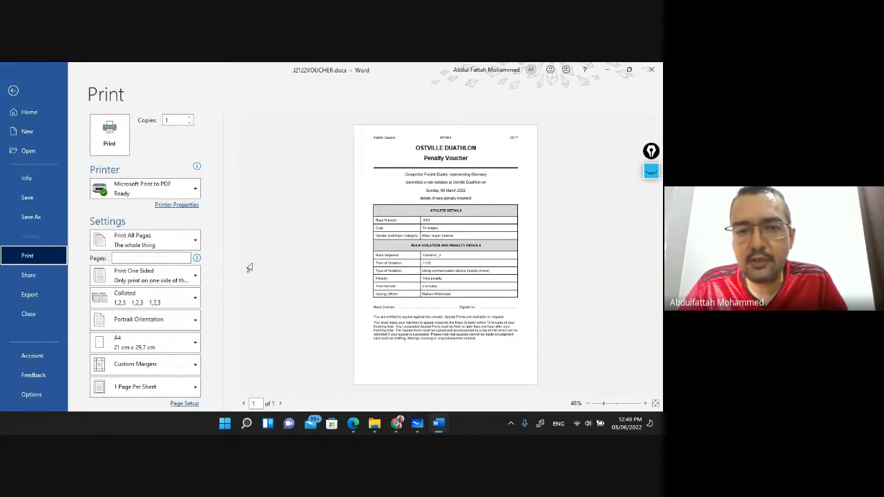
pyautogui.press('Escape')
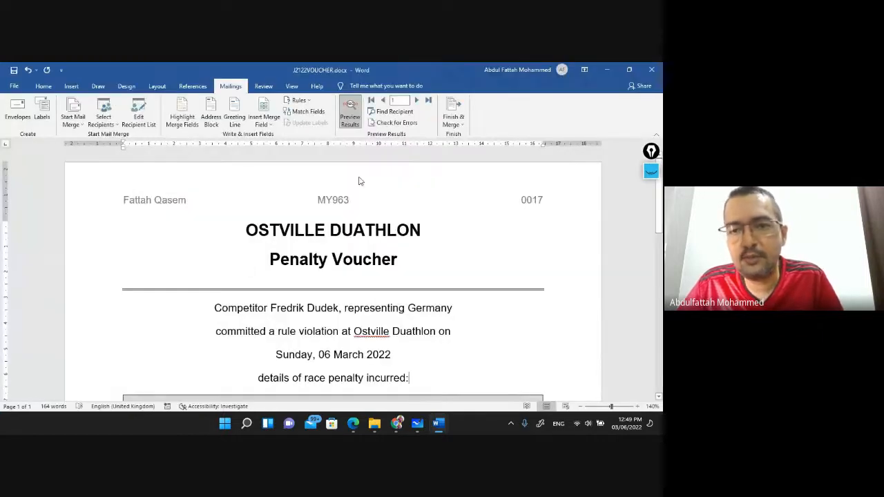
pyautogui.click(462, 124)
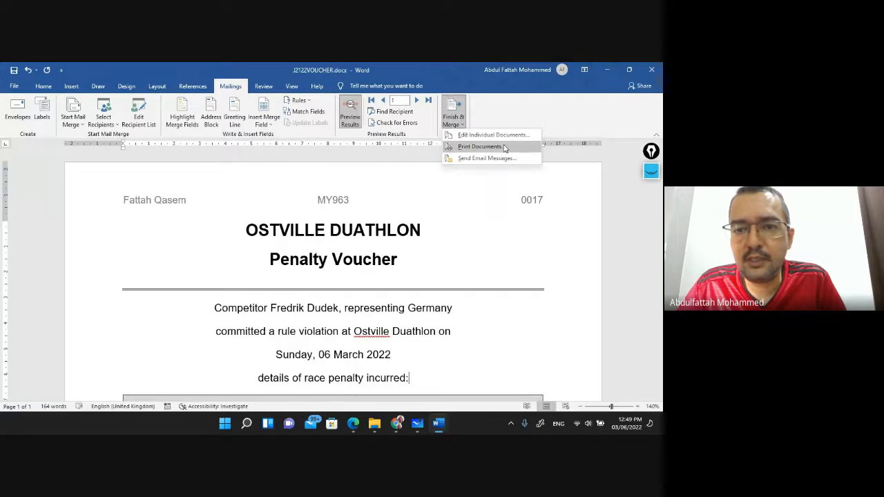
pyautogui.click(481, 146)
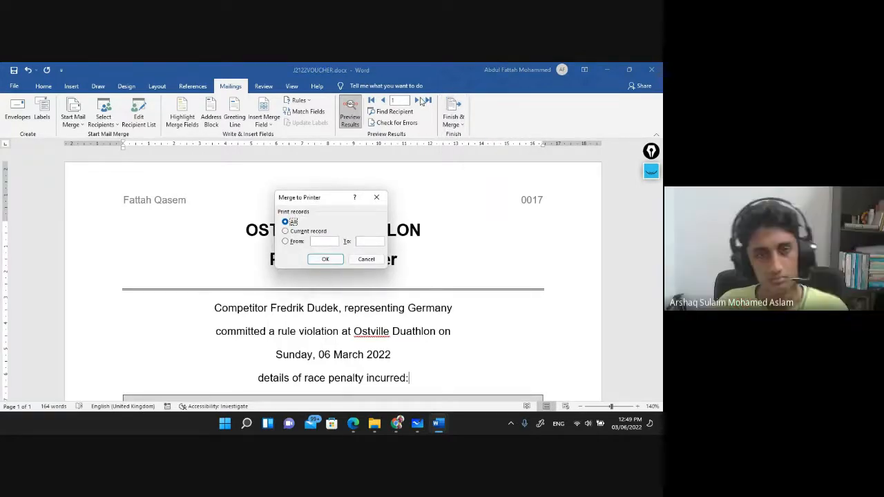
pyautogui.click(326, 260)
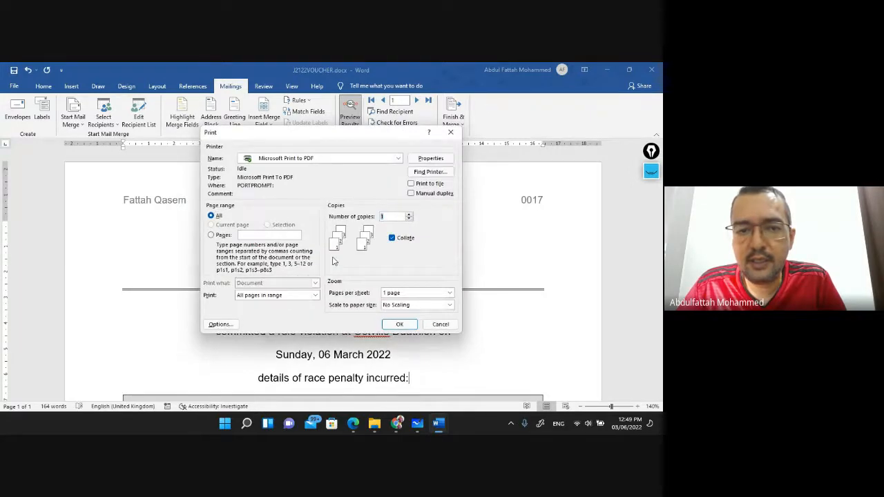
pyautogui.click(397, 158)
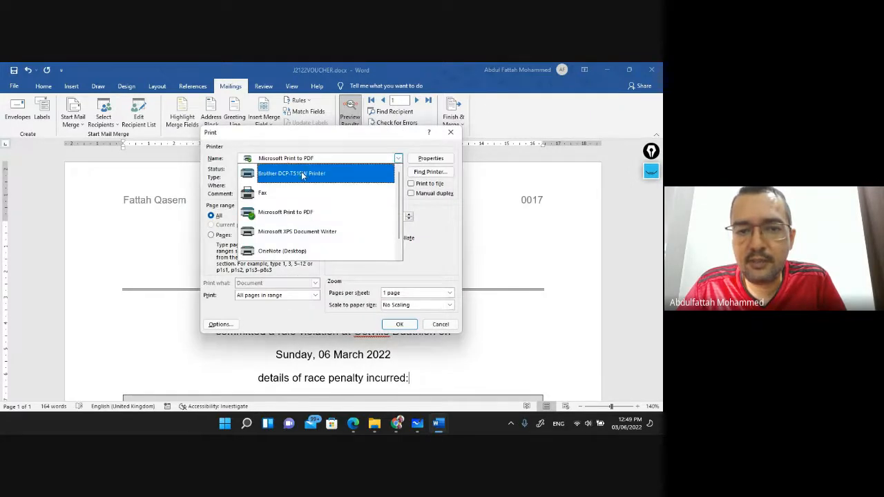
pyautogui.click(440, 324)
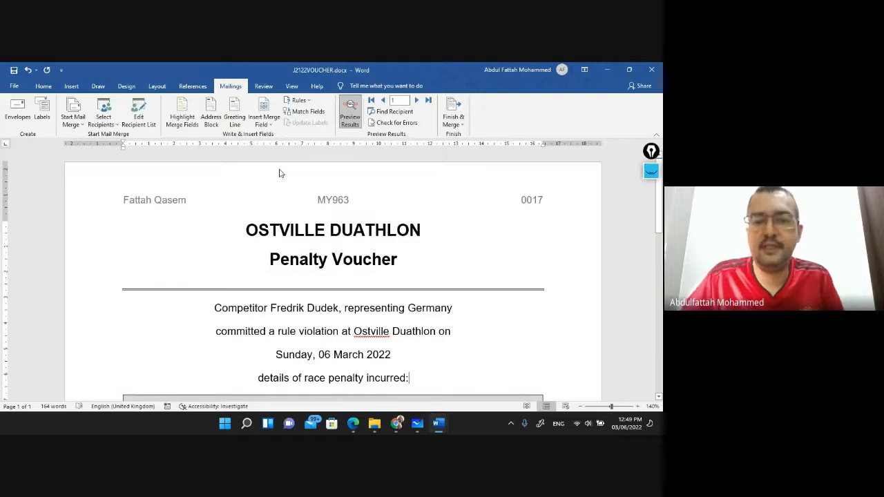
# Highlight the Task 5 heading, 'Save and print your Evidence Document.' and the PRINTOUT 6 instructions
pyautogui.hotkey('alt', 'Tab')
pyautogui.scroll(-1, 301, 243)
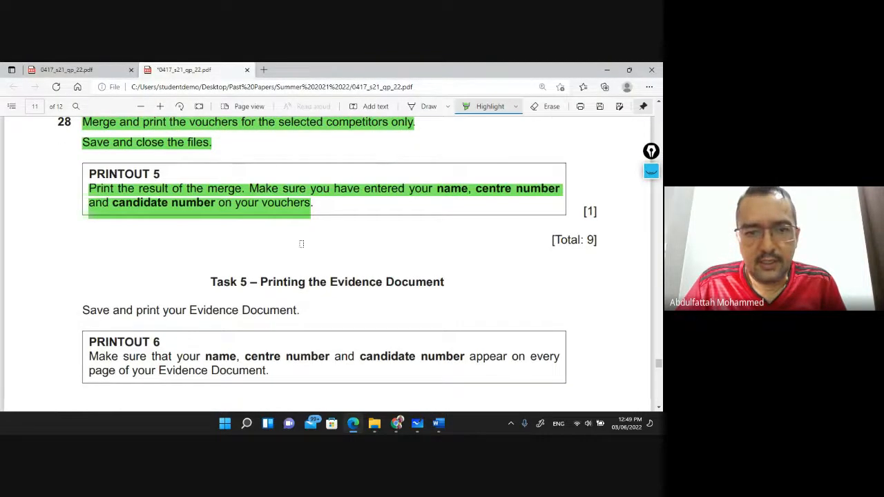
pyautogui.scroll(-2, 301, 243)
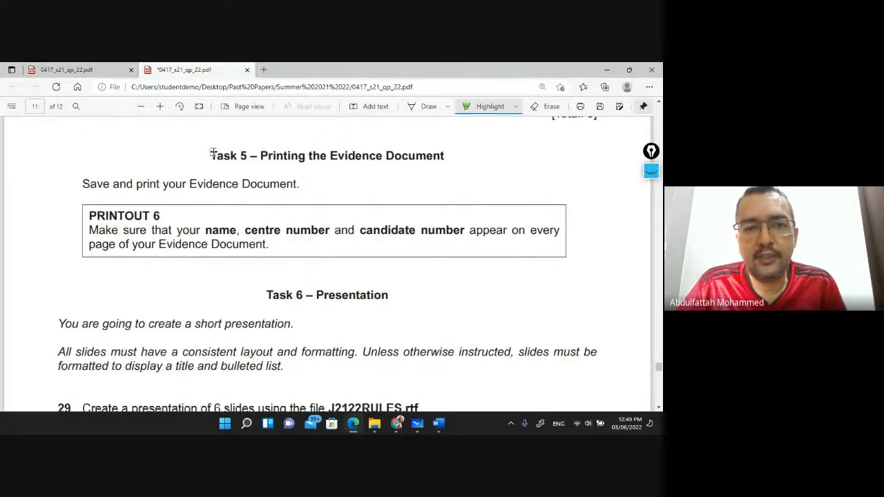
pyautogui.moveTo(213, 153); pyautogui.dragTo(444, 156)
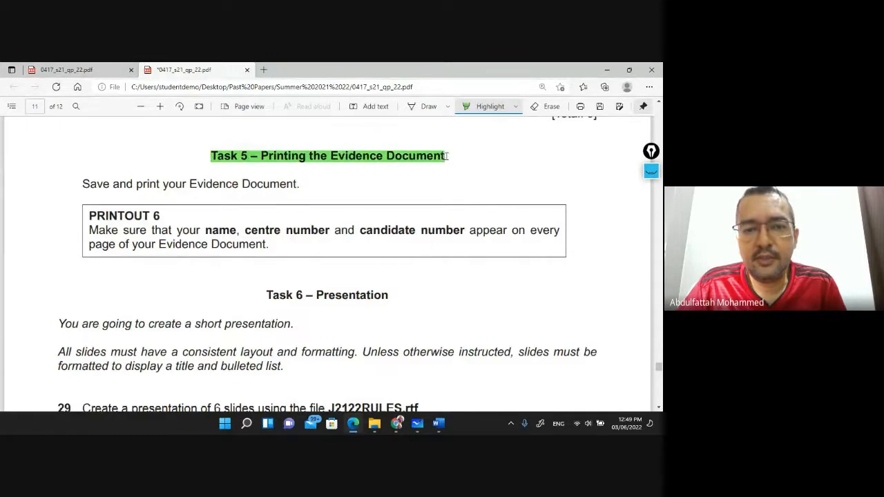
pyautogui.moveTo(82, 184); pyautogui.dragTo(317, 184)
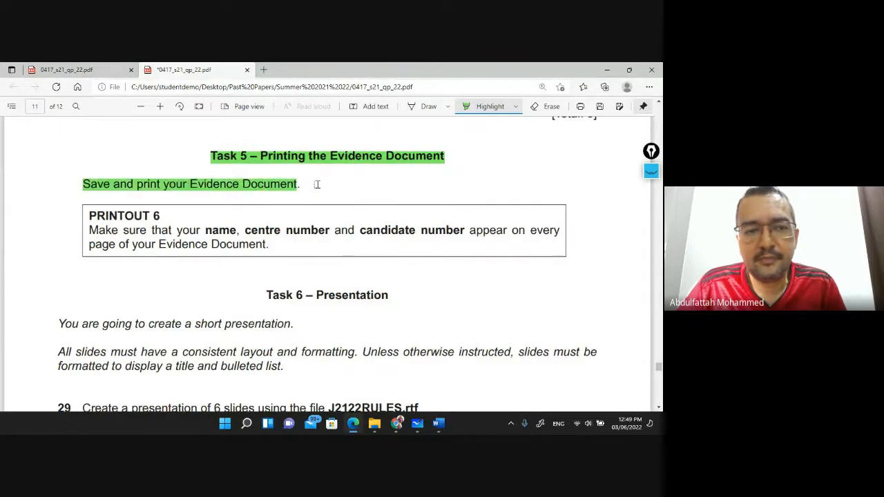
pyautogui.moveTo(98, 216)
pyautogui.mouseDown()
pyautogui.moveTo(284, 250)
pyautogui.moveTo(268, 245)
pyautogui.mouseUp()
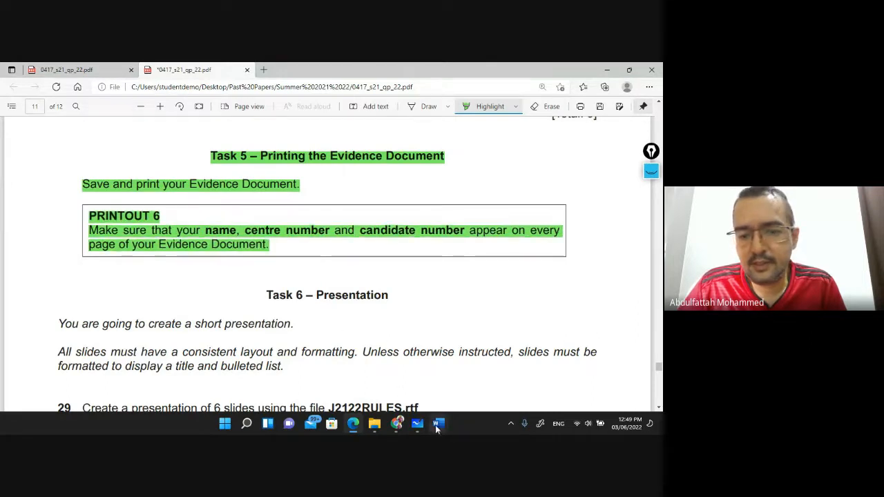
# Scroll through the J2122EVIDENCE0017 evidence document pages to review the pasted evidence
pyautogui.moveTo(438, 423)
pyautogui.click(387, 373)
pyautogui.scroll(20, 306, 256)
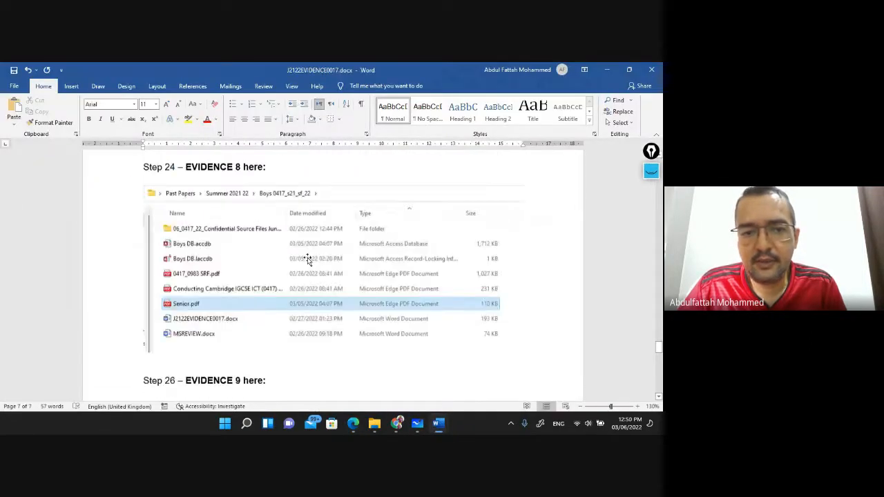
pyautogui.scroll(20, 307, 259)
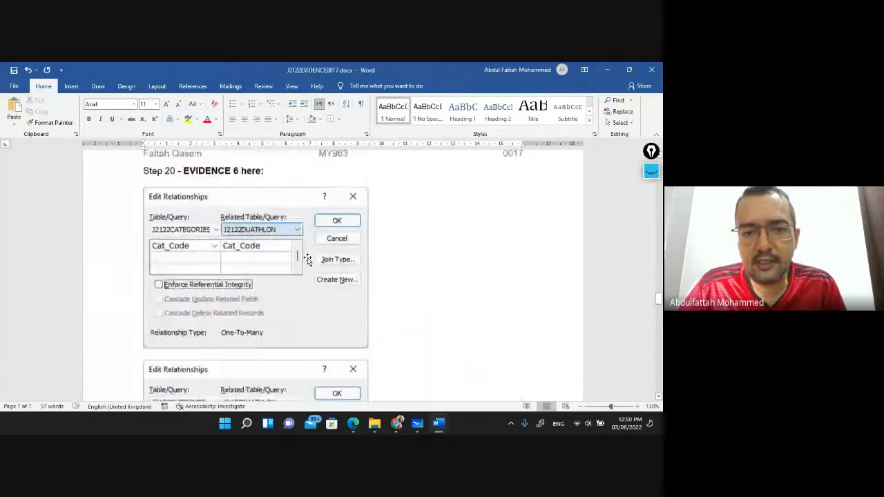
pyautogui.scroll(20, 307, 261)
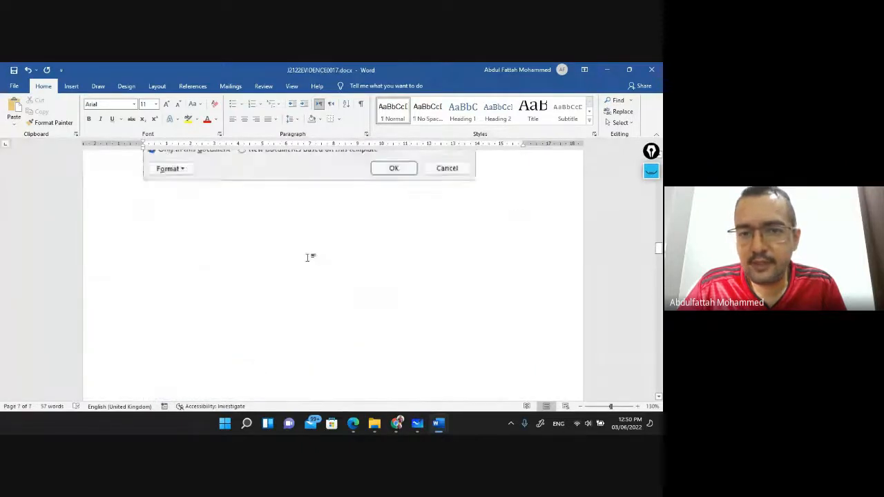
pyautogui.scroll(15, 304, 257)
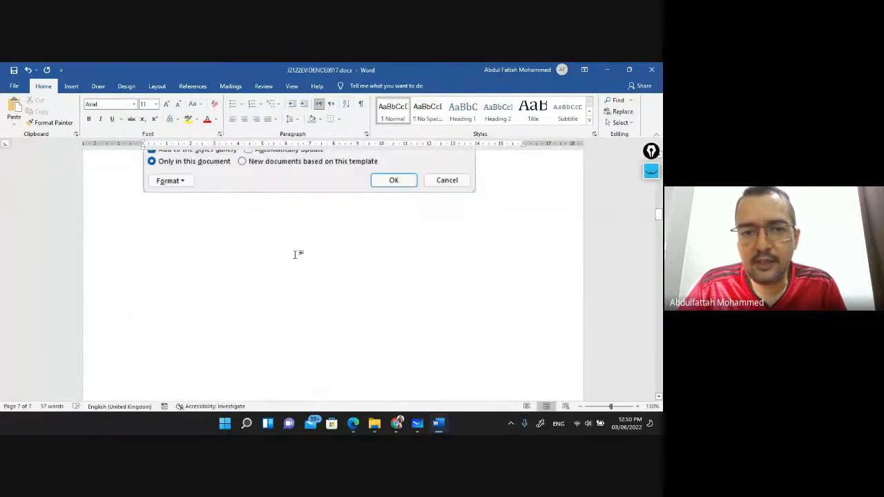
pyautogui.scroll(8, 293, 258)
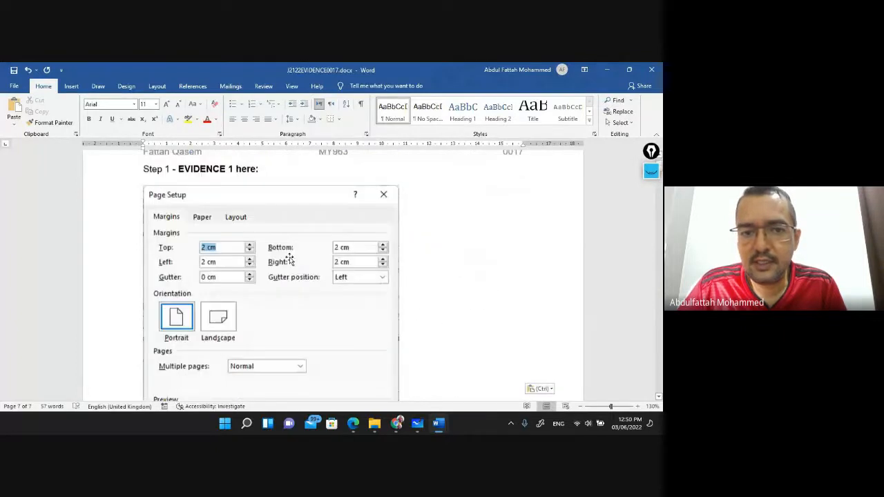
pyautogui.scroll(-12, 250, 258)
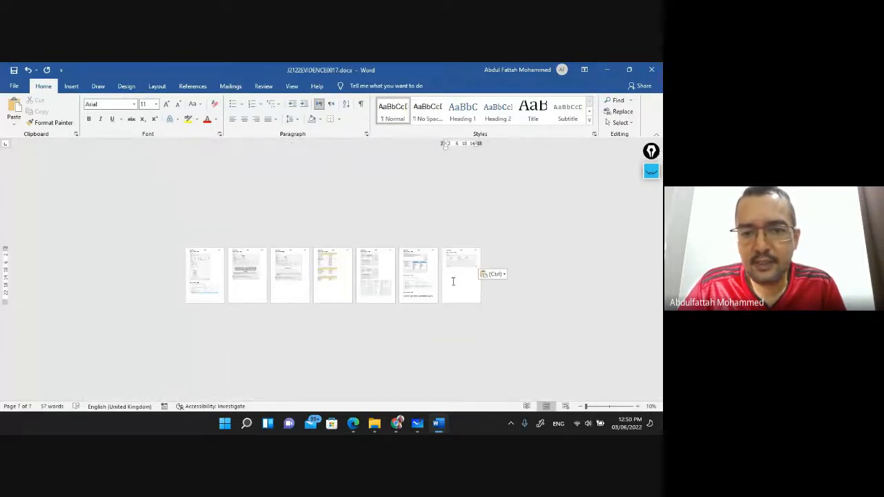
pyautogui.scroll(2, 394, 274)
pyautogui.scroll(-3, 526, 260)
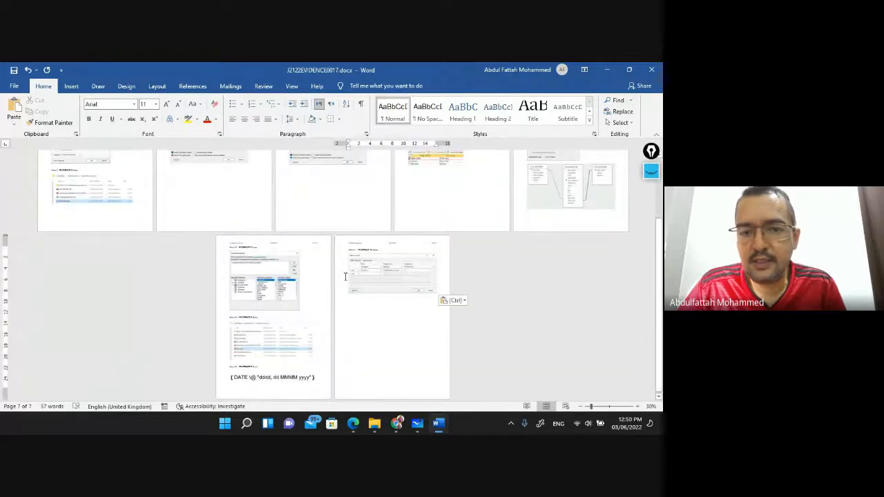
pyautogui.scroll(5, 345, 276)
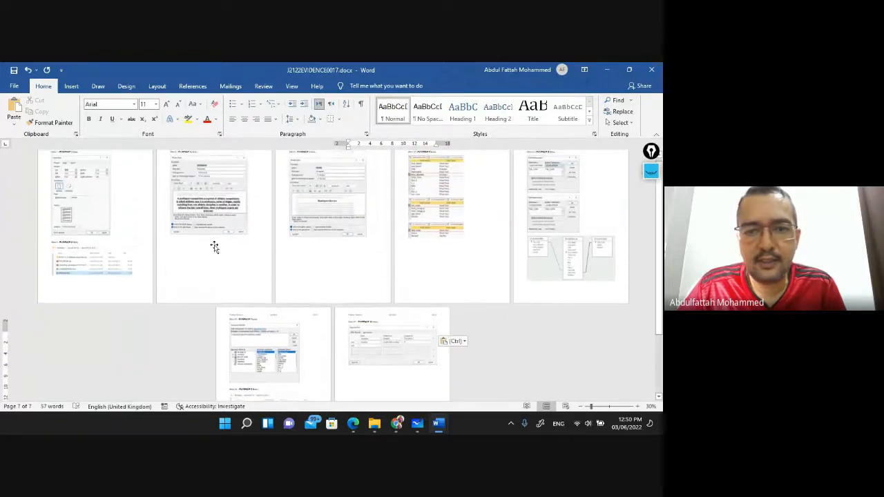
pyautogui.scroll(1, 215, 248)
pyautogui.scroll(-6, 214, 247)
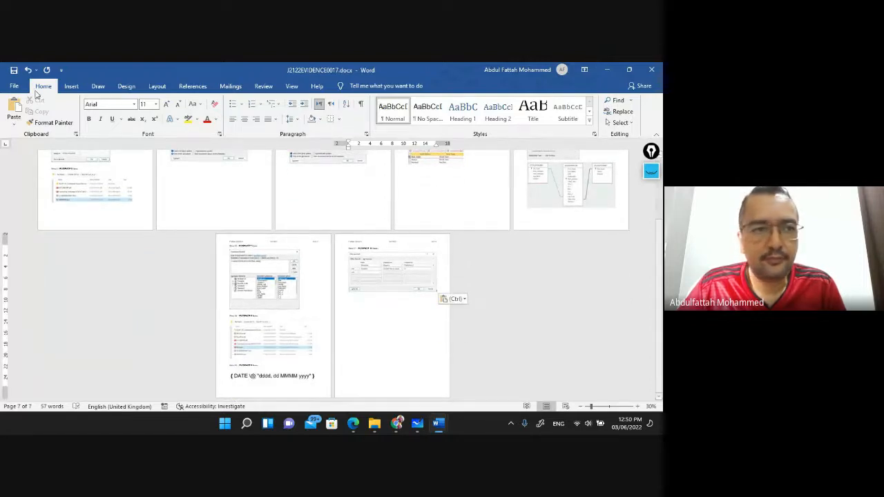
# Check the print page, then close the evidence document, saving the changes
pyautogui.click(15, 86)
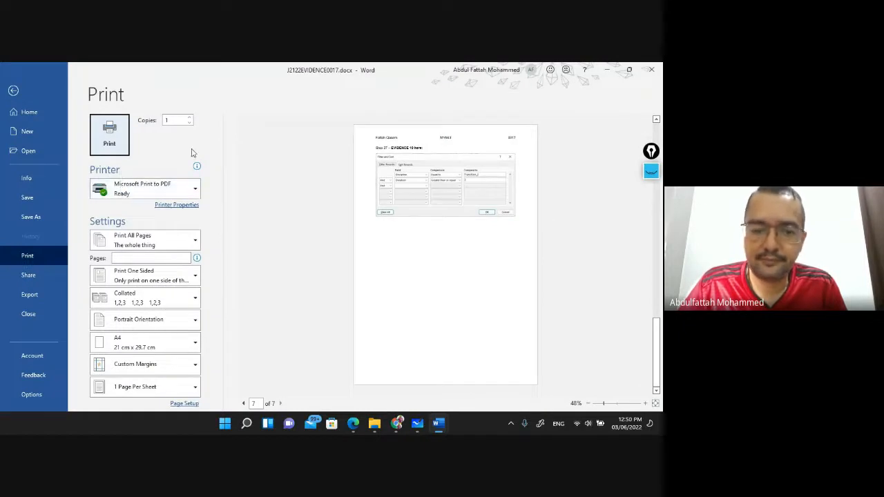
pyautogui.press('Escape')
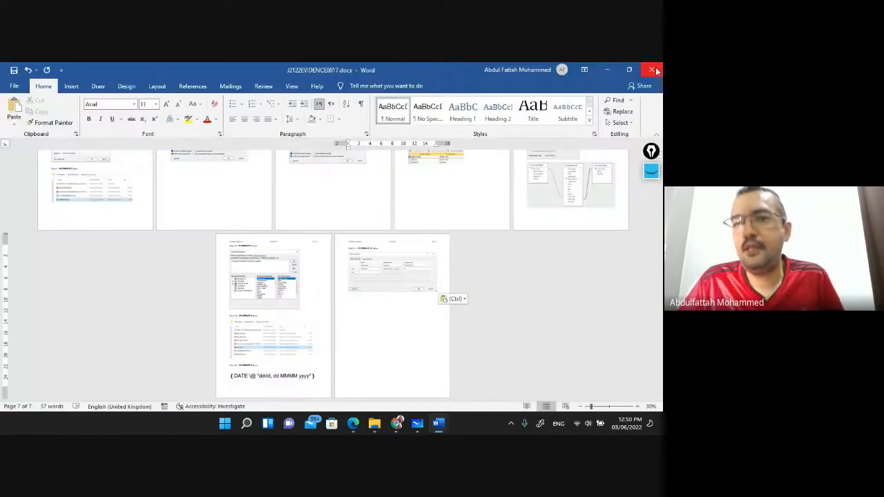
pyautogui.click(651, 70)
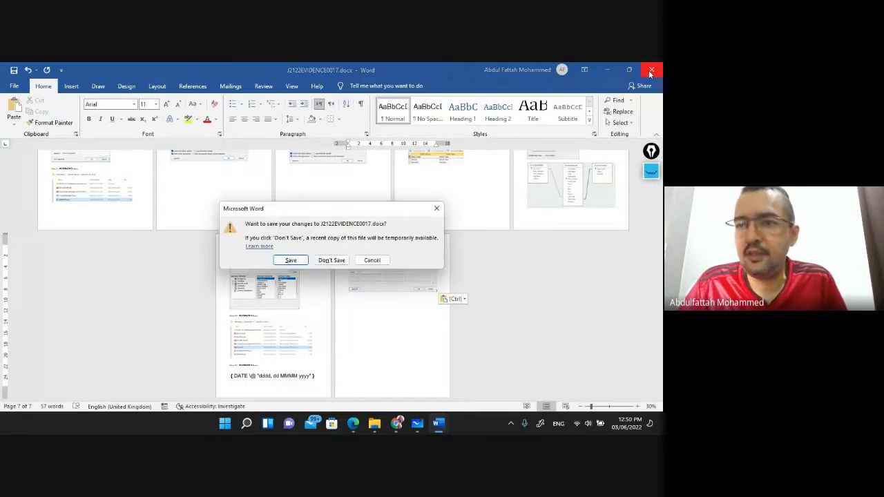
pyautogui.click(290, 260)
pyautogui.scroll(-2, 302, 245)
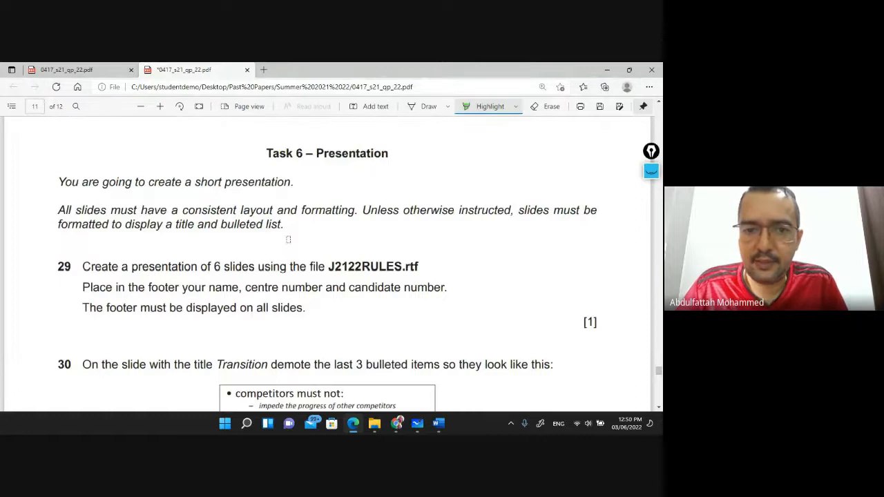
# Highlight the 'Task 6 – Presentation' heading green in the exam PDF
pyautogui.moveTo(266, 153); pyautogui.dragTo(387, 153)
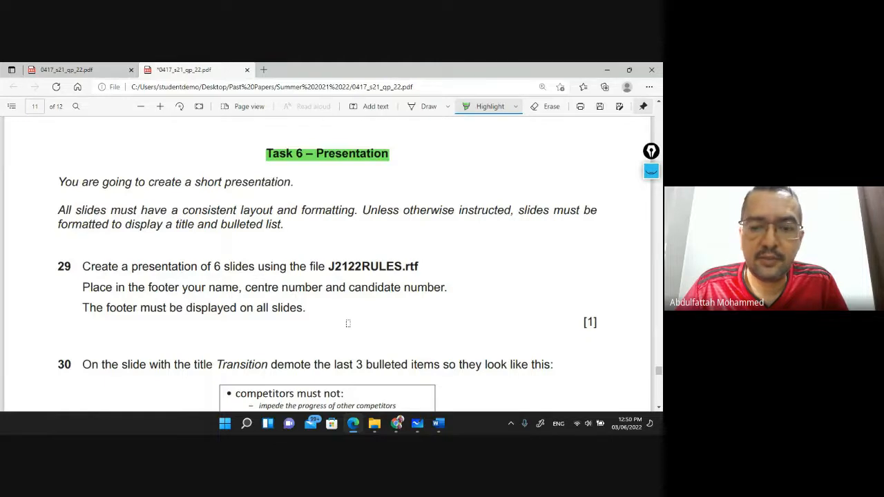
# Open the 06_0417_22_Confidential Source Files June 2021 folder and select J2122EVIDENCE.rtf and J2122CATEGORIES.csv
pyautogui.click(373, 423)
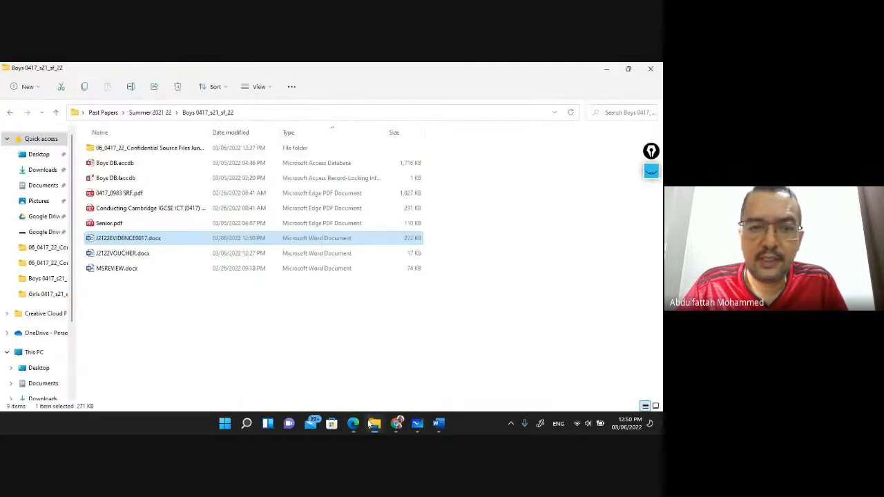
pyautogui.doubleClick(138, 148)
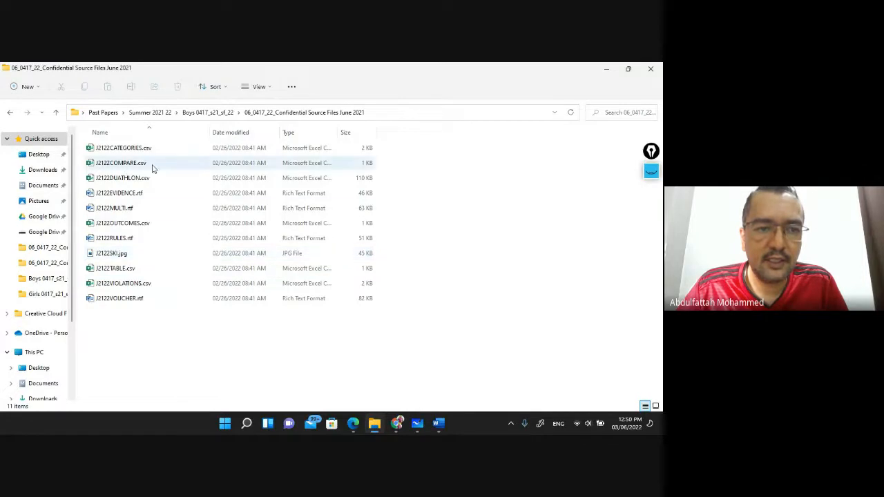
pyautogui.click(141, 193)
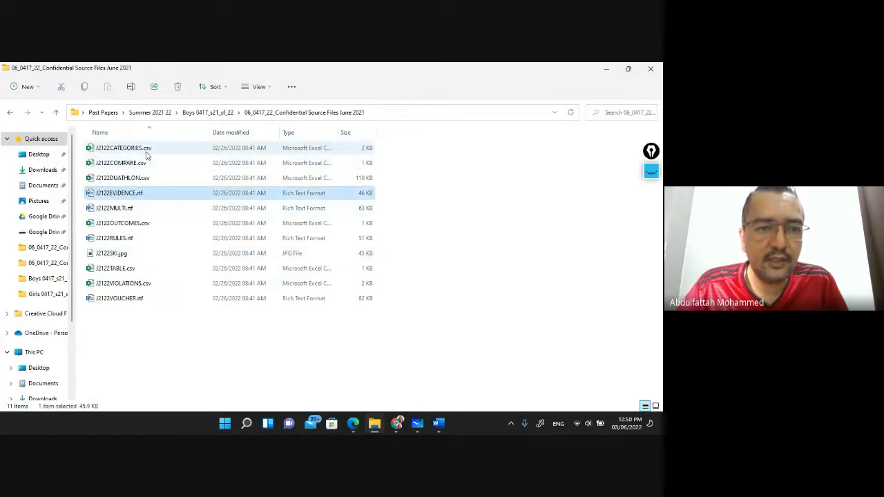
pyautogui.click(146, 155)
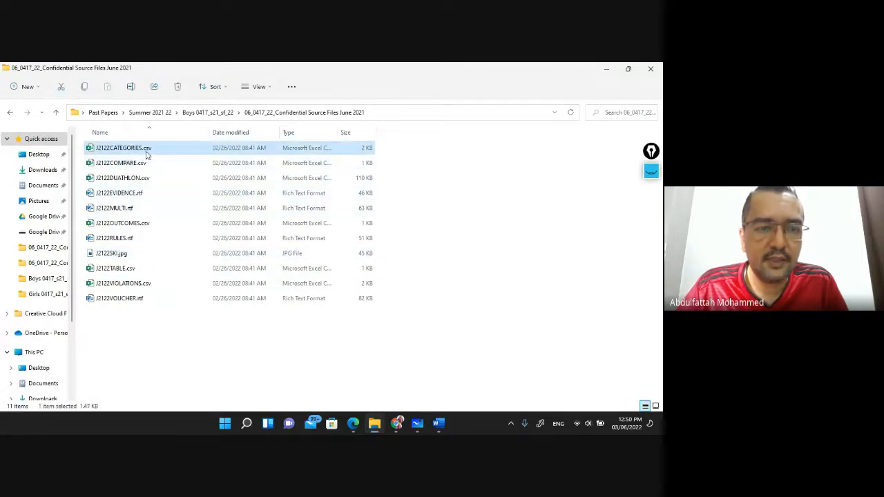
pyautogui.click(138, 194)
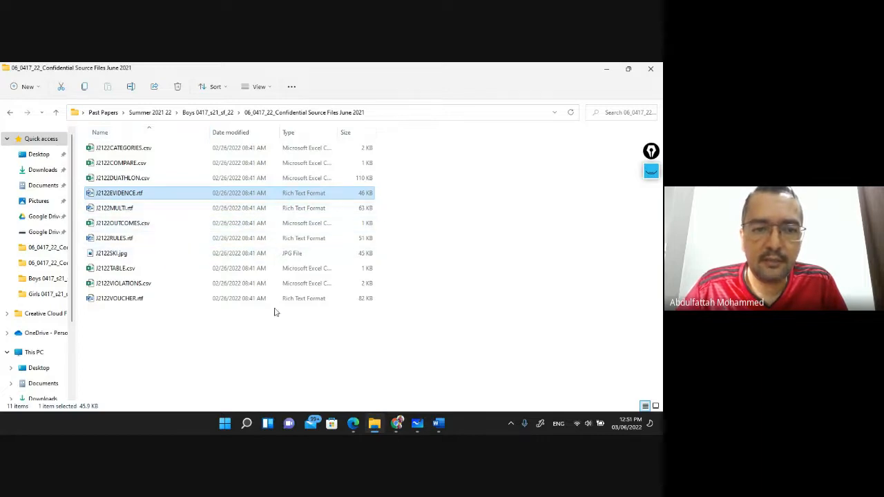
# Bring the Google Meet class call forward, then return to the exam PDF at question 29 in Edge
pyautogui.moveTo(377, 426)
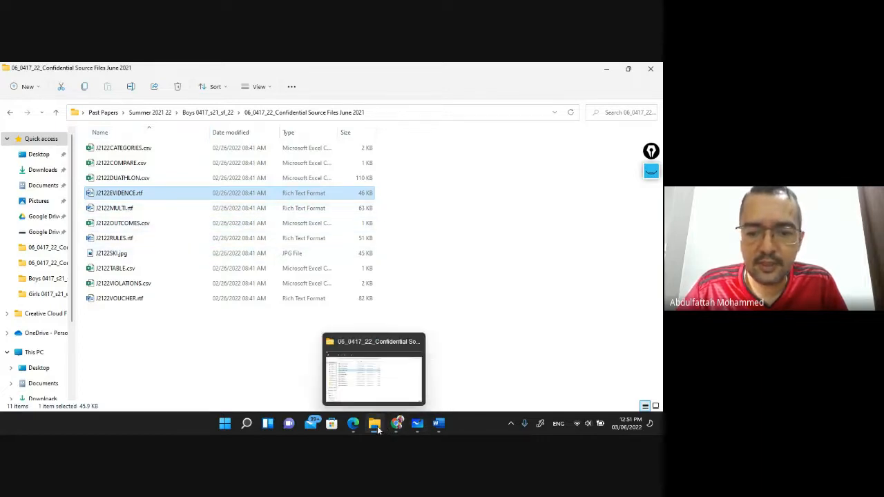
pyautogui.click(337, 374)
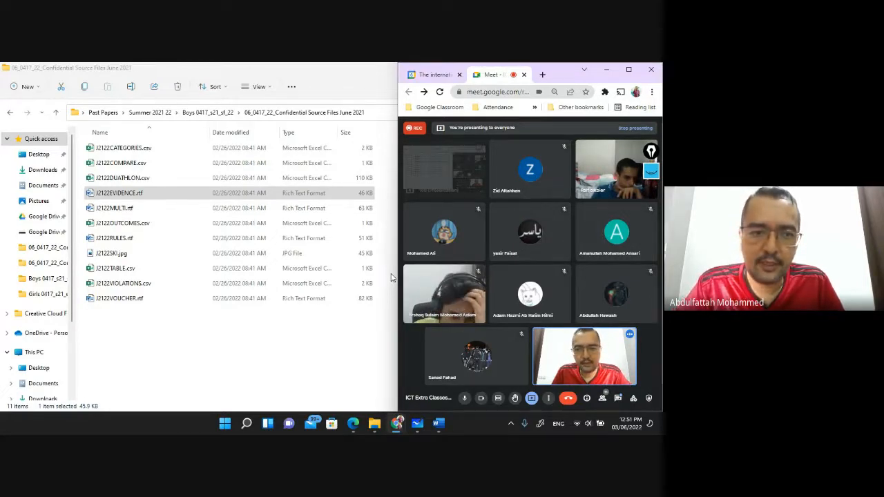
pyautogui.moveTo(421, 430)
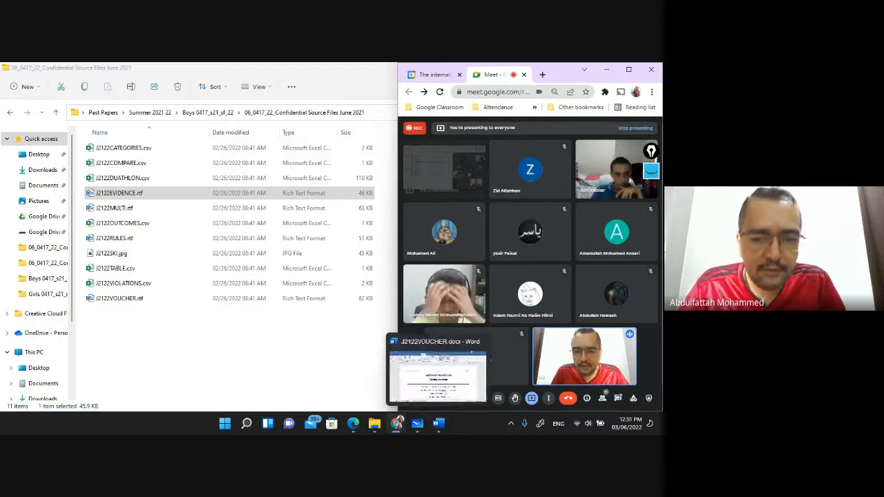
pyautogui.click(354, 424)
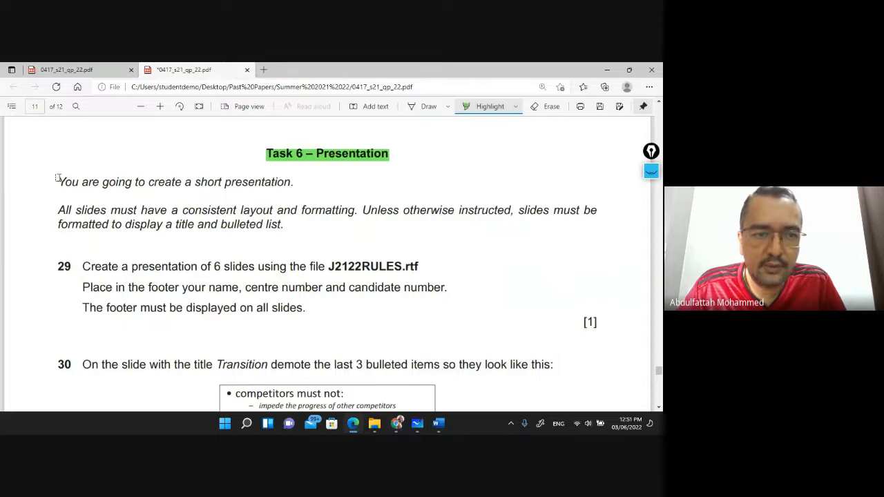
# Highlight Task 6's introductory lines about the presentation, consistent layout, and title with bulleted list
pyautogui.moveTo(60, 182); pyautogui.dragTo(297, 184)
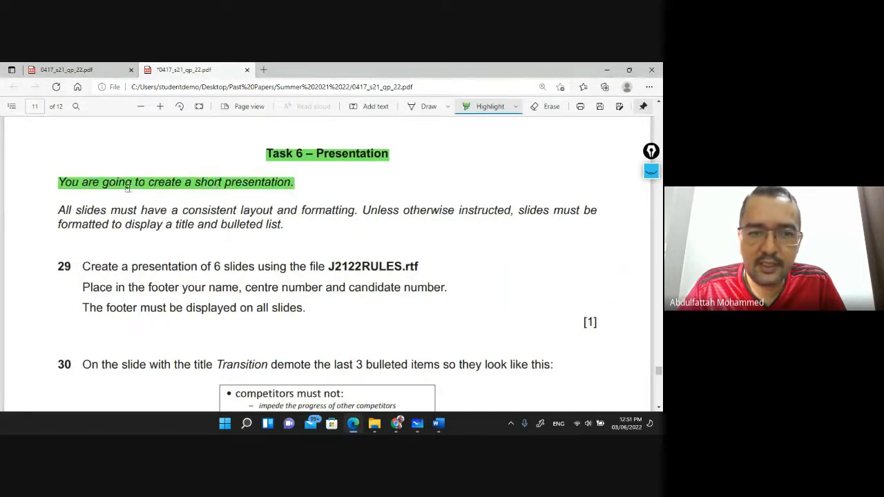
pyautogui.moveTo(58, 210); pyautogui.dragTo(587, 211)
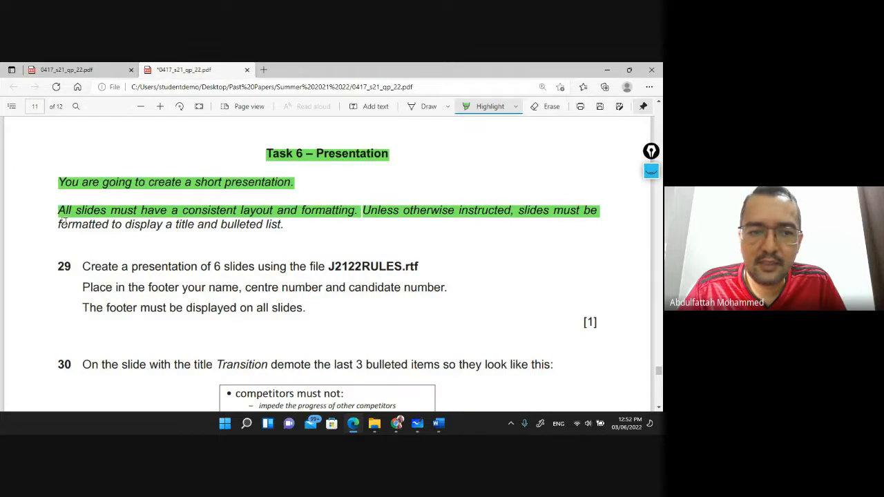
pyautogui.moveTo(60, 223); pyautogui.dragTo(286, 225)
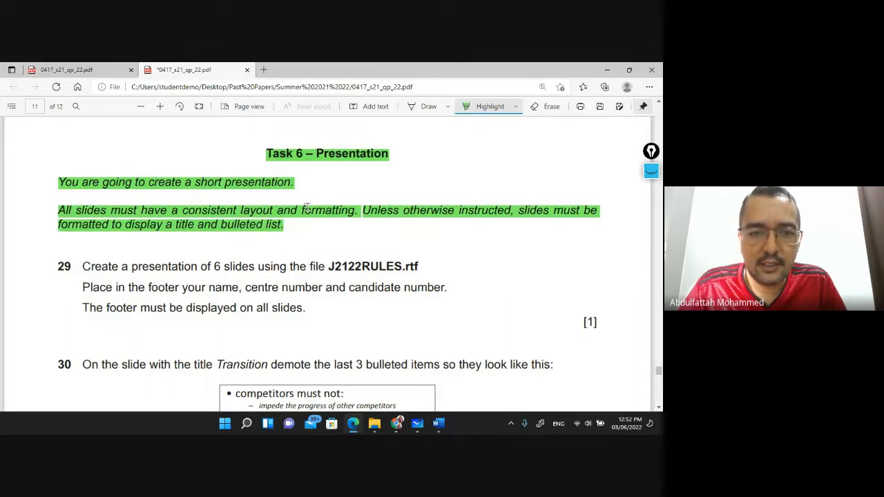
# With the pen, circle 'consistent' and handwrite 'Document' beside the Task 6 heading
pyautogui.click(429, 106)
pyautogui.moveTo(180, 214)
pyautogui.mouseDown()
pyautogui.moveTo(200, 196)
pyautogui.moveTo(234, 195)
pyautogui.moveTo(247, 208)
pyautogui.moveTo(222, 218)
pyautogui.moveTo(181, 209)
pyautogui.mouseUp()
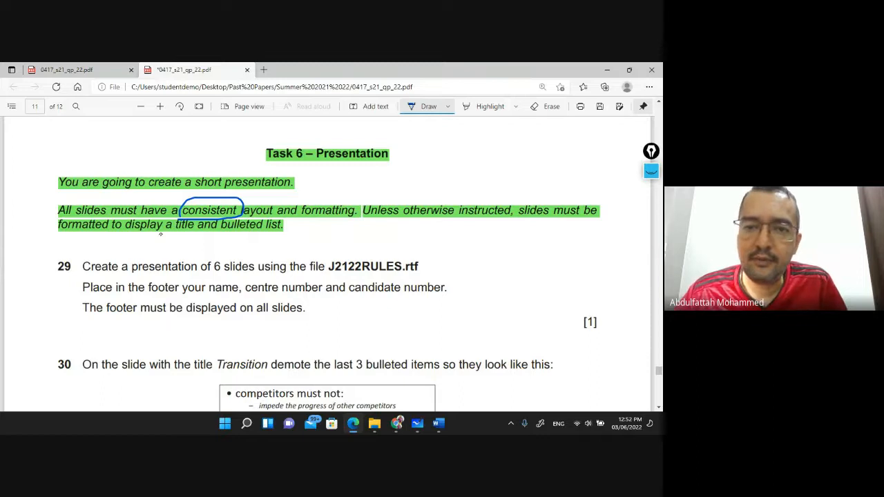
pyautogui.moveTo(408, 136); pyautogui.dragTo(409, 148)
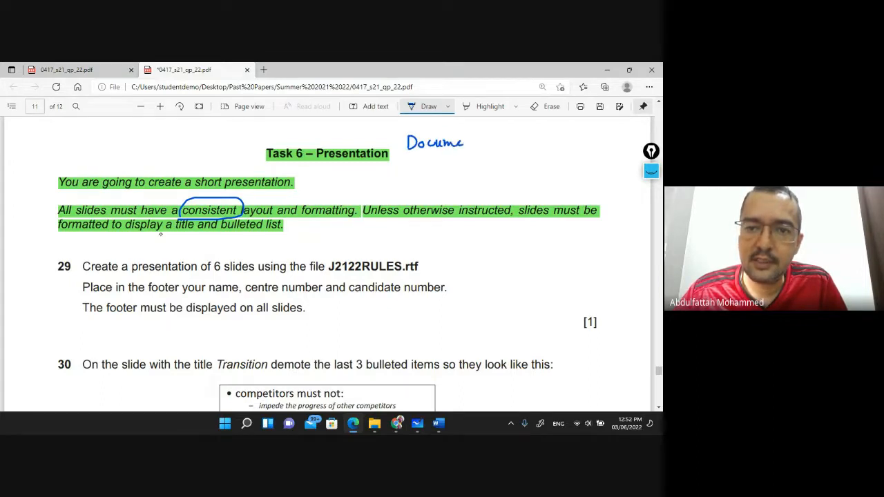
pyautogui.moveTo(480, 135); pyautogui.dragTo(482, 148)
pyautogui.moveTo(475, 140); pyautogui.dragTo(486, 139)
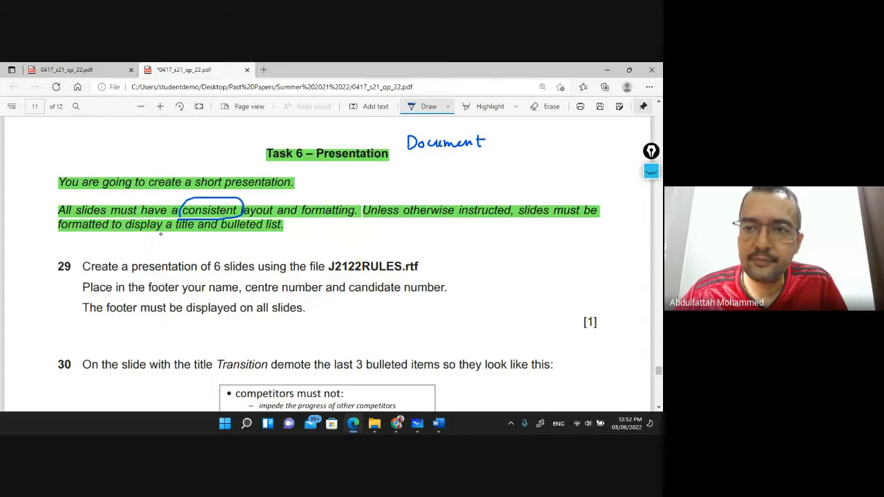
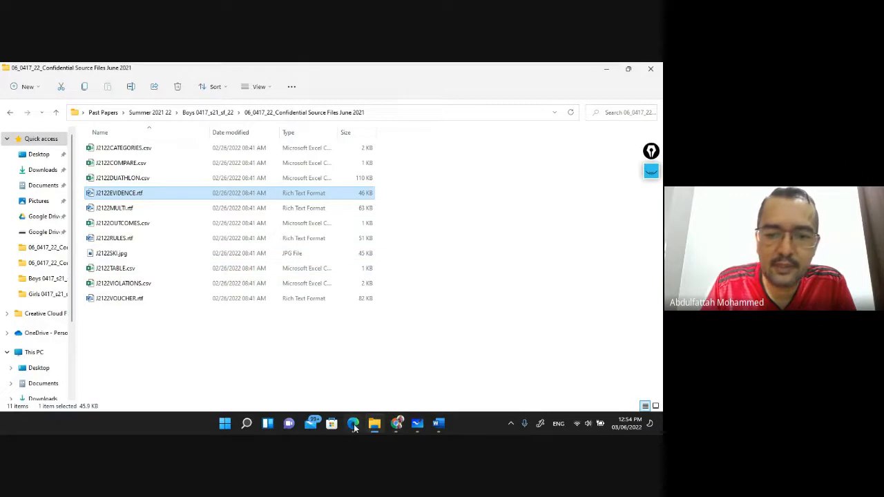
# Open J2122RULES.rtf from the source files folder, accepting the Rich Text Format conversion
pyautogui.click(353, 424)
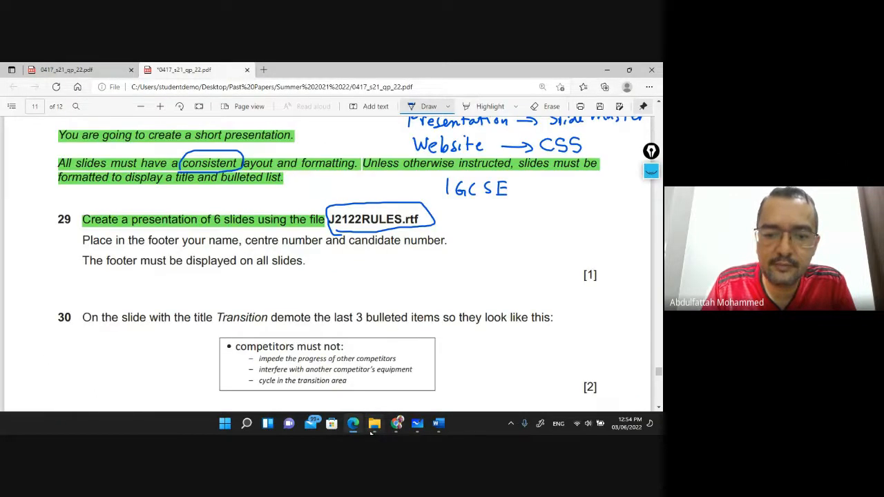
pyautogui.click(374, 424)
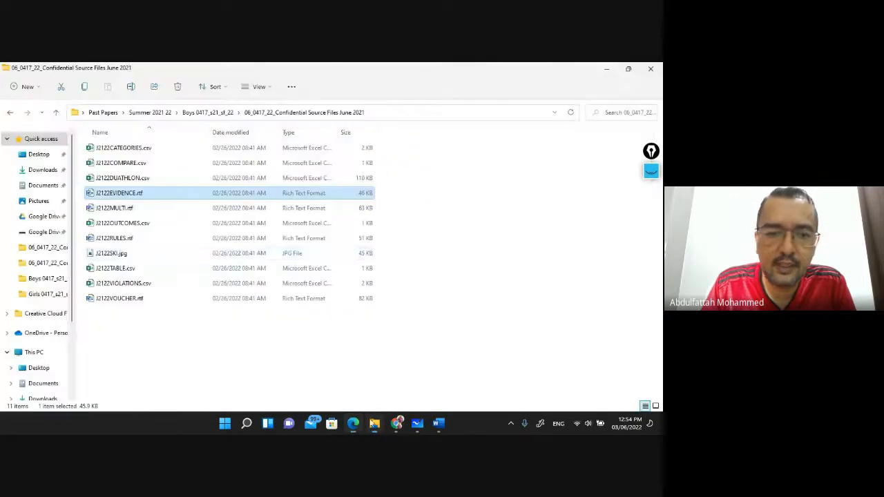
pyautogui.click(129, 238)
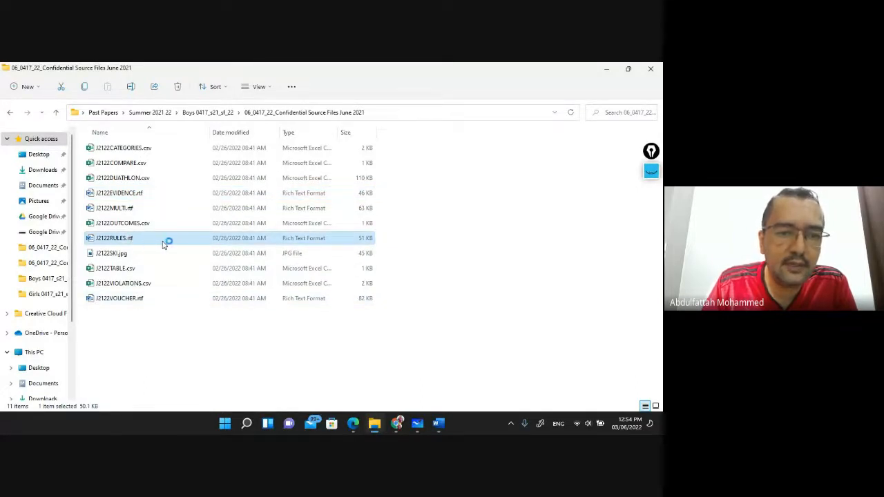
pyautogui.click(349, 287)
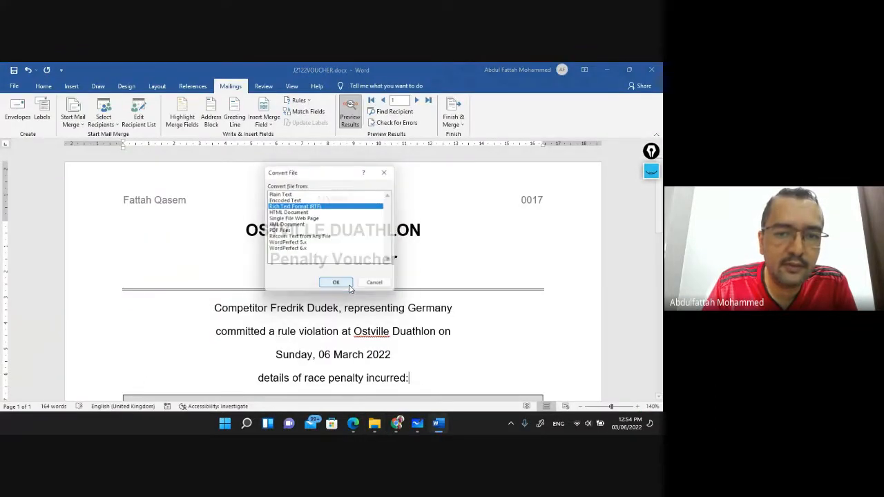
pyautogui.click(339, 286)
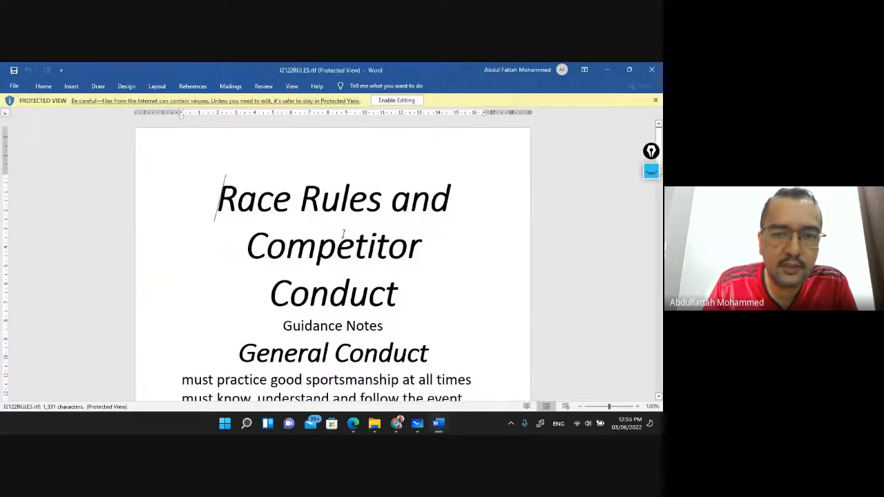
# Scroll through the race rules in Word, close them, and bring up Windows search
pyautogui.scroll(-7, 339, 227)
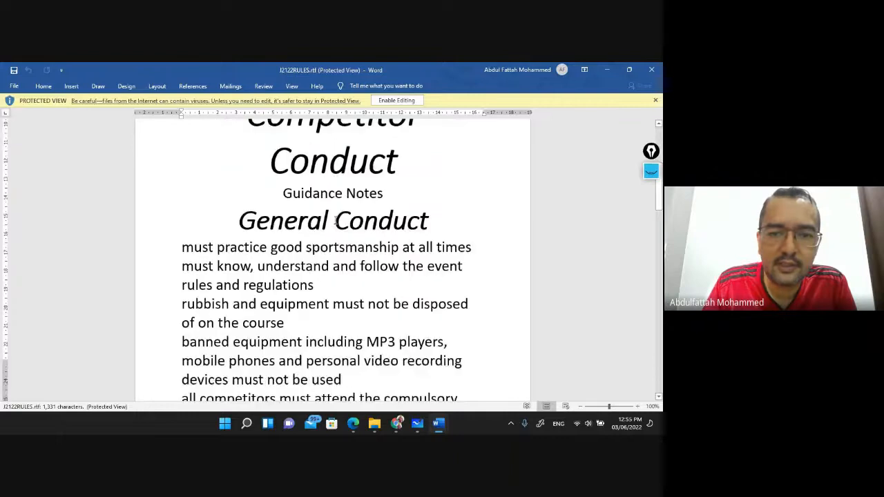
pyautogui.scroll(-12, 334, 221)
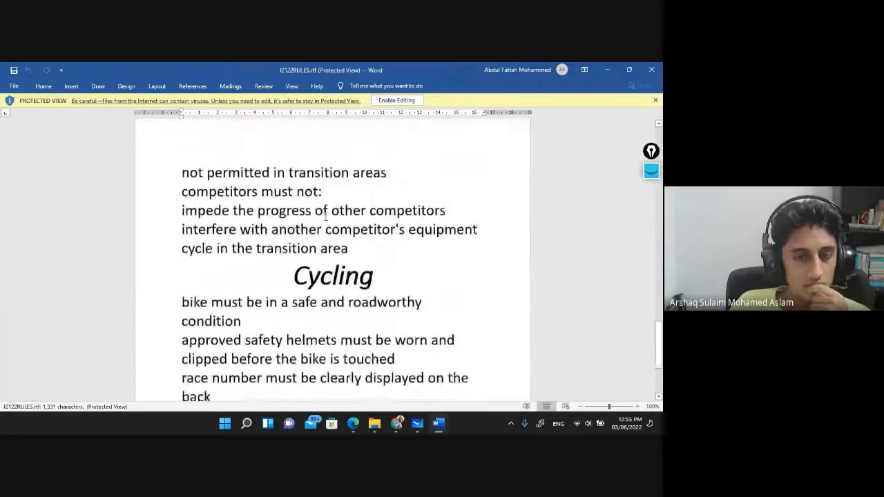
pyautogui.scroll(-2, 323, 216)
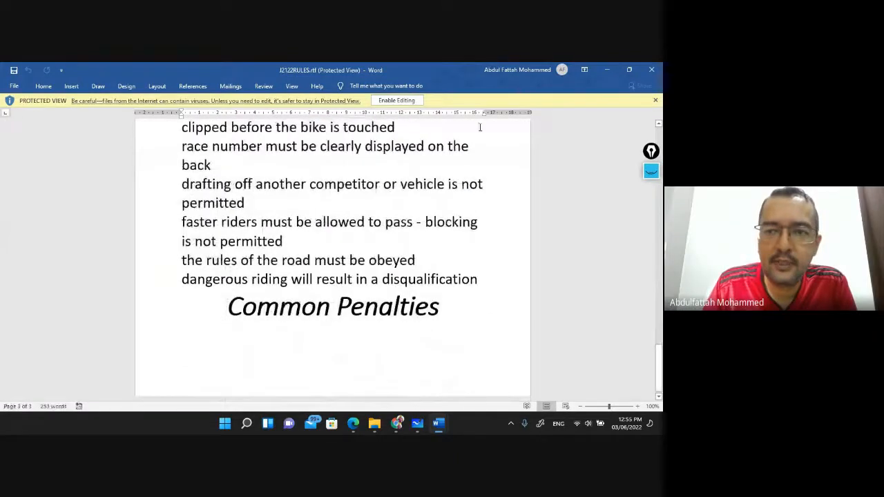
pyautogui.click(652, 70)
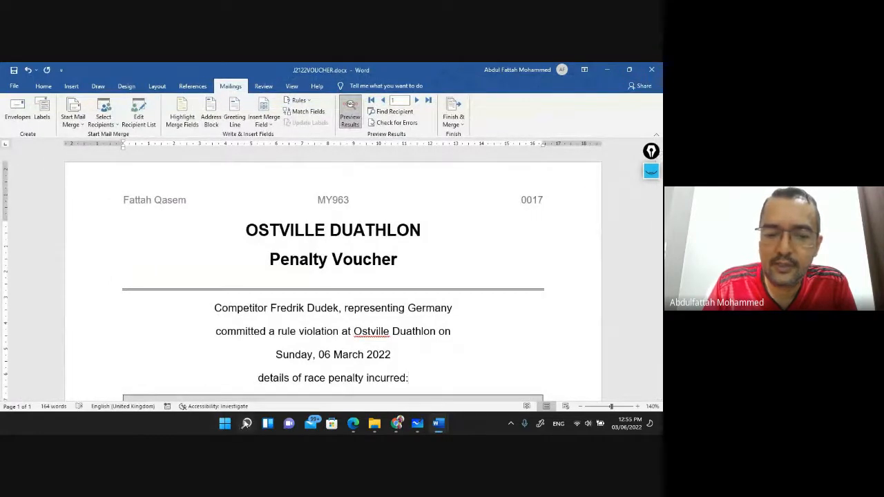
pyautogui.click(246, 423)
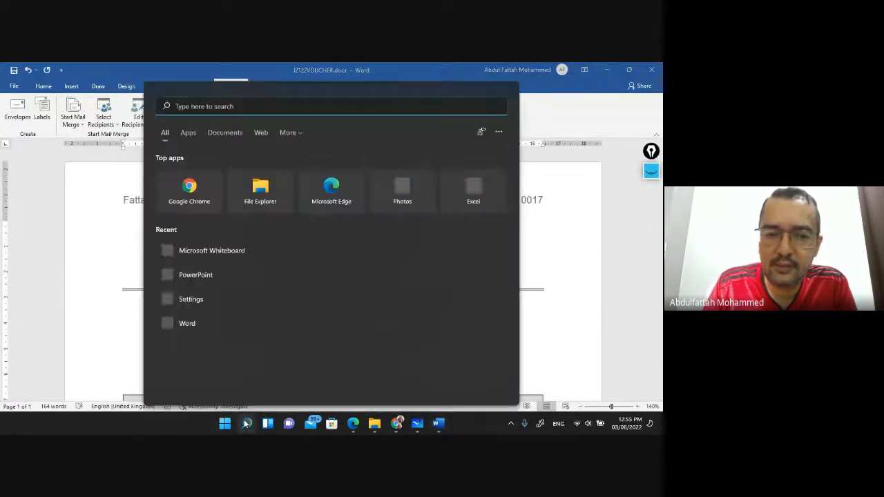
# Launch PowerPoint and browse Desktop > Past Papers > Summer 2021 22 > Boys 0417_s21_sf_22 to the source files folder
pyautogui.click(208, 277)
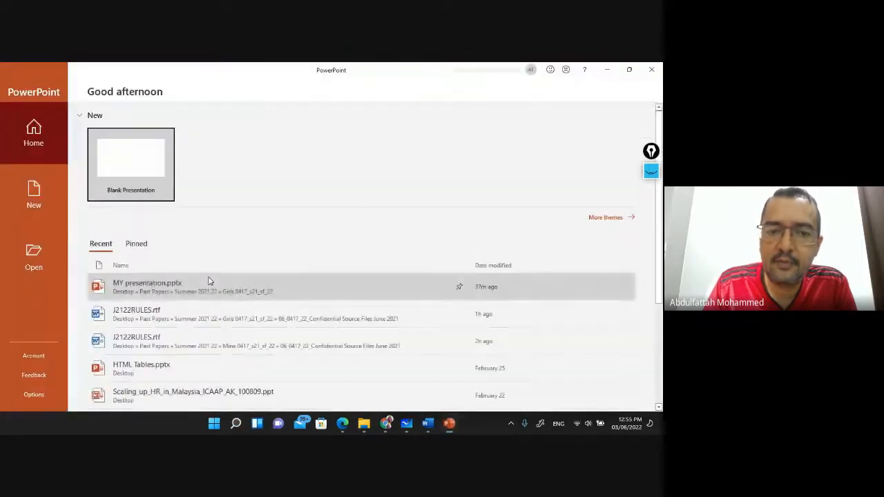
pyautogui.click(33, 266)
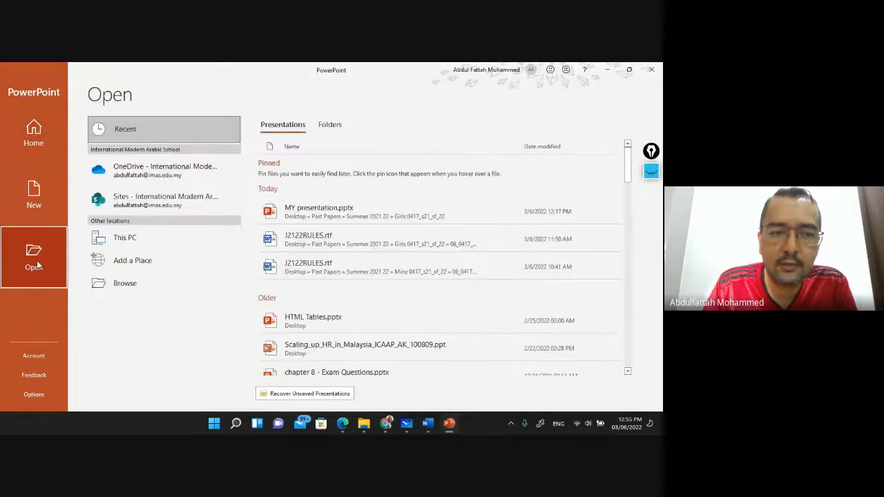
pyautogui.click(129, 281)
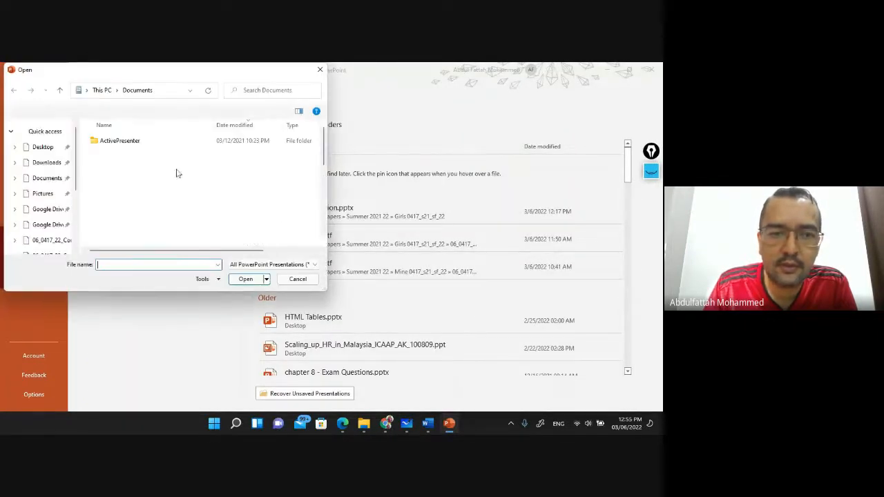
pyautogui.click(52, 147)
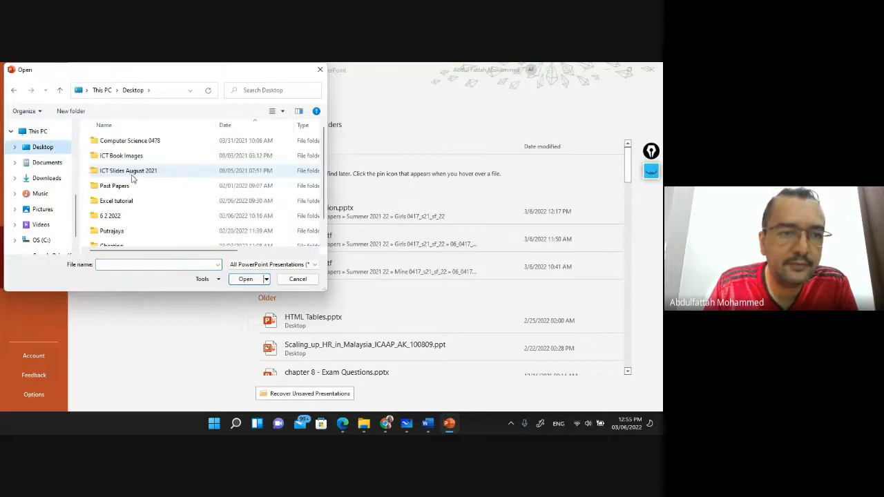
pyautogui.doubleClick(114, 186)
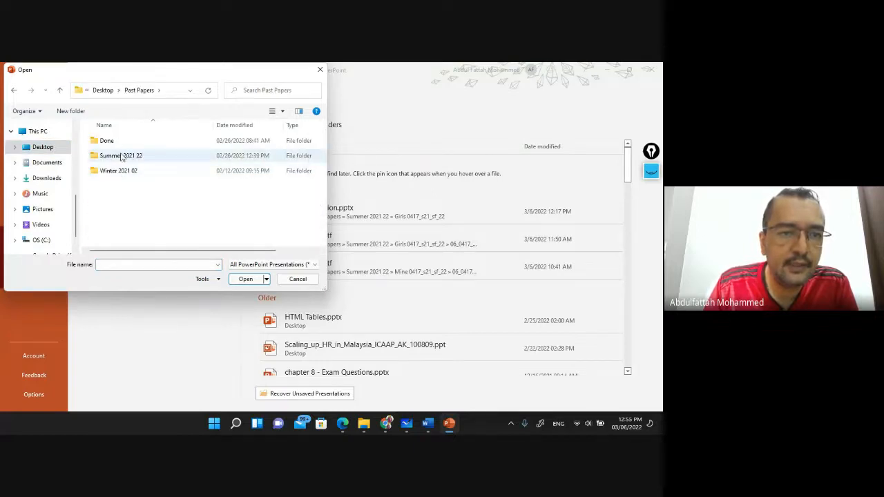
pyautogui.doubleClick(121, 155)
pyautogui.doubleClick(118, 140)
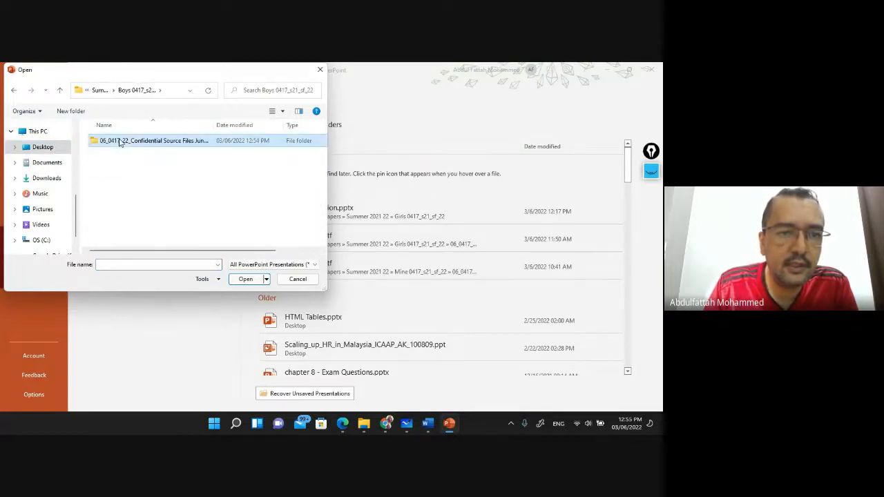
pyautogui.doubleClick(118, 142)
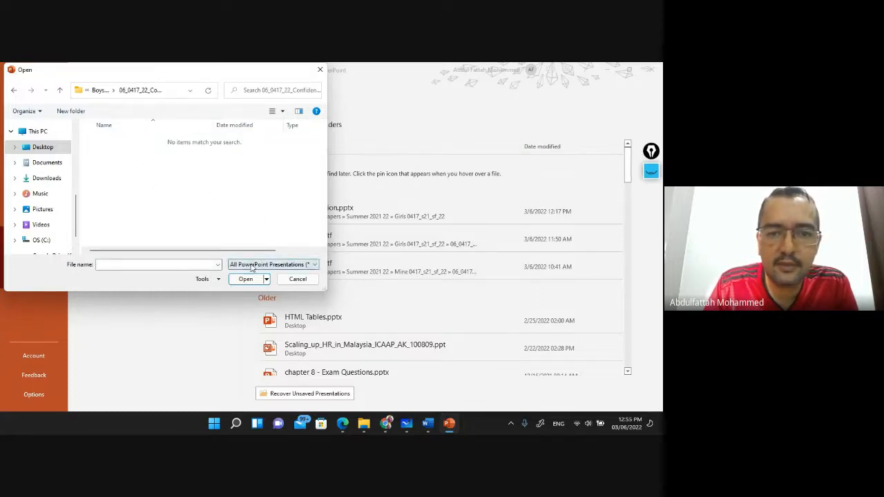
# List All Files (*.*) and open J2122RULES.rtf as a presentation
pyautogui.click(281, 266)
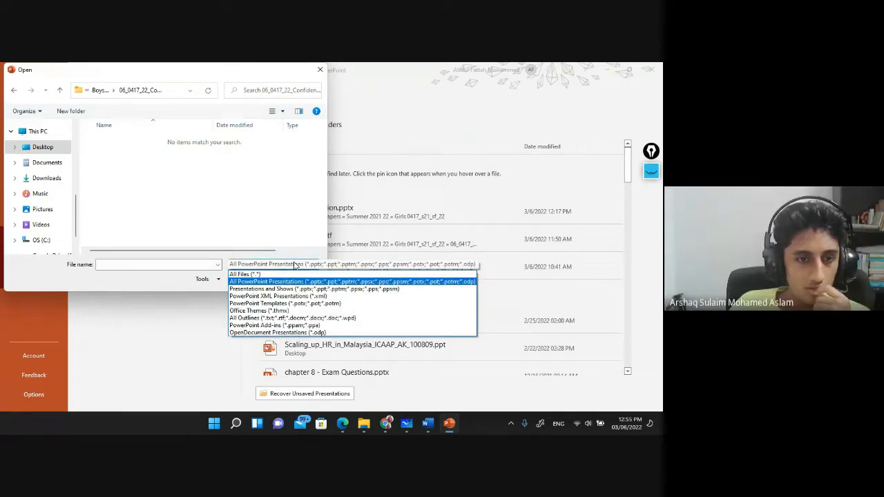
pyautogui.click(253, 275)
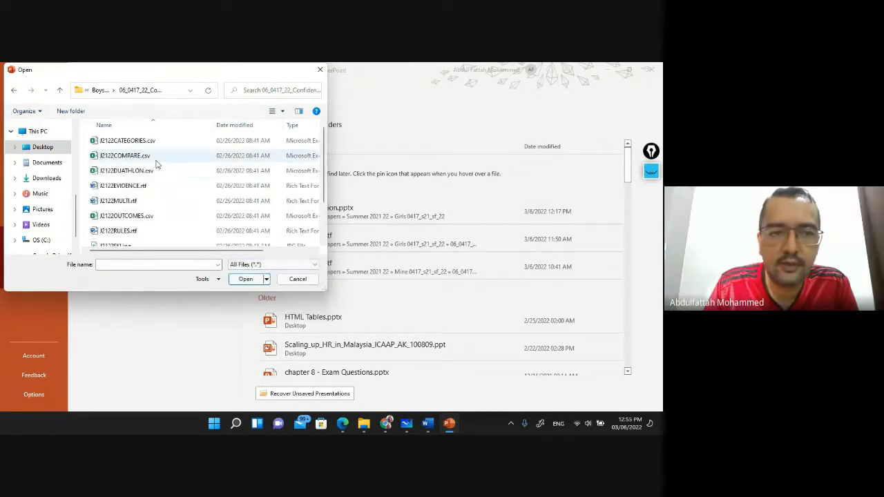
pyautogui.scroll(-1, 163, 181)
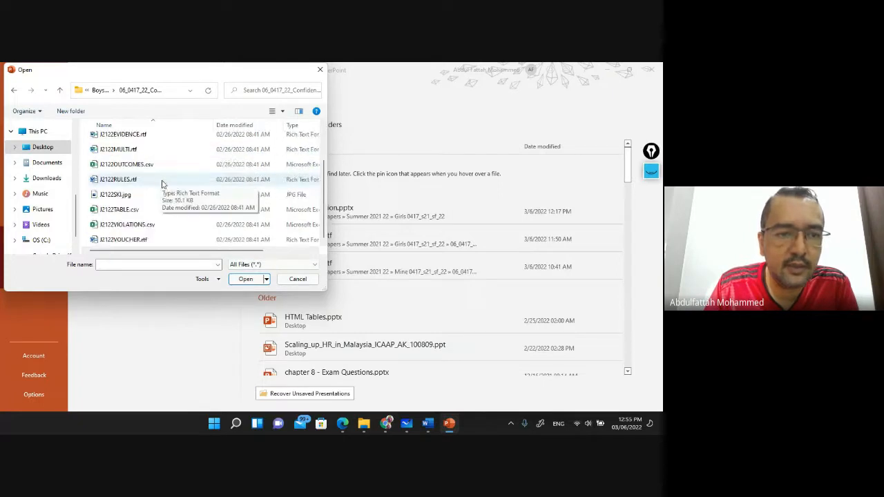
pyautogui.click(114, 181)
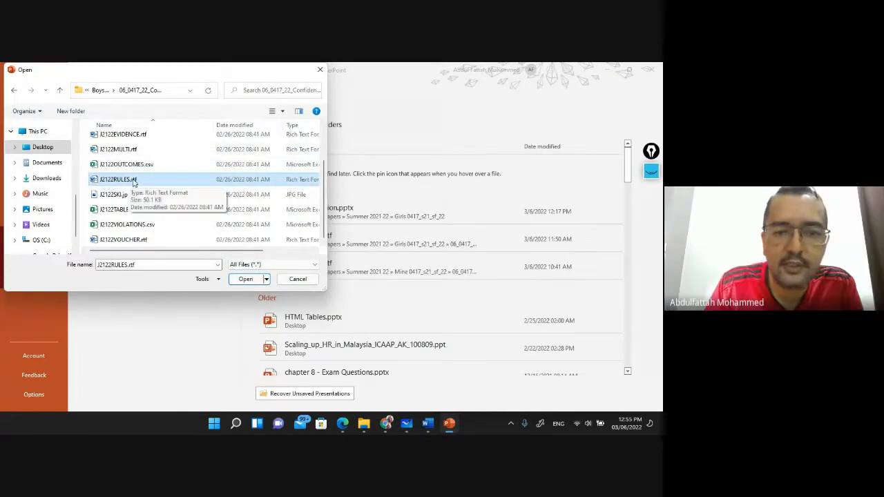
pyautogui.click(245, 279)
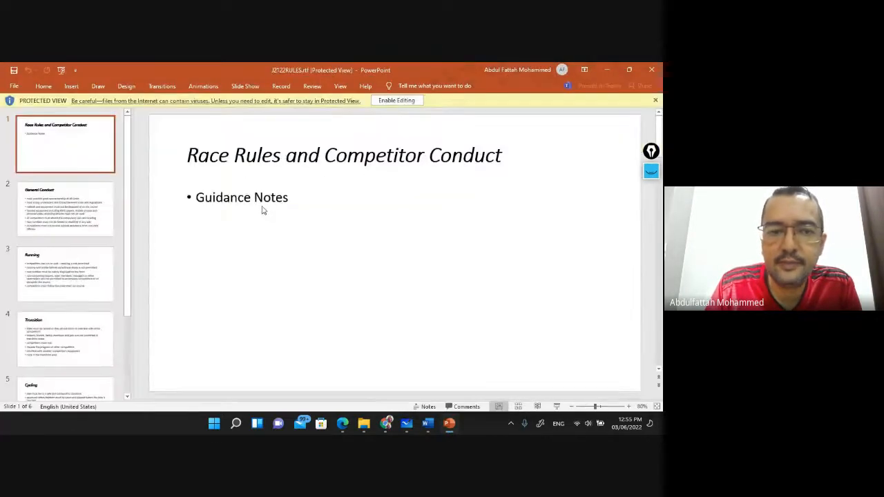
# Enable editing, then review the second slide and the title slide
pyautogui.click(392, 100)
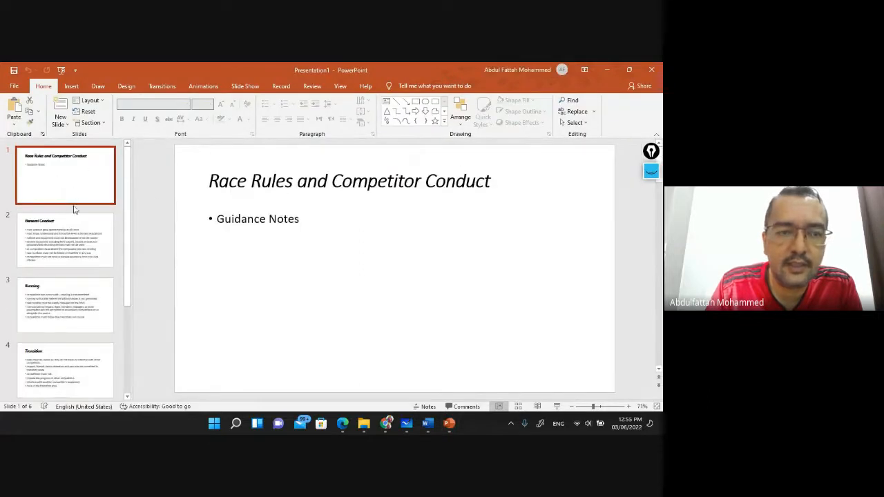
pyautogui.click(78, 239)
pyautogui.scroll(-3, 77, 237)
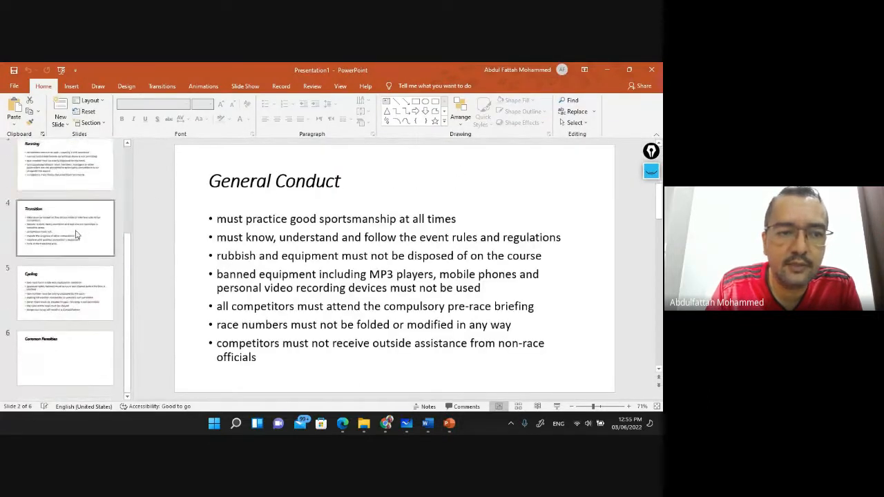
pyautogui.scroll(3, 71, 243)
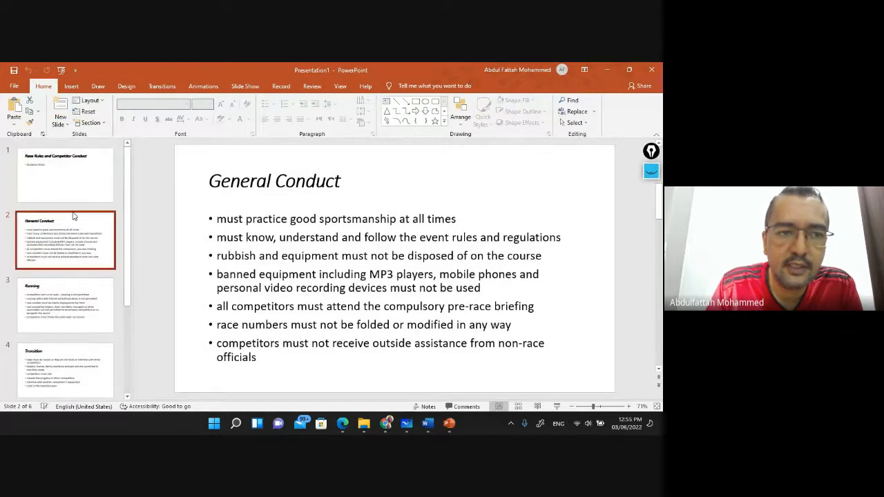
pyautogui.click(67, 191)
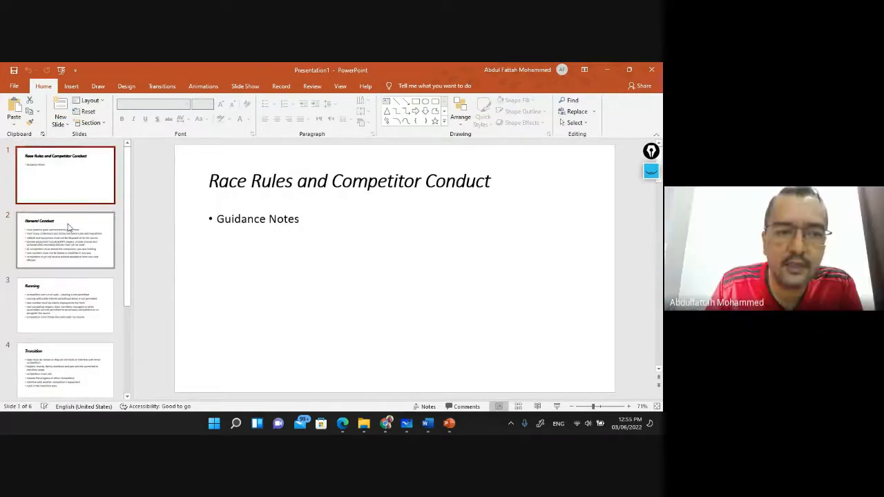
# Check the General Conduct and Running slides, return to the title slide, and bring up the source files folder
pyautogui.scroll(-3, 69, 226)
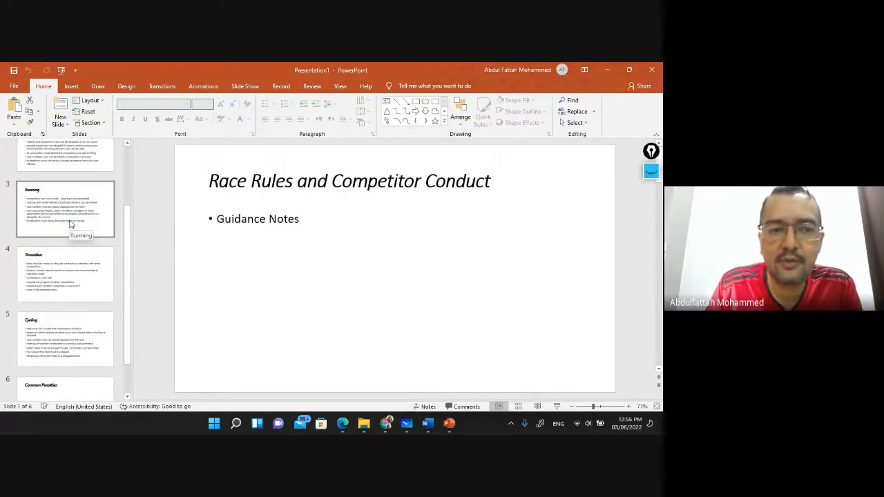
pyautogui.scroll(-1, 70, 223)
pyautogui.scroll(5, 70, 223)
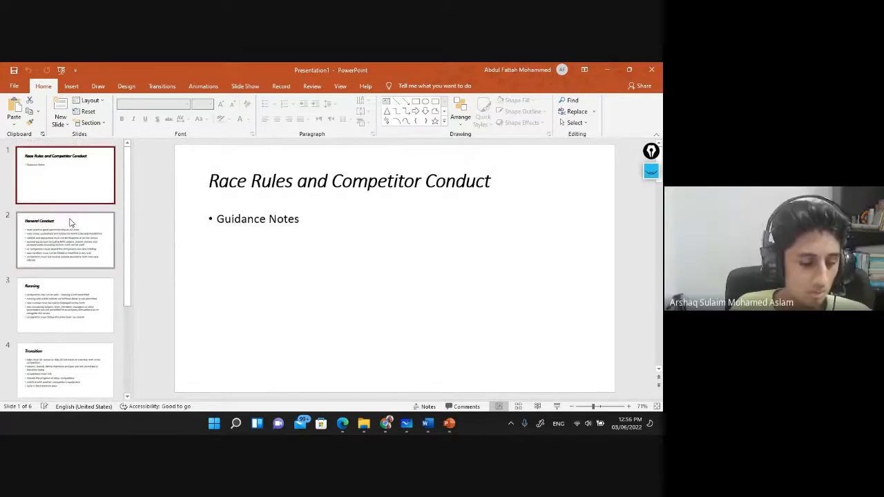
pyautogui.click(70, 223)
pyautogui.click(65, 304)
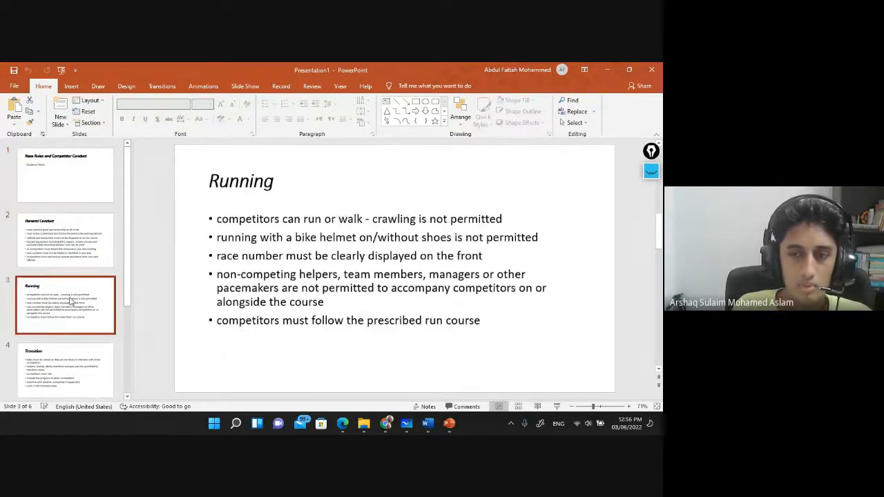
pyautogui.click(65, 182)
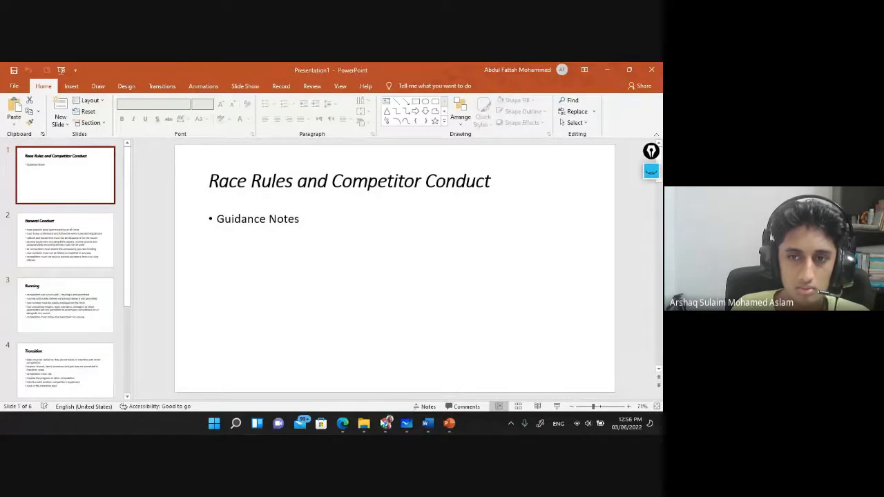
pyautogui.click(364, 423)
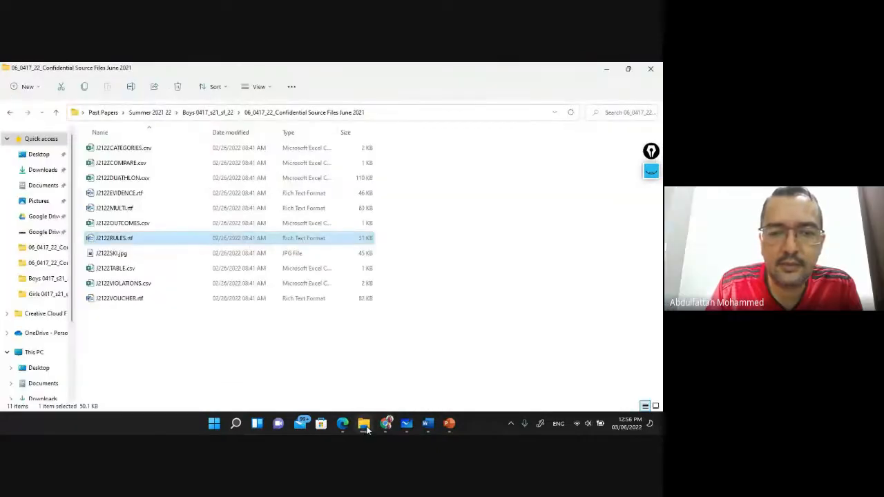
pyautogui.rightClick(125, 241)
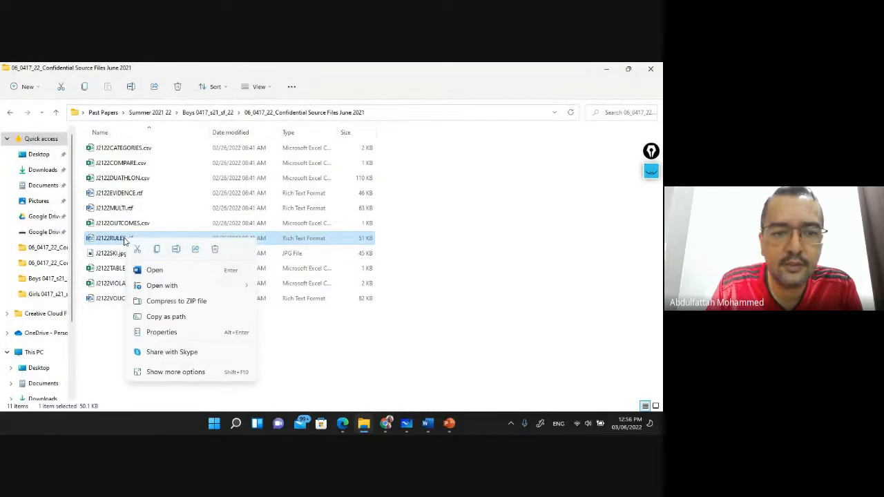
pyautogui.moveTo(185, 286)
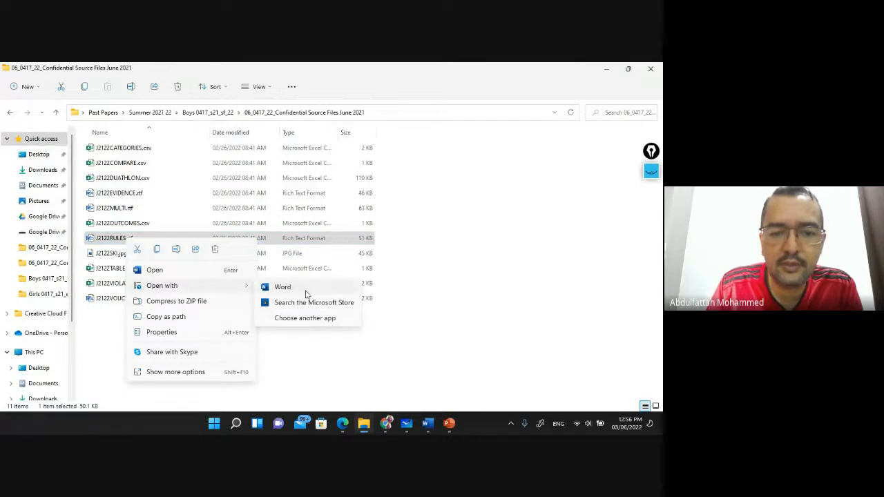
pyautogui.click(308, 319)
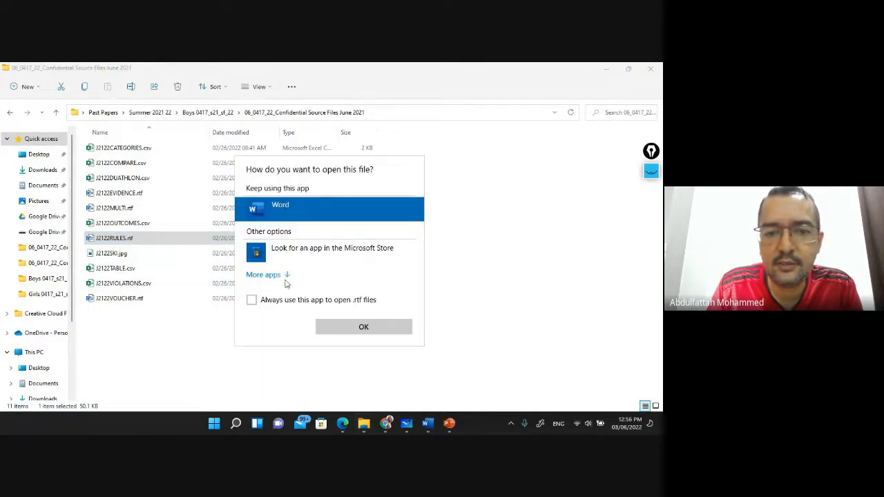
pyautogui.click(263, 275)
pyautogui.scroll(-3, 312, 291)
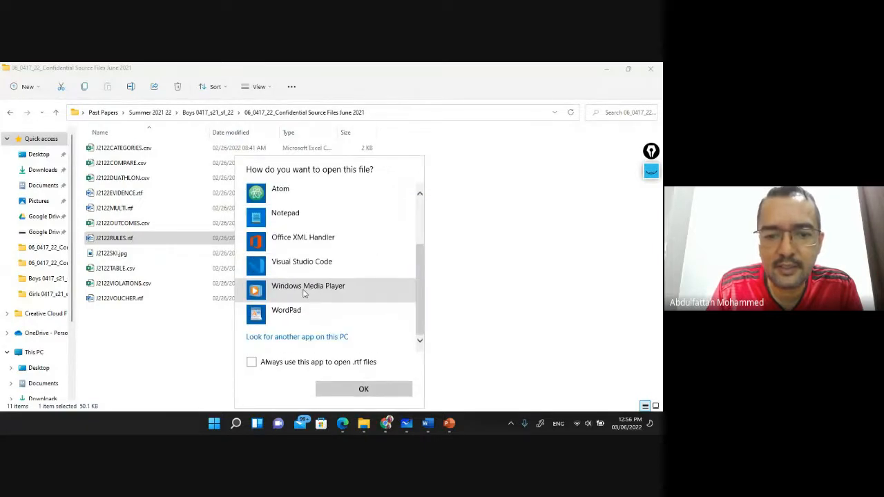
pyautogui.click(288, 337)
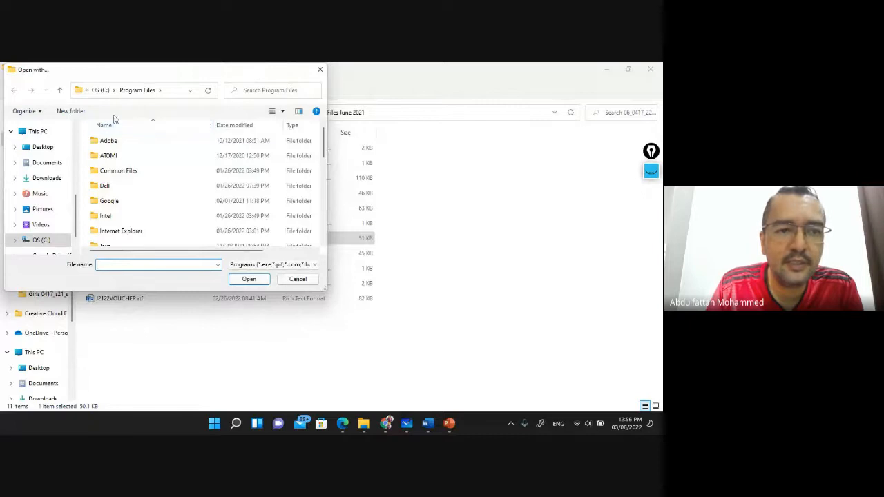
pyautogui.scroll(-5, 136, 188)
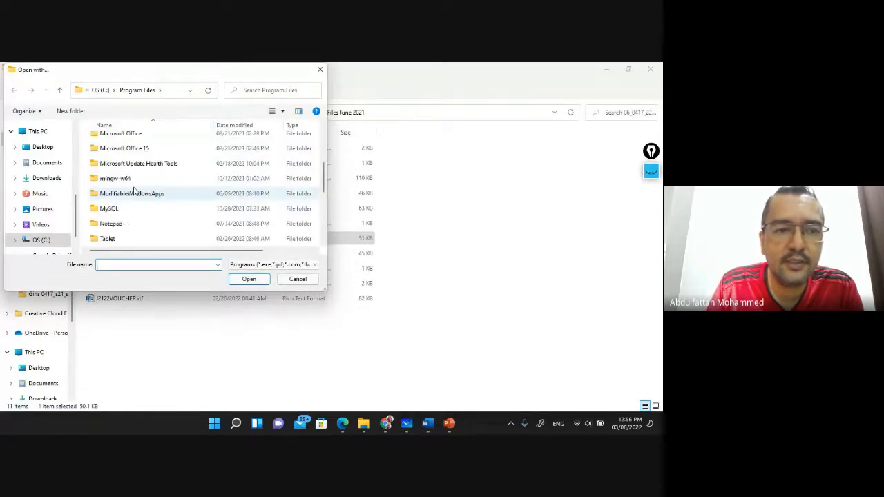
pyautogui.scroll(-5, 136, 190)
pyautogui.scroll(15, 131, 193)
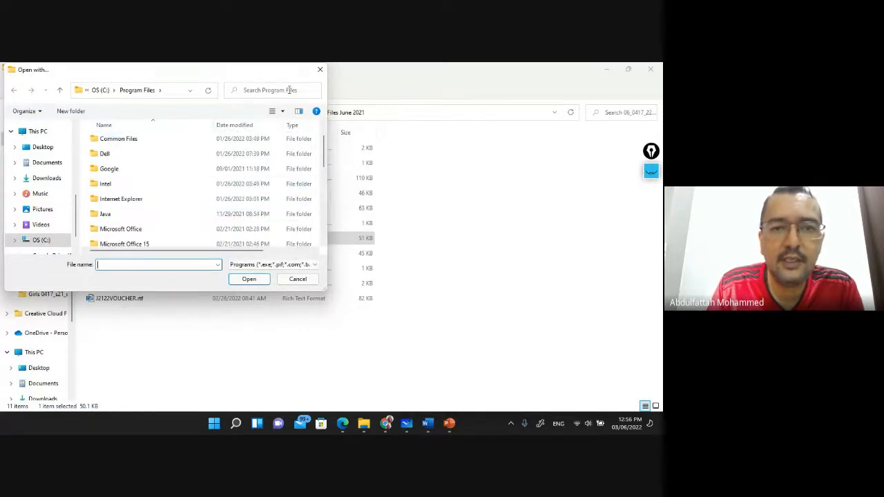
pyautogui.click(320, 69)
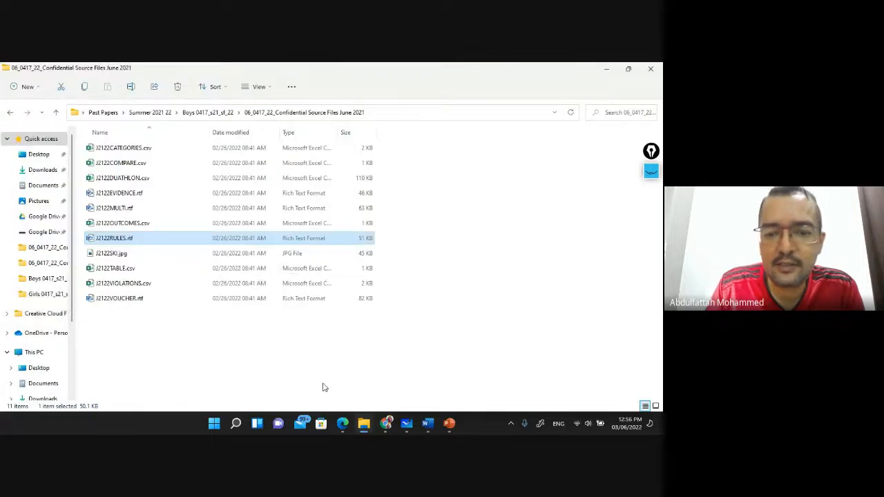
# Use Save As (F12) to save the rules presentation as 'My Presentation' one folder up, in Boys 0417_s21_sf_22
pyautogui.click(450, 423)
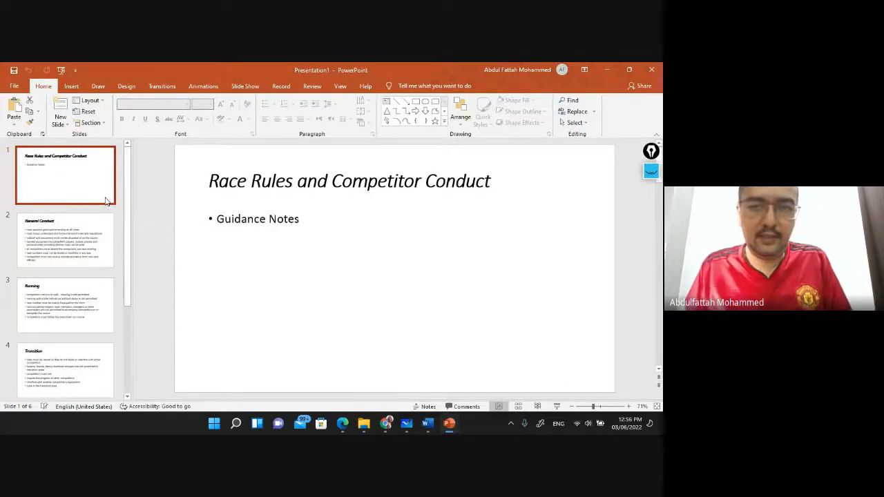
pyautogui.hotkey('ctrl', 's')
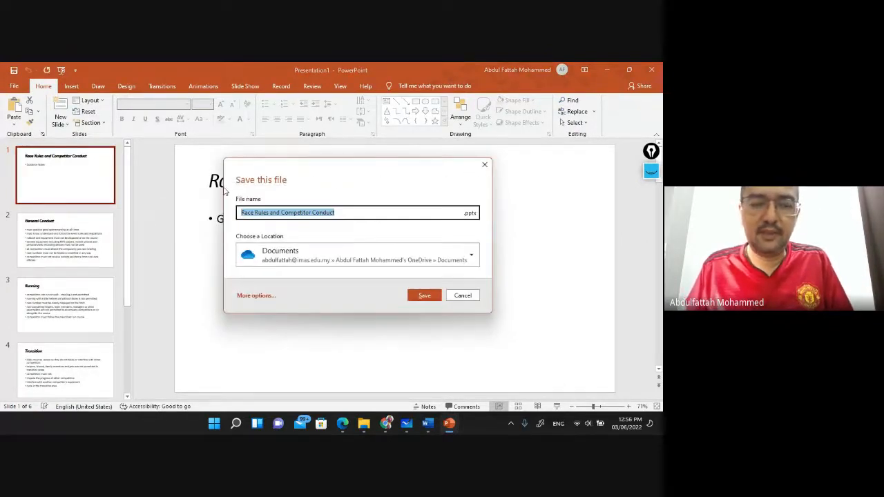
pyautogui.press('Escape')
pyautogui.press('F12')
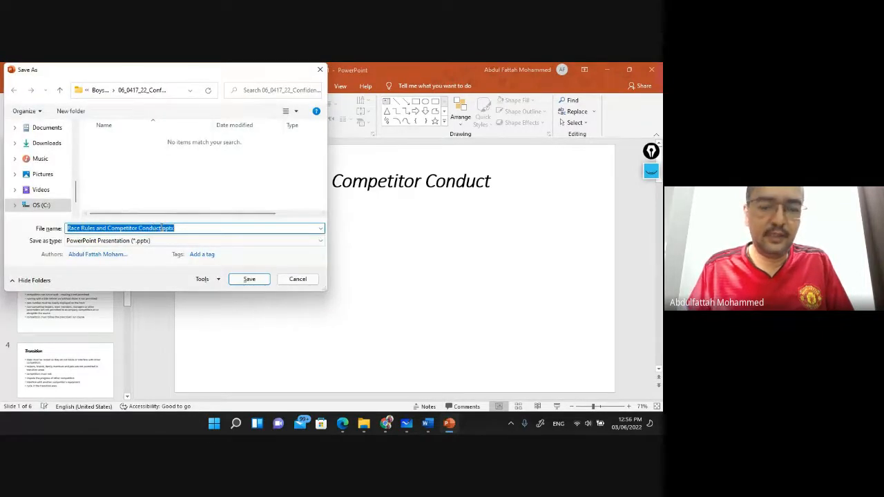
pyautogui.write('My Presentation')
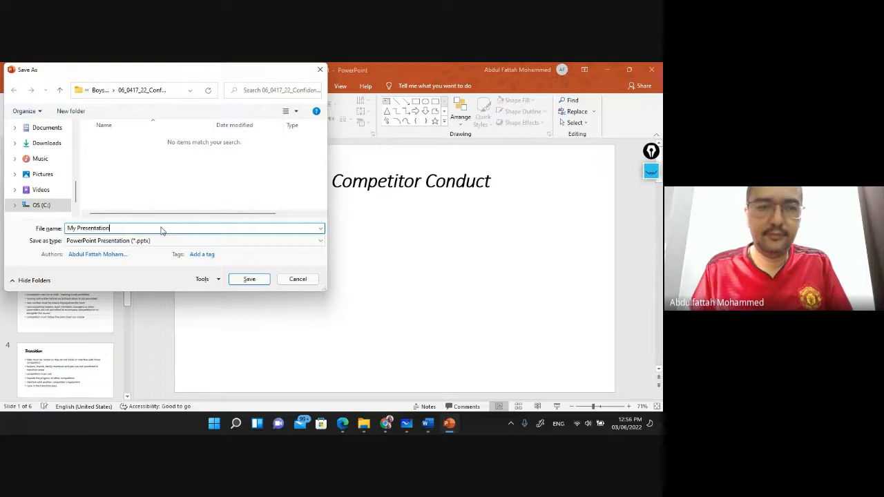
pyautogui.click(98, 90)
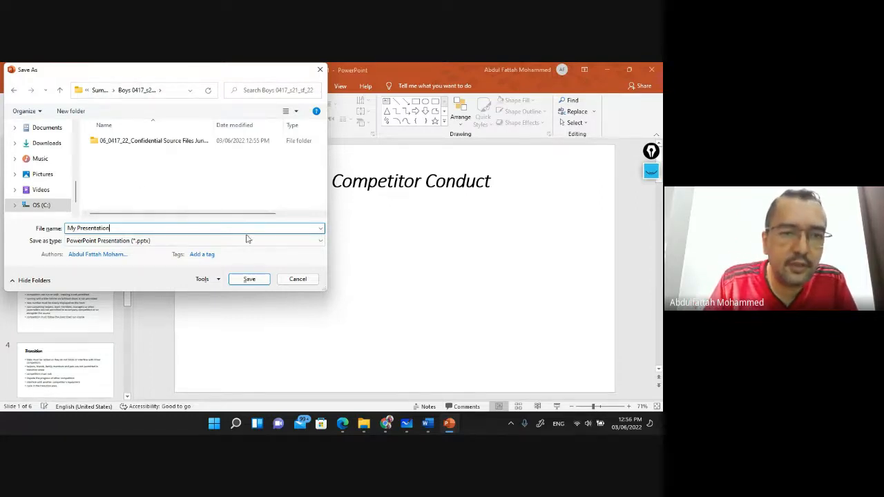
pyautogui.click(249, 279)
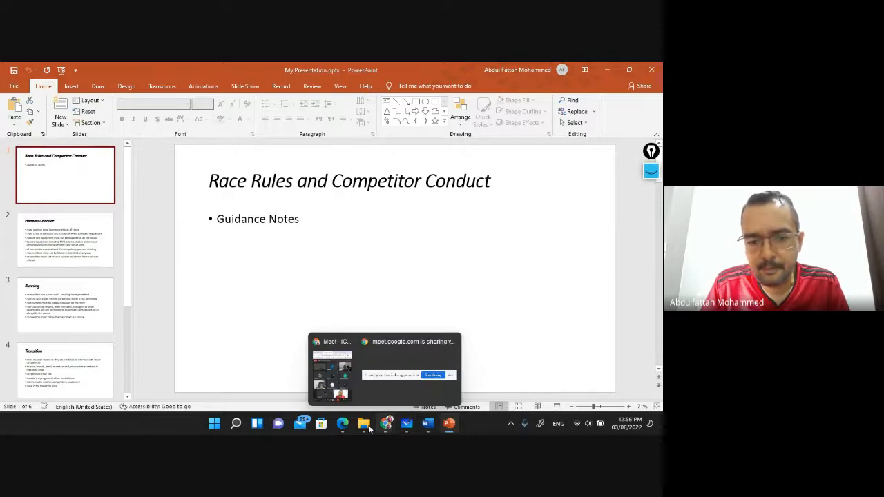
# Highlight question 29's footer instruction, including 'The footer must be displayed on all slides.', in the exam PDF
pyautogui.click(343, 426)
pyautogui.scroll(-1, 241, 221)
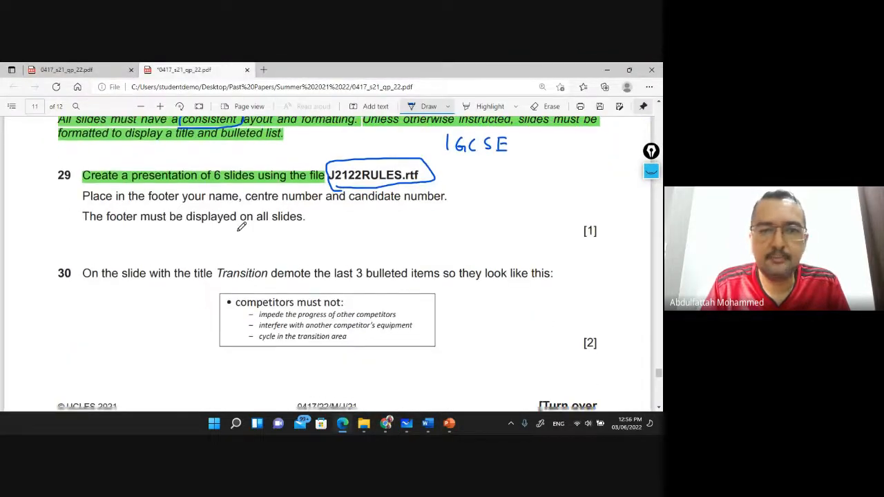
pyautogui.click(491, 107)
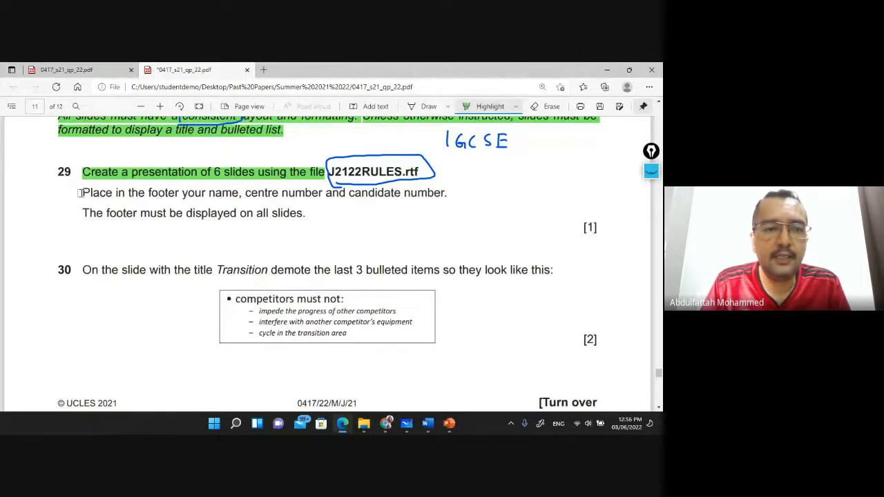
pyautogui.moveTo(86, 192); pyautogui.dragTo(449, 194)
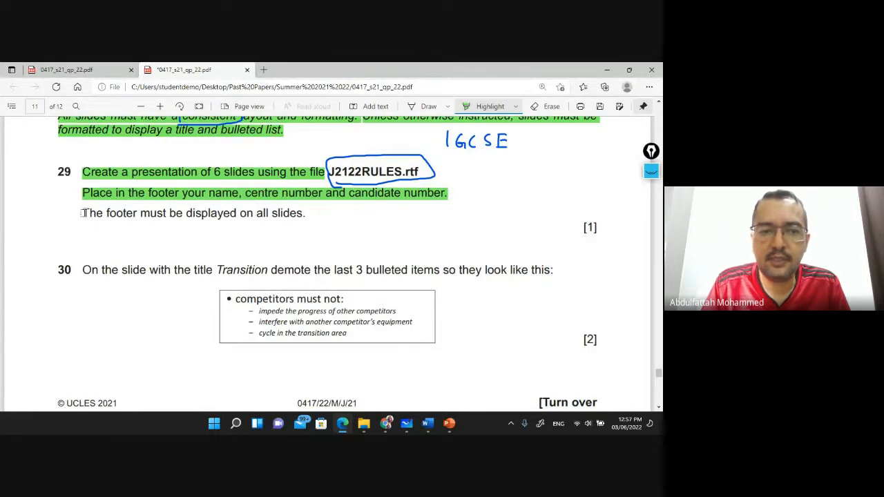
pyautogui.moveTo(82, 214)
pyautogui.mouseDown()
pyautogui.moveTo(314, 209)
pyautogui.moveTo(309, 217)
pyautogui.mouseUp()
pyautogui.click(452, 427)
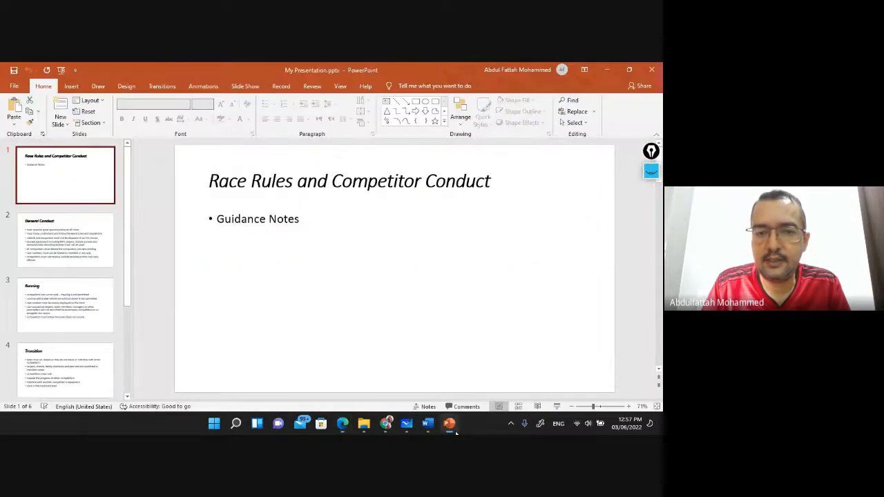
# Turn on the slide footer with the candidate's name, centre number and candidate number, applied to all slides
pyautogui.click(72, 87)
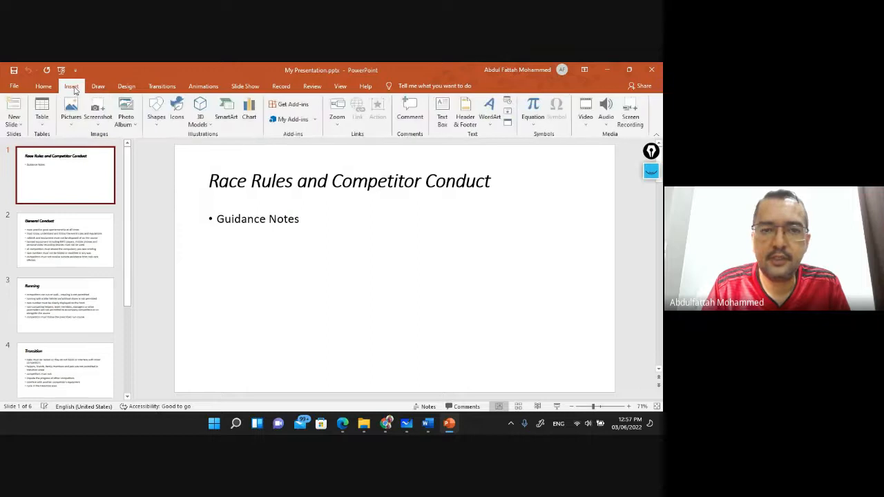
pyautogui.click(464, 120)
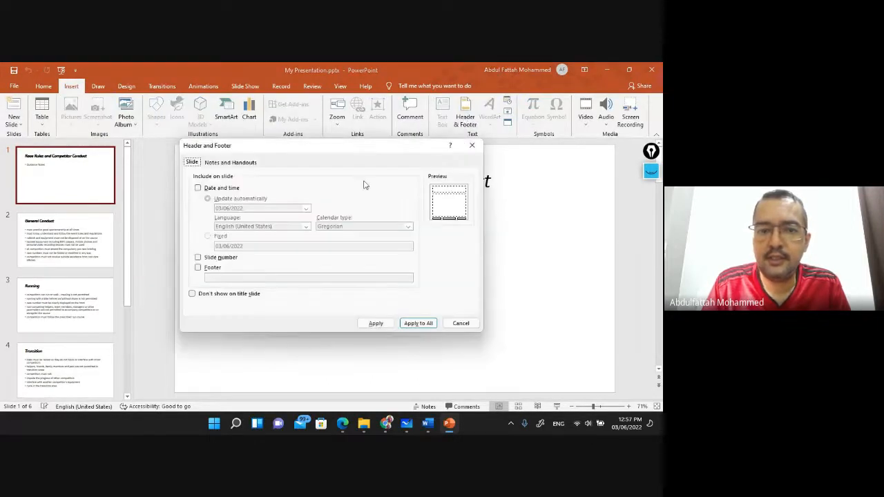
pyautogui.click(198, 268)
pyautogui.click(221, 278)
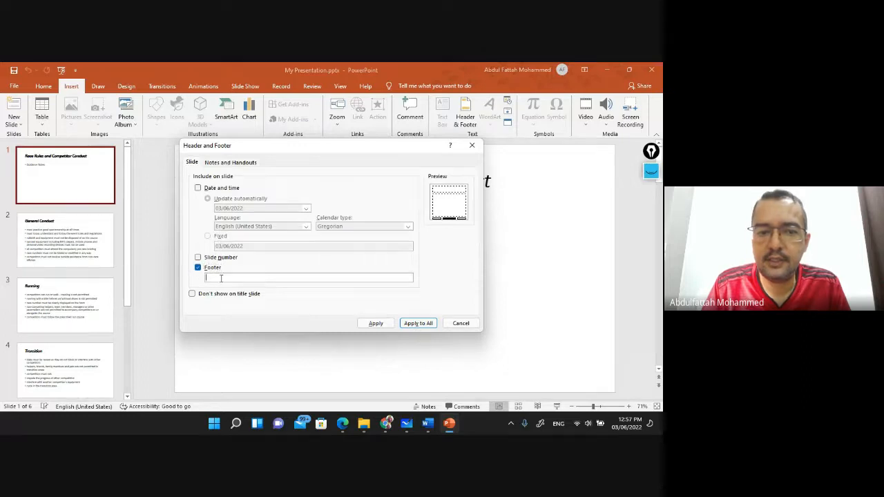
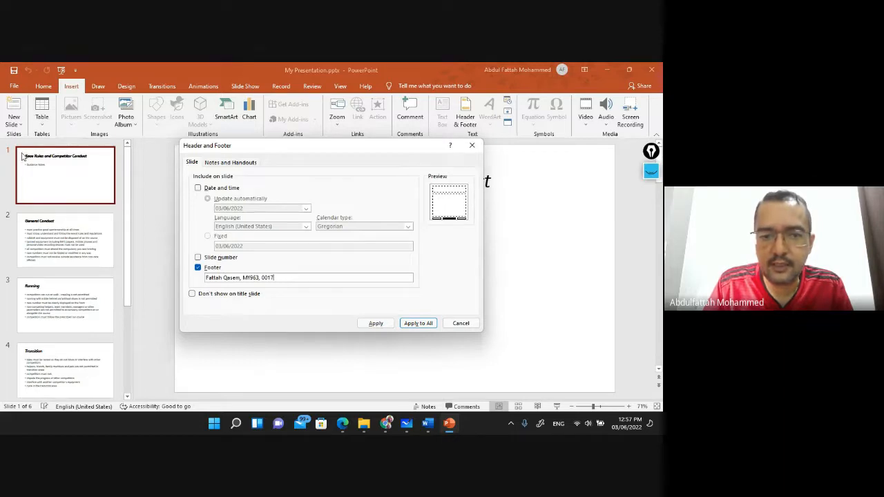
pyautogui.click(342, 423)
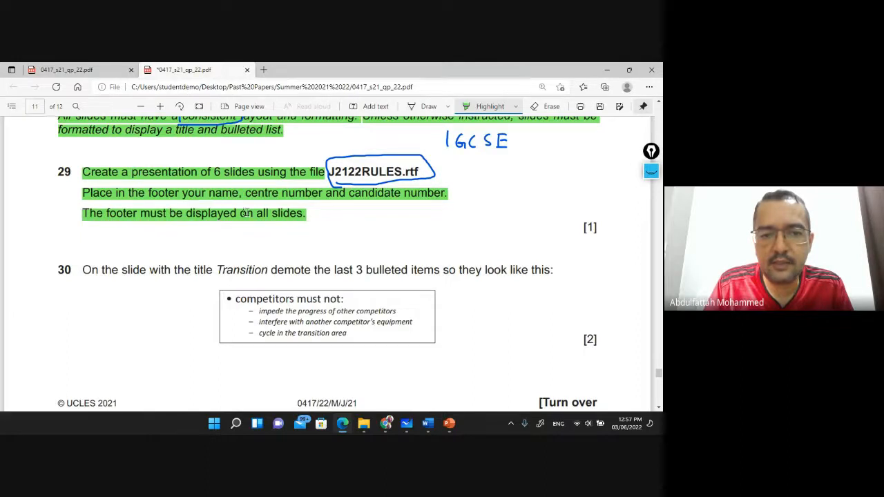
pyautogui.hotkey('alt', 'Tab')
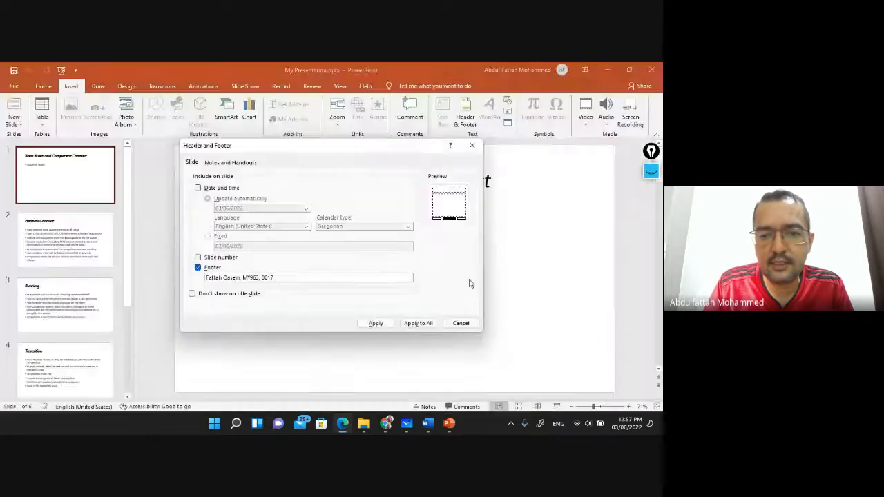
pyautogui.click(418, 323)
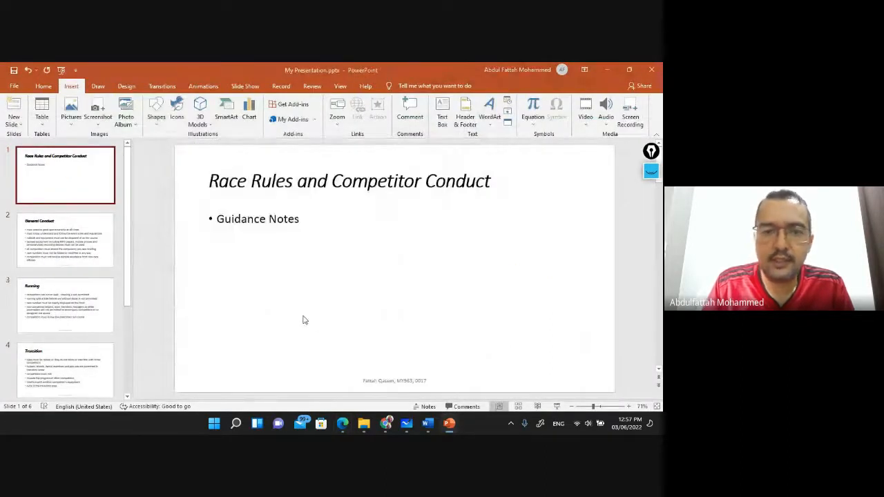
# Highlight the full instruction text of question 30 in the exam PDF
pyautogui.hotkey('alt', 'Tab')
pyautogui.scroll(-3, 129, 209)
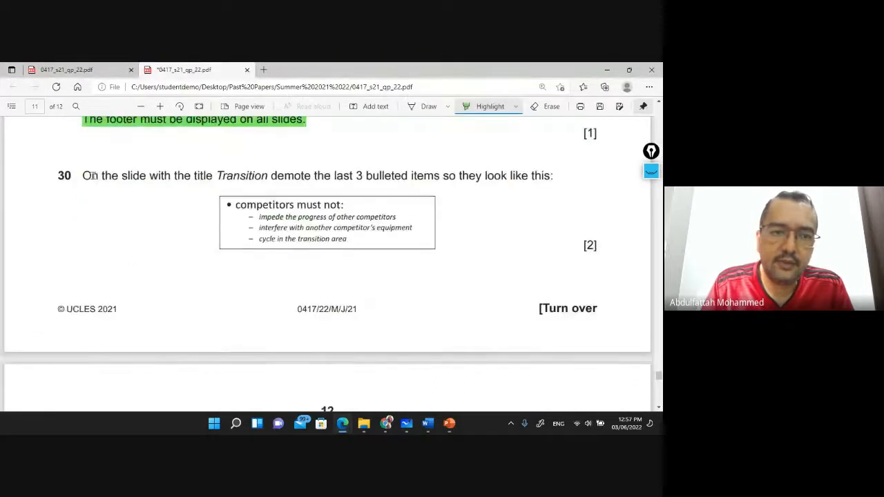
pyautogui.moveTo(81, 173); pyautogui.dragTo(213, 174)
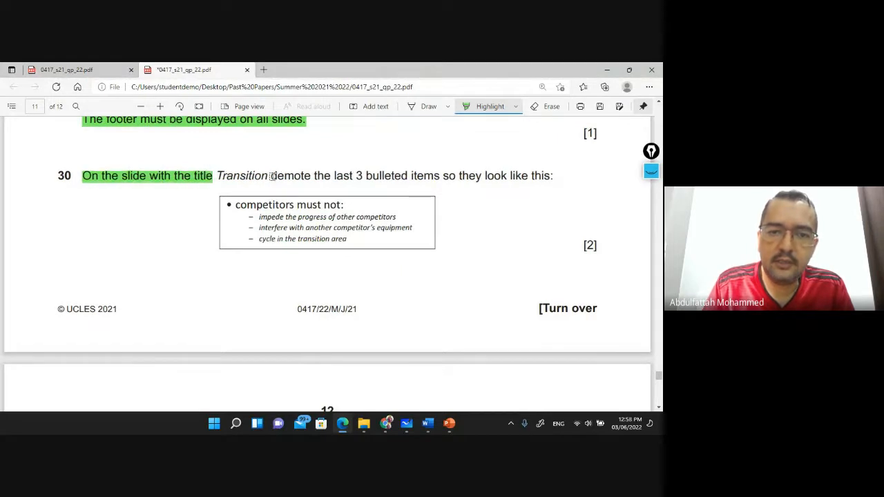
pyautogui.moveTo(271, 176); pyautogui.dragTo(556, 175)
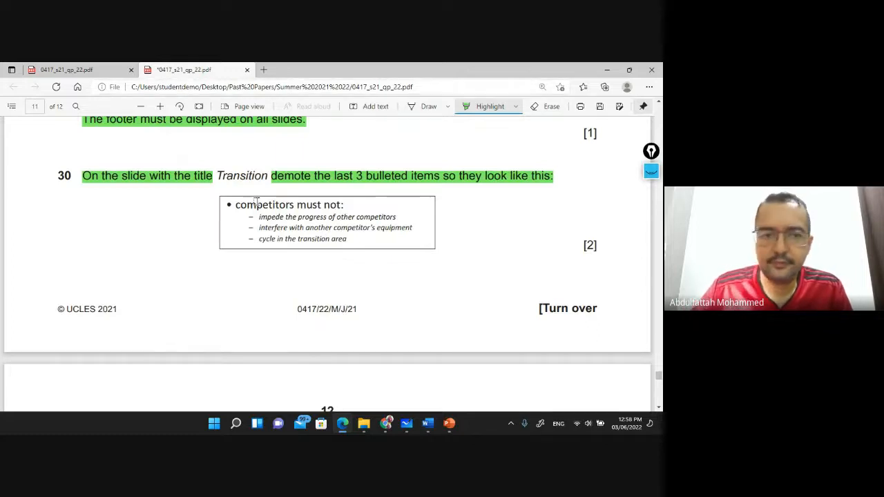
# Handwrite 'demote' beside the bullet box and 'Promote' below it
pyautogui.press('d')
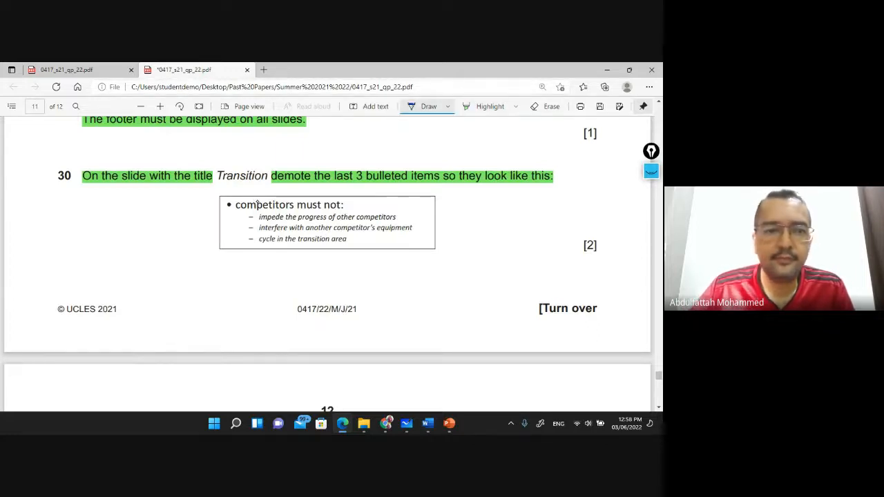
pyautogui.moveTo(101, 196)
pyautogui.mouseDown()
pyautogui.moveTo(95, 186)
pyautogui.moveTo(110, 207)
pyautogui.moveTo(130, 207)
pyautogui.mouseUp()
pyautogui.moveTo(136, 203); pyautogui.dragTo(141, 210)
pyautogui.moveTo(148, 201); pyautogui.dragTo(143, 206)
pyautogui.moveTo(151, 191)
pyautogui.mouseDown()
pyautogui.moveTo(153, 210)
pyautogui.moveTo(161, 199)
pyautogui.mouseUp()
pyautogui.moveTo(160, 205); pyautogui.dragTo(167, 208)
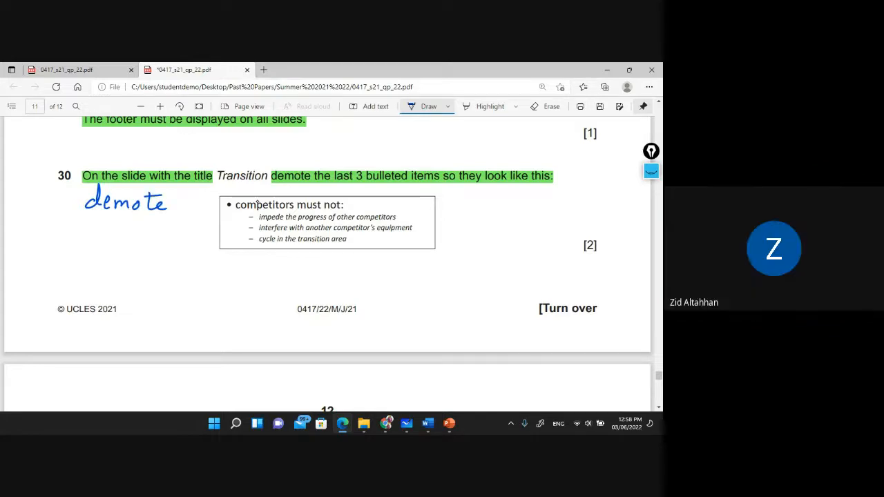
pyautogui.moveTo(96, 225)
pyautogui.mouseDown()
pyautogui.moveTo(97, 242)
pyautogui.moveTo(124, 229)
pyautogui.moveTo(169, 235)
pyautogui.mouseUp()
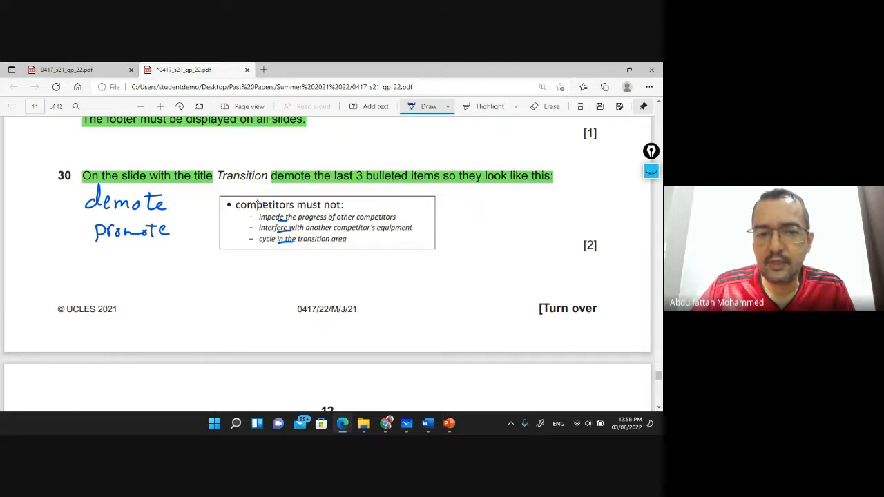
# Draw a left-pointing arrow and dash by the bullet box, and circle 'Transition'
pyautogui.moveTo(232, 246); pyautogui.dragTo(233, 256)
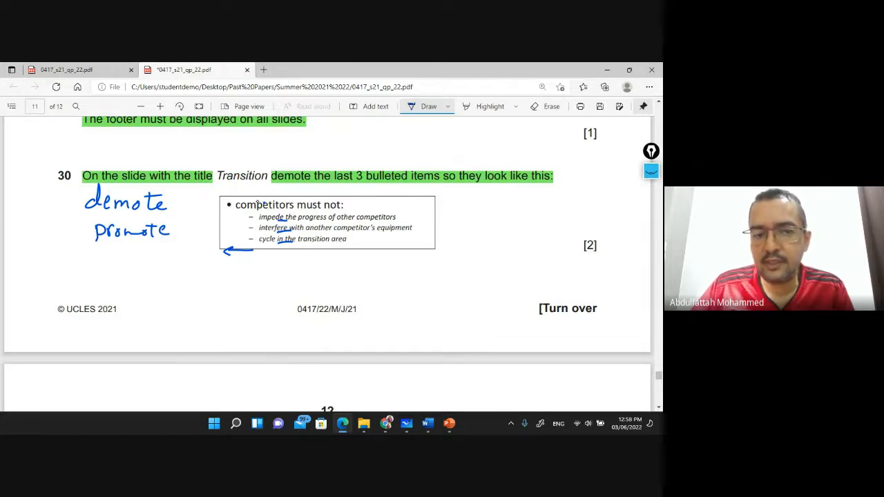
pyautogui.moveTo(187, 243); pyautogui.dragTo(195, 243)
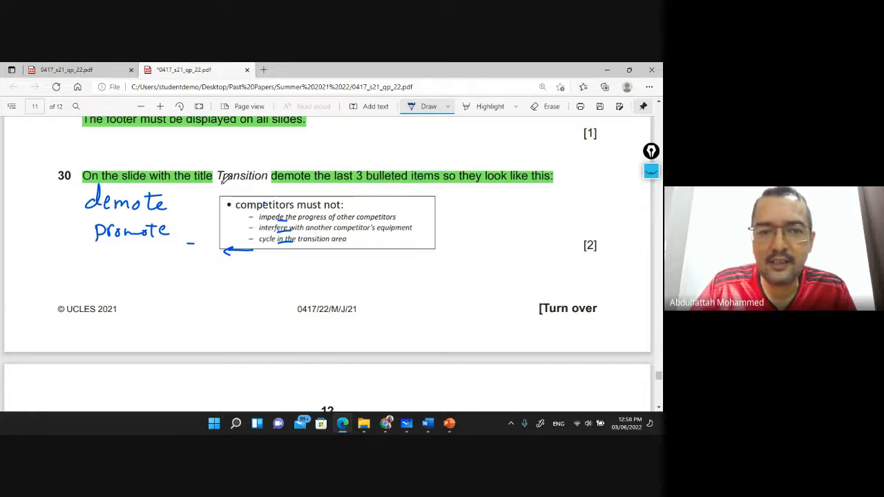
pyautogui.moveTo(221, 181)
pyautogui.mouseDown()
pyautogui.moveTo(219, 165)
pyautogui.moveTo(275, 154)
pyautogui.moveTo(276, 181)
pyautogui.moveTo(225, 193)
pyautogui.mouseUp()
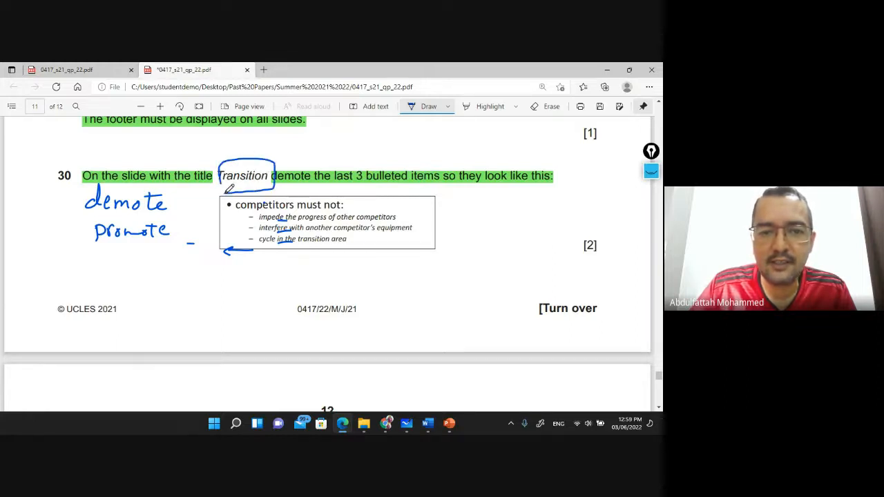
pyautogui.click(430, 107)
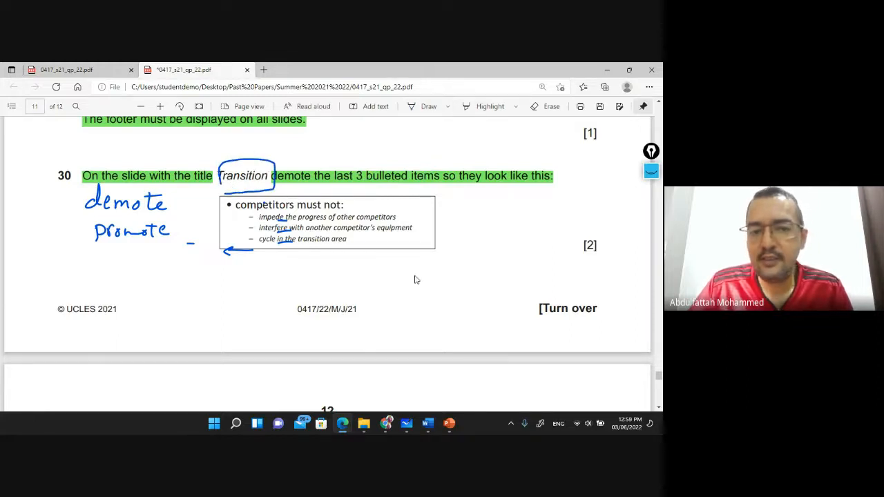
# Go to slide 4, Transition, and select its last three bullet points
pyautogui.click(448, 422)
pyautogui.click(52, 228)
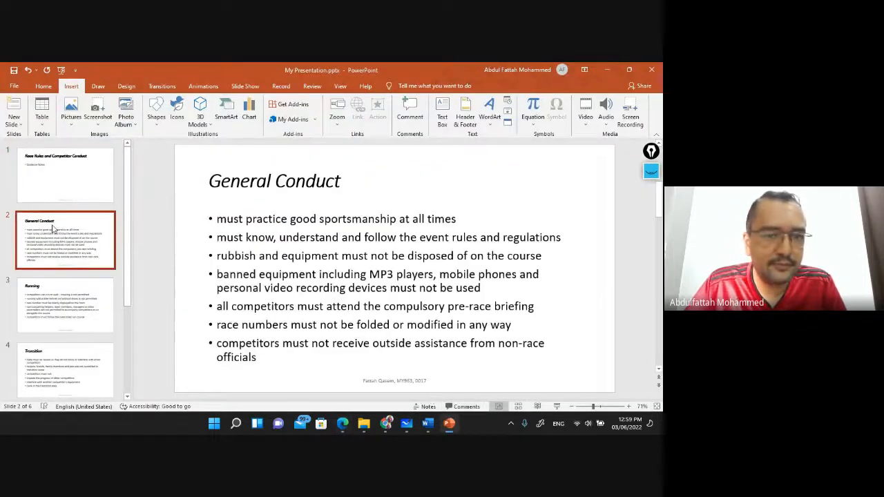
pyautogui.click(56, 273)
pyautogui.scroll(-2, 56, 280)
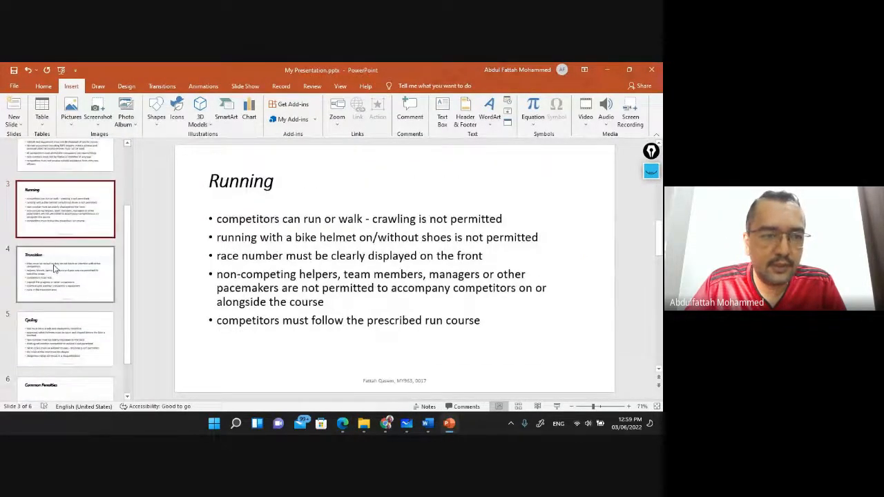
pyautogui.click(57, 277)
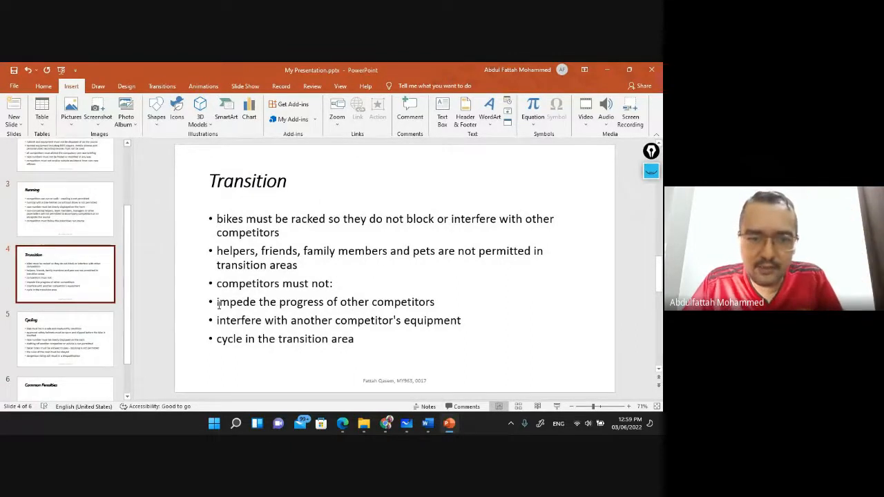
pyautogui.moveTo(218, 304); pyautogui.dragTo(363, 342)
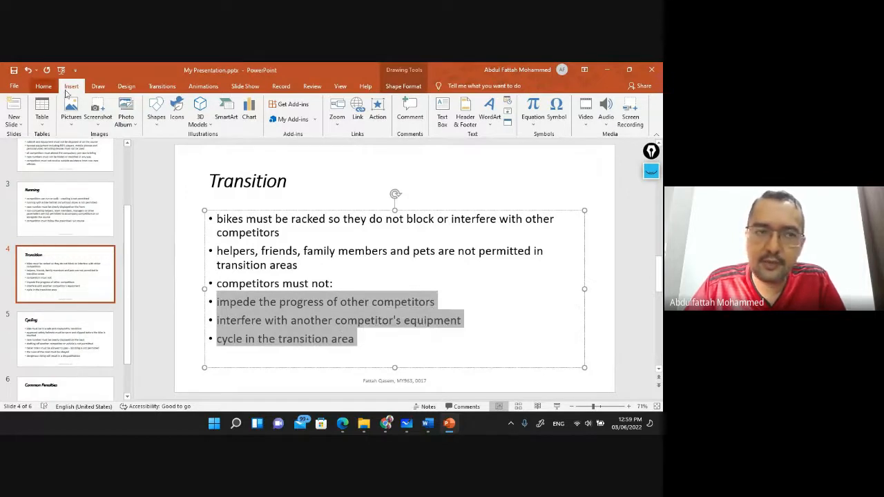
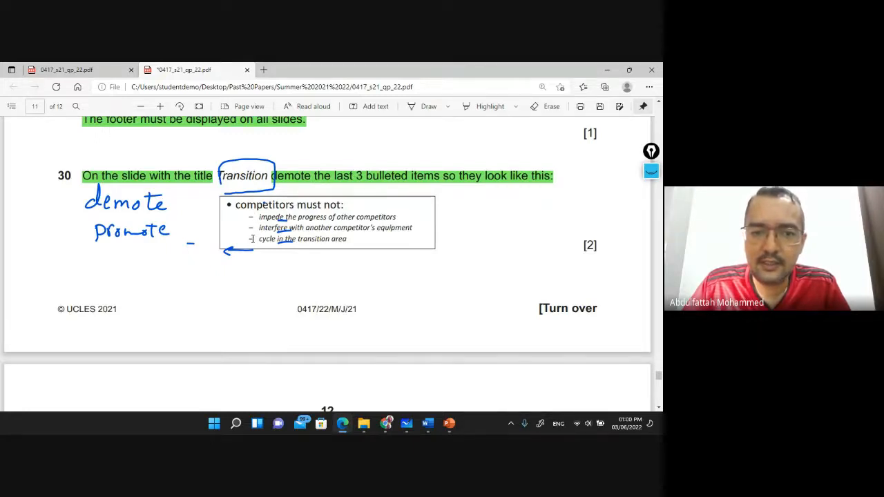
# Switch from the exam PDF in Edge to the Transition slide in PowerPoint
pyautogui.hotkey('alt', 'Tab')
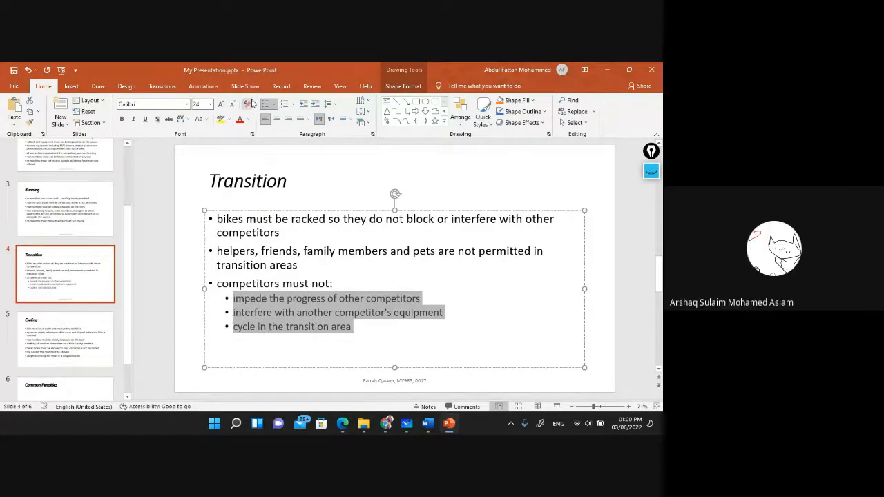
# Give the three demoted sub-points a minus-sign dash bullet through Bullets and Numbering
pyautogui.click(273, 105)
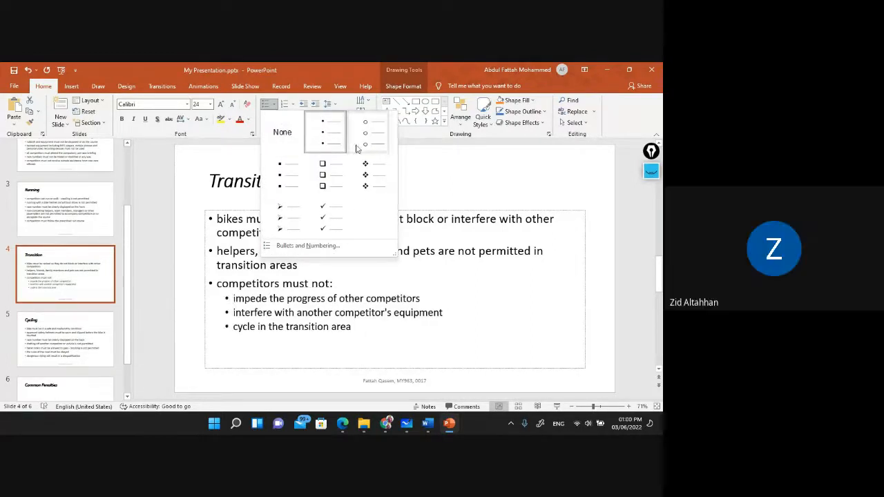
pyautogui.click(311, 249)
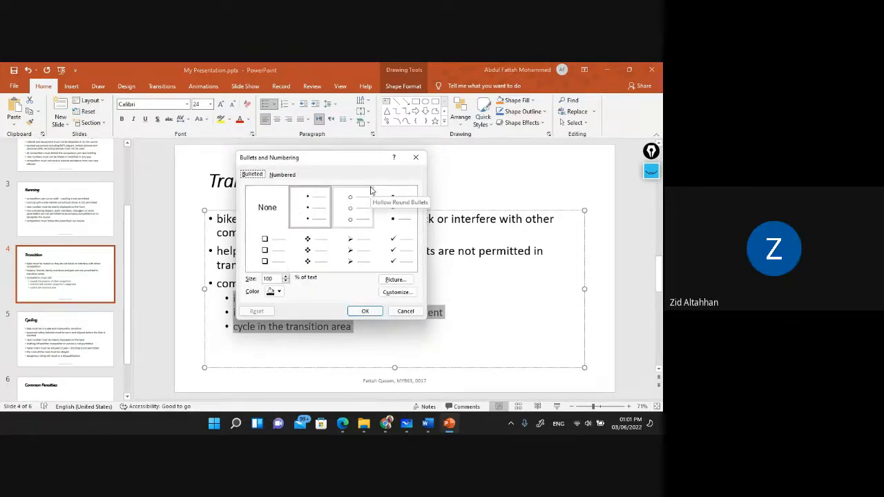
pyautogui.click(397, 292)
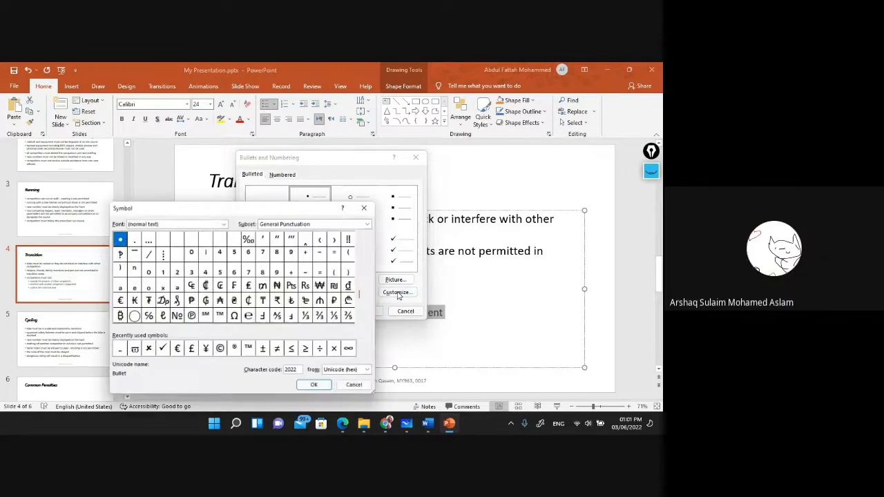
pyautogui.click(322, 252)
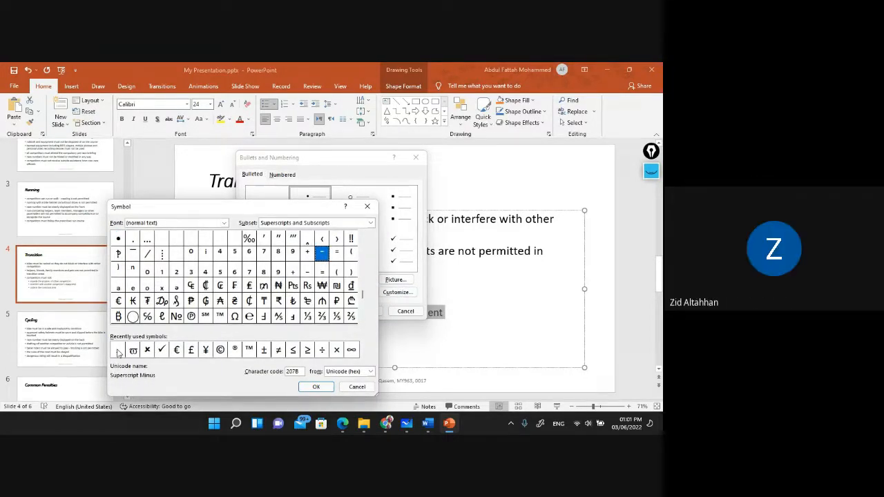
pyautogui.click(118, 350)
pyautogui.click(317, 387)
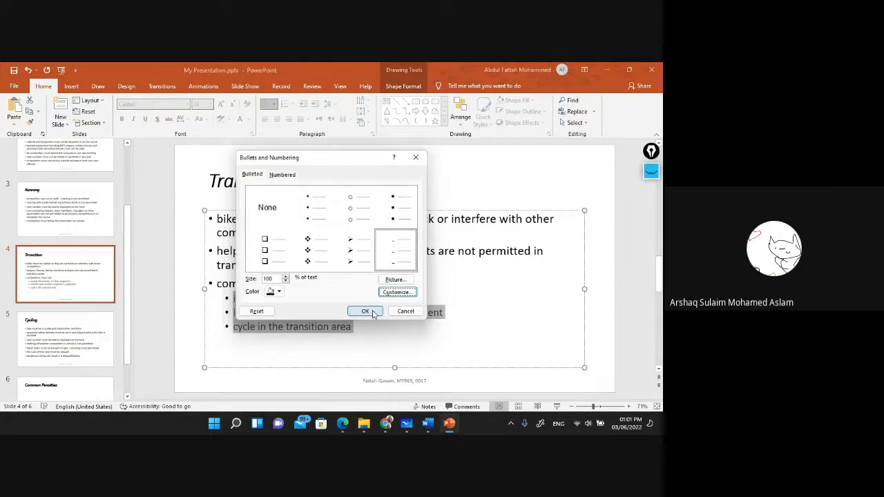
pyautogui.click(366, 312)
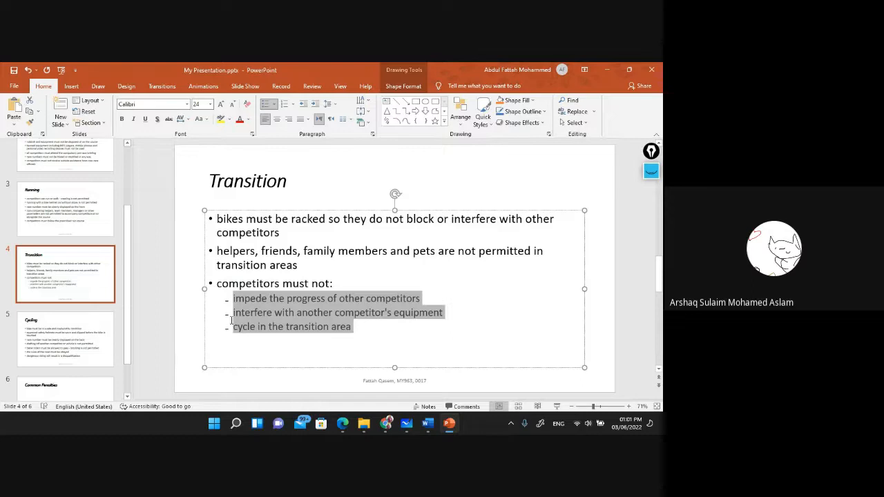
# Reselect the three dash sub-point lines under 'competitors must not:'
pyautogui.click(241, 343)
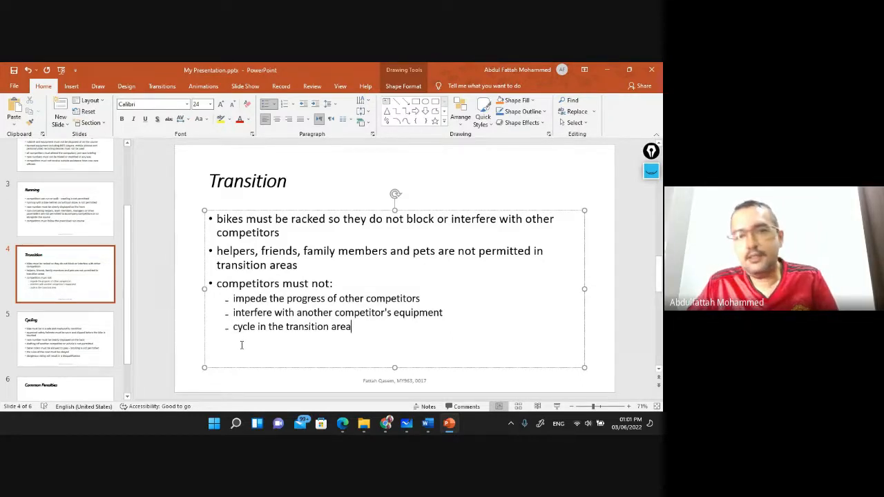
pyautogui.click(229, 299)
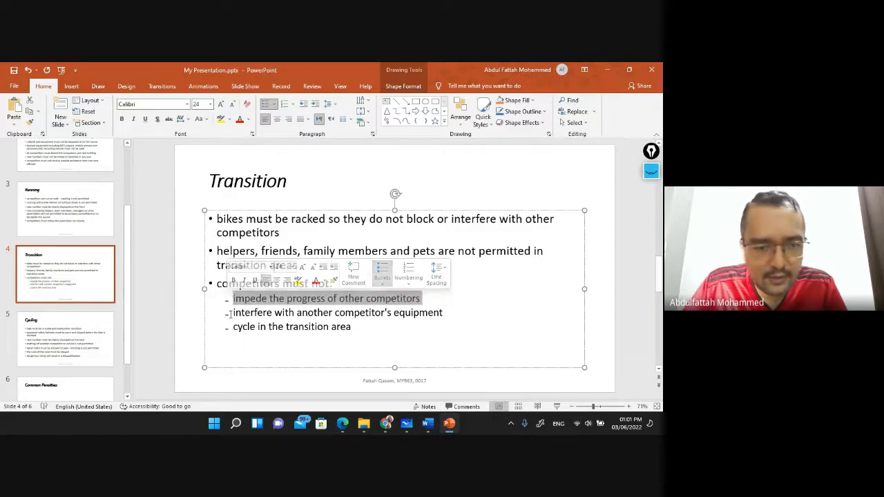
pyautogui.click(231, 297)
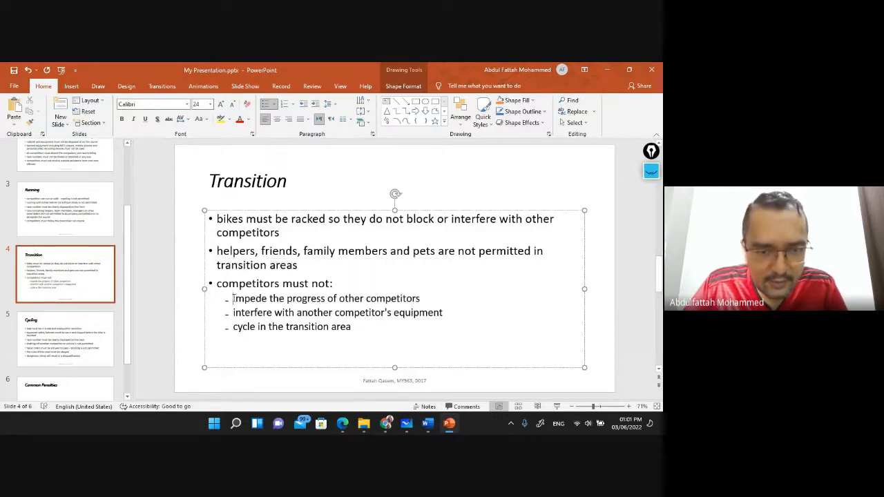
pyautogui.moveTo(232, 298); pyautogui.dragTo(365, 332)
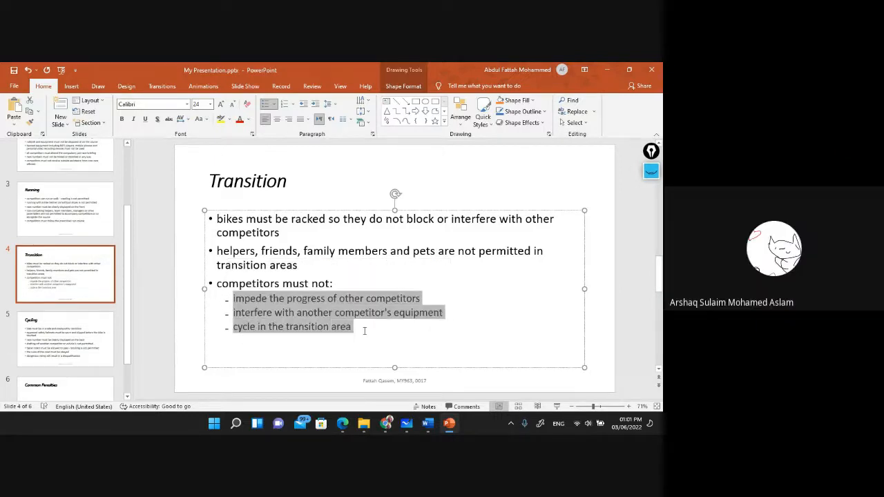
# Browse bullet symbols in the Broadway and Calibri Light fonts, then cancel without changes
pyautogui.click(275, 107)
pyautogui.click(308, 245)
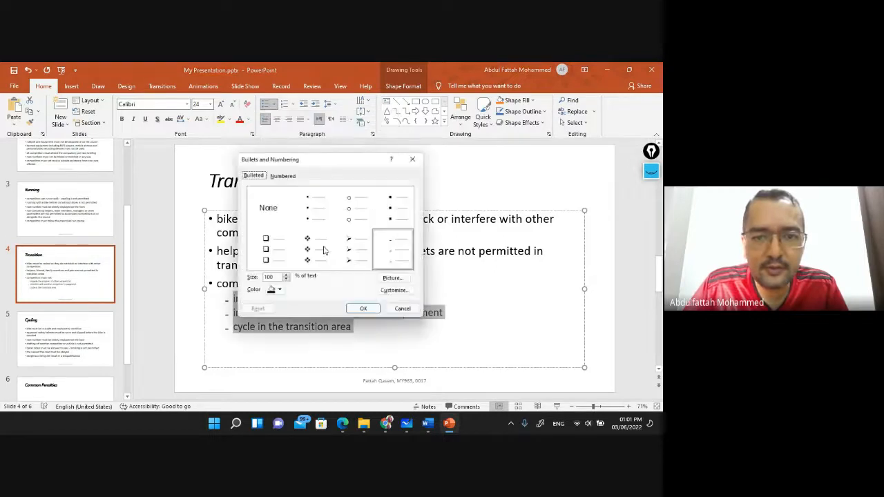
pyautogui.click(396, 292)
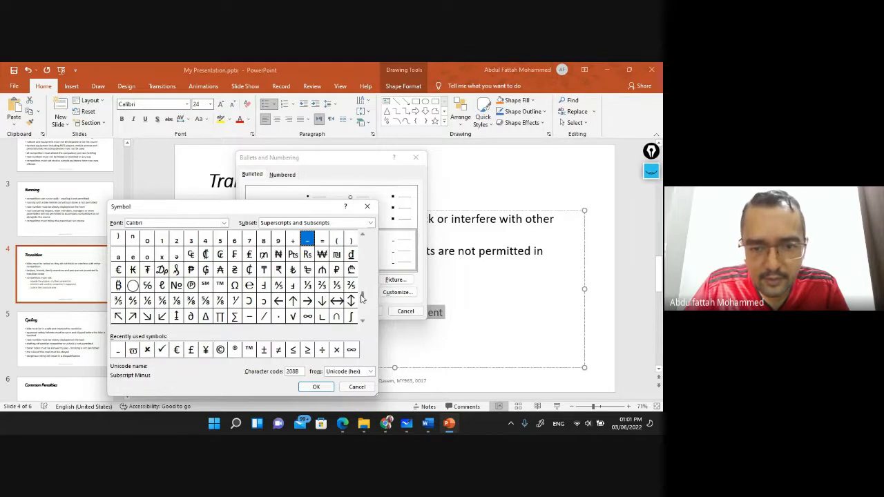
pyautogui.moveTo(364, 302); pyautogui.dragTo(362, 240)
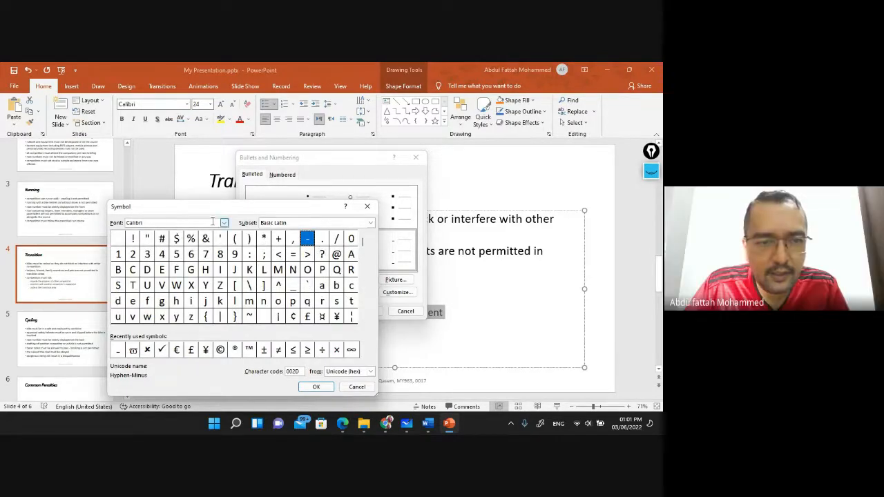
pyautogui.click(225, 226)
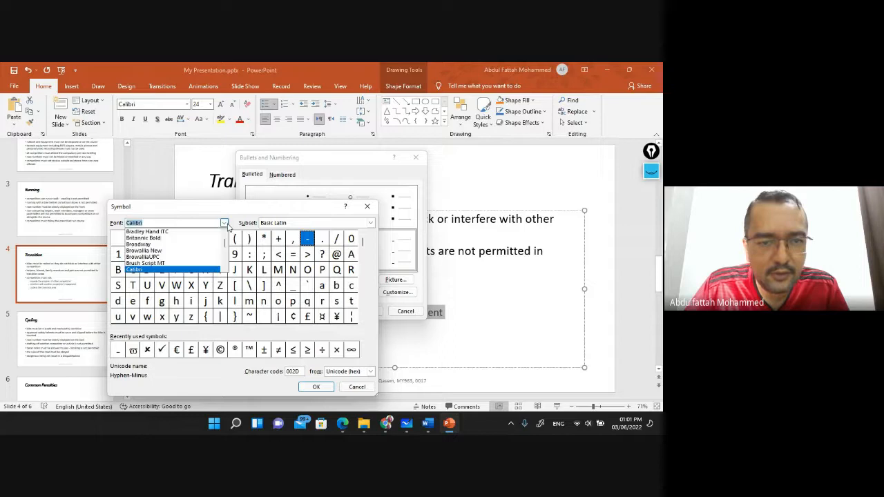
pyautogui.click(162, 253)
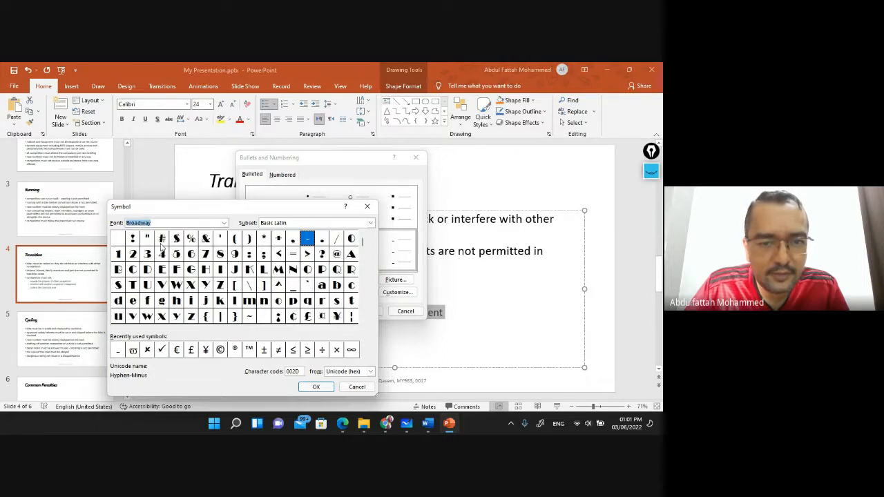
pyautogui.click(224, 223)
pyautogui.press('Down')
pyautogui.press('Down')
pyautogui.press('Down')
pyautogui.press('Down')
pyautogui.press('Down')
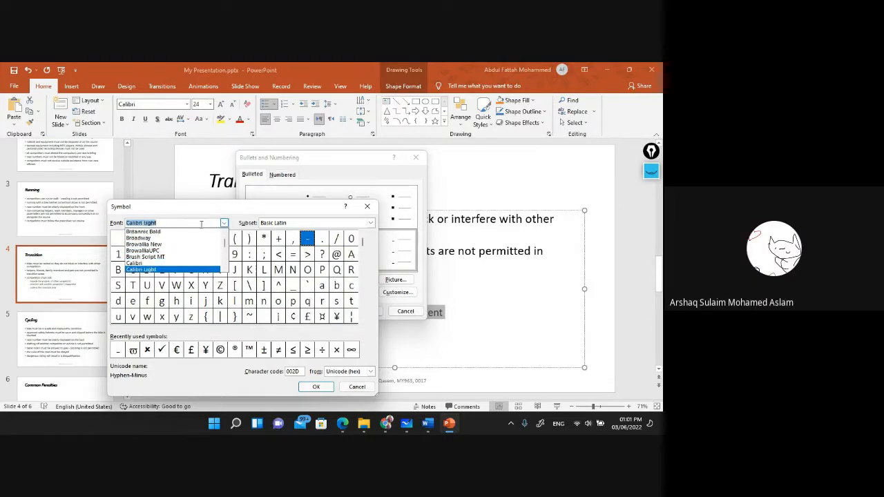
pyautogui.click(162, 270)
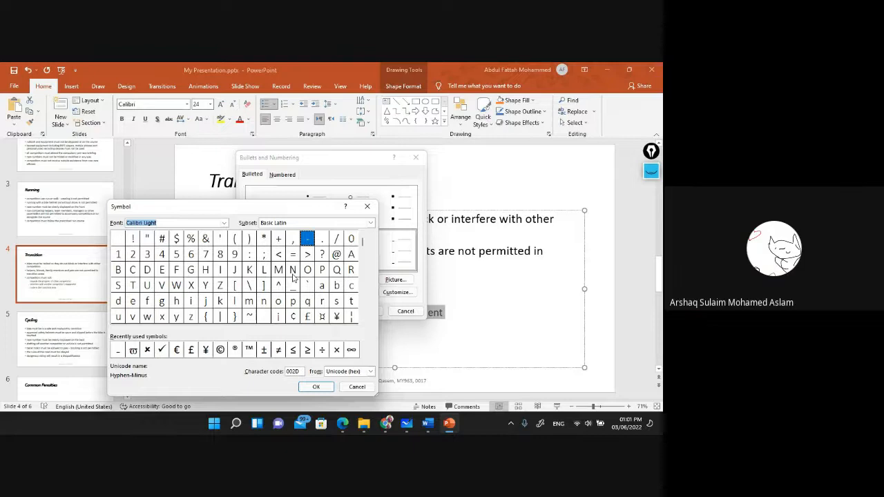
pyautogui.click(367, 206)
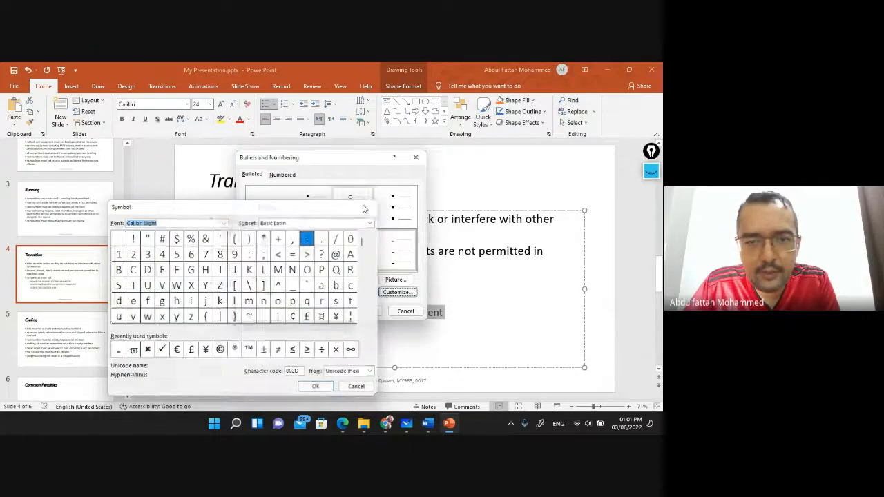
pyautogui.click(415, 158)
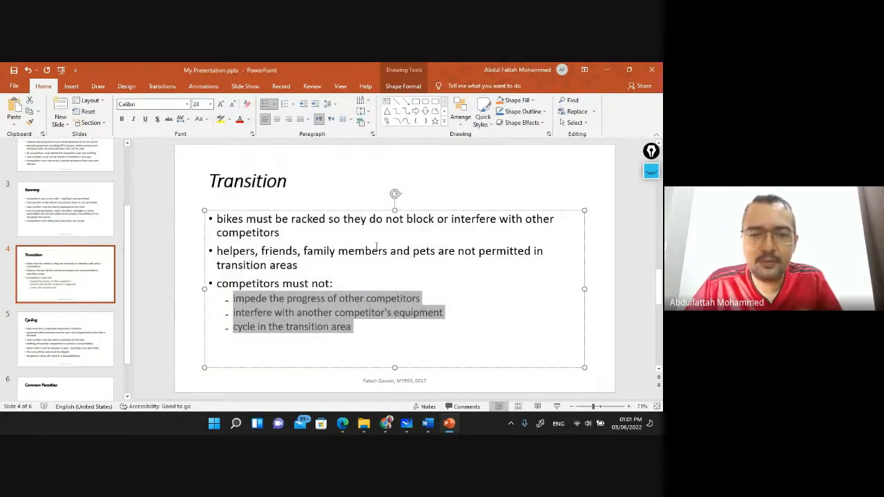
# Go to the Cycling slide and return to the exam paper
pyautogui.scroll(-5, 292, 326)
pyautogui.click(85, 311)
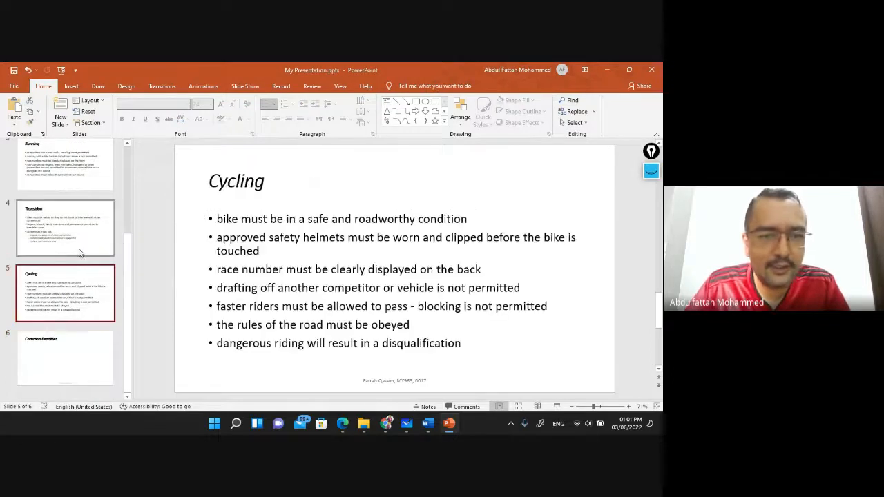
pyautogui.hotkey('alt', 'Tab')
# Scroll to question 31 and highlight its whole first sentence in the PDF
pyautogui.scroll(-3, 228, 256)
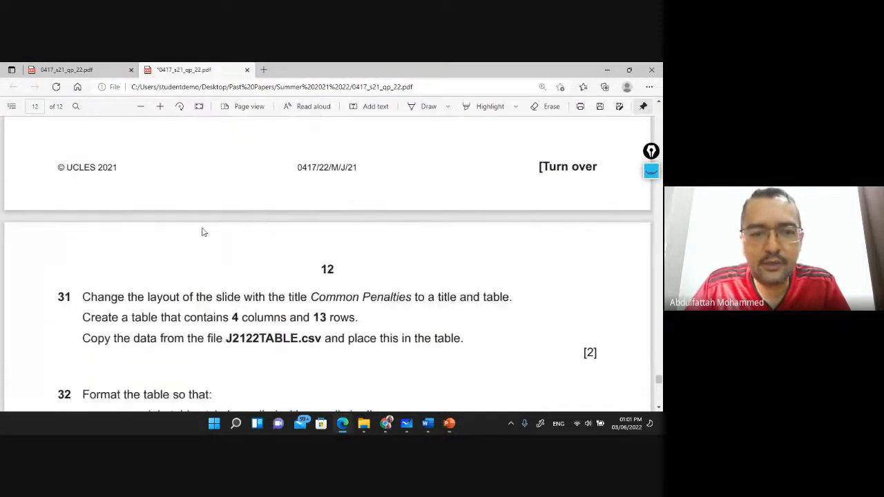
pyautogui.scroll(-1, 201, 232)
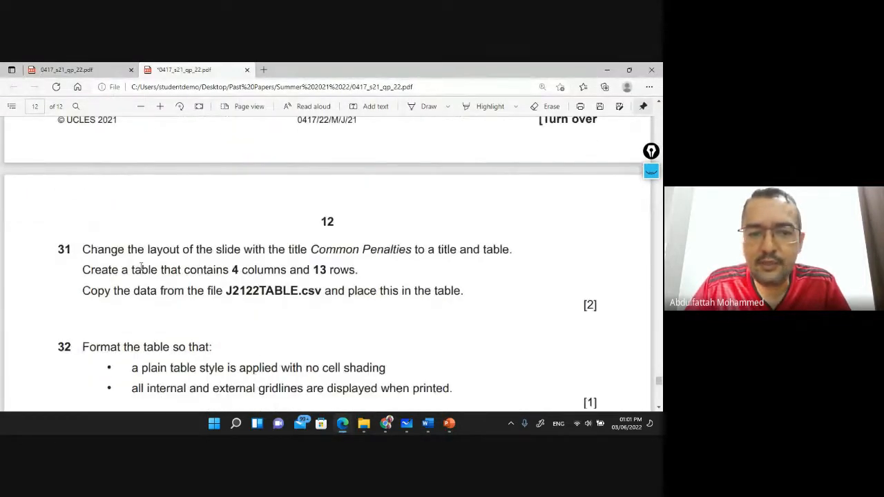
pyautogui.scroll(-2, 142, 267)
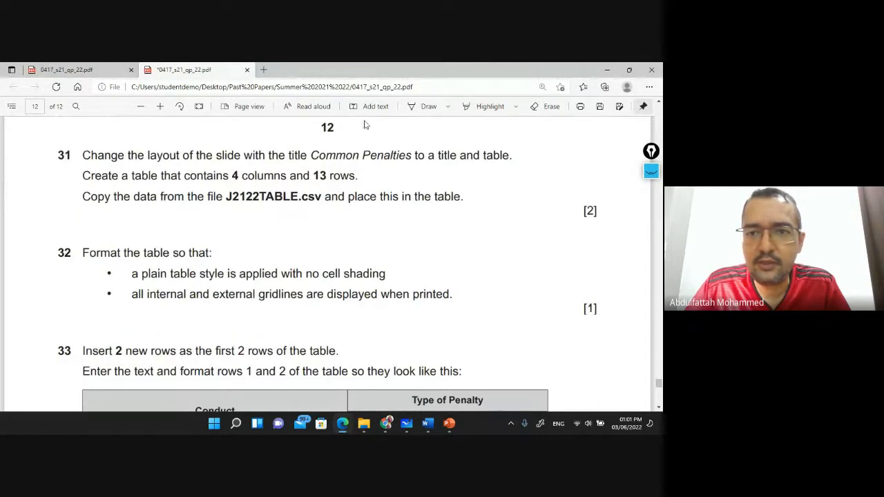
pyautogui.click(467, 106)
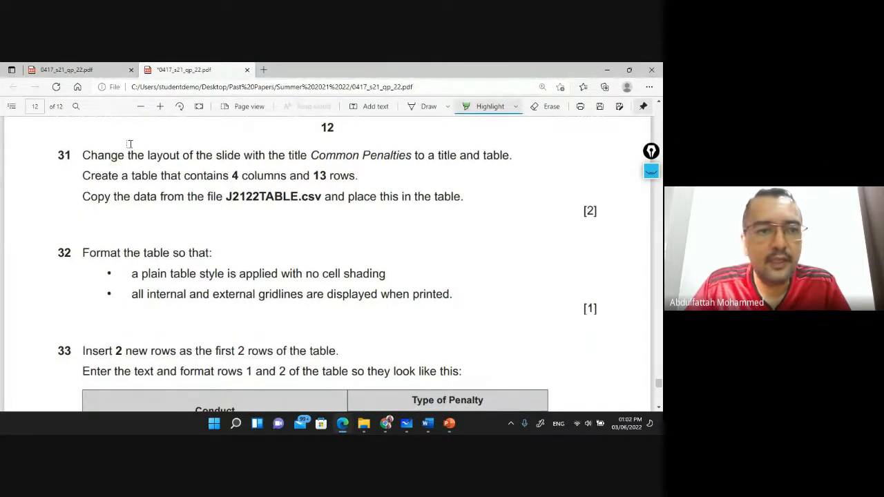
pyautogui.moveTo(83, 153); pyautogui.dragTo(307, 155)
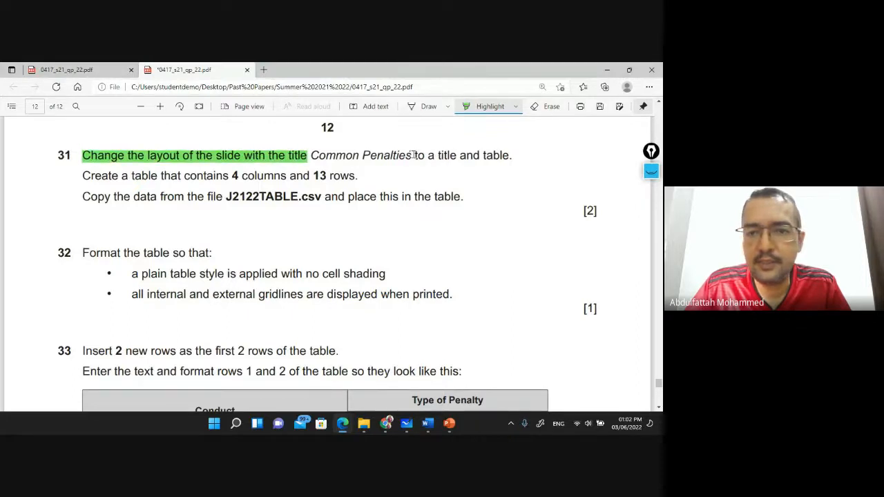
pyautogui.moveTo(415, 153)
pyautogui.mouseDown()
pyautogui.moveTo(519, 152)
pyautogui.moveTo(513, 157)
pyautogui.mouseUp()
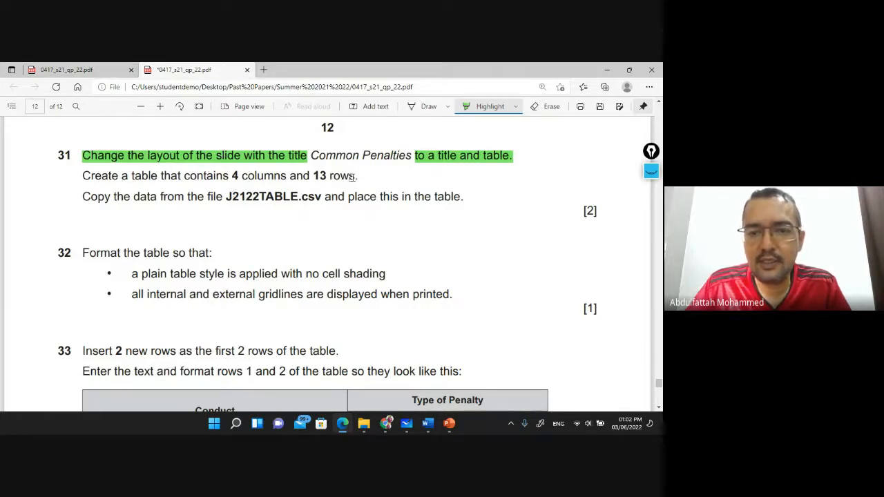
# Apply the Title and Content layout to the Common Penalties slide
pyautogui.click(449, 425)
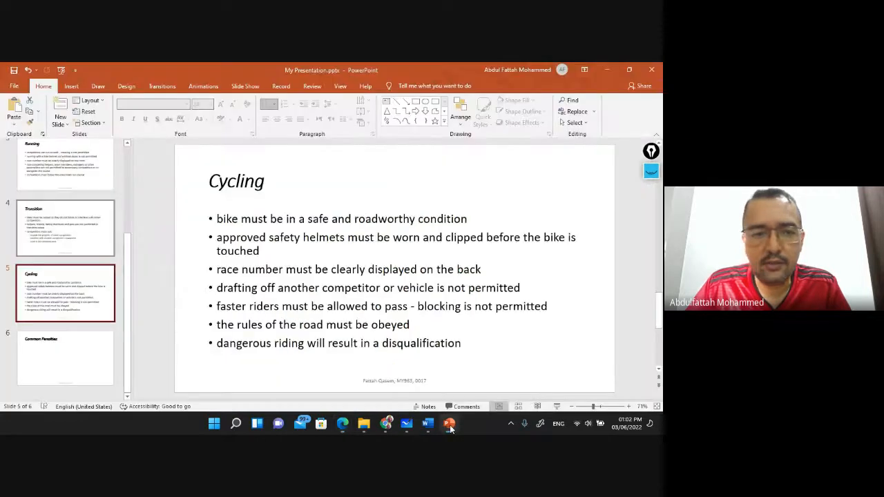
pyautogui.click(62, 359)
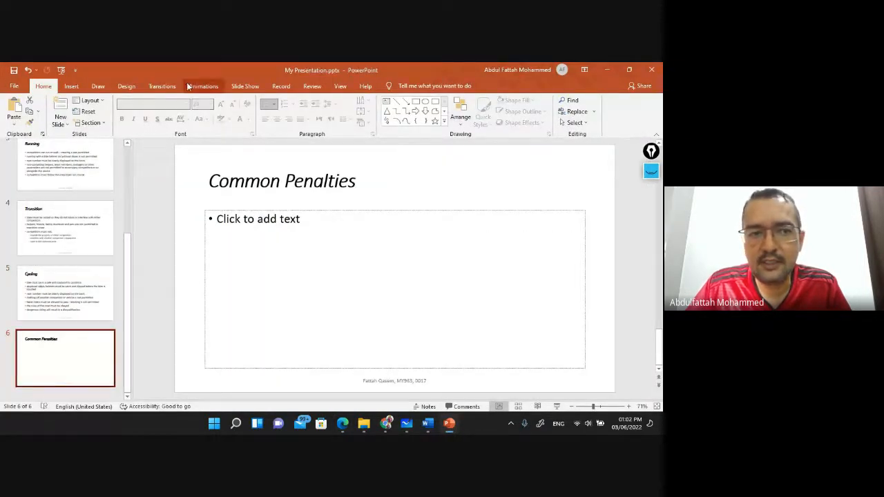
pyautogui.click(102, 101)
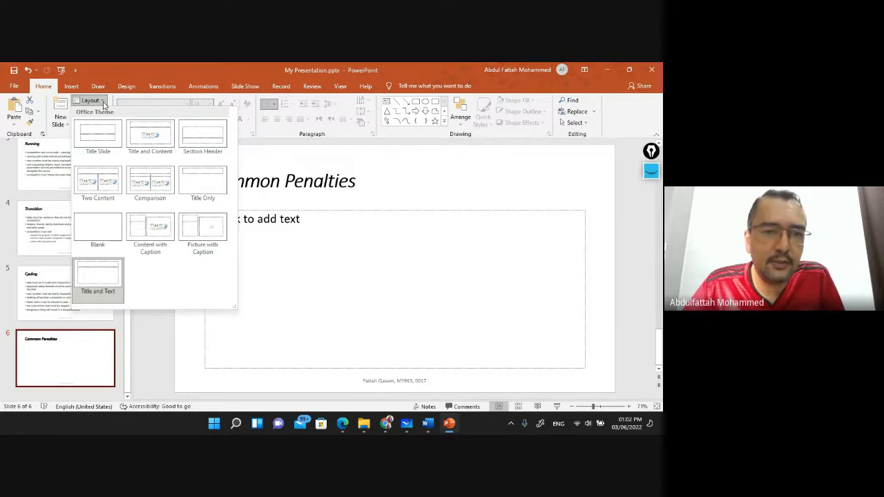
pyautogui.click(146, 134)
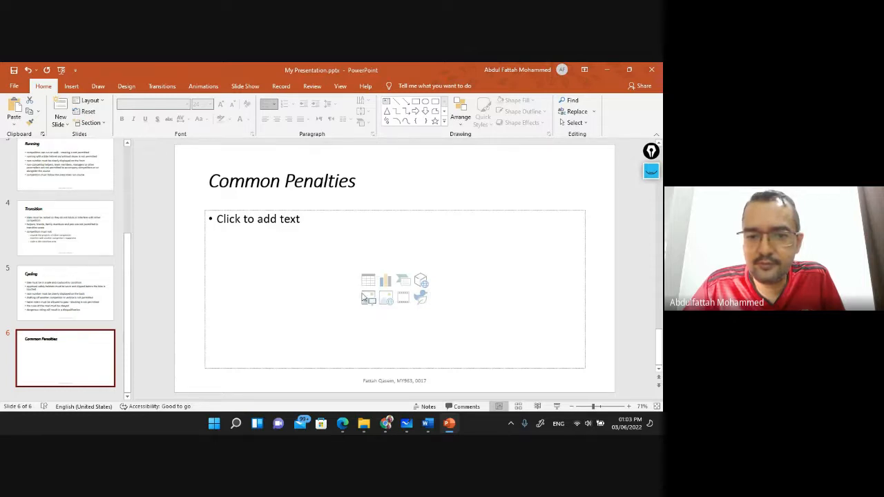
# Highlight the table-size instruction, then insert a 4-column, 13-row table and move it up
pyautogui.click(368, 282)
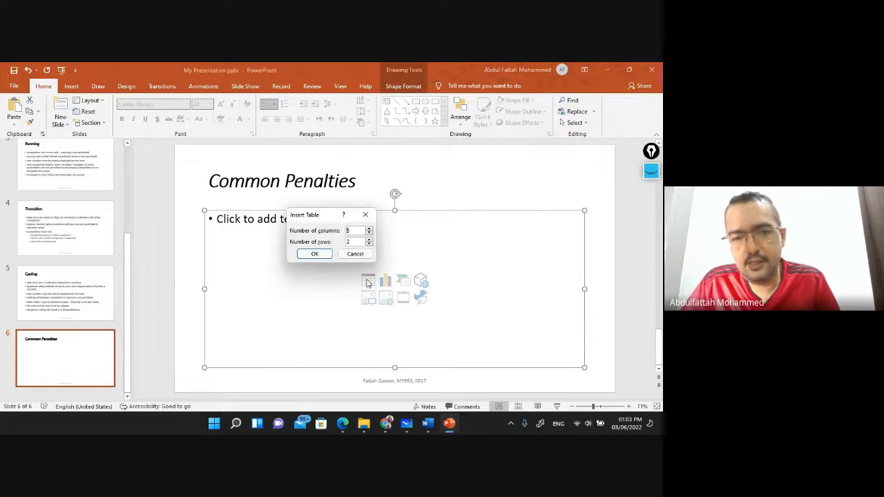
pyautogui.hotkey('alt', 'Tab')
pyautogui.moveTo(82, 175); pyautogui.dragTo(364, 174)
pyautogui.hotkey('alt', 'Tab')
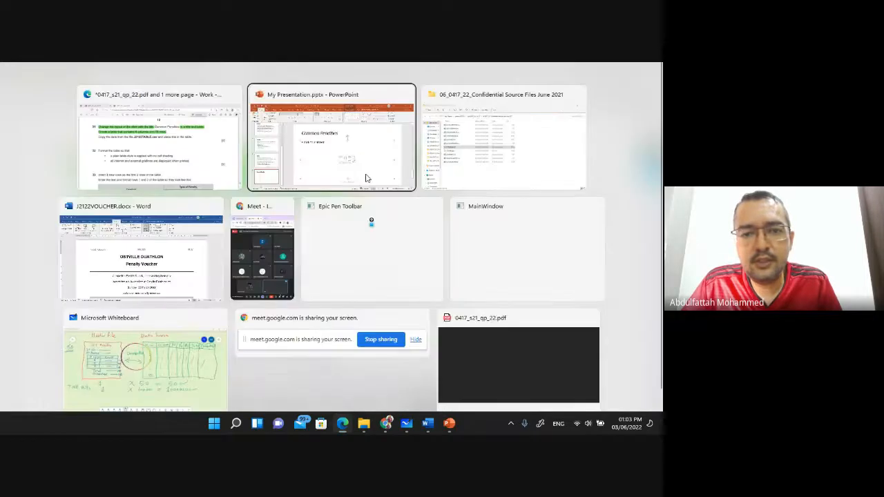
pyautogui.click(366, 178)
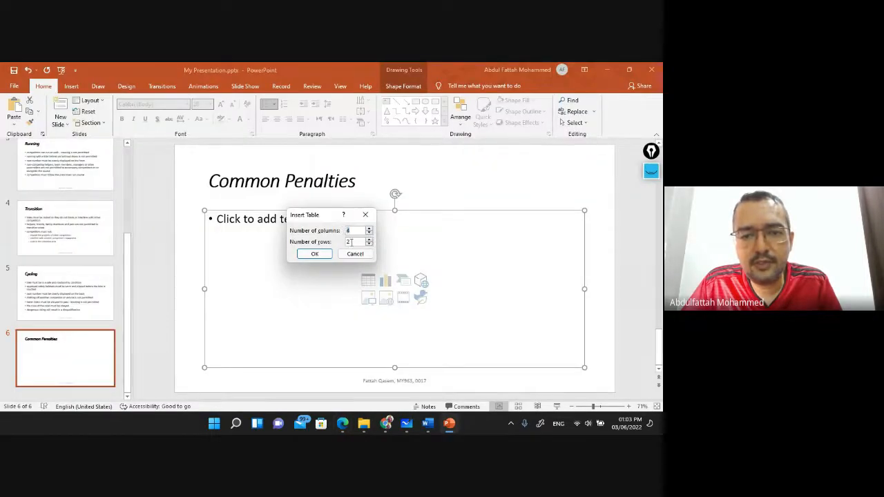
pyautogui.click(350, 242)
pyautogui.write('13')
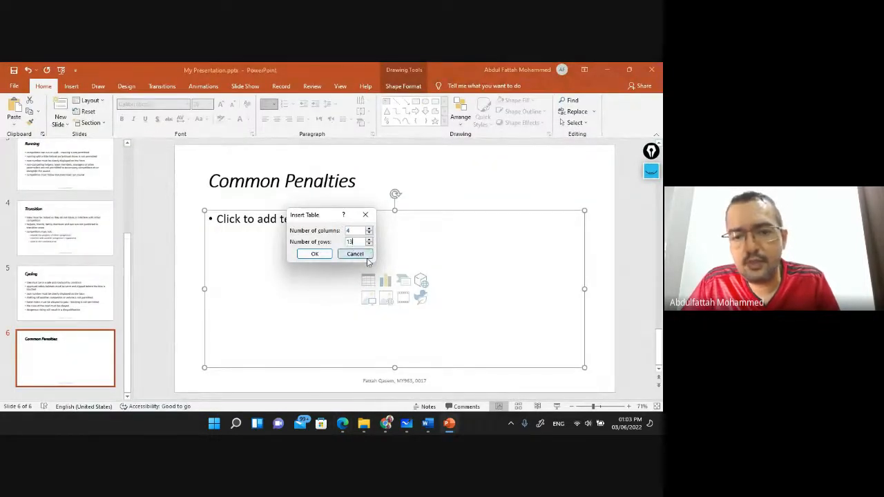
pyautogui.click(318, 254)
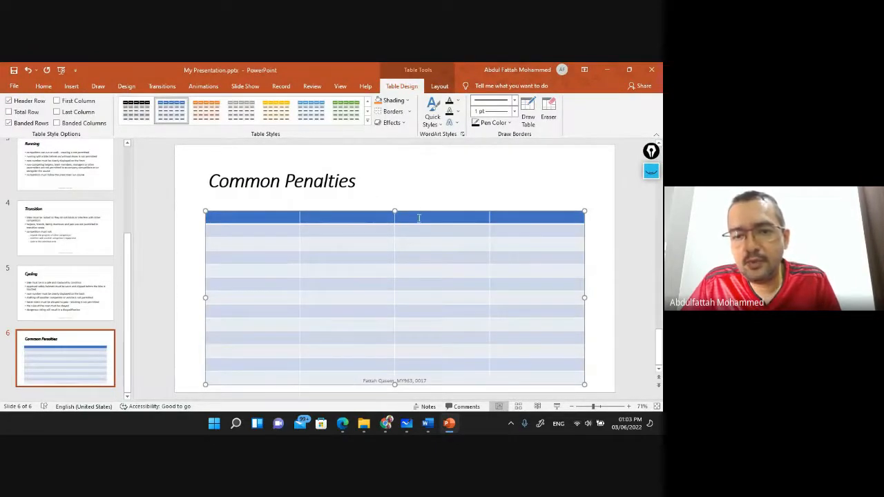
pyautogui.moveTo(419, 213); pyautogui.dragTo(415, 197)
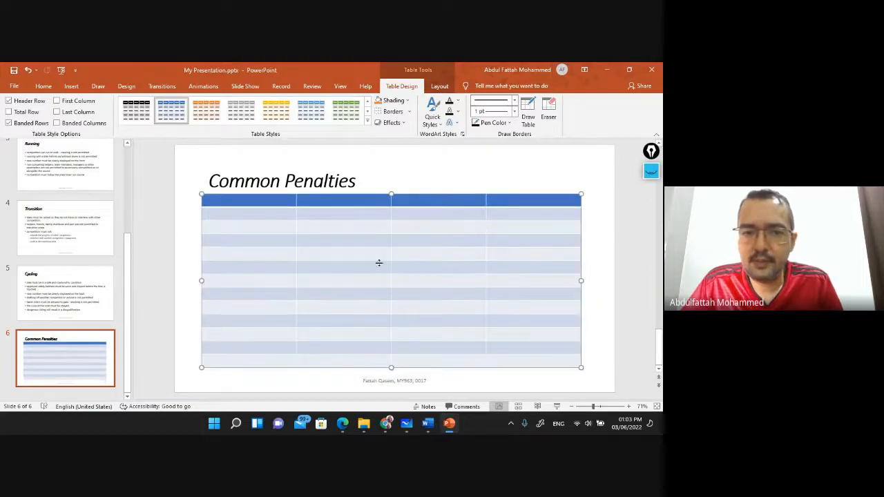
pyautogui.hotkey('alt', 'Tab')
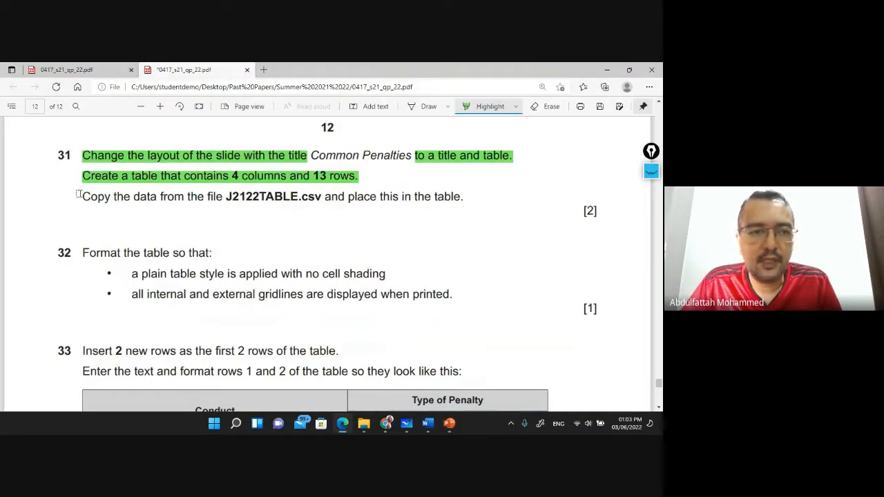
# Highlight the J2122TABLE.csv copy-data instruction in question 31
pyautogui.moveTo(78, 194); pyautogui.dragTo(468, 200)
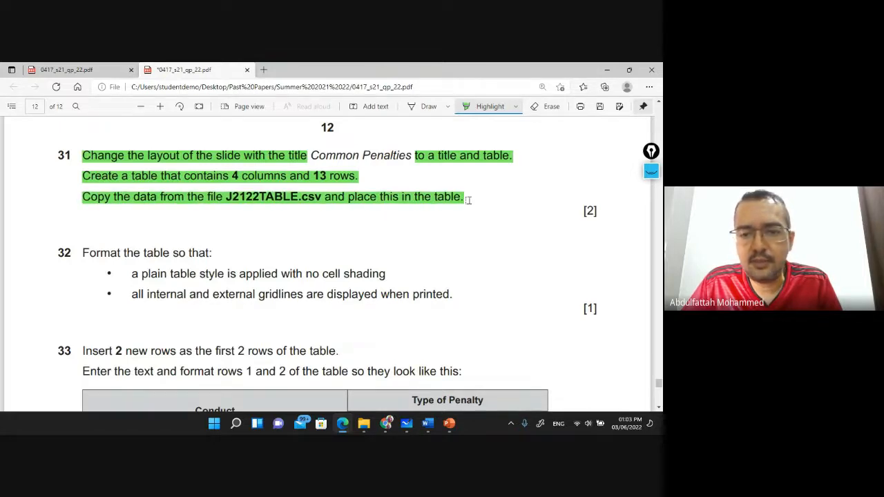
pyautogui.click(366, 425)
# Open J2122TABLE.csv in Excel from the source files folder
pyautogui.click(90, 269)
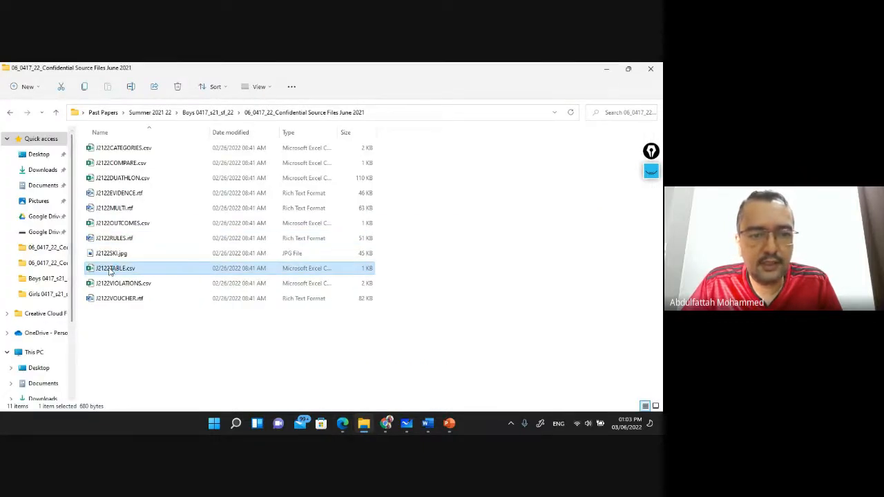
pyautogui.doubleClick(109, 272)
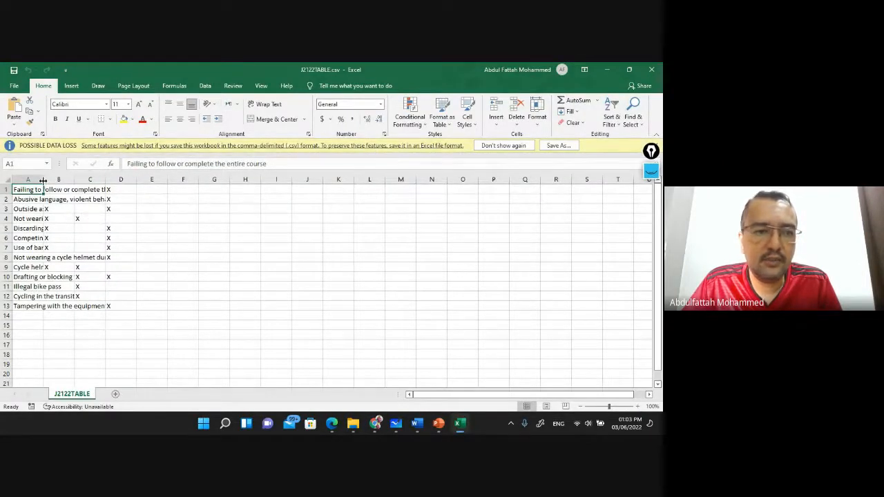
# Widen column A, narrow column B, and copy the penalties data
pyautogui.doubleClick(43, 180)
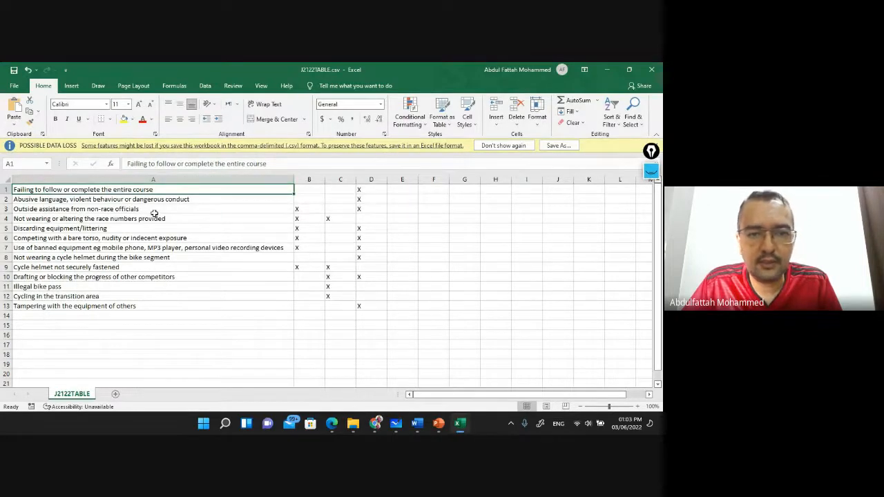
pyautogui.moveTo(322, 176)
pyautogui.mouseDown()
pyautogui.moveTo(301, 175)
pyautogui.moveTo(308, 179)
pyautogui.mouseUp()
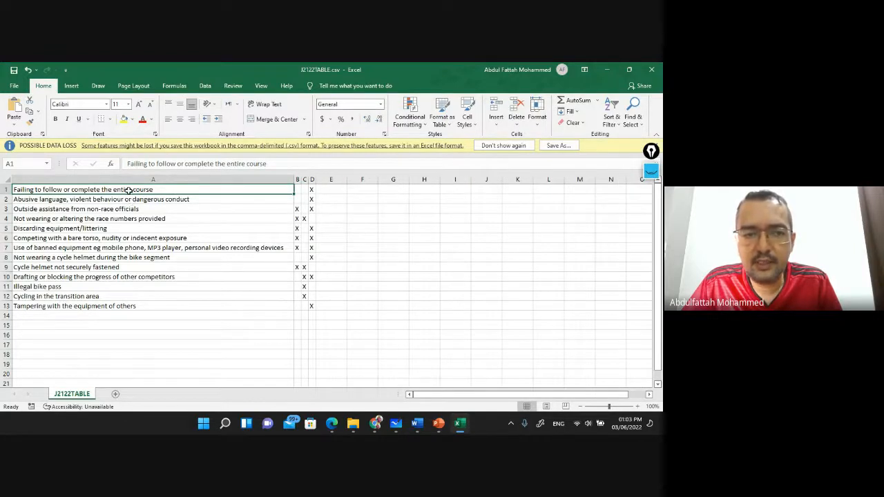
pyautogui.moveTo(128, 191); pyautogui.dragTo(312, 302)
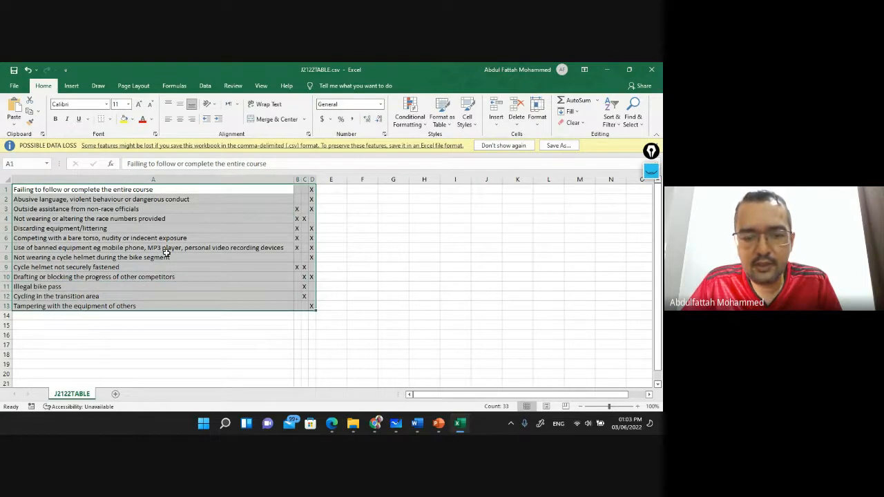
pyautogui.hotkey('ctrl', 'c')
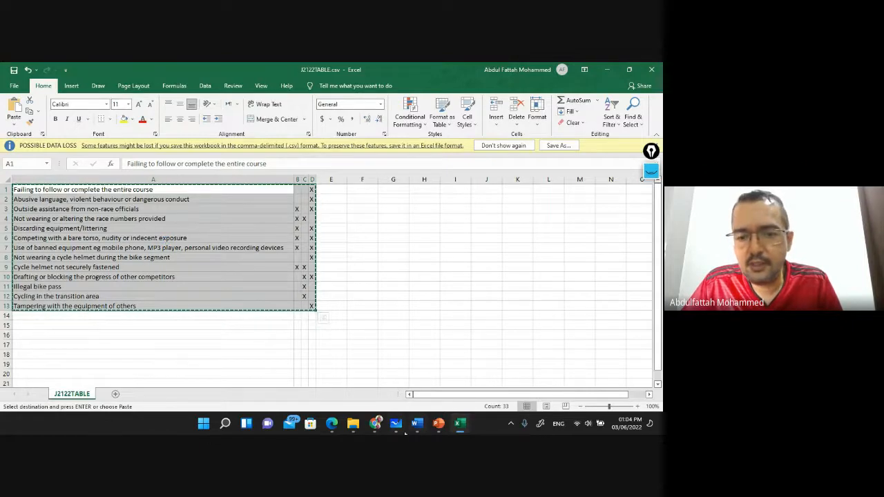
# Save and close the voucher document in Word
pyautogui.click(417, 424)
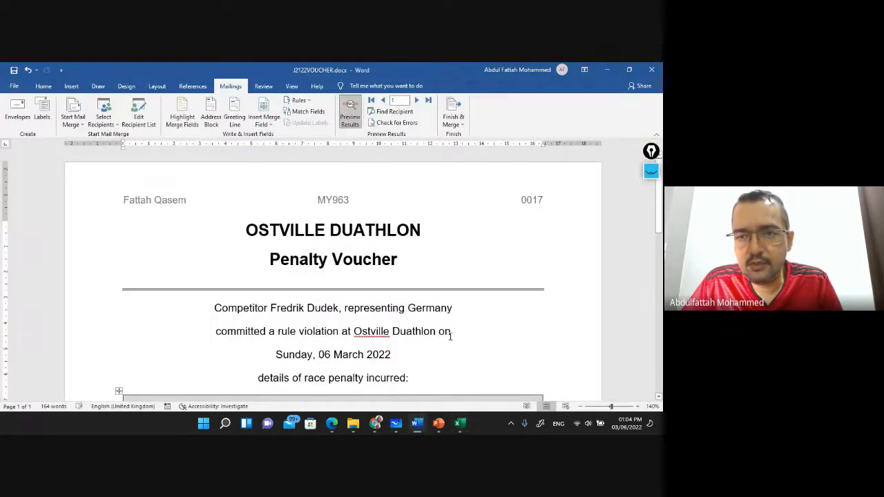
pyautogui.click(651, 69)
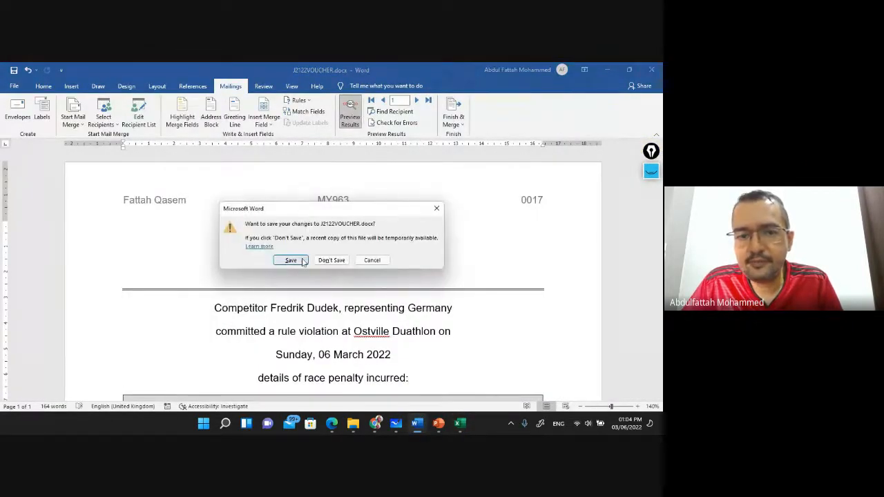
pyautogui.click(291, 260)
# Paste the penalties into the Common Penalties table, then close the CSV without saving
pyautogui.click(429, 424)
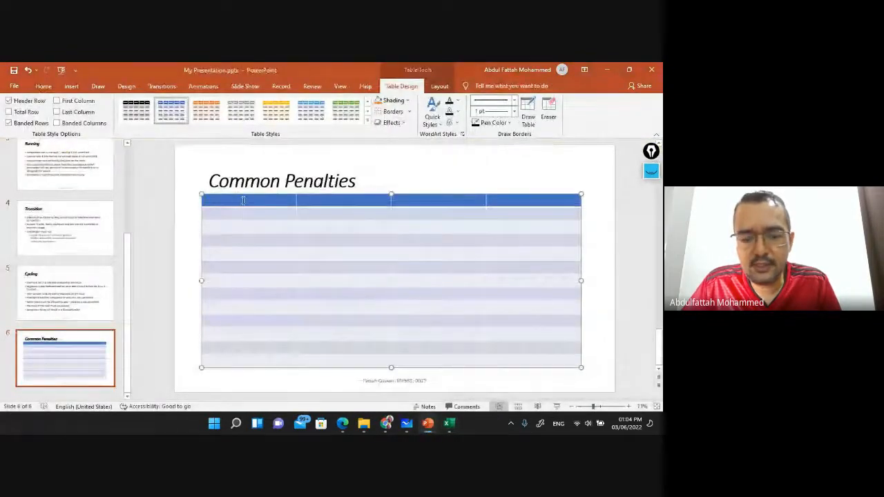
pyautogui.hotkey('ctrl', 'v')
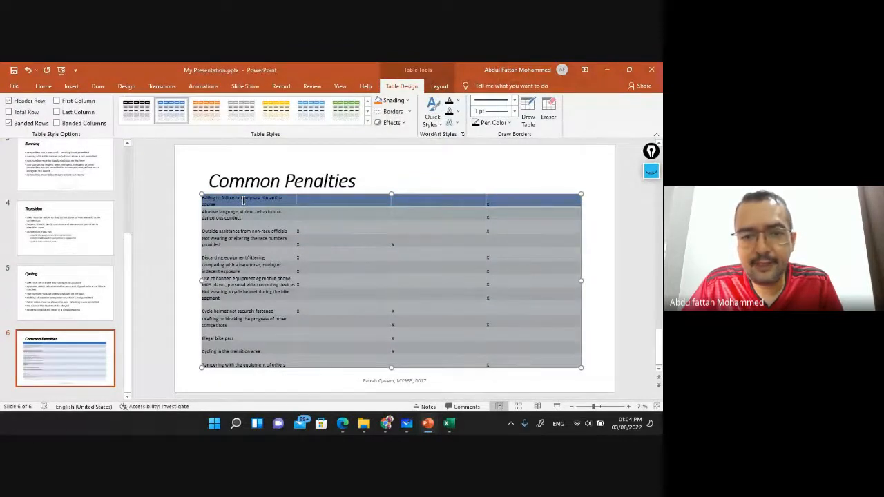
pyautogui.hotkey('alt', 'Tab')
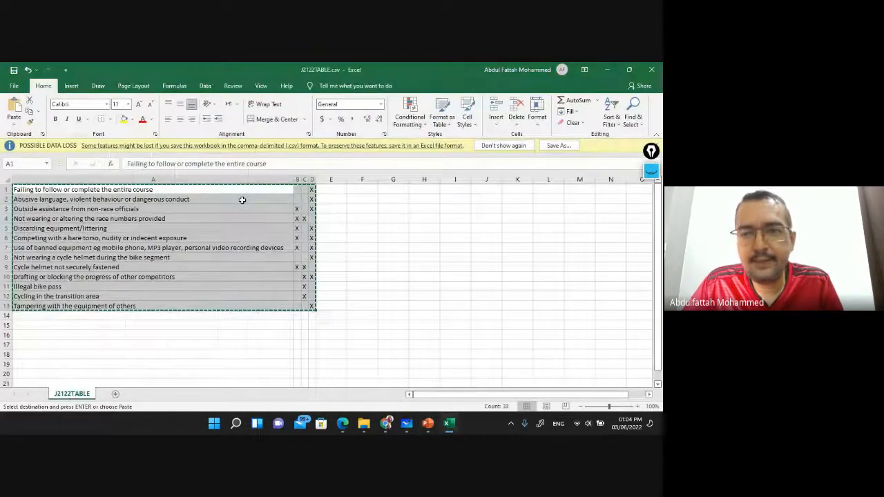
pyautogui.click(651, 69)
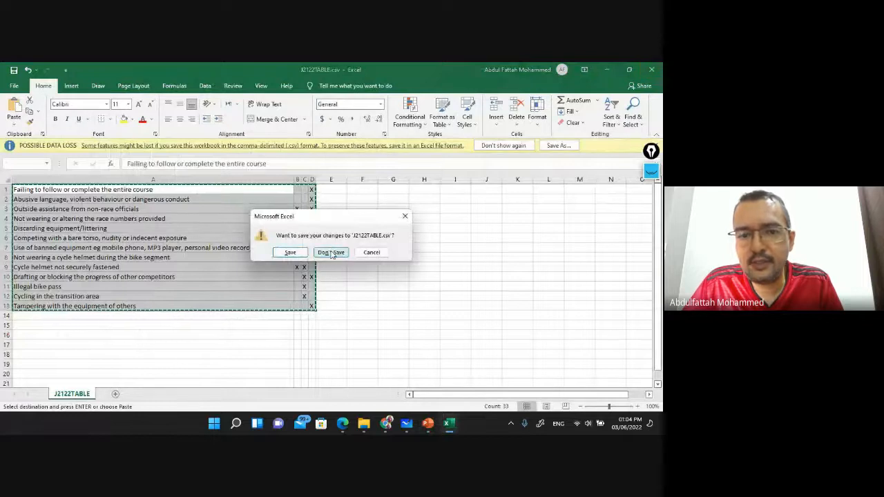
pyautogui.click(331, 253)
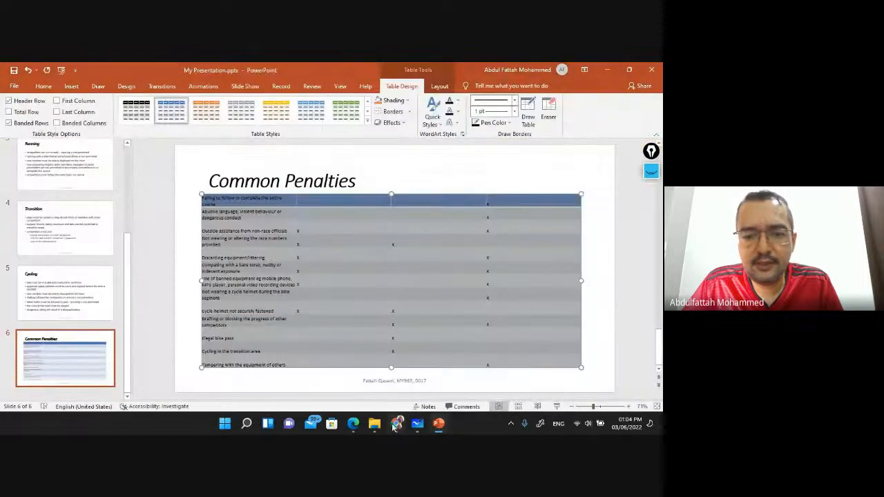
pyautogui.click(352, 424)
# Highlight the question 32 heading and its plain table style bullet in green
pyautogui.scroll(-1, 278, 156)
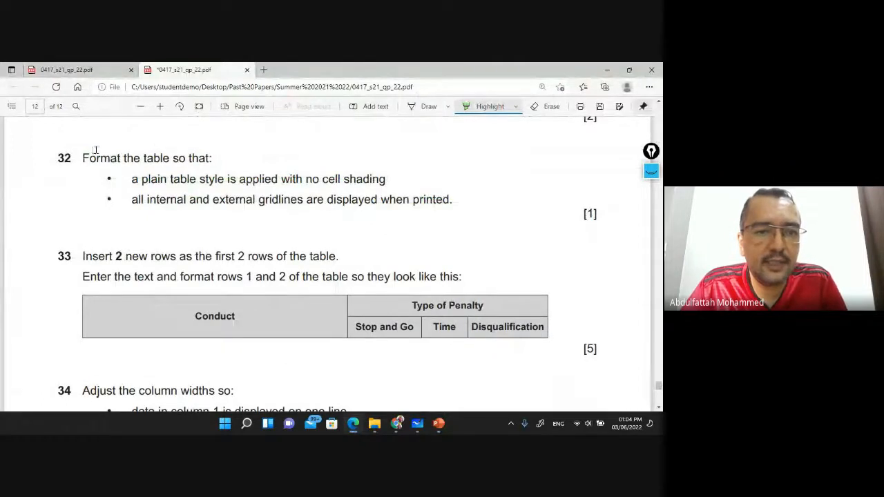
pyautogui.moveTo(80, 156); pyautogui.dragTo(213, 159)
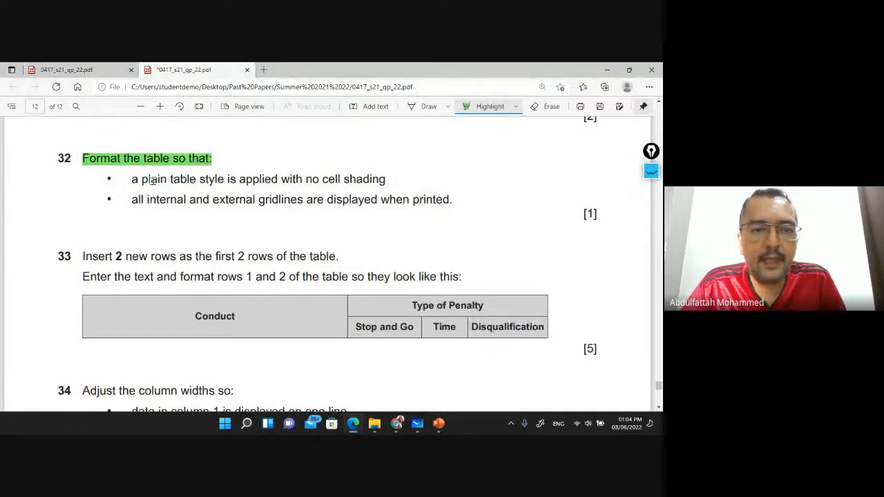
pyautogui.moveTo(130, 179); pyautogui.dragTo(388, 179)
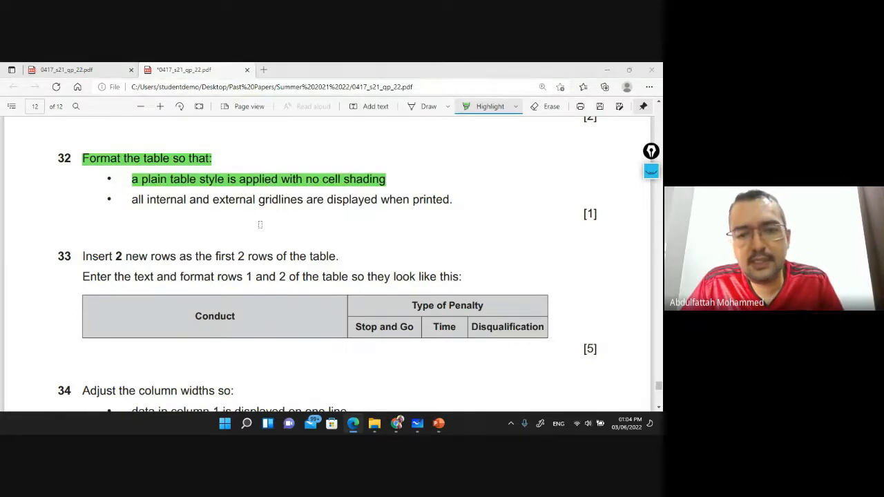
pyautogui.hotkey('alt', 'Tab')
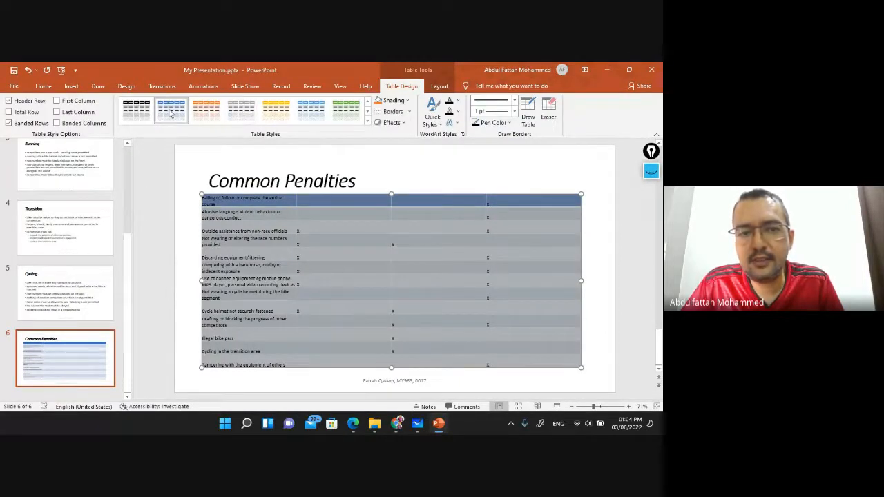
# Apply Clear Table from the Table Styles gallery to strip all styling and shading
pyautogui.click(368, 123)
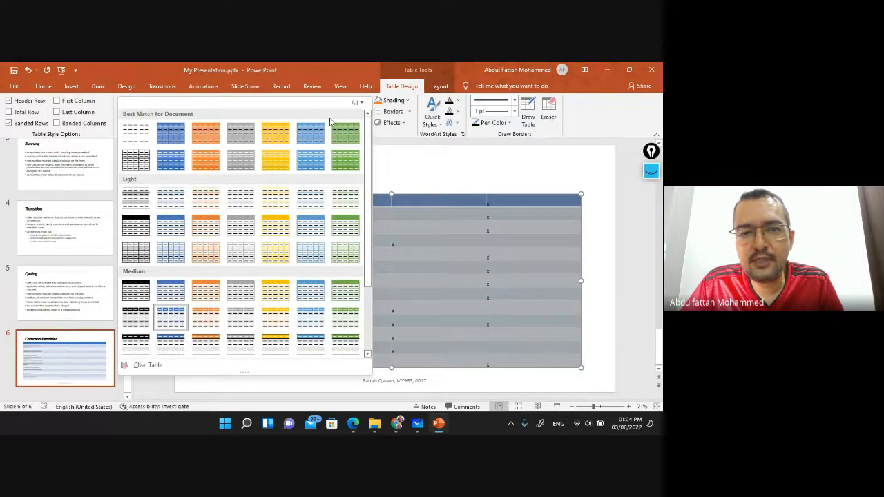
pyautogui.click(148, 365)
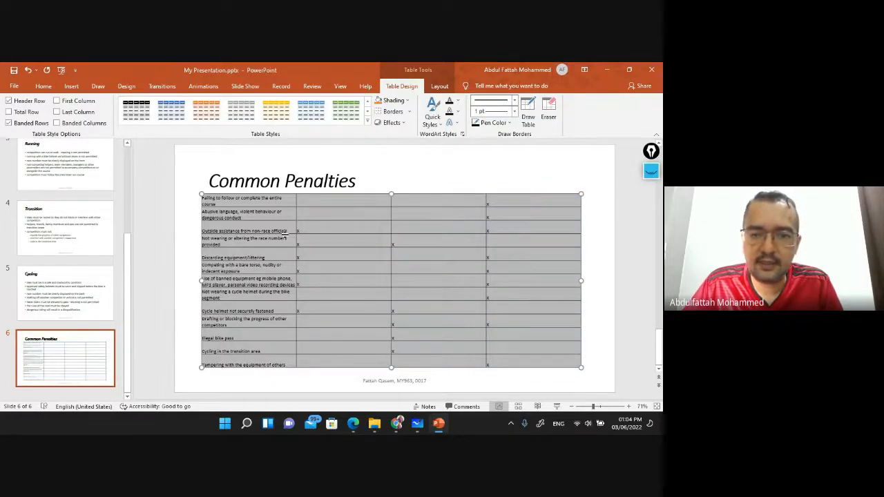
pyautogui.click(315, 213)
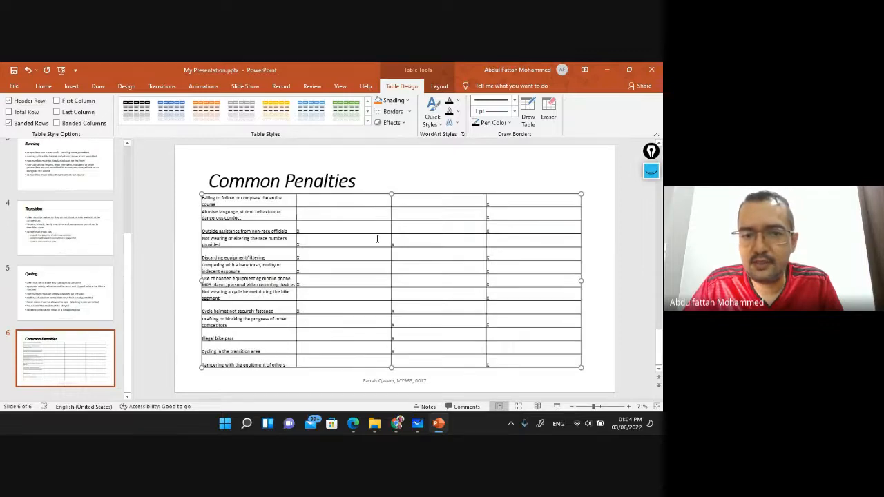
pyautogui.hotkey('alt', 'Tab')
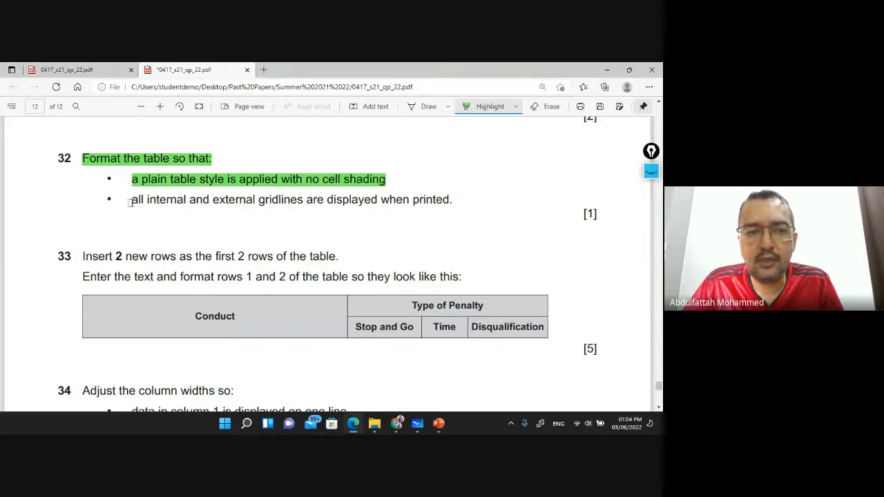
# Highlight question 32's gridlines-when-printed bullet in green, then select every cell of the Common Penalties table
pyautogui.moveTo(130, 203); pyautogui.dragTo(456, 200)
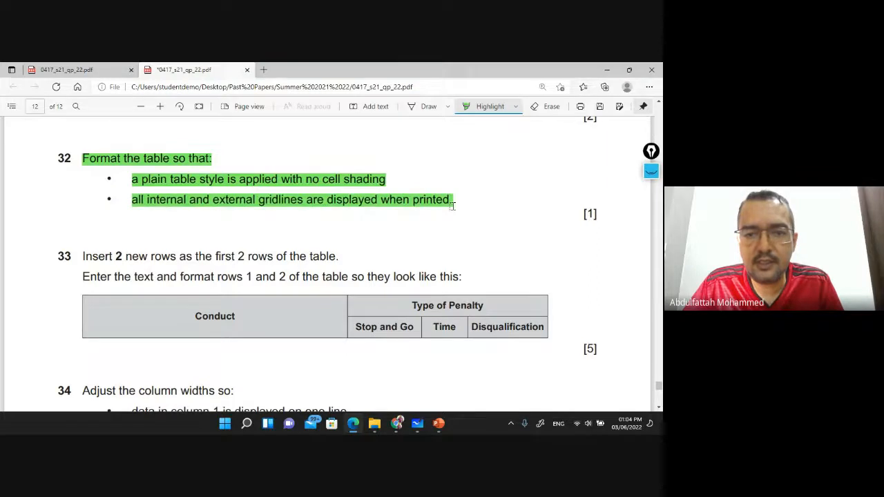
pyautogui.hotkey('alt', 'Tab')
pyautogui.moveTo(263, 201)
pyautogui.mouseDown()
pyautogui.moveTo(376, 246)
pyautogui.moveTo(483, 324)
pyautogui.moveTo(546, 352)
pyautogui.moveTo(527, 357)
pyautogui.mouseUp()
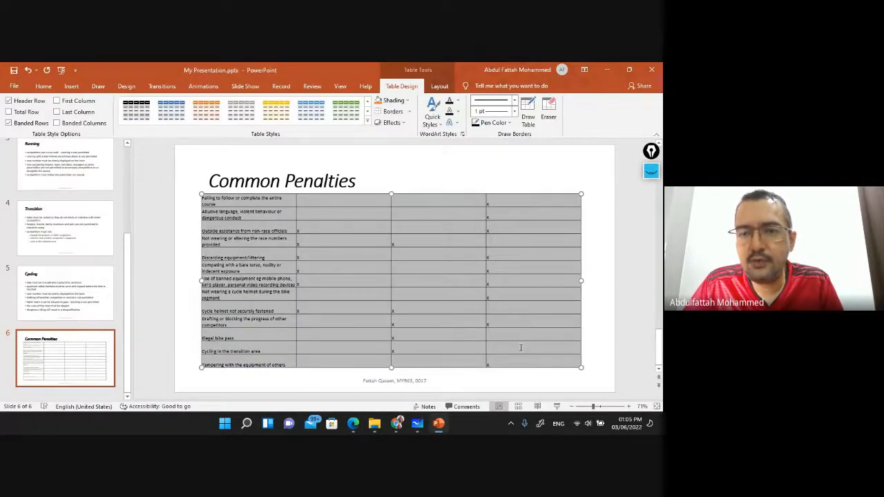
# Apply No Border to the whole Common Penalties table from the Table Design Borders list
pyautogui.click(409, 113)
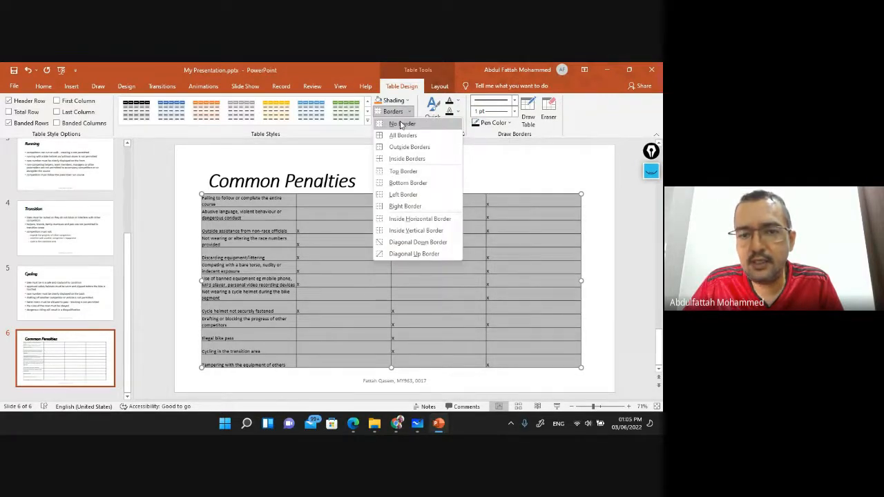
pyautogui.click(401, 123)
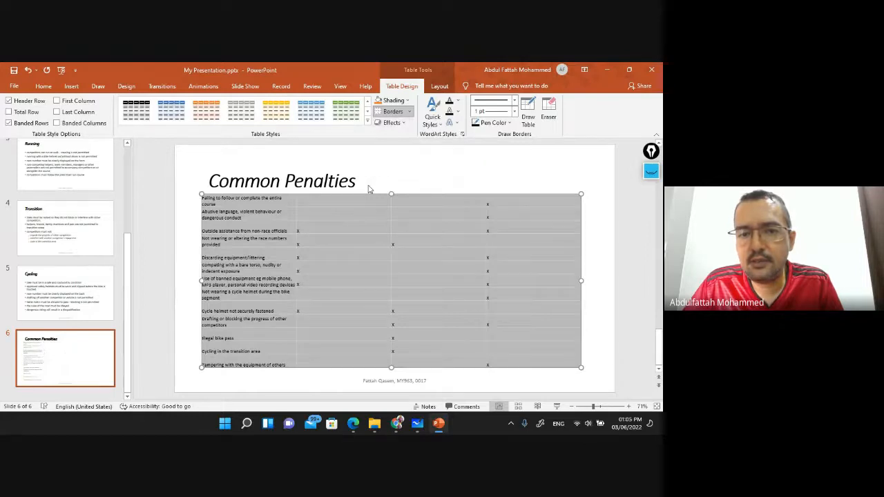